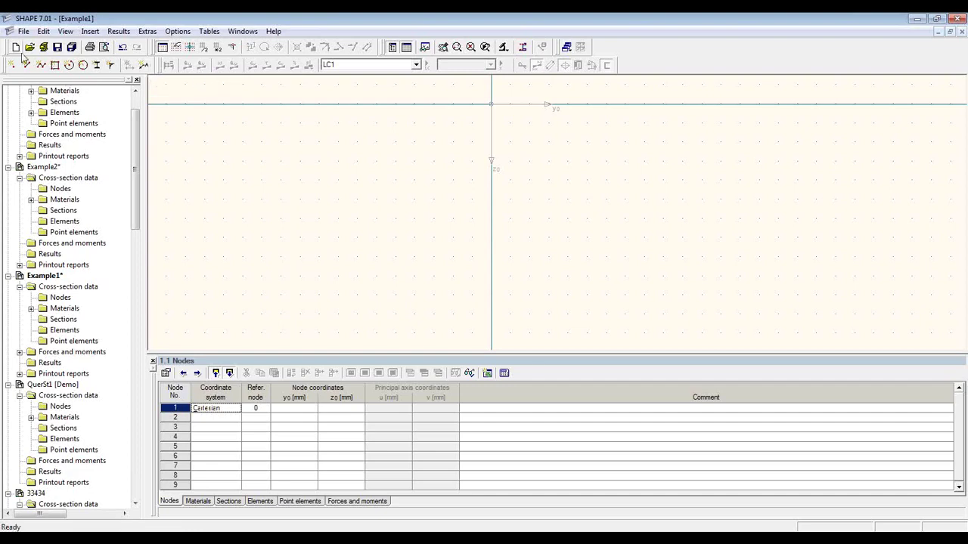
Step: Preview the Combi, Dome, Example1 and Example2 sections in the Demo project, then cancel creating a new cross-section
click(15, 48)
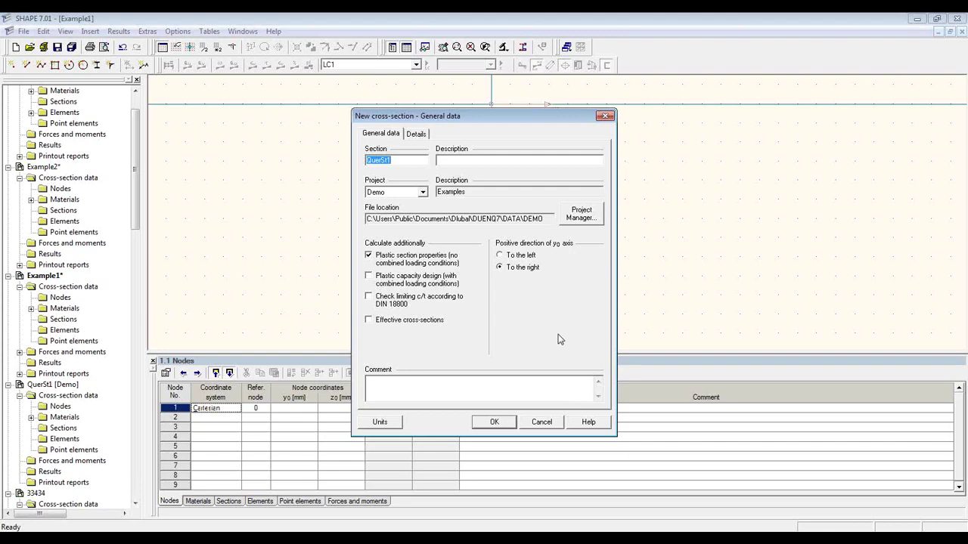
click(600, 216)
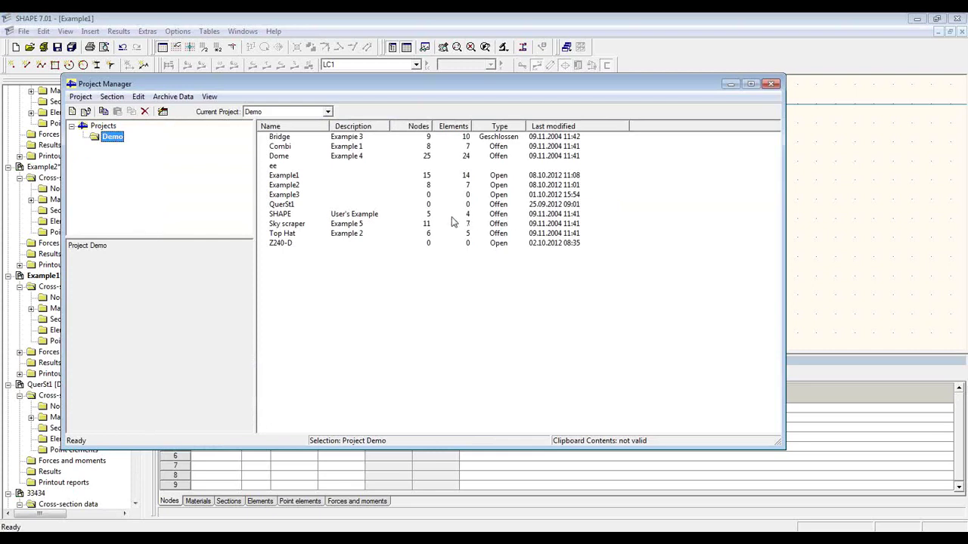
click(401, 147)
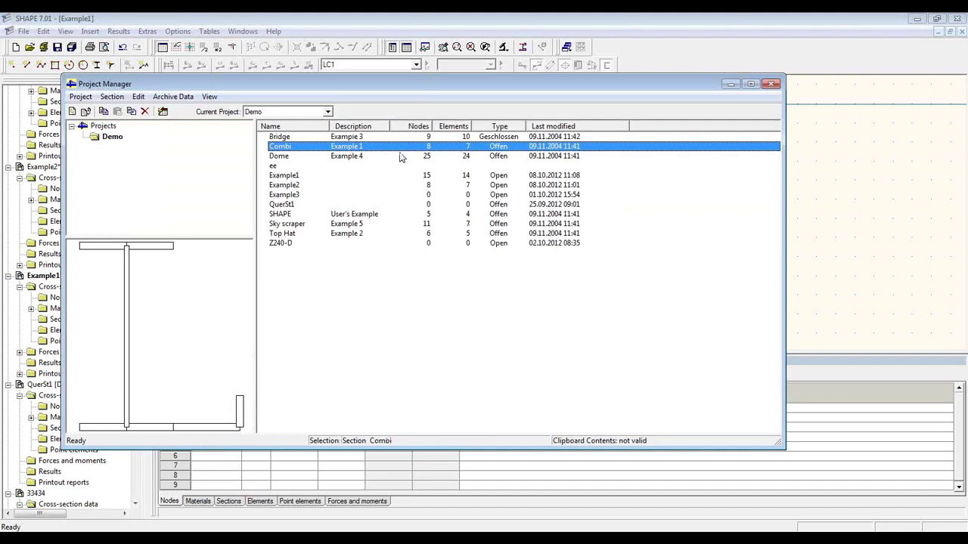
click(401, 155)
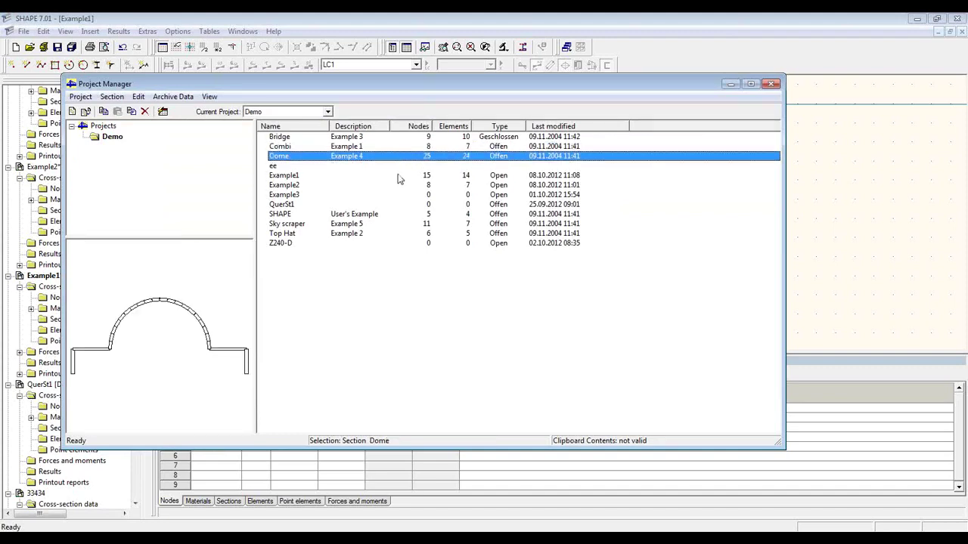
click(400, 177)
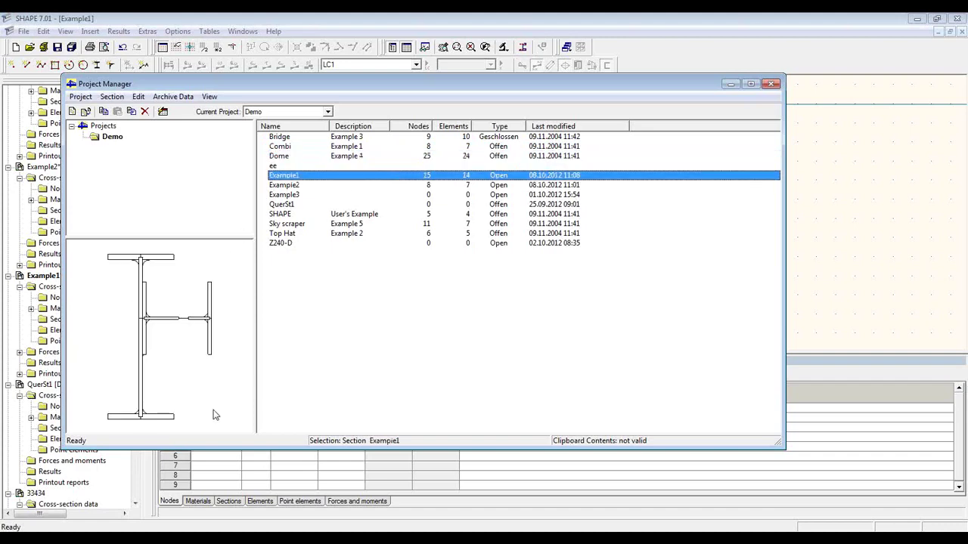
click(315, 185)
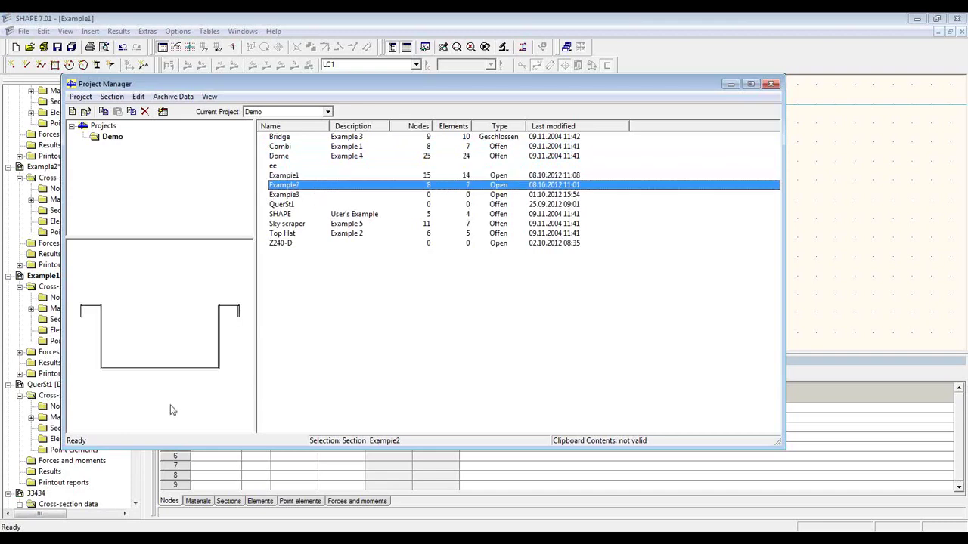
click(773, 85)
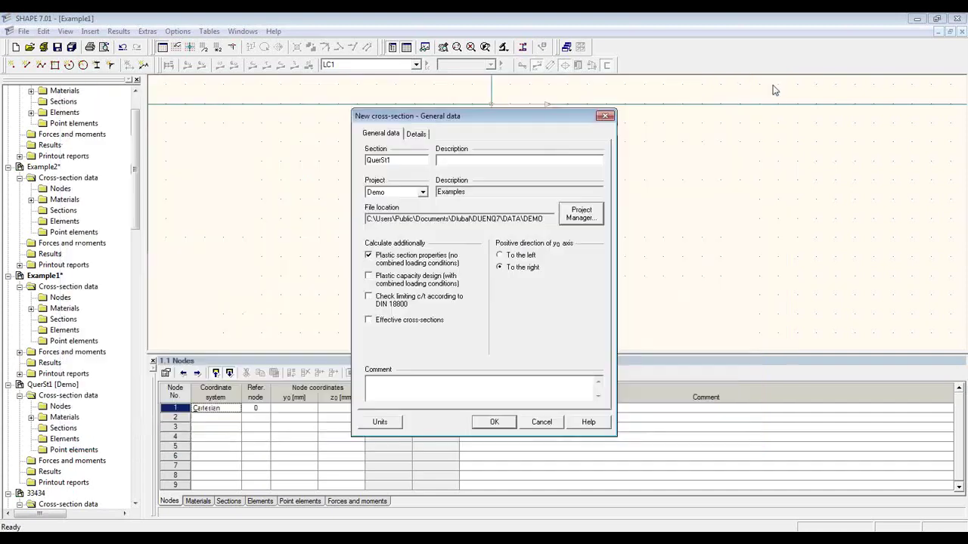
click(541, 422)
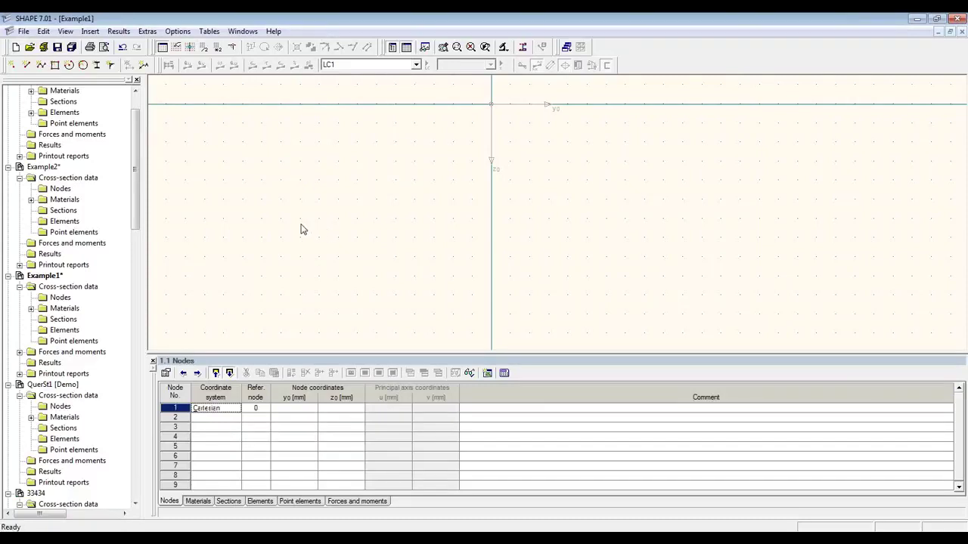
Step: Insert a rolled IPE 500 section from the cross-section library with its top flange centred on the origin
click(102, 67)
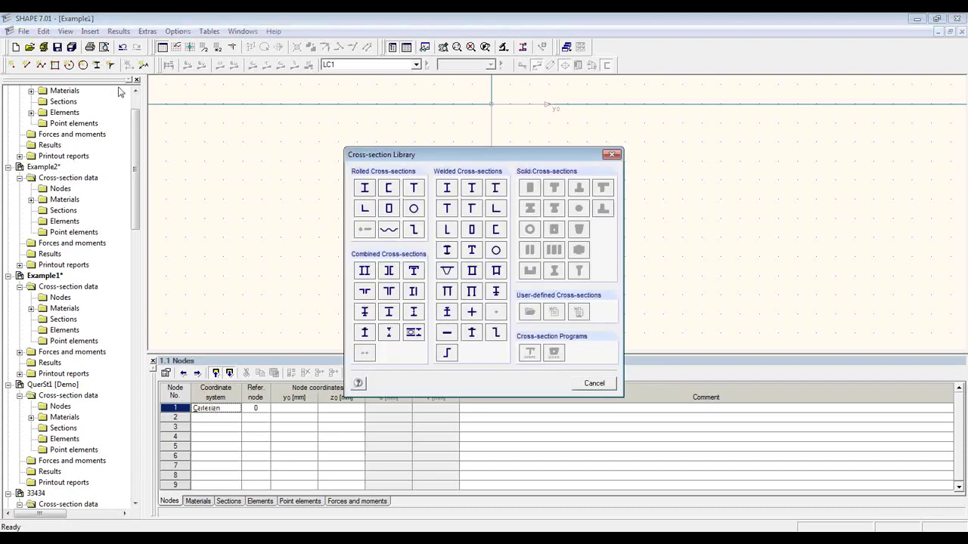
click(370, 192)
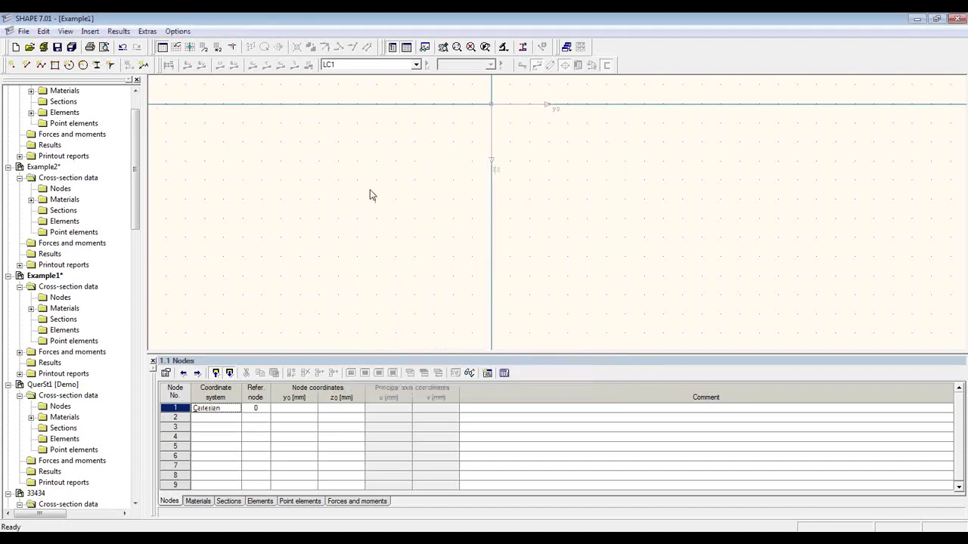
drag(411, 199, 416, 231)
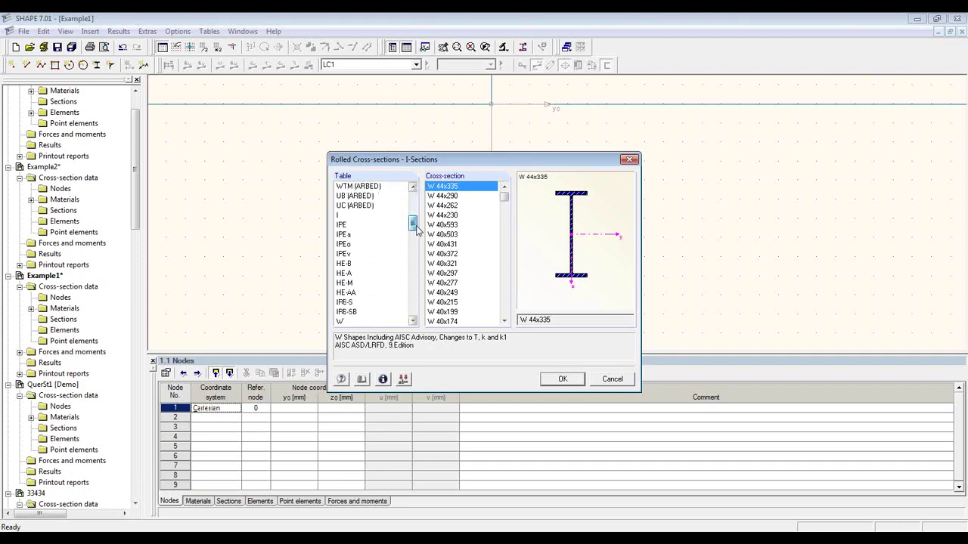
click(369, 227)
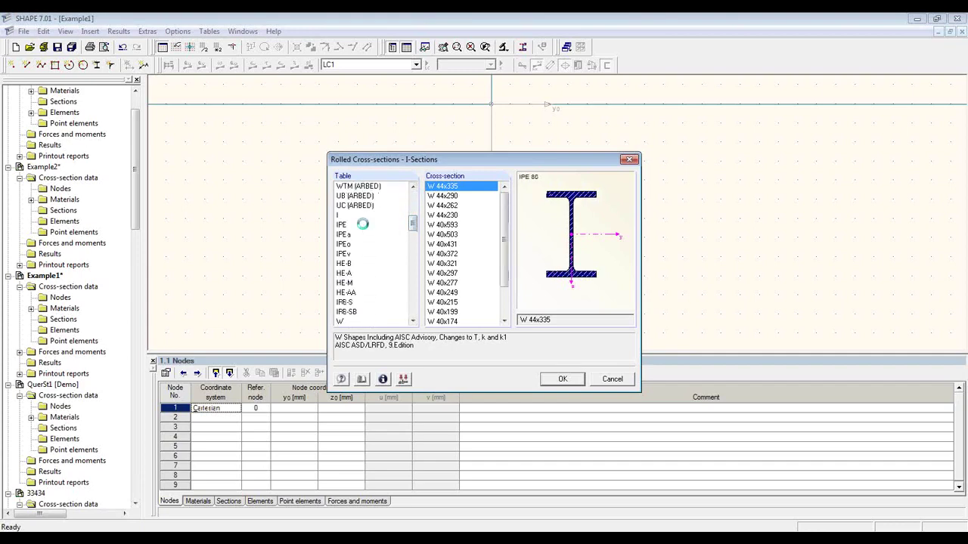
scroll(505, 265, down, 1)
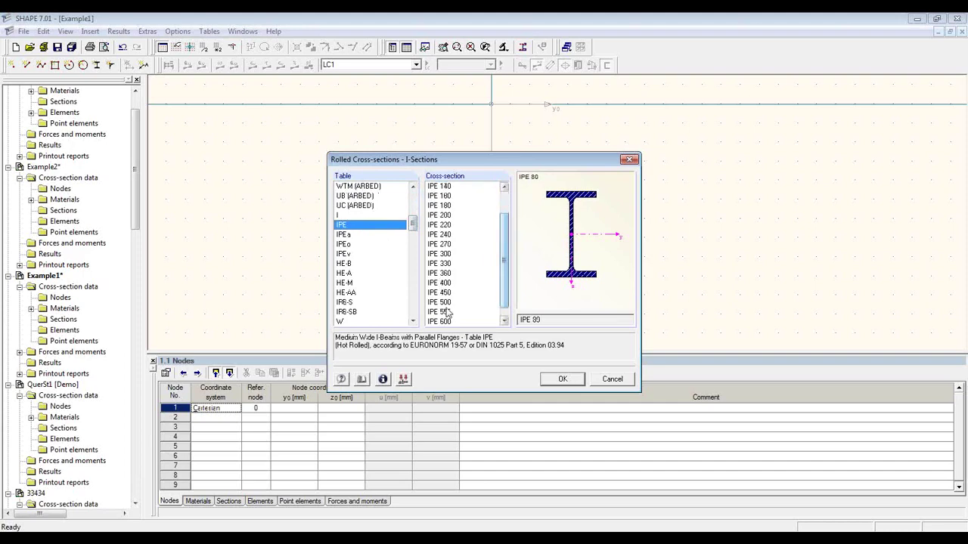
click(442, 302)
click(565, 380)
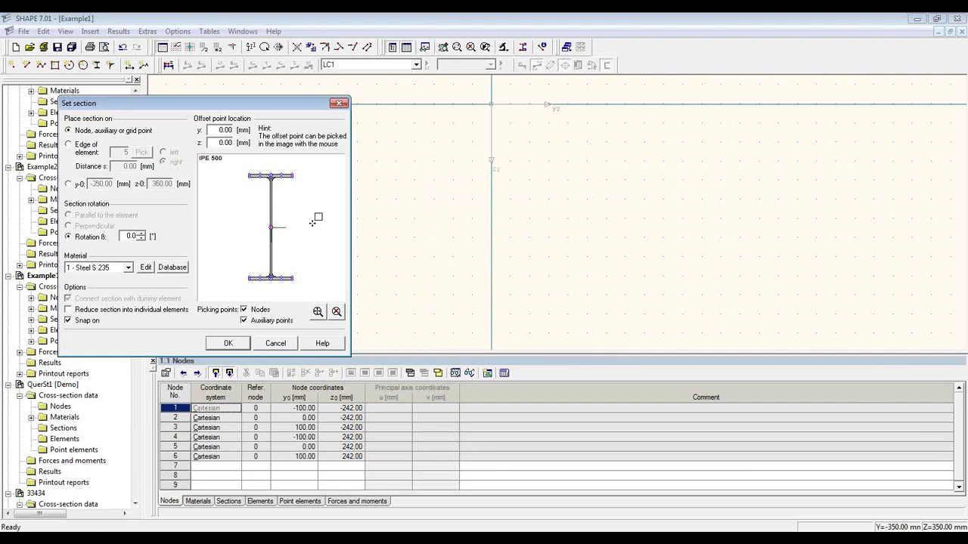
click(492, 193)
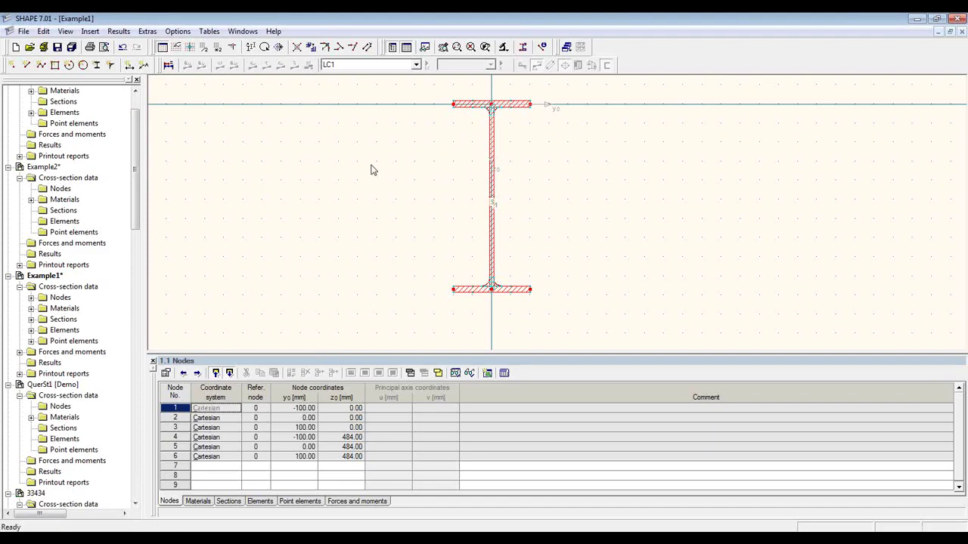
Step: Choose a rolled HE-A 220 section from the cross-section library for placement
click(96, 66)
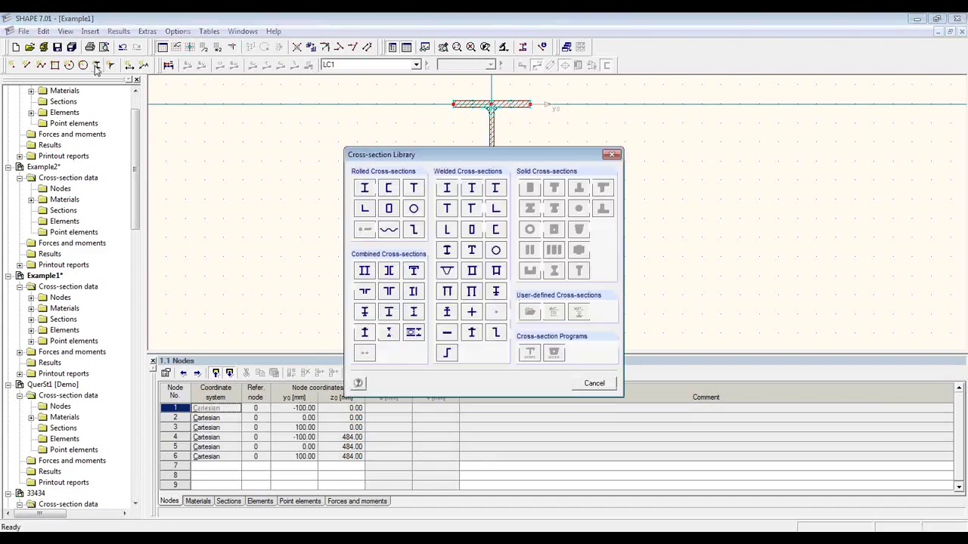
click(366, 189)
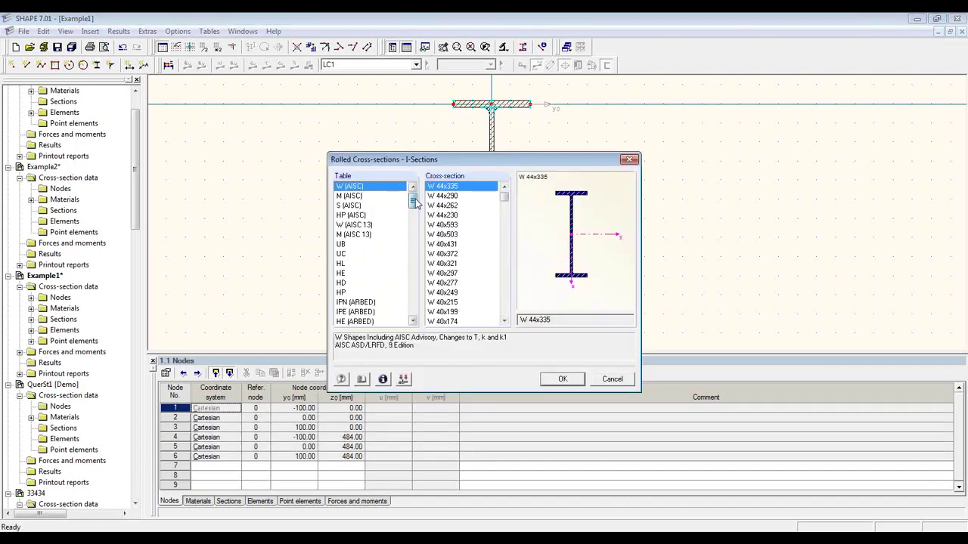
drag(414, 203, 414, 229)
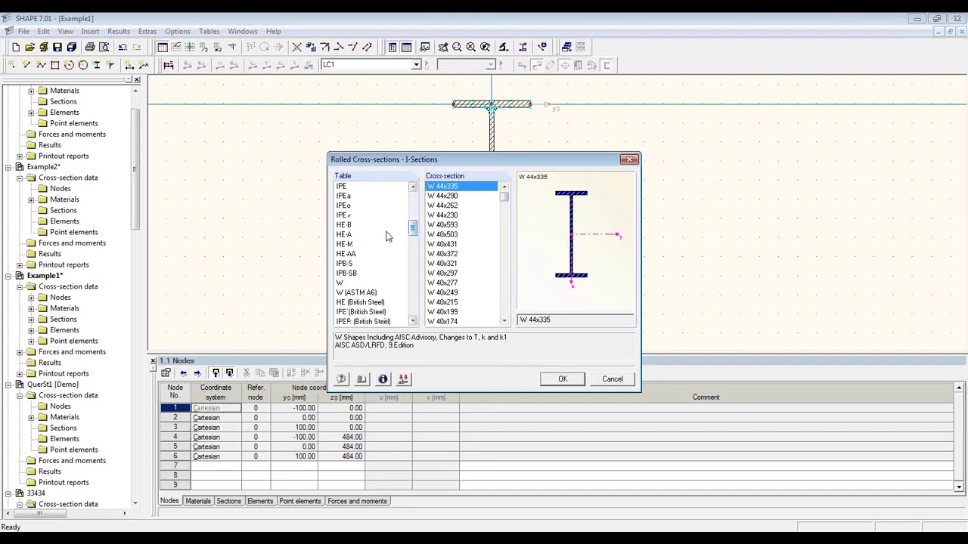
click(385, 235)
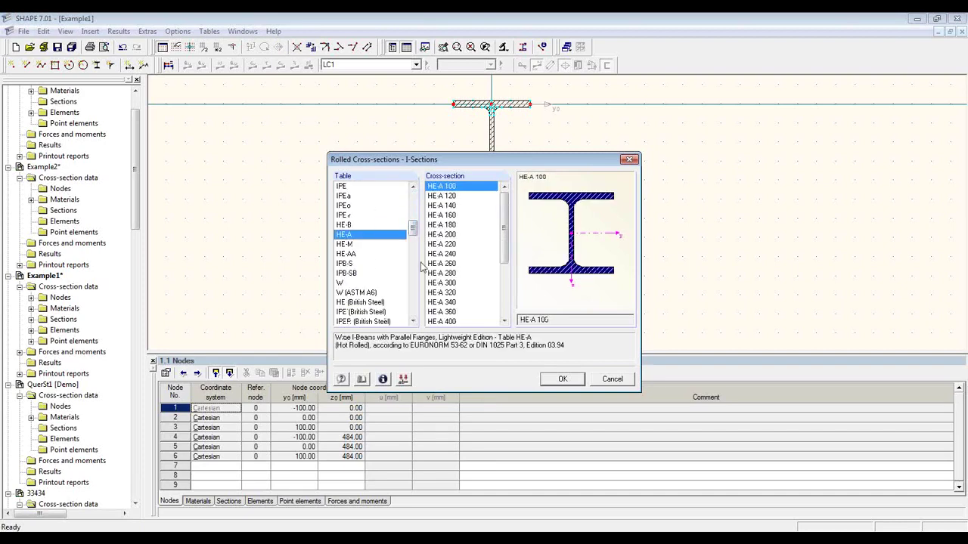
click(469, 245)
click(574, 378)
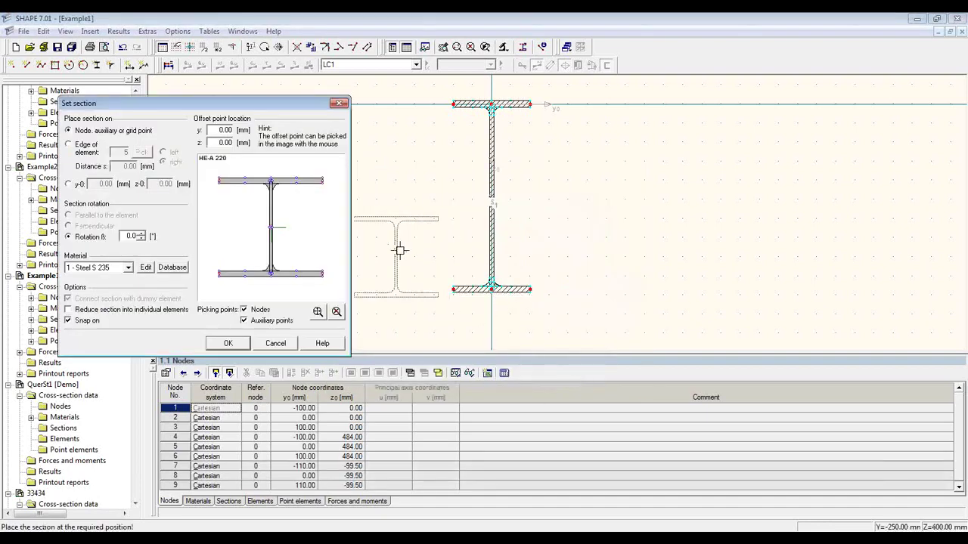
Step: Rotate the HE-A 220 by 90° and pick the outer midpoint of its left flange as the offset point, y -104.90 mm
drag(275, 105, 377, 91)
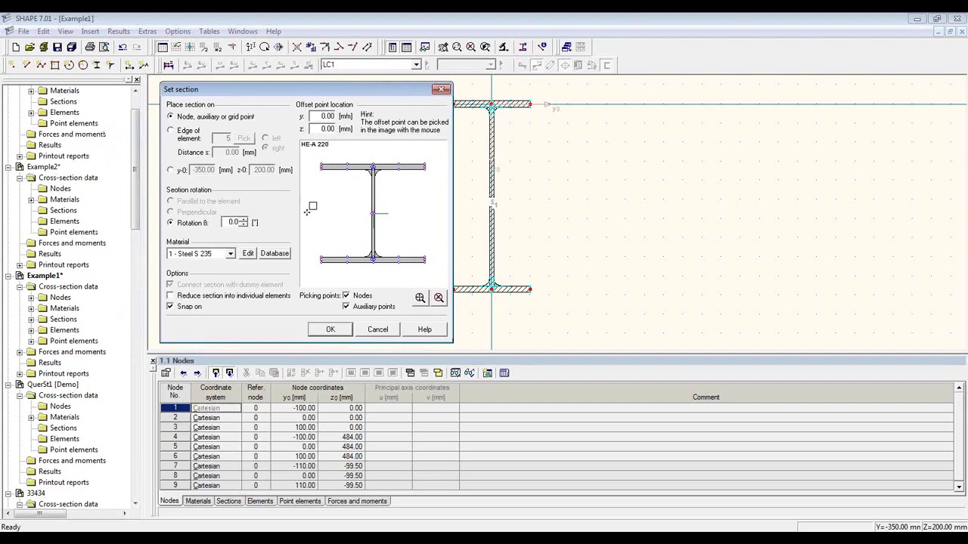
click(243, 221)
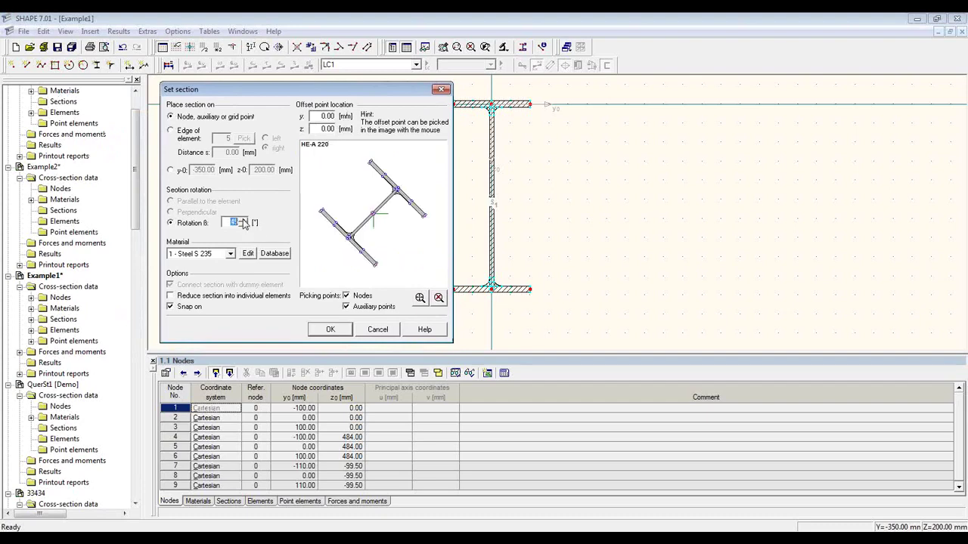
click(243, 221)
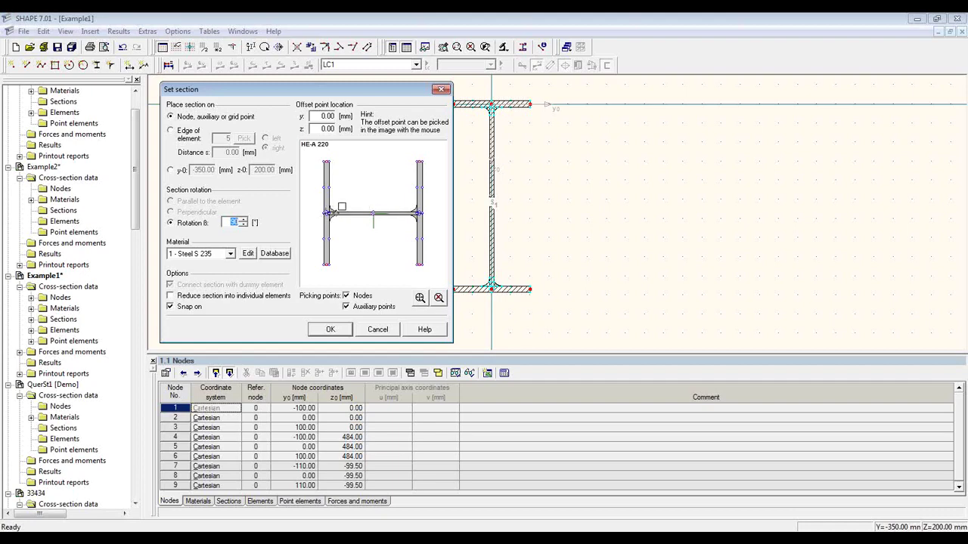
text(90.0)
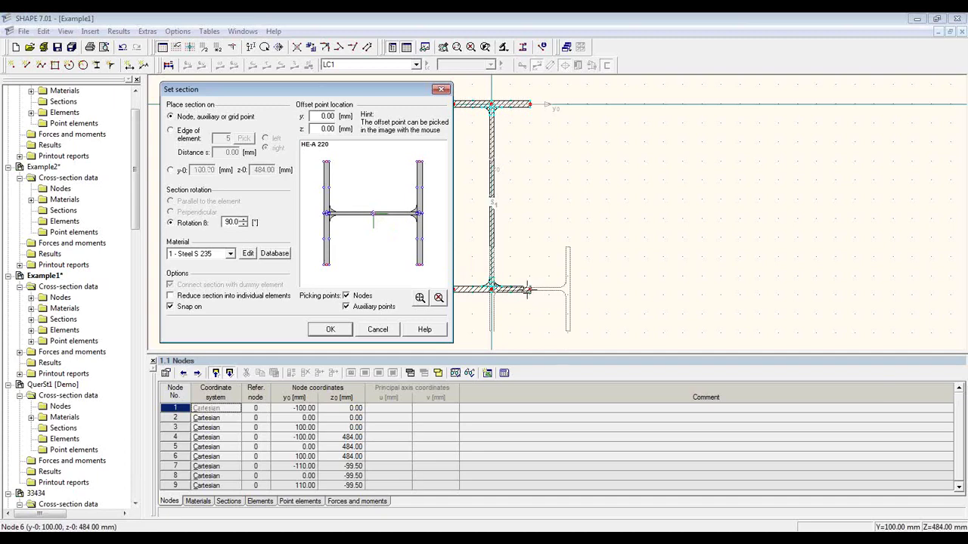
scroll(322, 217, up, 2)
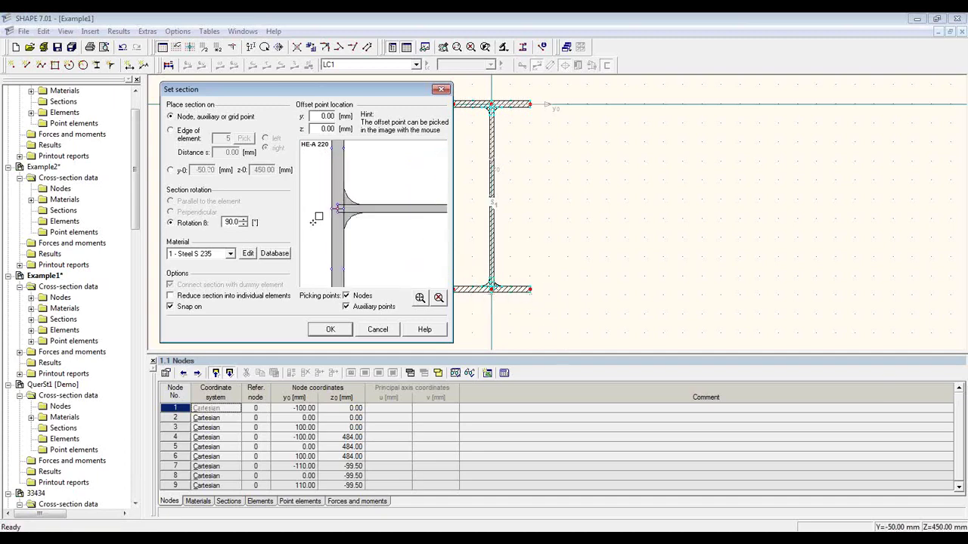
click(333, 211)
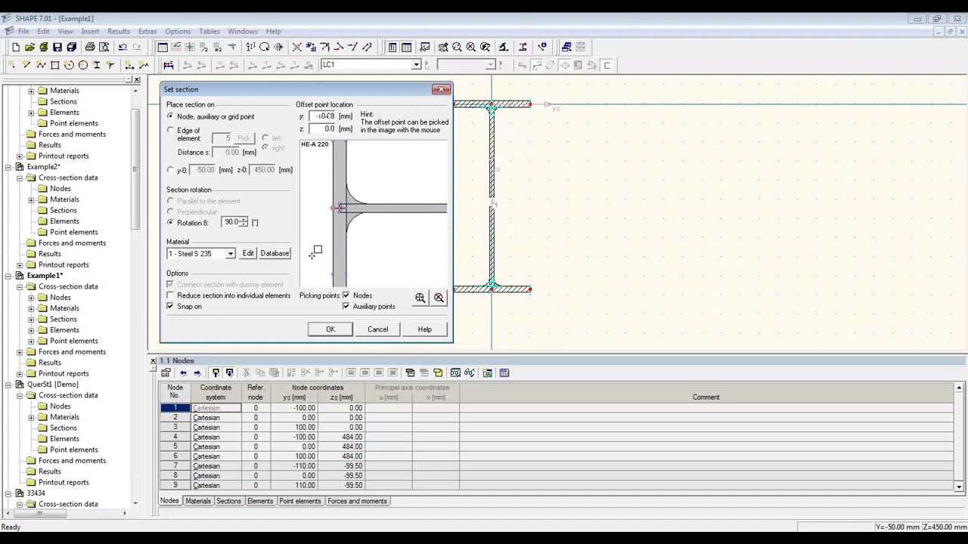
scroll(319, 239, down, 4)
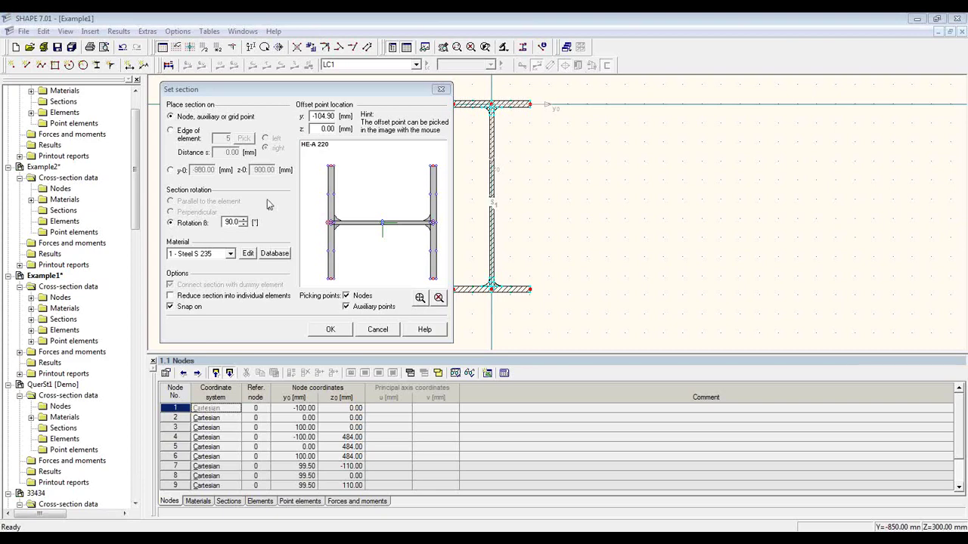
Step: Attach the HE-A 220 to the right edge of the IPE 500's web, element 5, at a distance of 180 mm
click(189, 138)
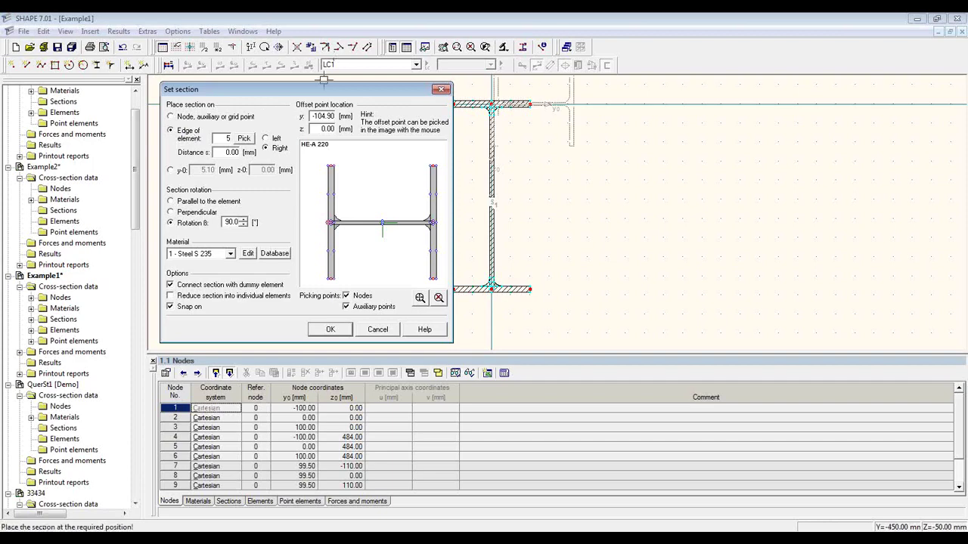
drag(325, 90, 275, 81)
click(194, 130)
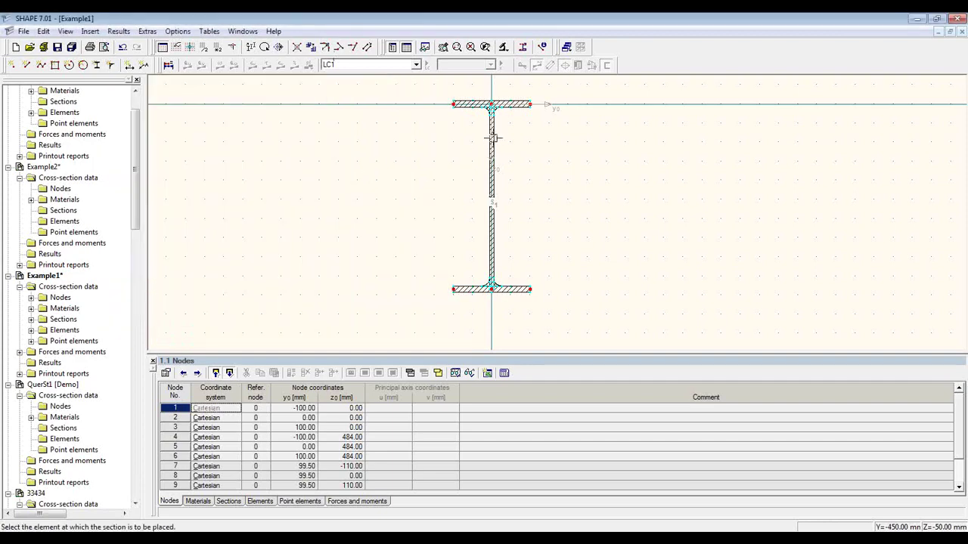
click(493, 135)
click(478, 198)
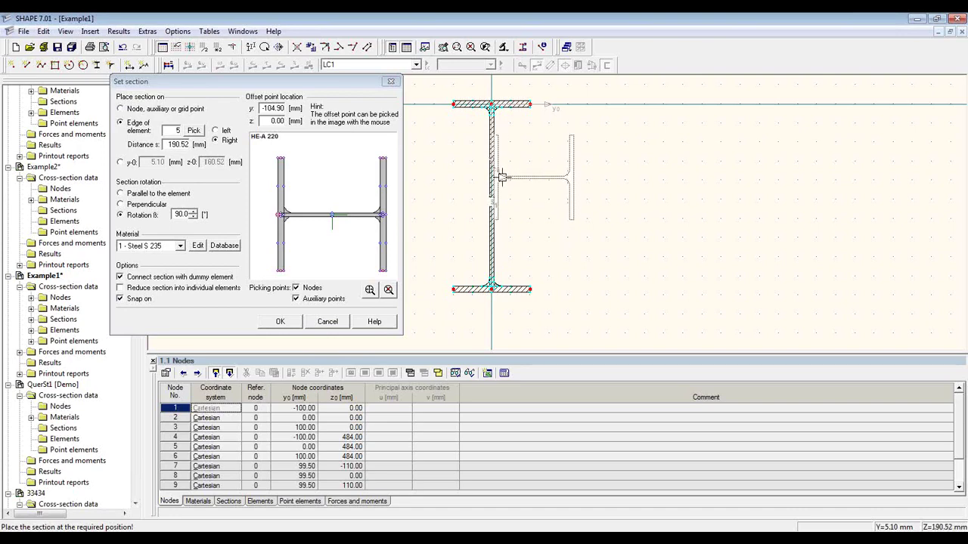
double_click(181, 144)
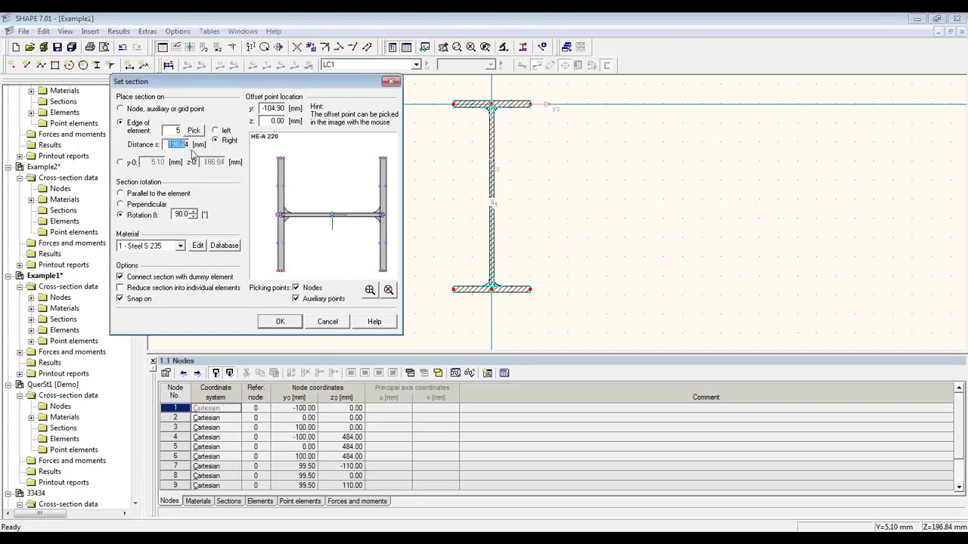
text(180)
click(280, 321)
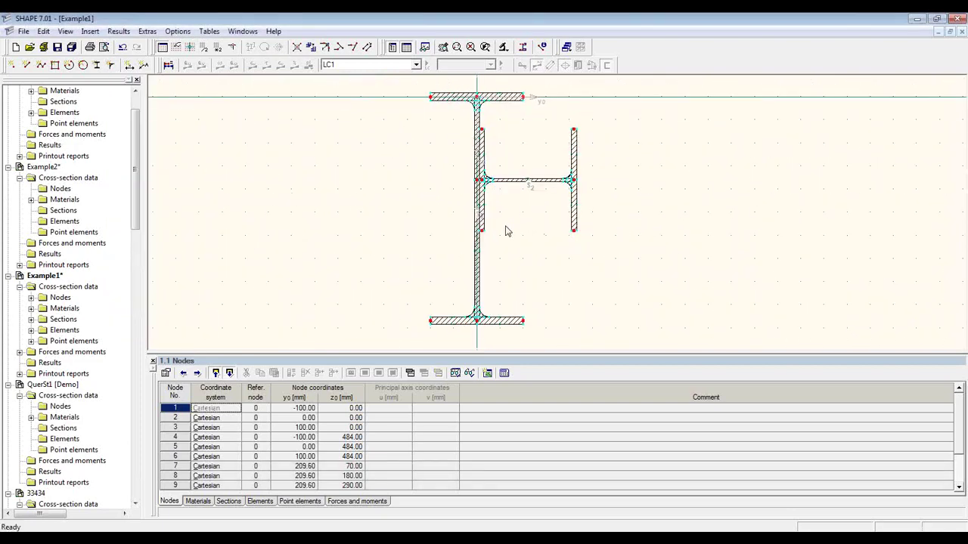
Step: Select the IPE 500 and then the HE-A 220, and display the HE-A 220's section details
click(496, 99)
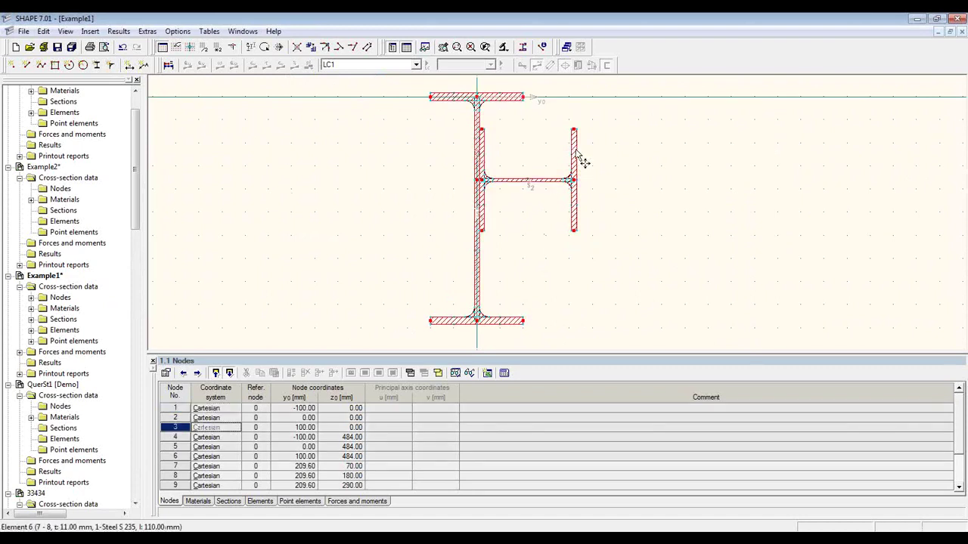
click(576, 155)
right_click(576, 153)
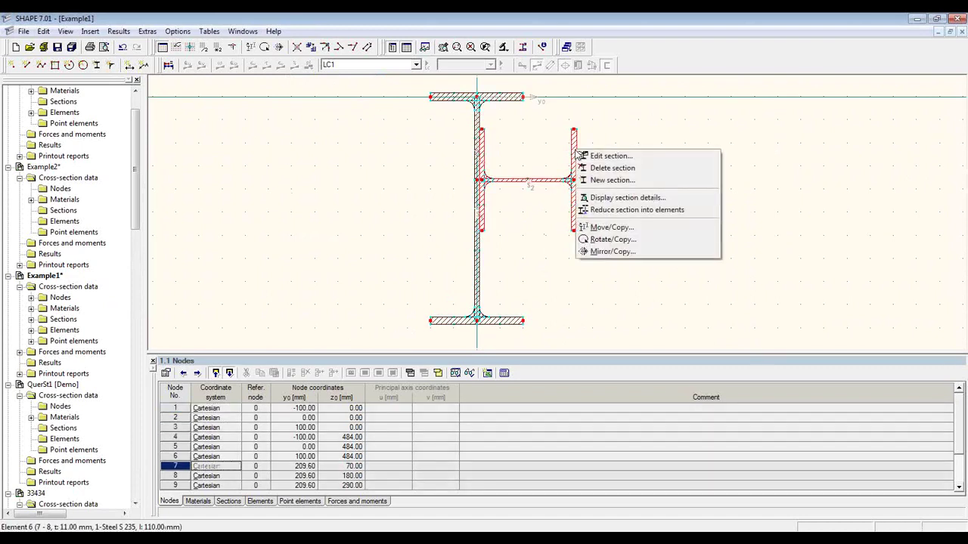
click(644, 199)
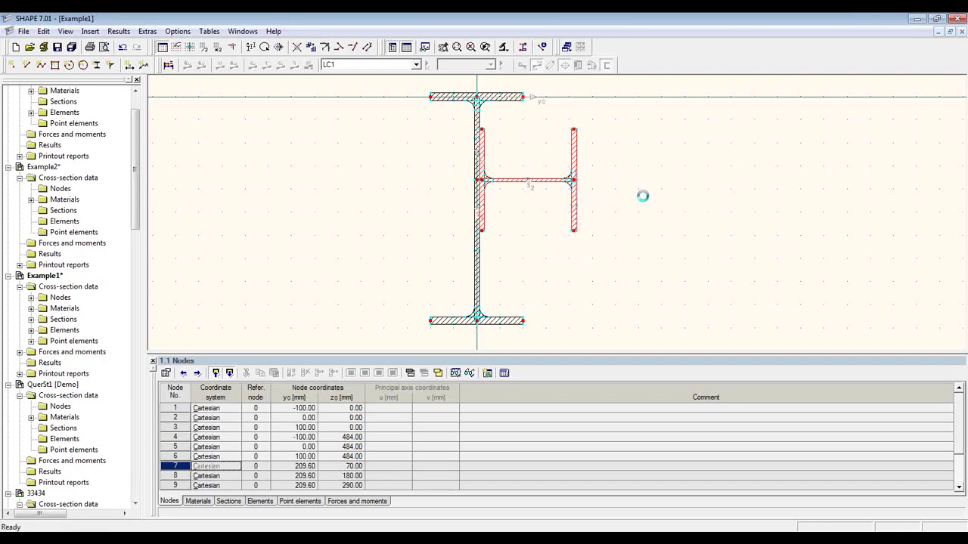
Step: Close the HE-A 220's section details and clear the selection
drag(506, 168, 517, 140)
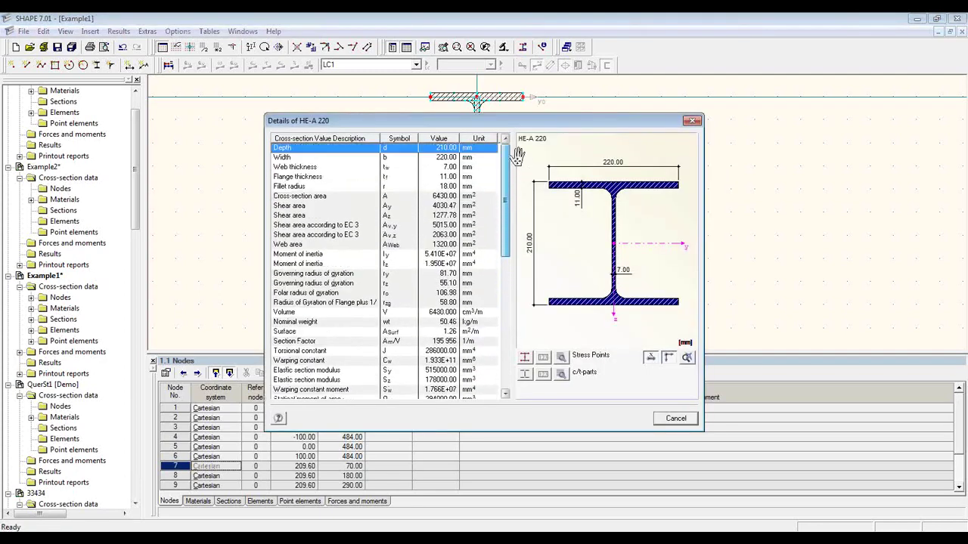
click(676, 418)
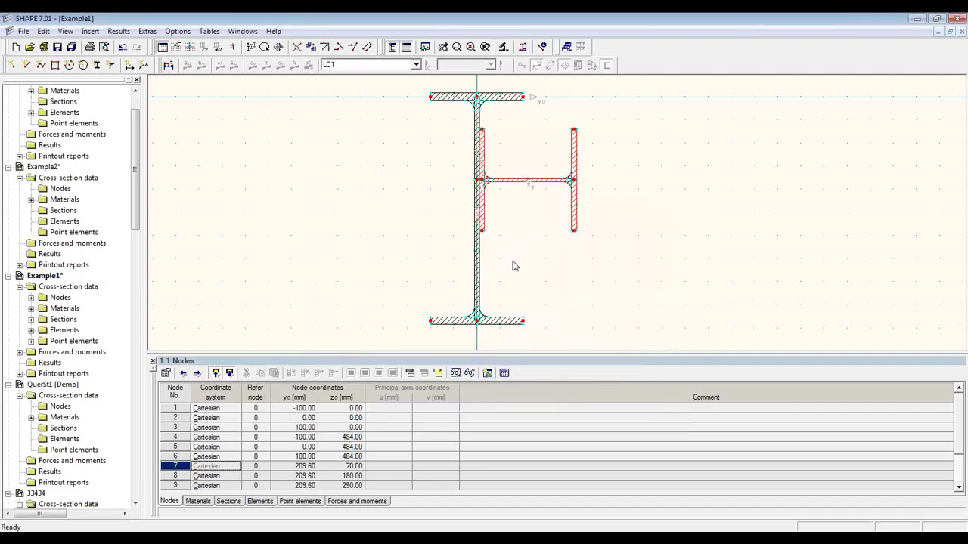
click(510, 256)
scroll(539, 199, up, 3)
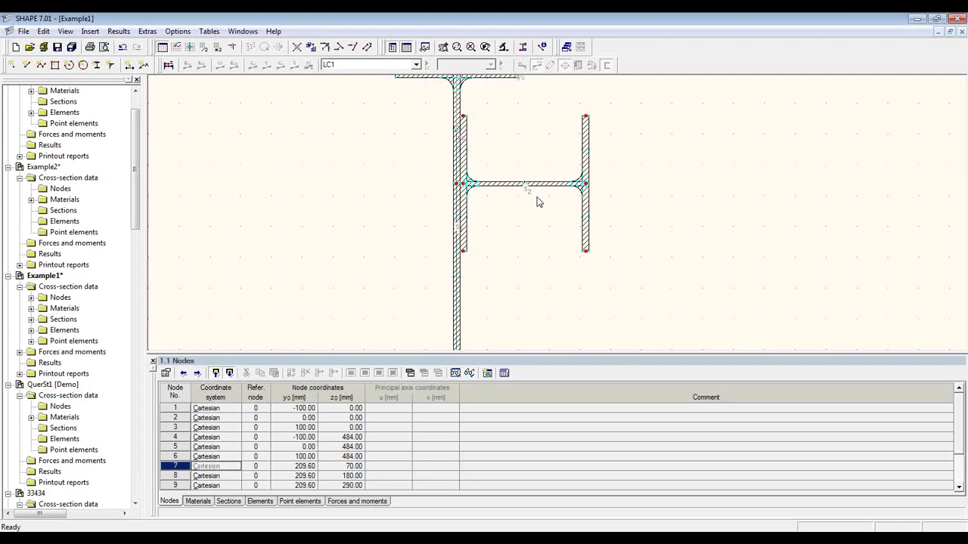
scroll(538, 201, down, 1)
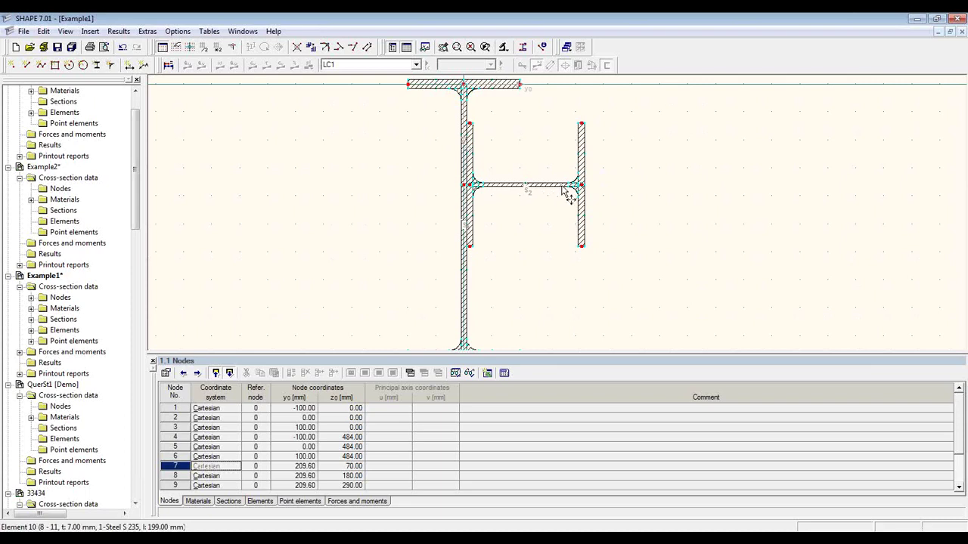
Step: Reduce the HE-A 220 section into individual elements and select the lower half of its right flange
click(581, 151)
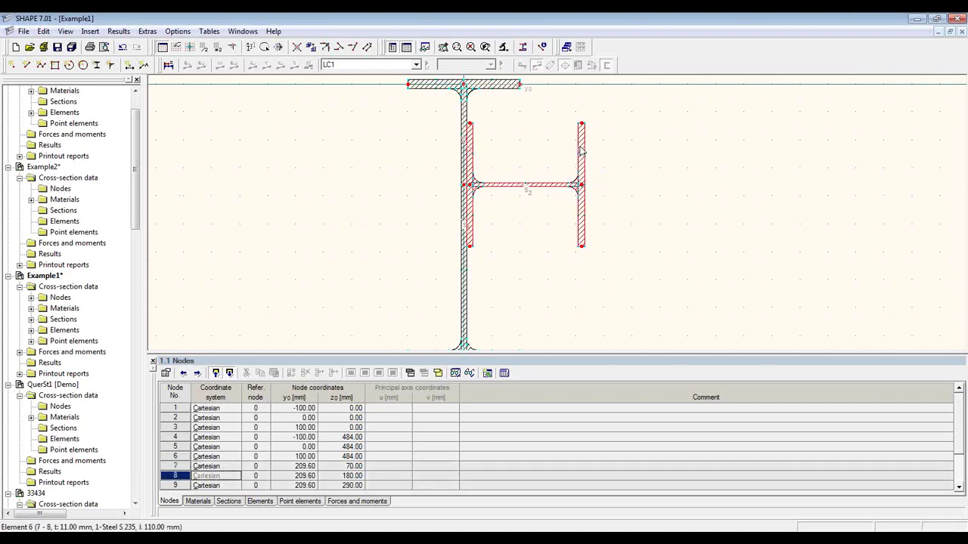
right_click(581, 151)
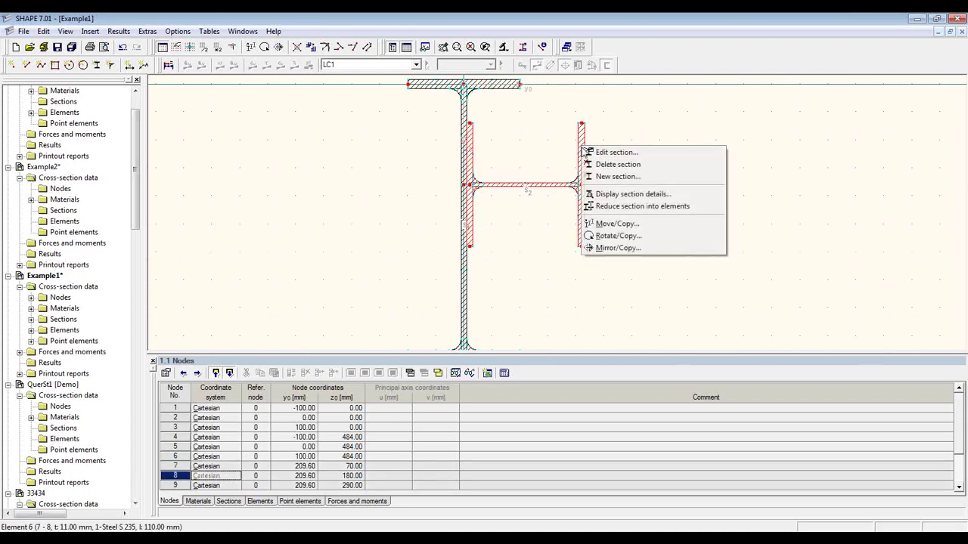
click(680, 206)
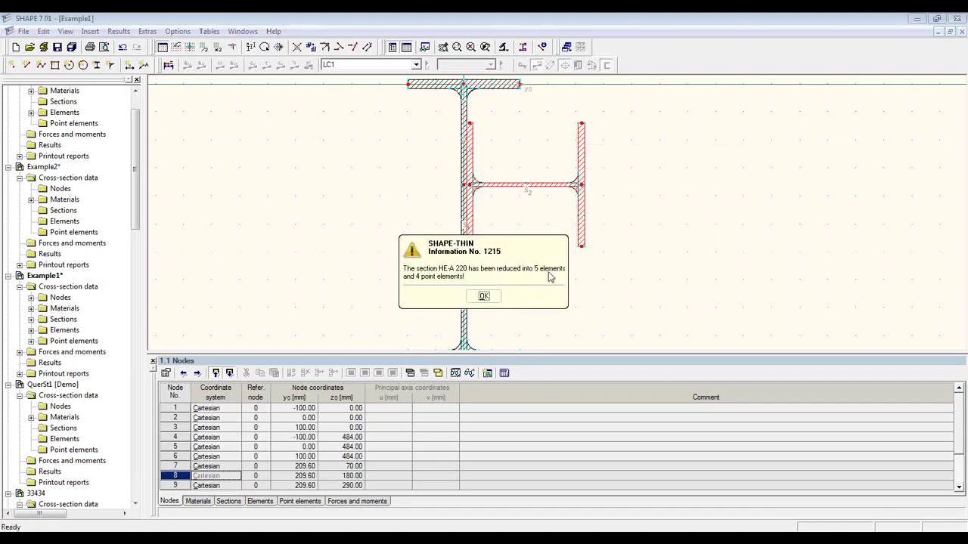
click(490, 297)
scroll(545, 158, up, 2)
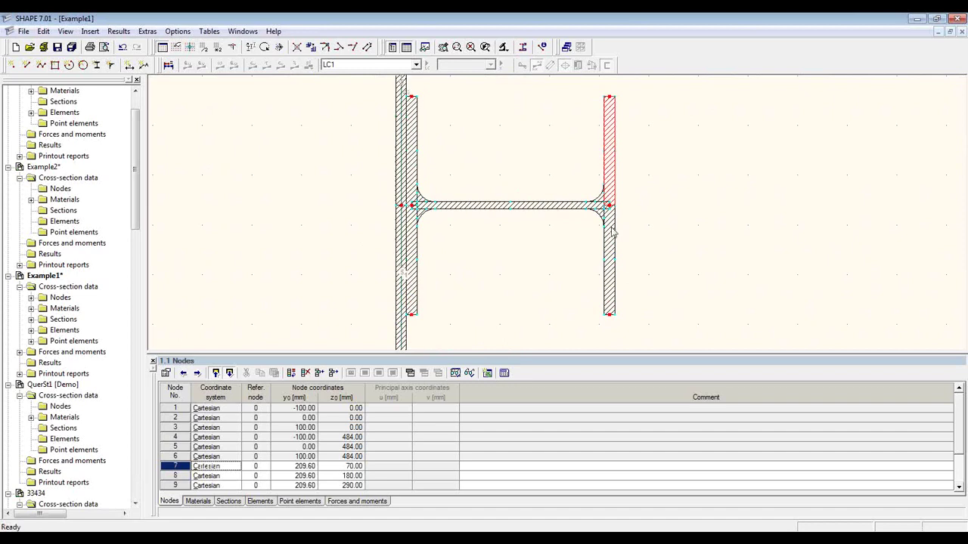
click(613, 238)
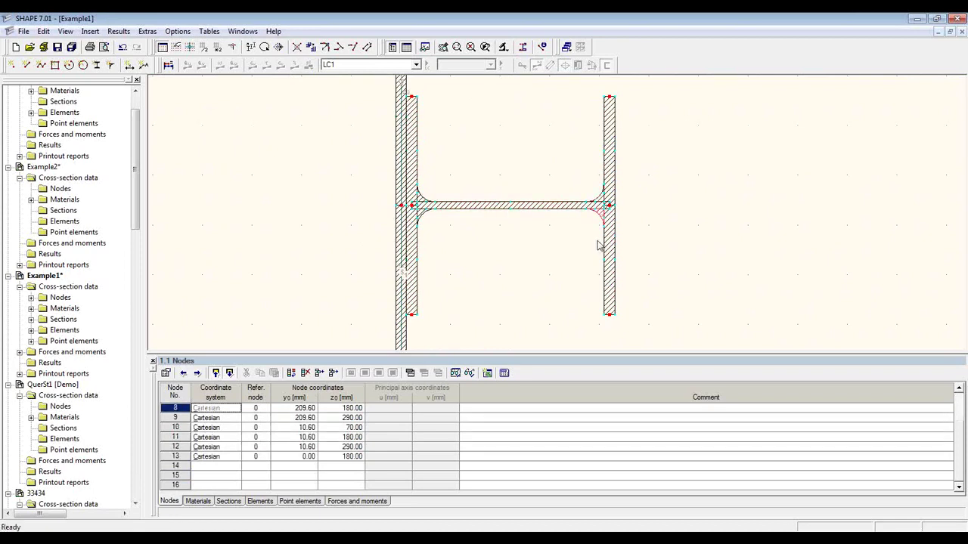
Step: Insert a 30 mm opening as a dummy element in the HE-A 220's web, element 10, 65 mm from the element start
right_click(545, 204)
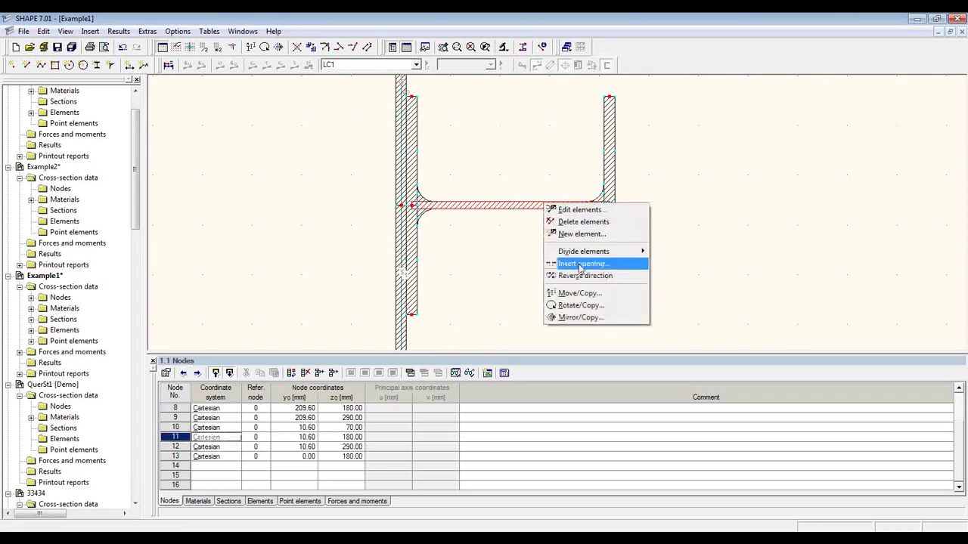
click(623, 264)
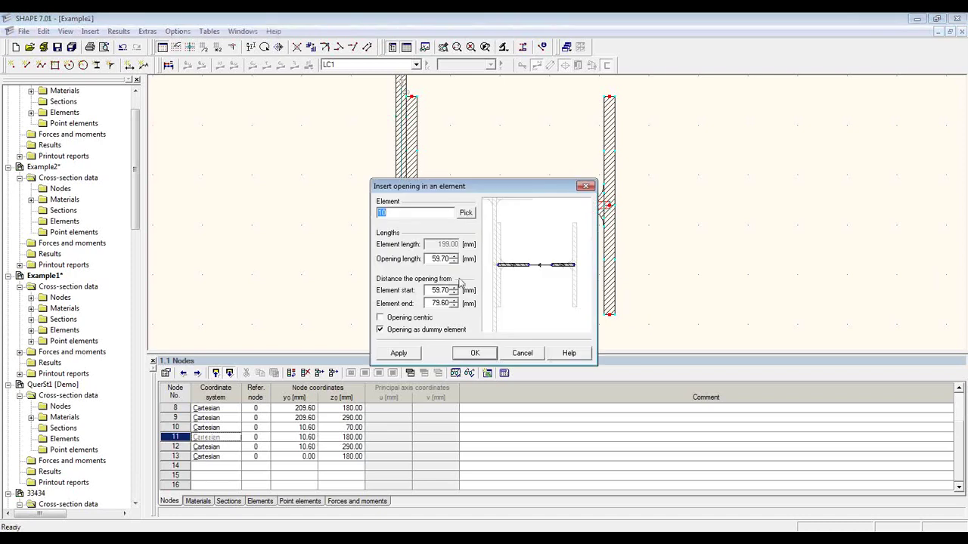
drag(431, 259, 452, 260)
text(30)
drag(431, 290, 452, 294)
text(65)
click(475, 353)
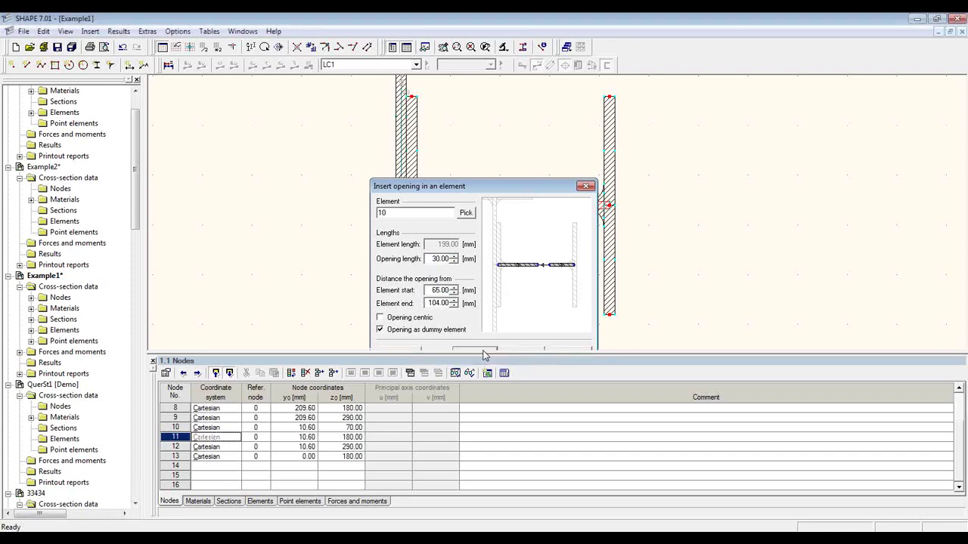
Step: Edit the dummy element spanning the web opening, enabling its effective thickness for shear transfer
scroll(518, 226, up, 3)
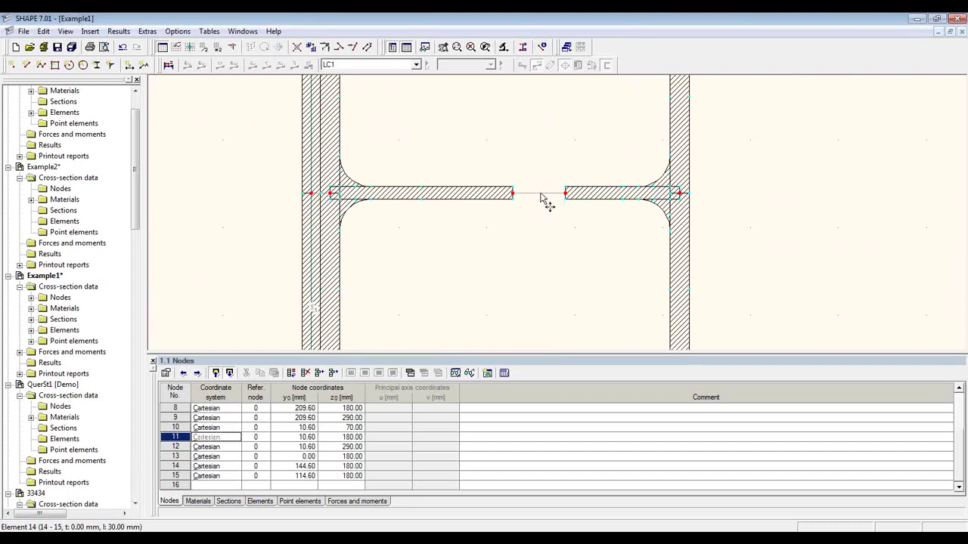
click(541, 198)
right_click(541, 198)
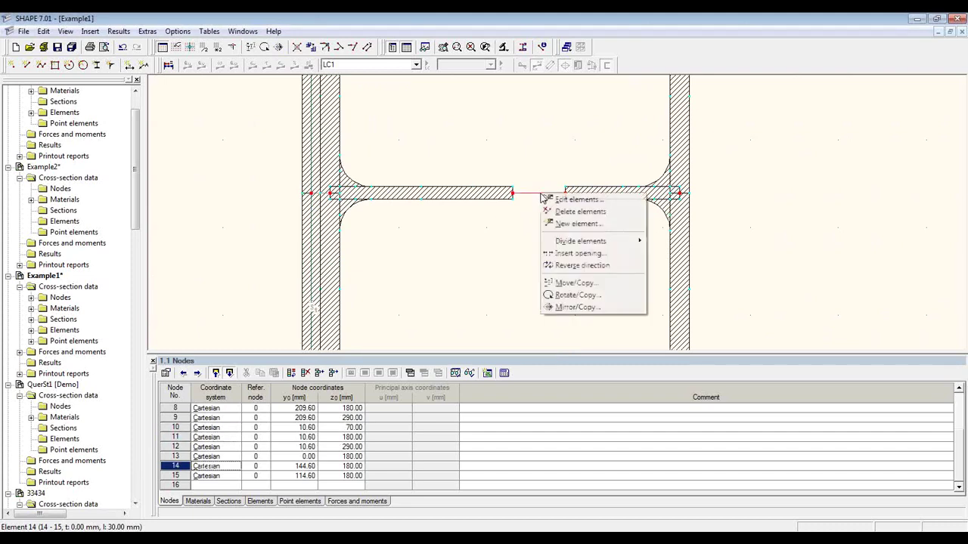
click(586, 205)
drag(490, 140, 358, 120)
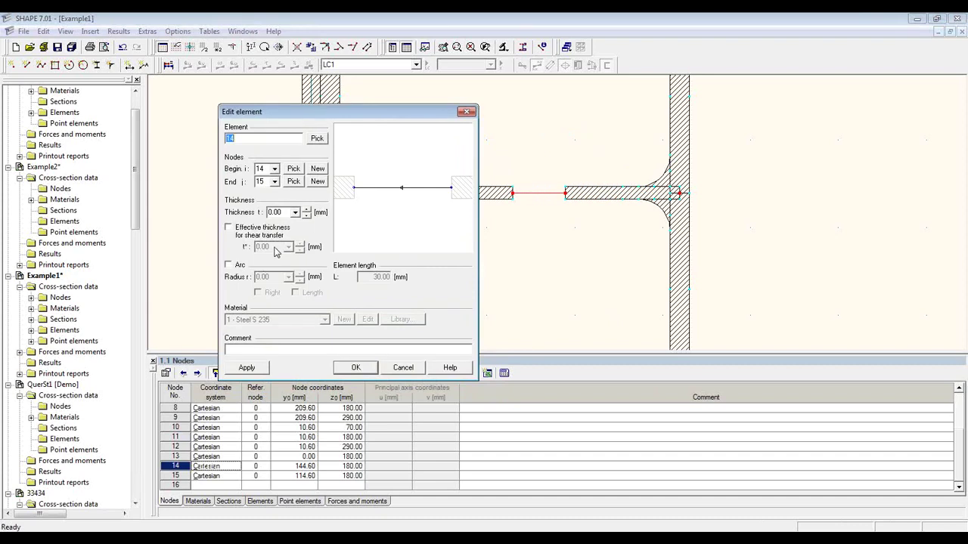
click(247, 232)
click(355, 368)
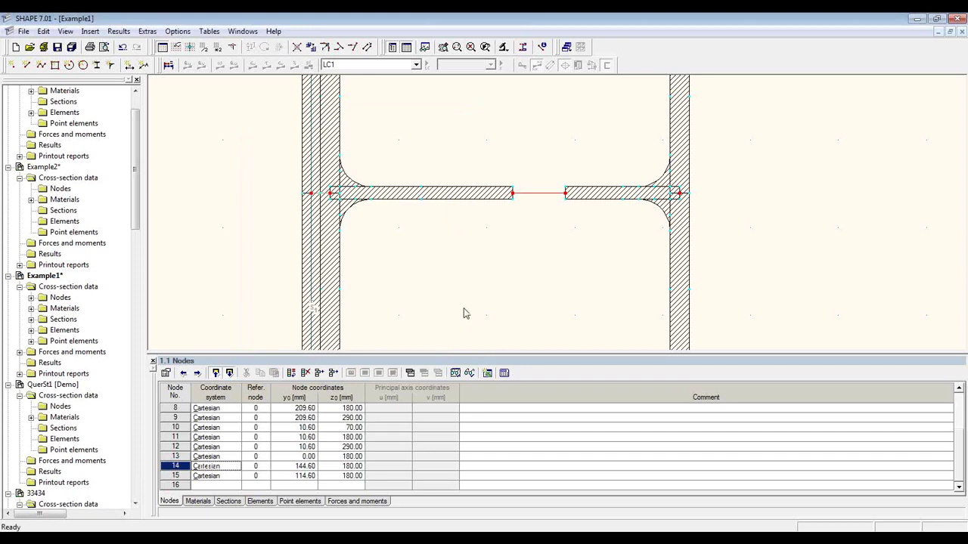
Step: Set a rounding point element of Steel S 235, radius 10 mm, below the left flange's lower end at y 5.10, z 290.00 mm
scroll(434, 310, down, 1)
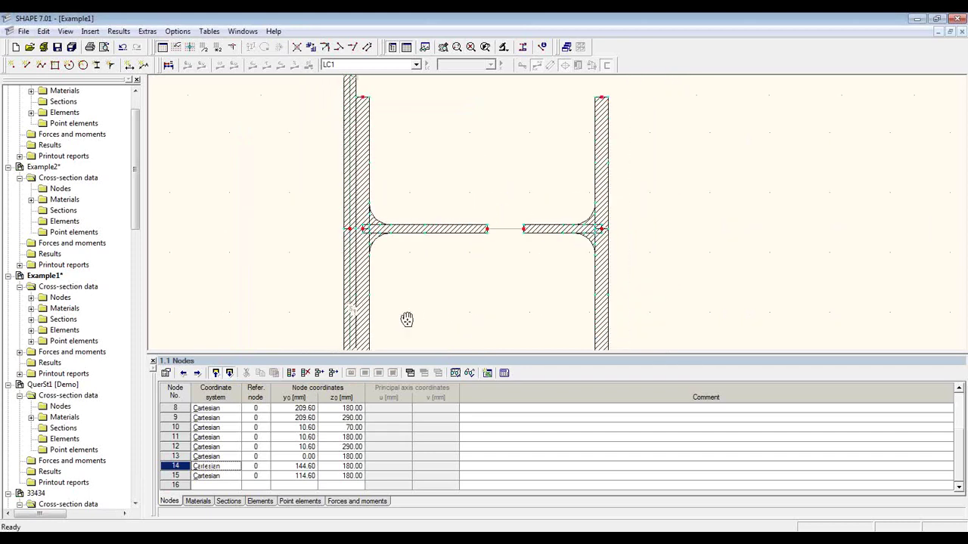
mouse_move(402, 318)
middle_down()
mouse_move(406, 287)
mouse_move(432, 263)
middle_up()
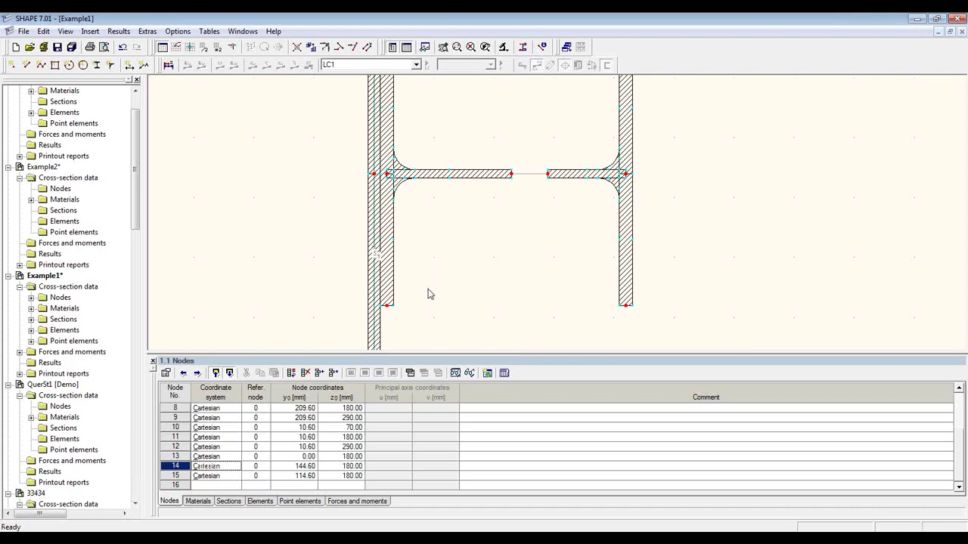
mouse_move(428, 292)
middle_down()
mouse_move(455, 244)
mouse_move(477, 239)
middle_up()
scroll(477, 239, up, 2)
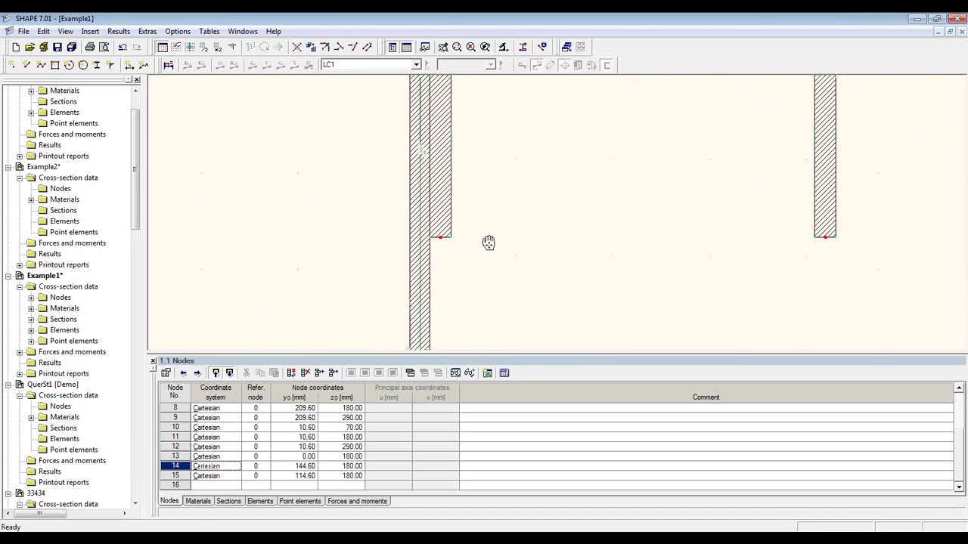
click(112, 68)
drag(163, 86, 214, 123)
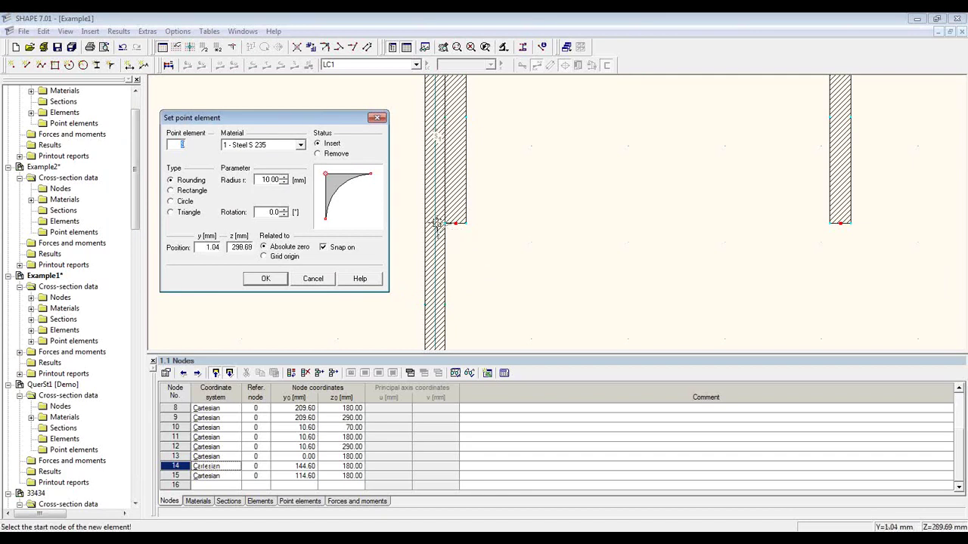
scroll(443, 224, up, 1)
scroll(443, 223, up, 1)
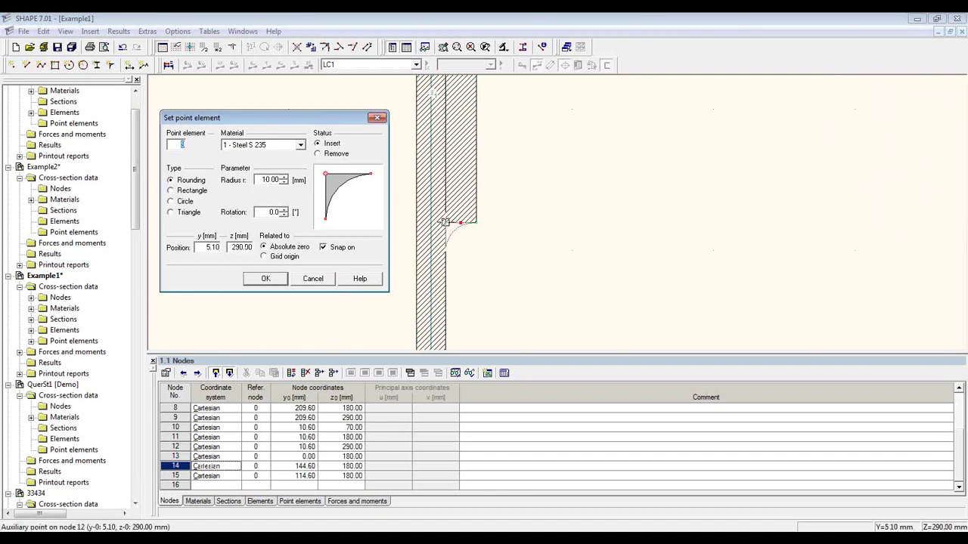
click(445, 222)
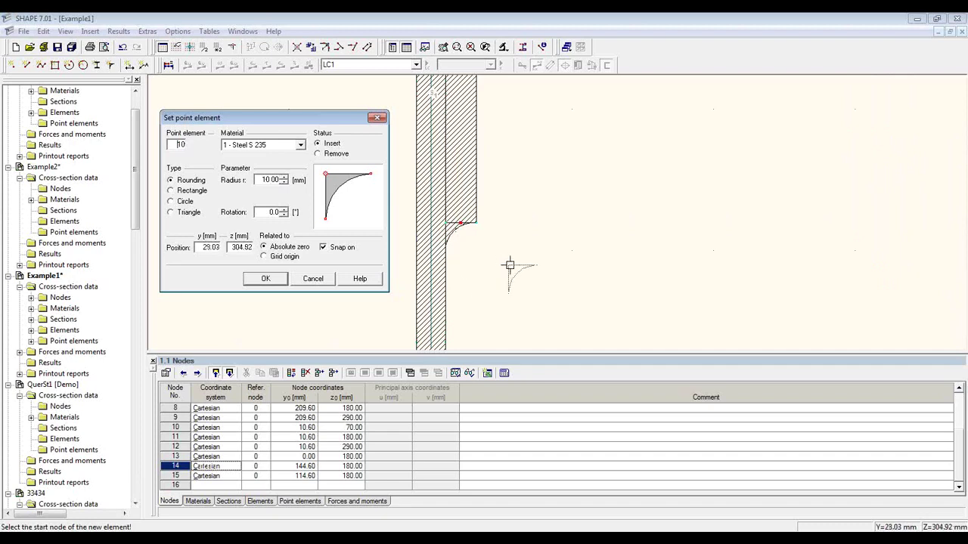
Step: Place another 10 mm rounding, rotated -90°, where the left flange's upper end meets the IPE 500's web
middle_drag(538, 113, 563, 335)
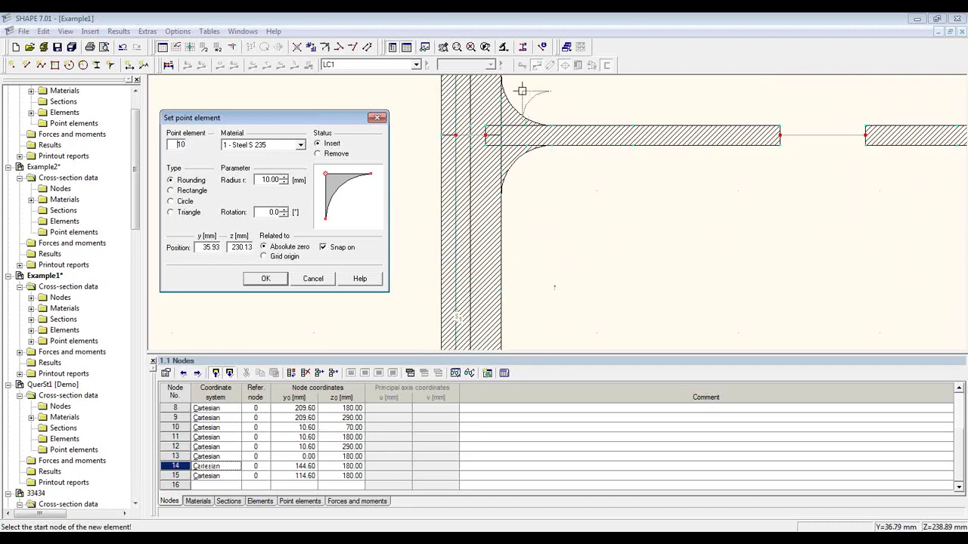
middle_drag(557, 99, 539, 312)
click(283, 214)
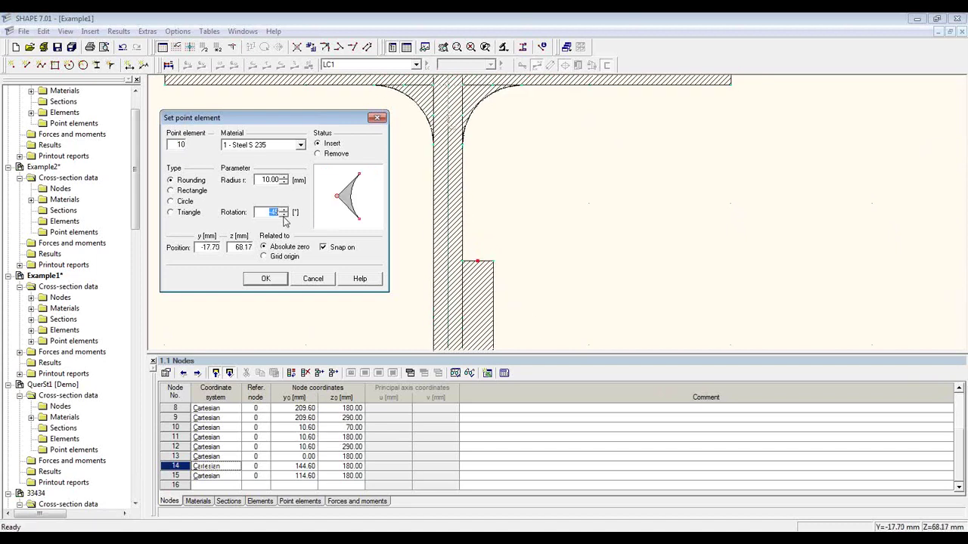
click(283, 215)
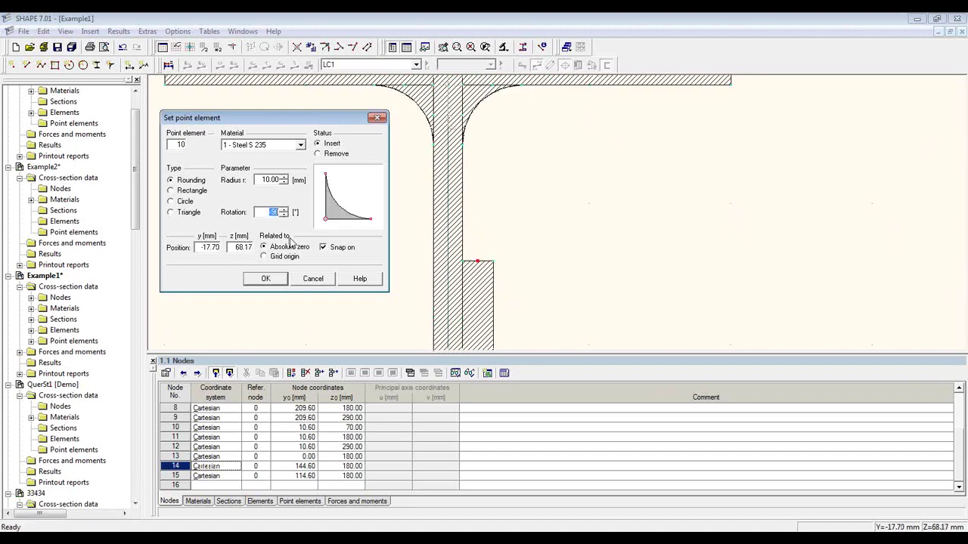
click(463, 261)
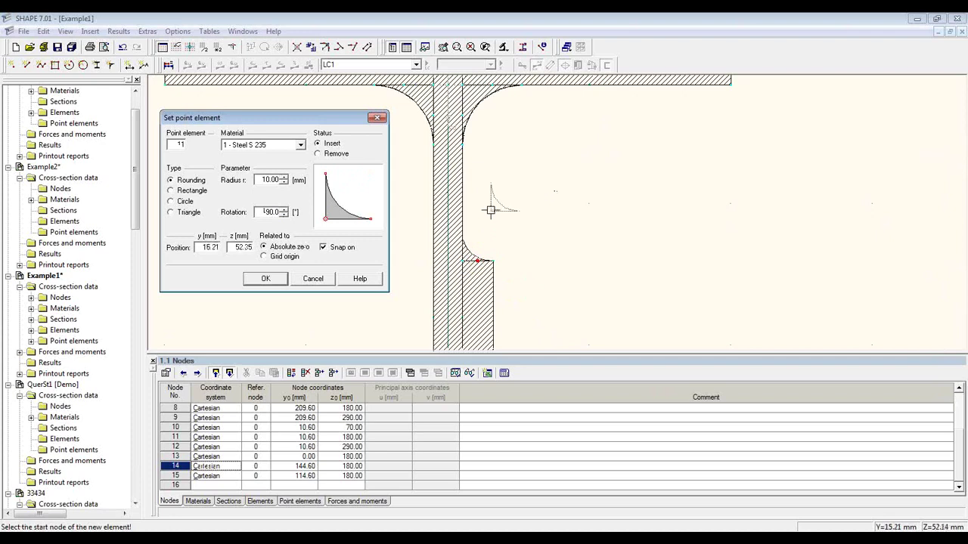
key(Escape)
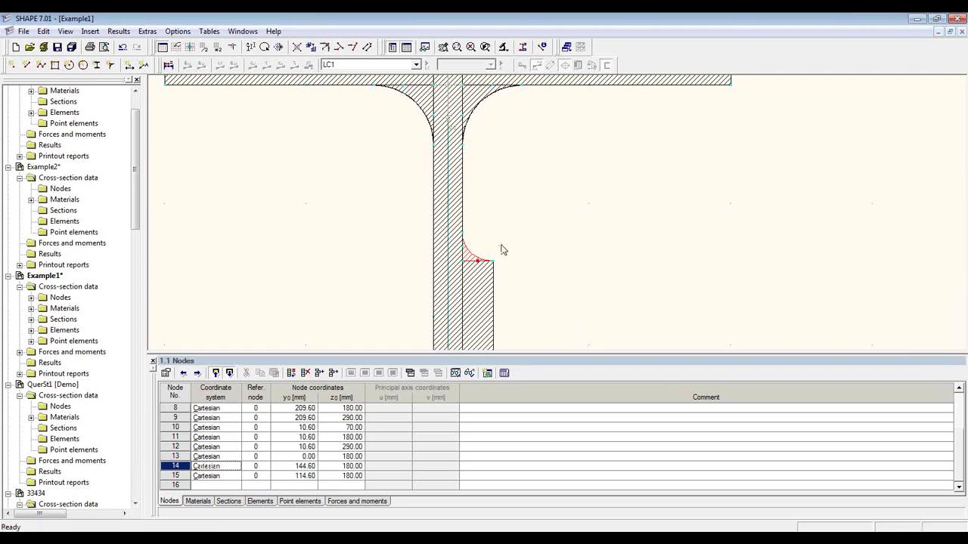
Step: Run the plausibility check on the input data of the combined cross-section
scroll(522, 242, down, 3)
scroll(549, 264, up, 2)
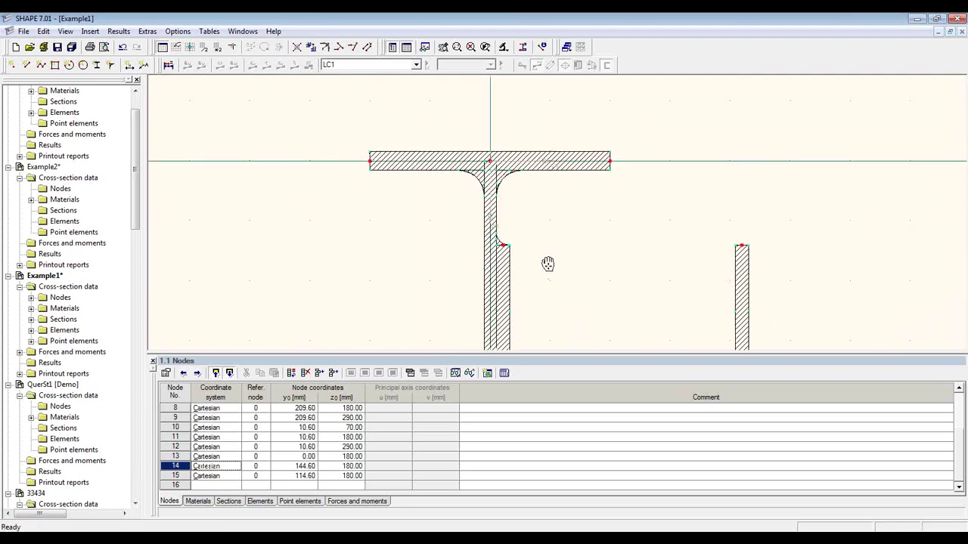
scroll(484, 242, down, 3)
middle_drag(497, 304, 523, 225)
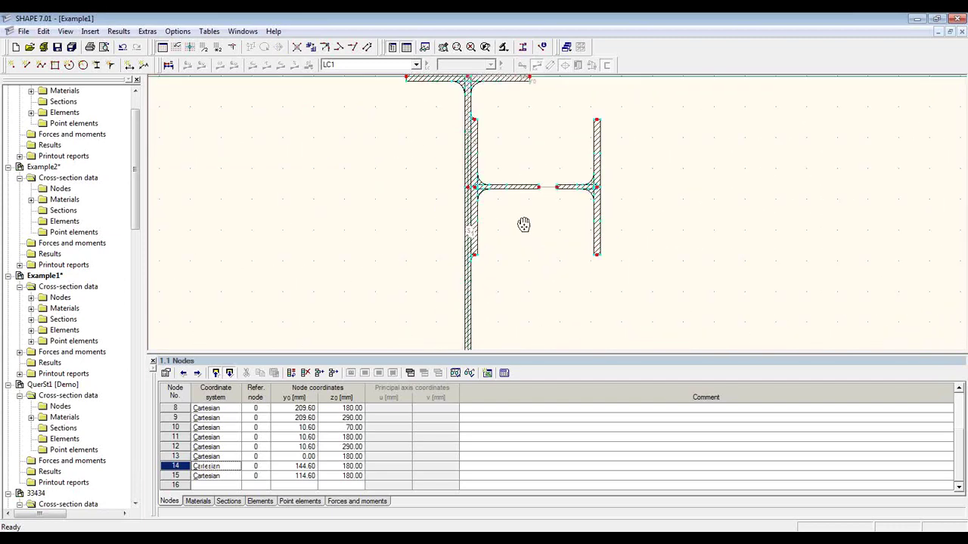
scroll(536, 288, down, 1)
middle_drag(536, 288, 534, 261)
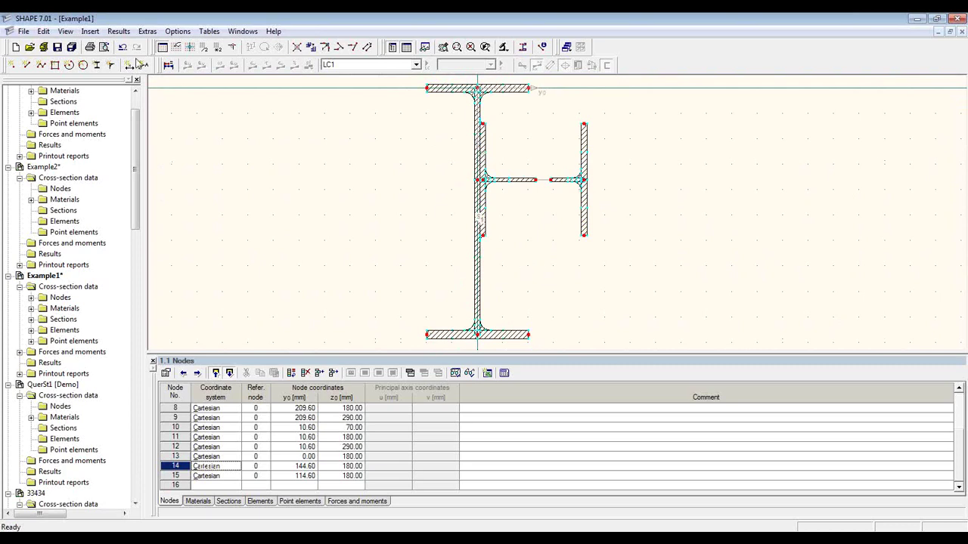
click(148, 31)
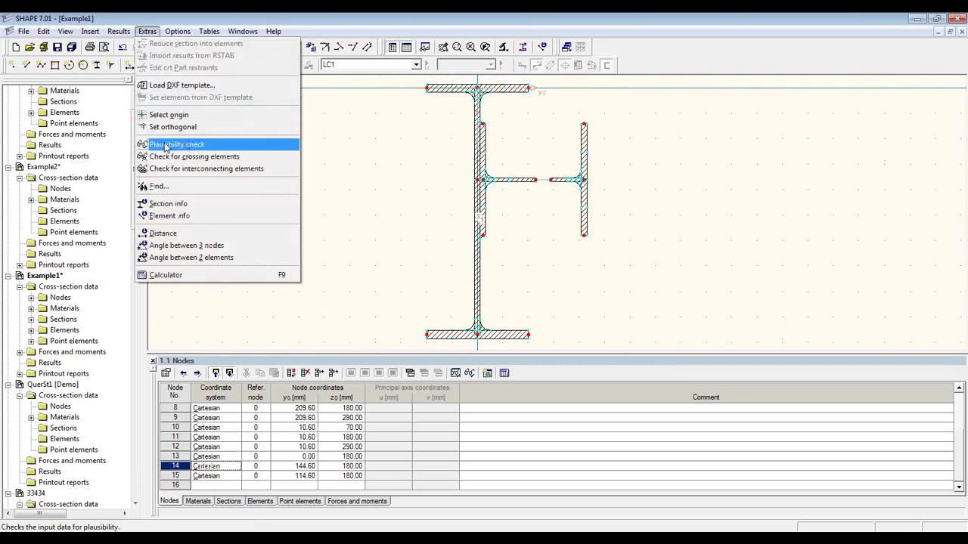
click(235, 146)
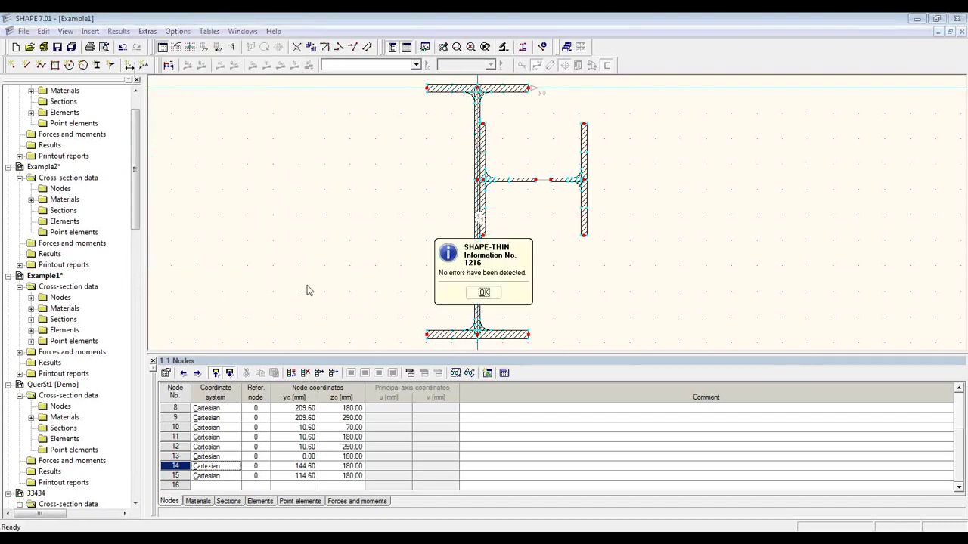
click(484, 293)
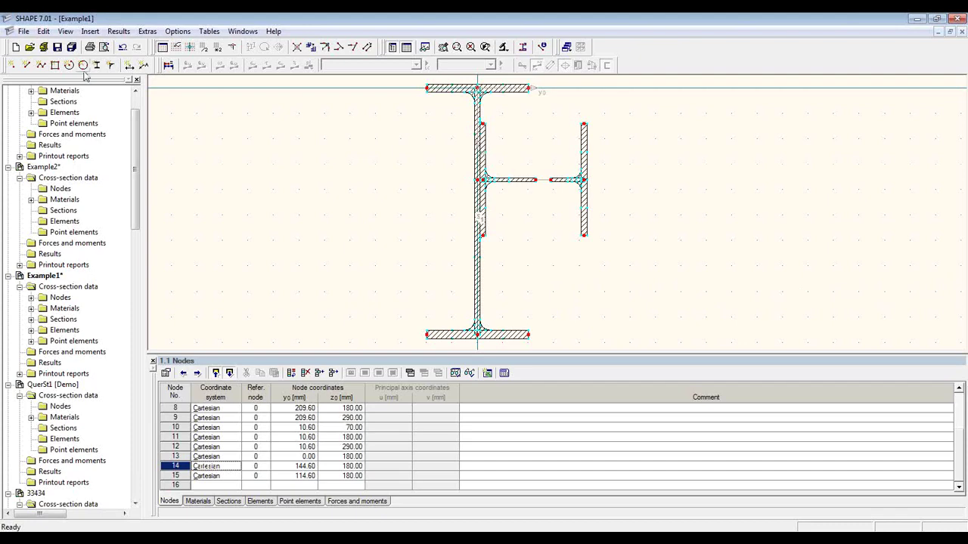
Step: Calculate the combined cross-section and enlarge the results table to show more section properties
click(168, 65)
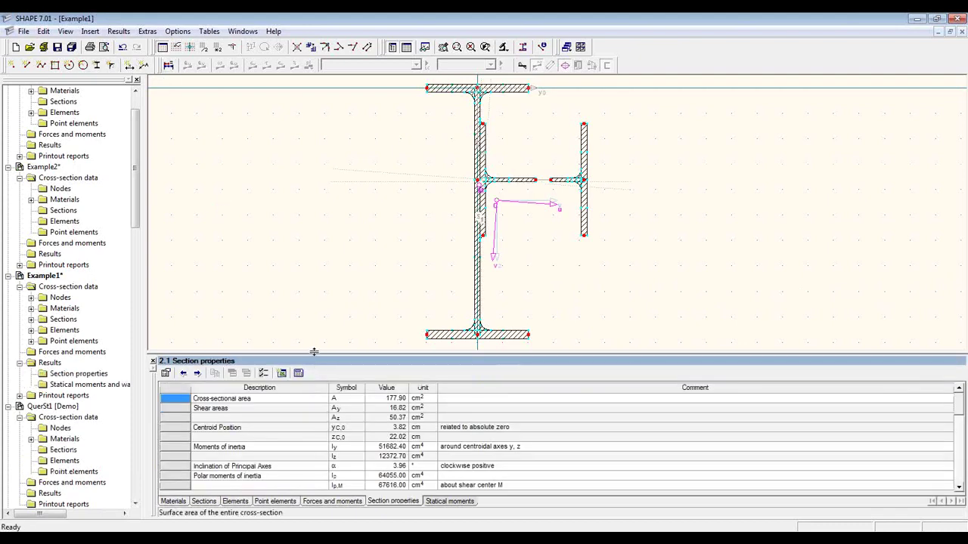
drag(315, 353, 318, 178)
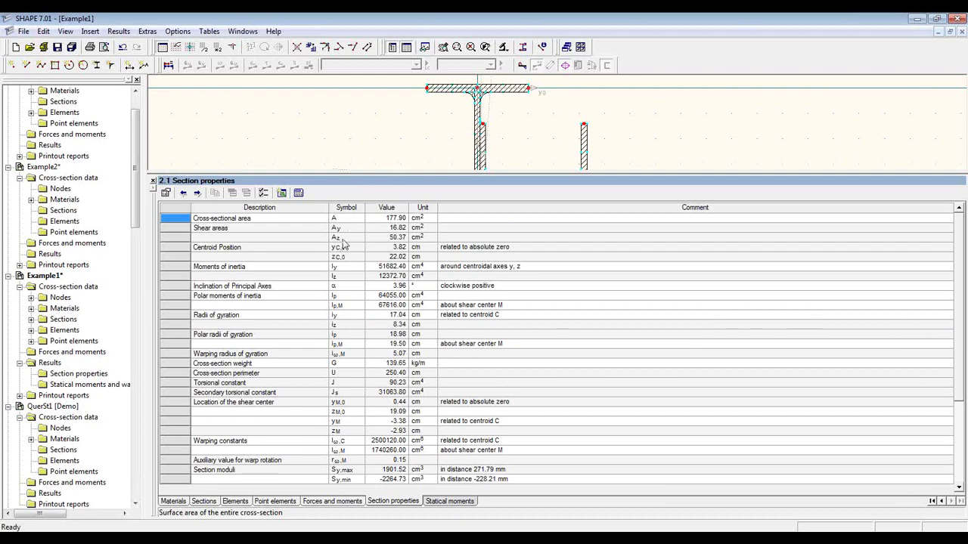
Step: Review the list of section property rows available for display in the results table, leaving the selection as is
click(263, 193)
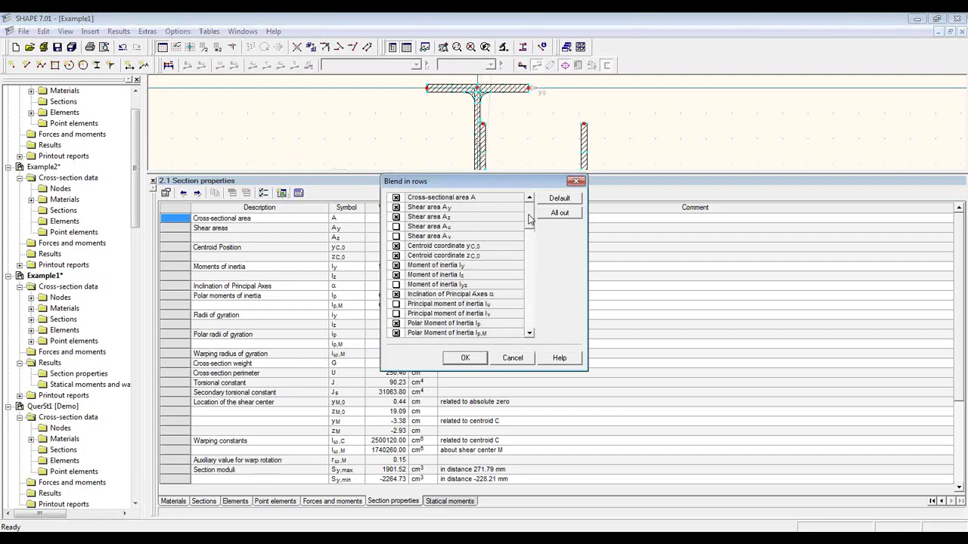
mouse_move(530, 217)
mouse_down()
mouse_move(530, 238)
mouse_move(530, 222)
mouse_up()
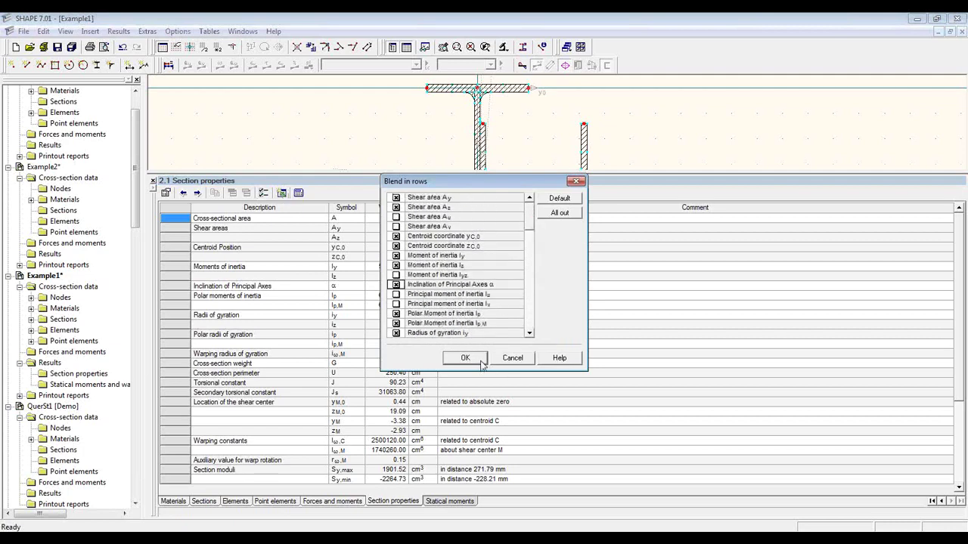
click(506, 362)
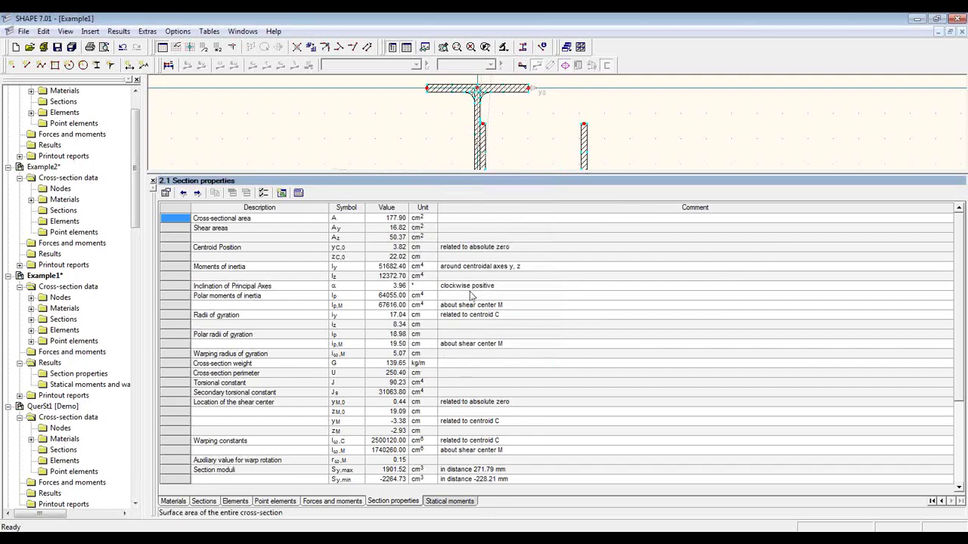
Step: Examine the statical moments table and the Q-u, Q-v, Omega and Q-Omega distribution diagrams on the cross-section
click(451, 501)
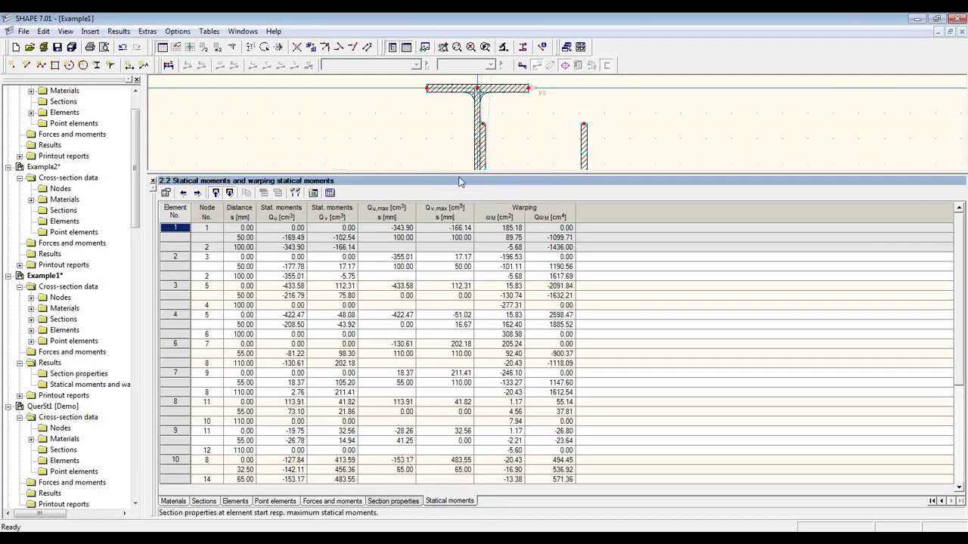
drag(459, 173, 450, 349)
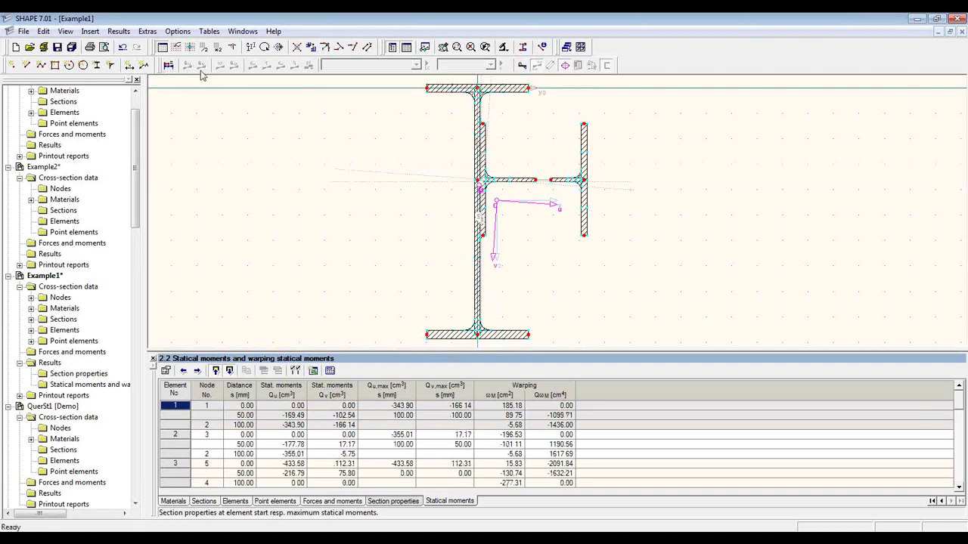
click(168, 66)
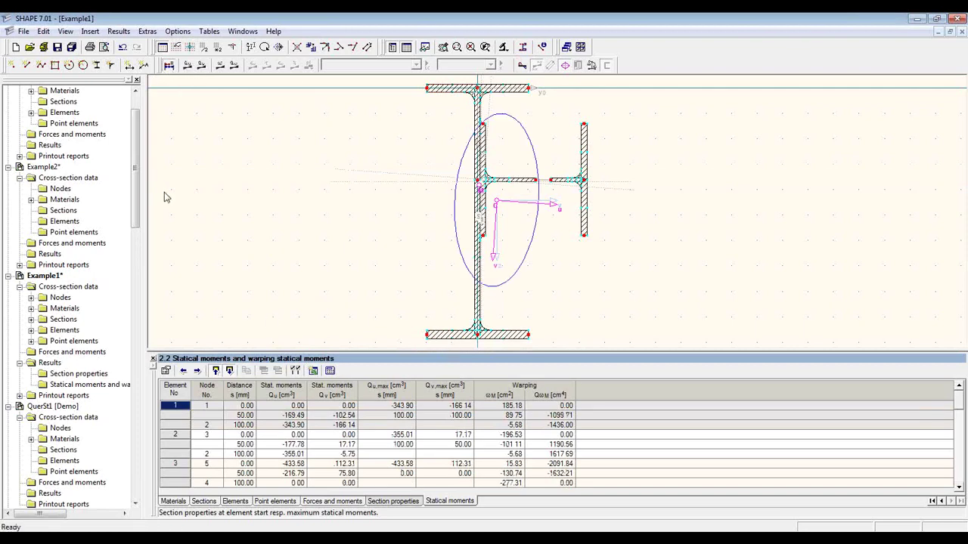
click(187, 66)
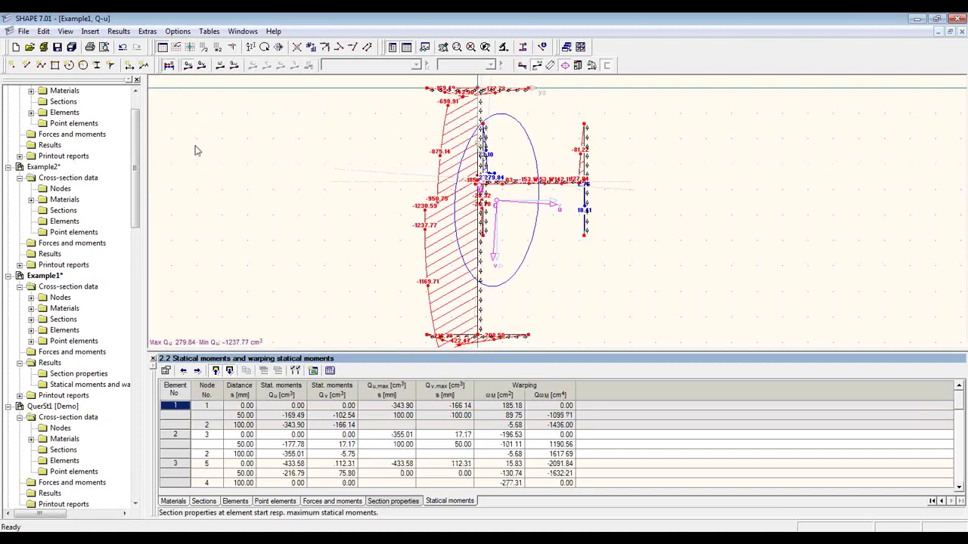
click(201, 65)
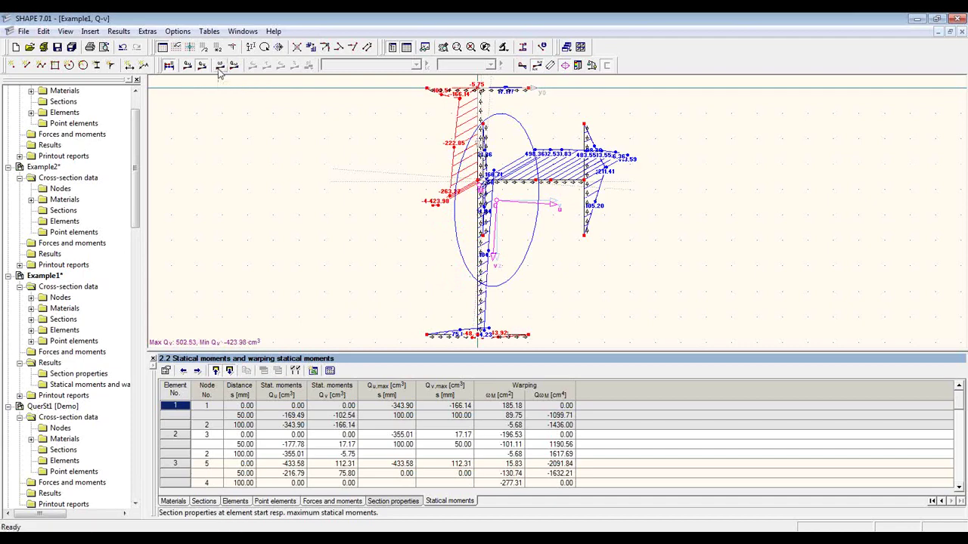
click(219, 67)
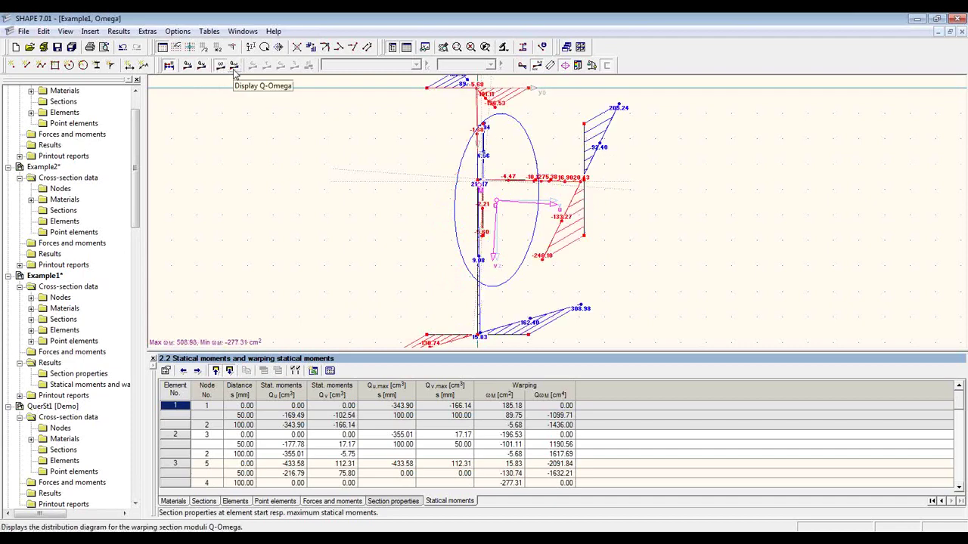
click(235, 66)
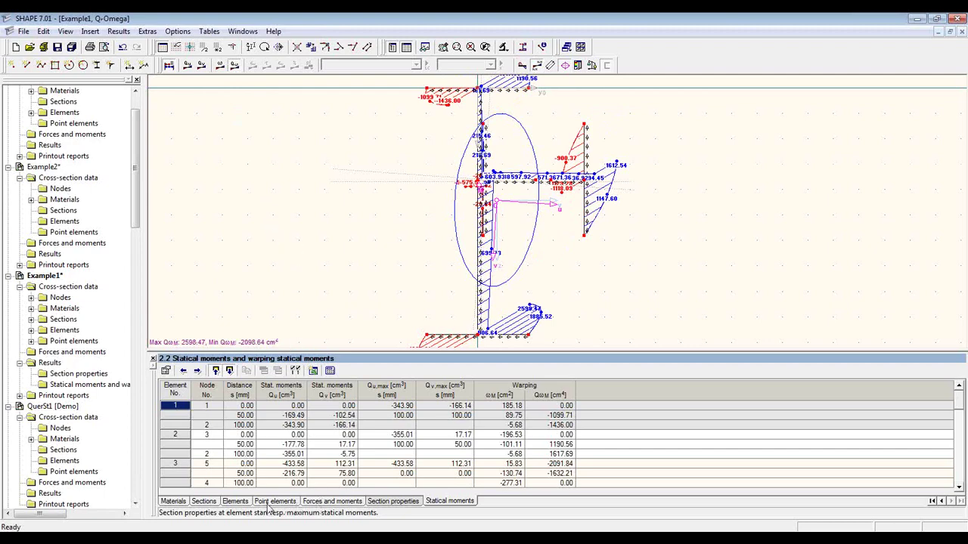
click(398, 503)
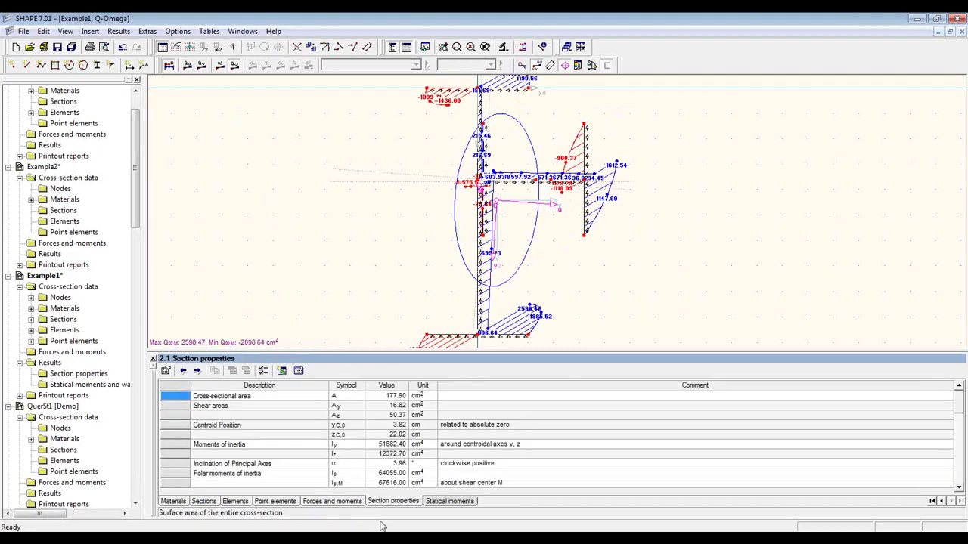
Step: Enter forces for load case LC1 at location x 0.00 mm: N -80 kN, Mu 50 kNm and Mv 10 kNm
click(340, 504)
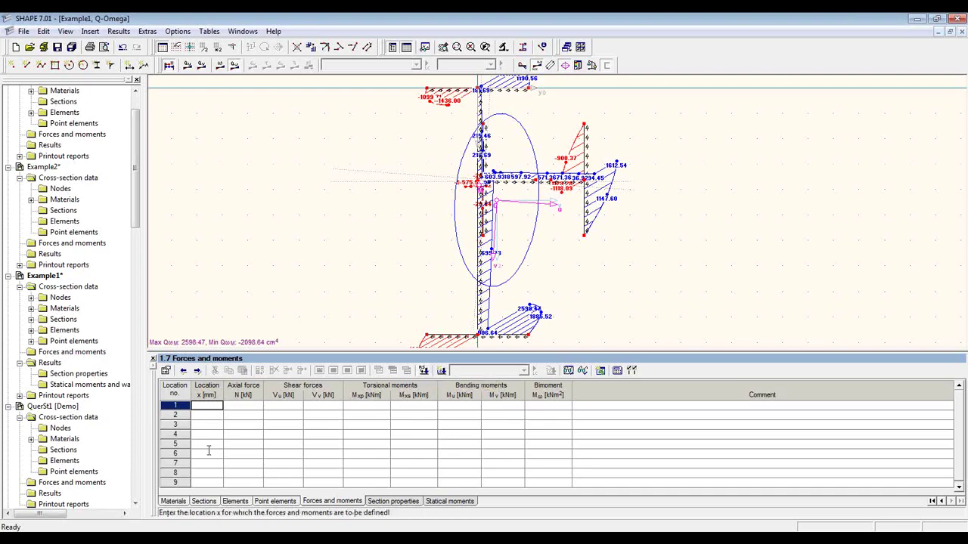
text(0.0)
key(Tab)
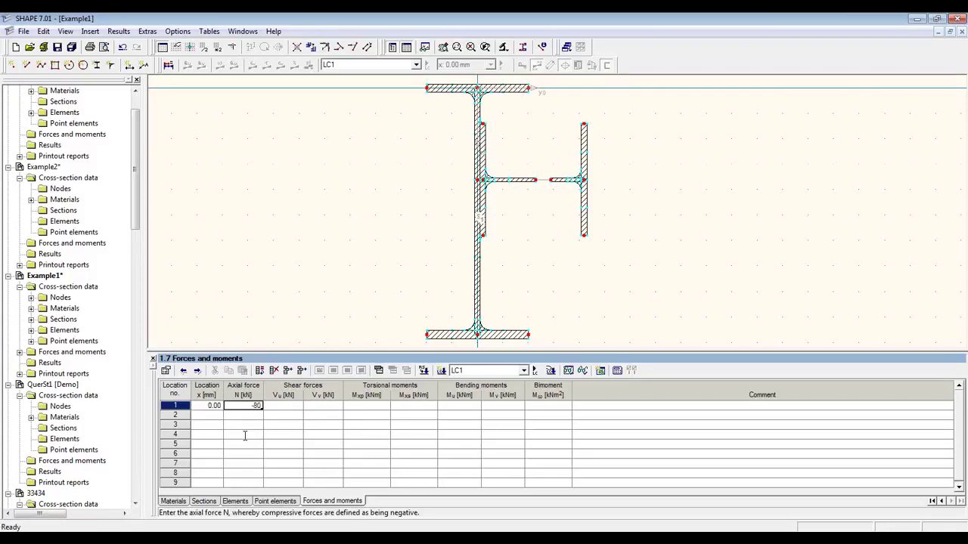
key(Return)
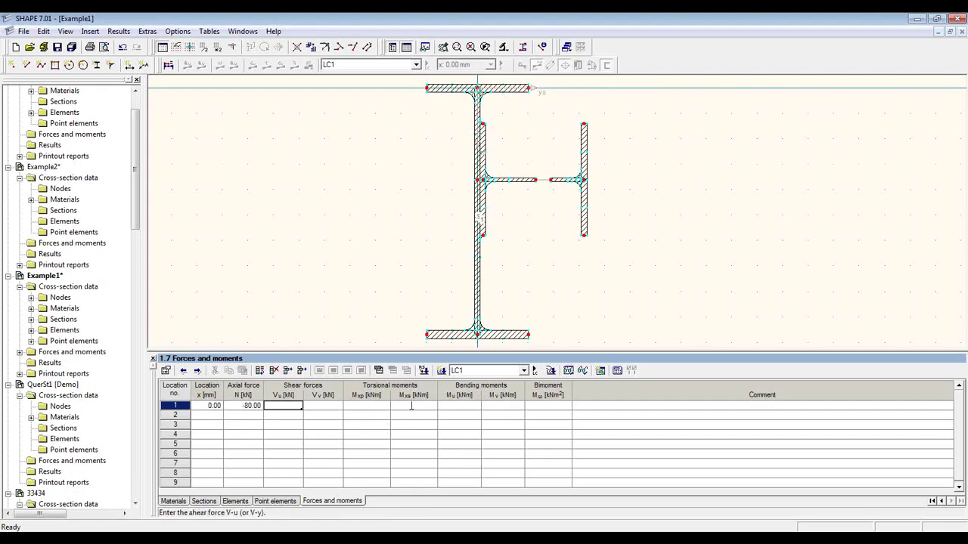
click(457, 405)
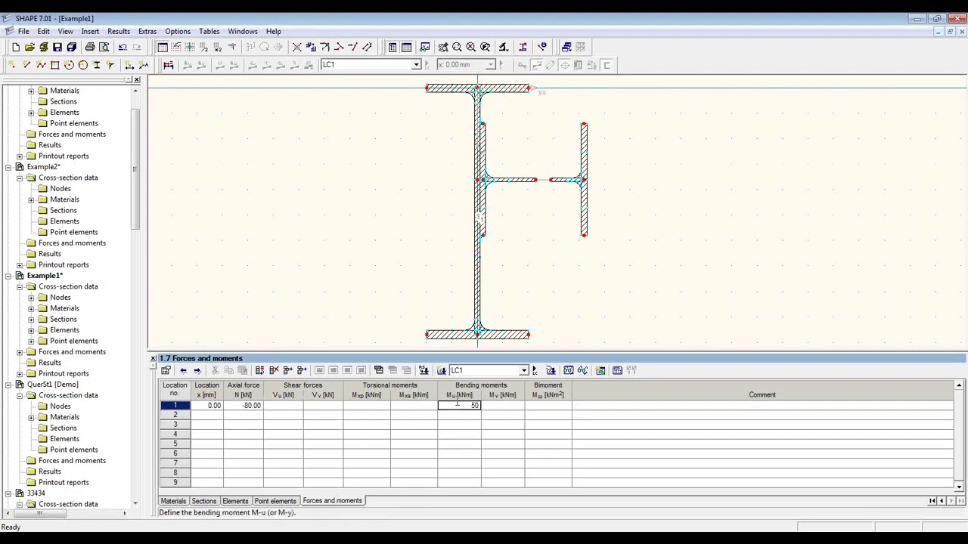
text(50)
key(Return)
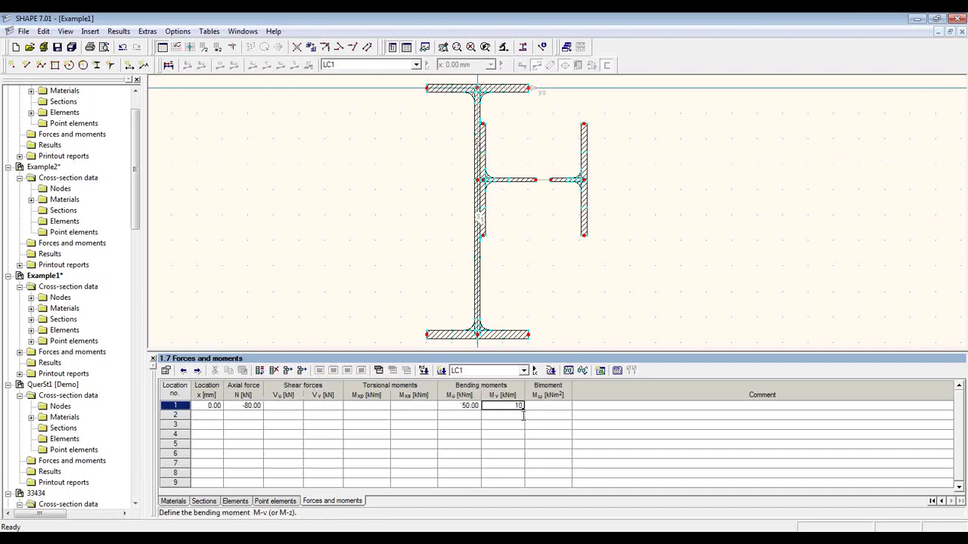
text(10)
click(523, 415)
Step: Create load case LC2 and enter N -30 kN, Mu 50 kNm and Mv -10 kNm at location x 0.00 mm
click(442, 370)
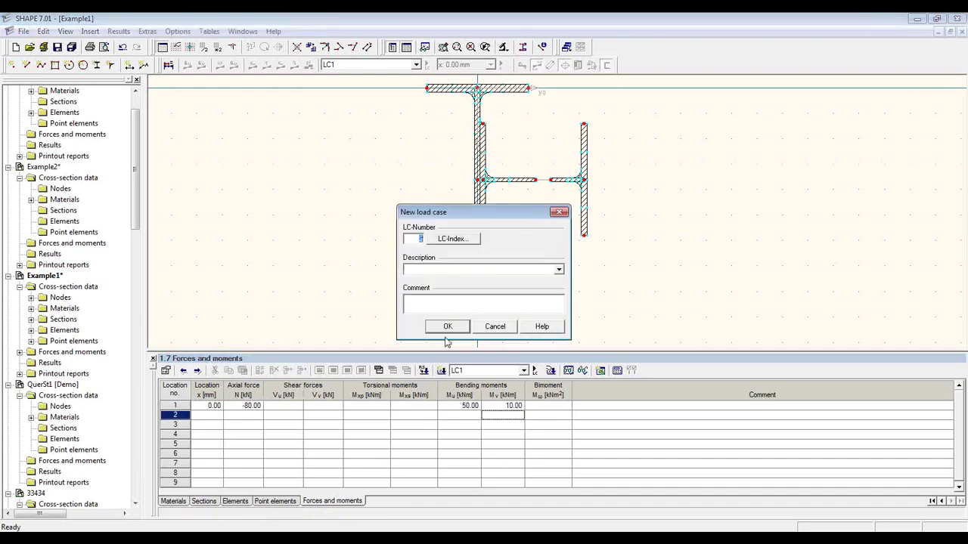
click(447, 325)
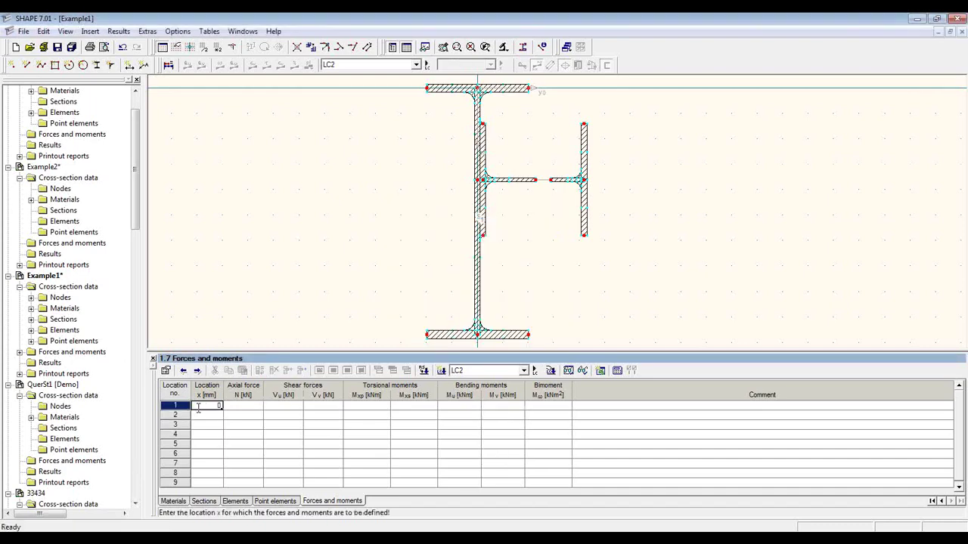
text(0.0)
click(242, 406)
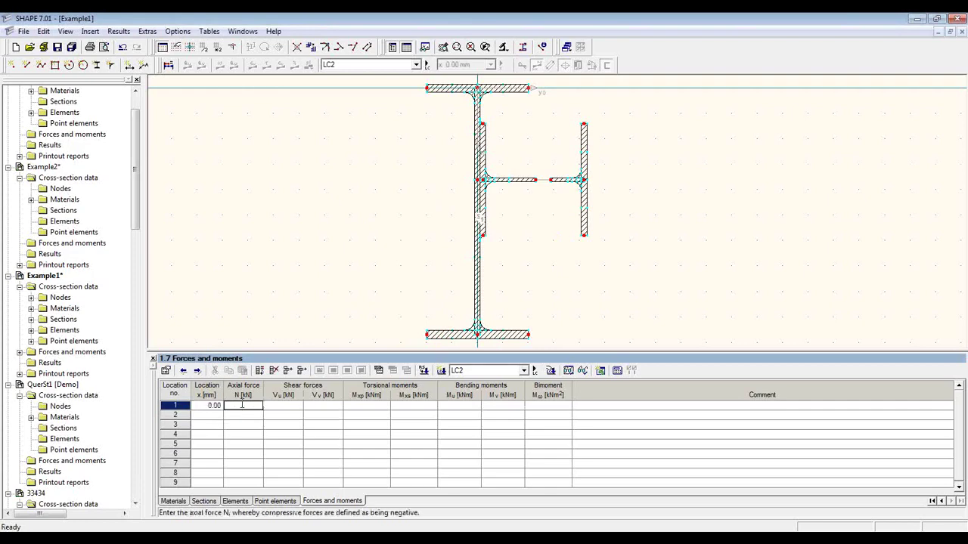
key(Tab)
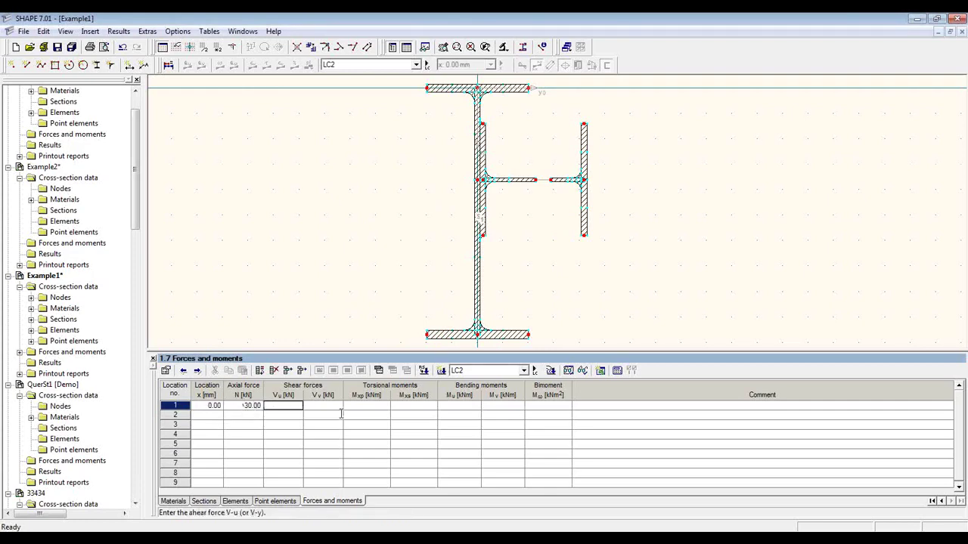
click(445, 407)
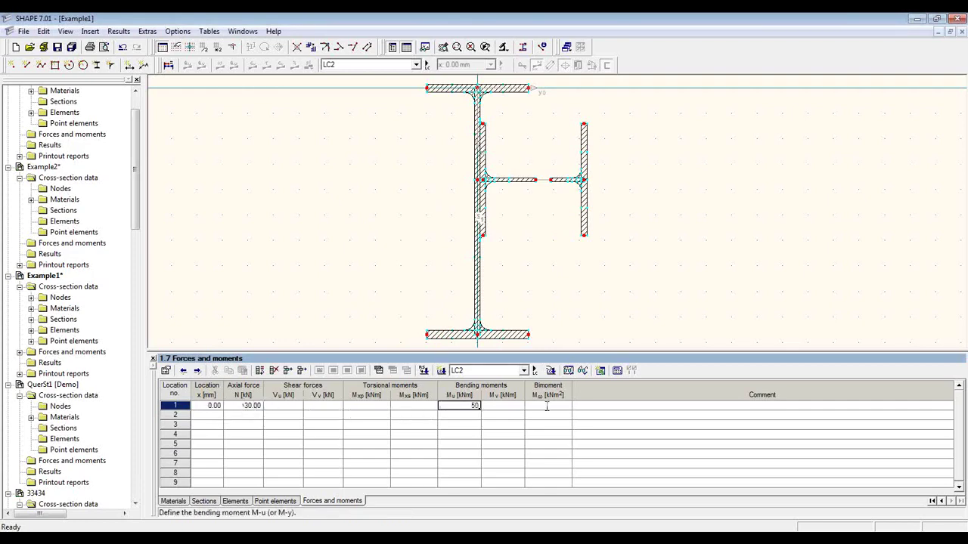
click(504, 410)
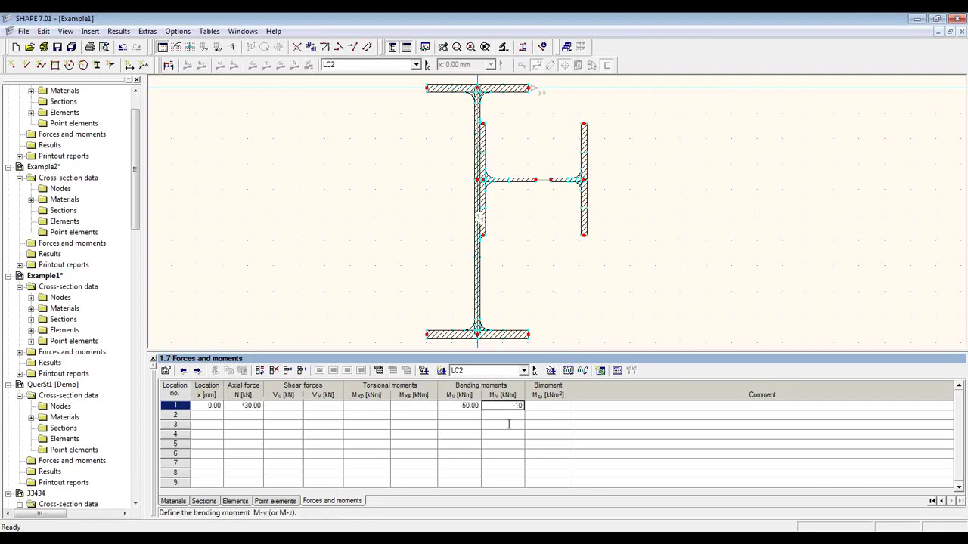
click(509, 425)
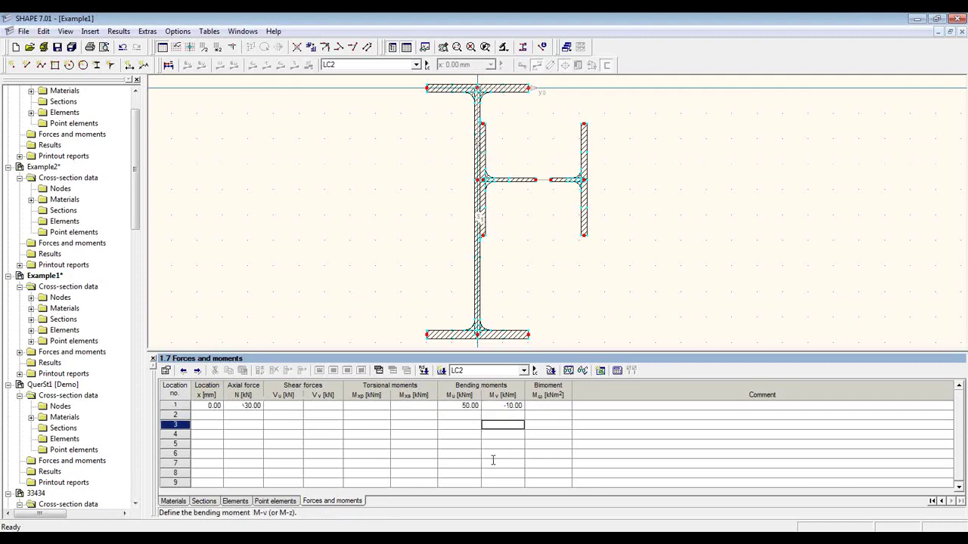
Step: Calculate the cross-section with both load cases and show the normal stresses Sigma-x in an enlarged results table
click(168, 65)
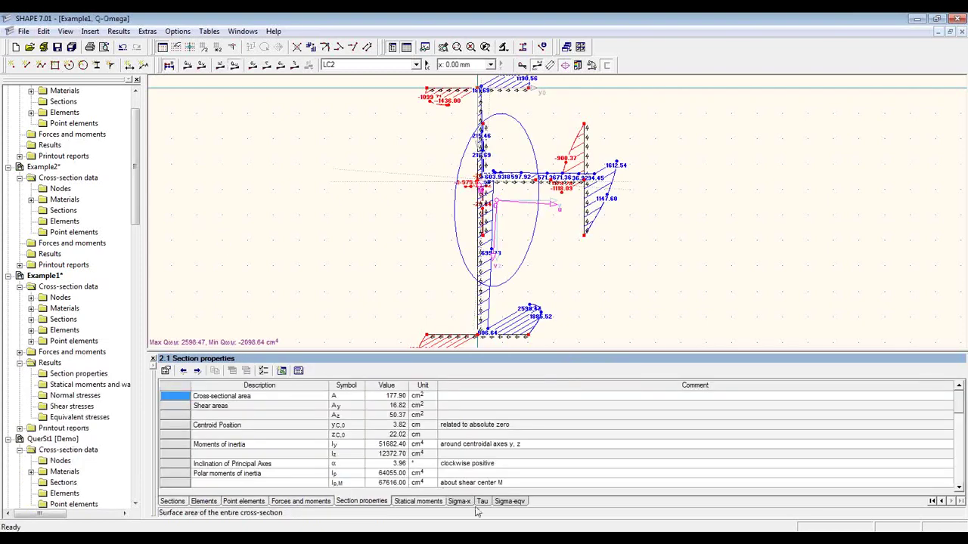
click(458, 501)
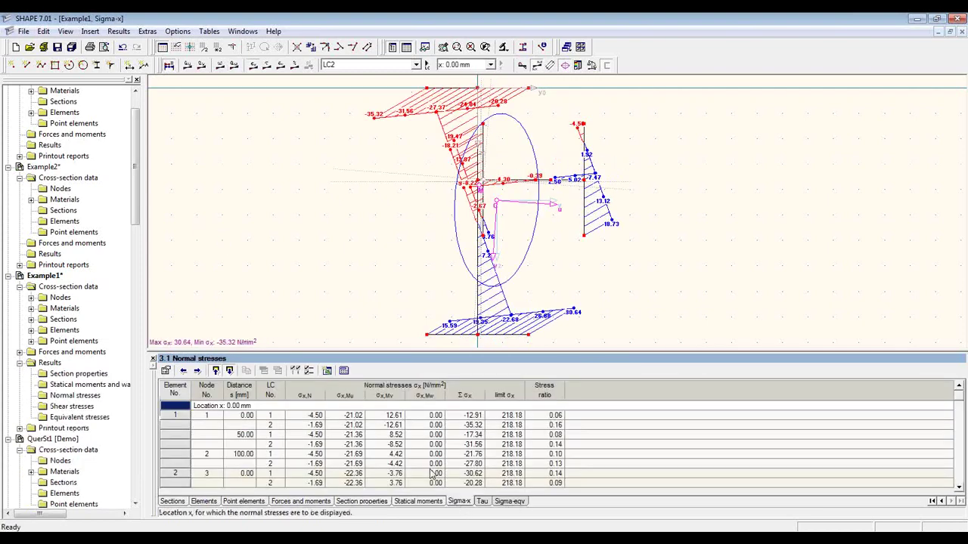
drag(400, 346, 419, 236)
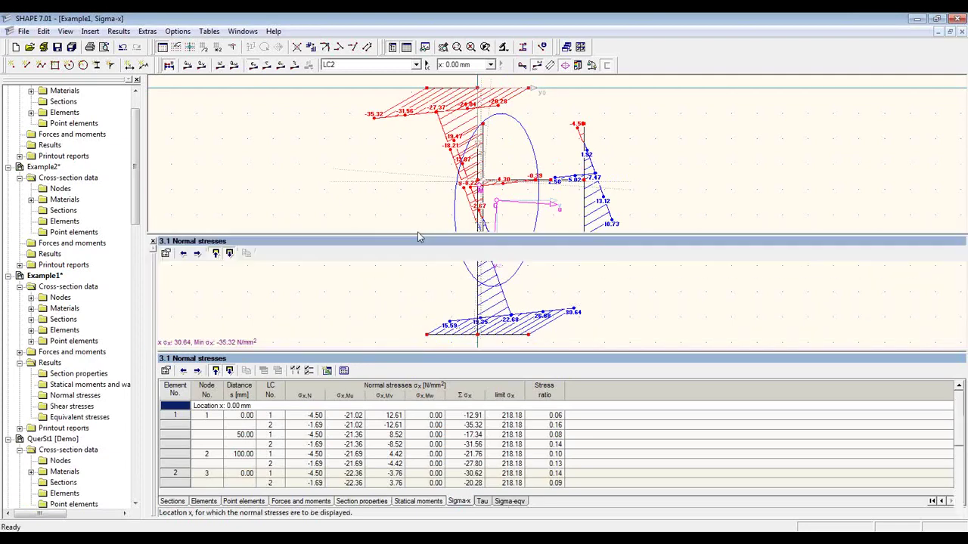
Step: Review the shear stress and equivalent stress results, and enlarge the drawing area to see the whole Sigma-eqv diagram
click(481, 502)
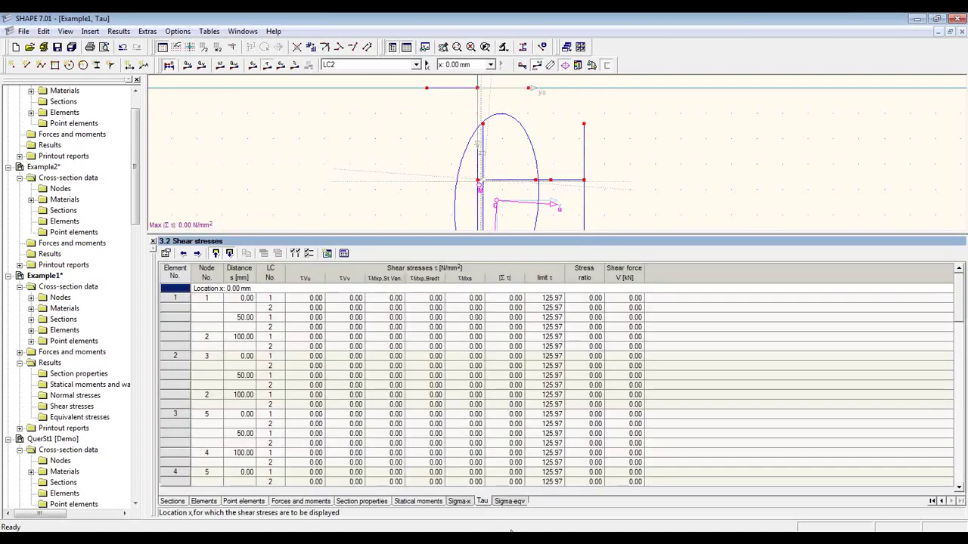
click(511, 502)
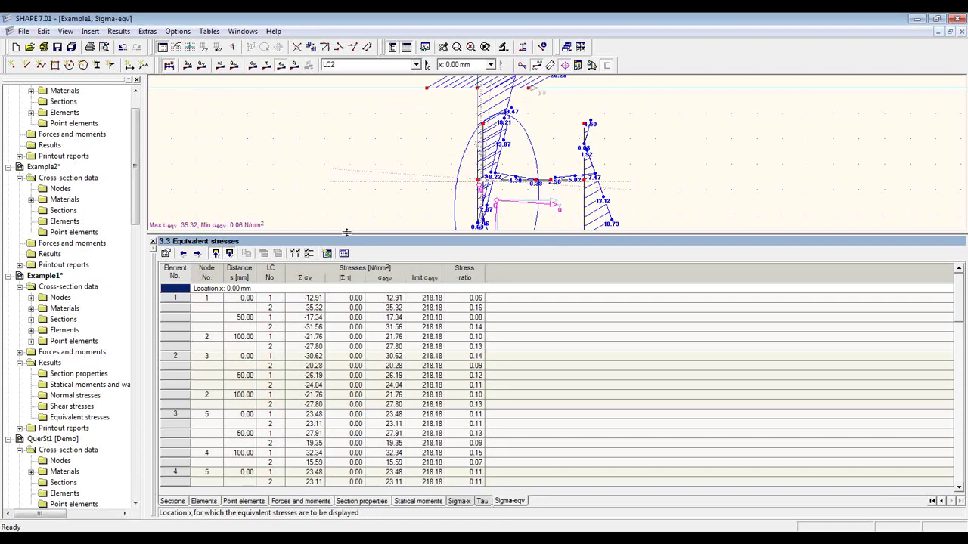
drag(346, 233, 345, 364)
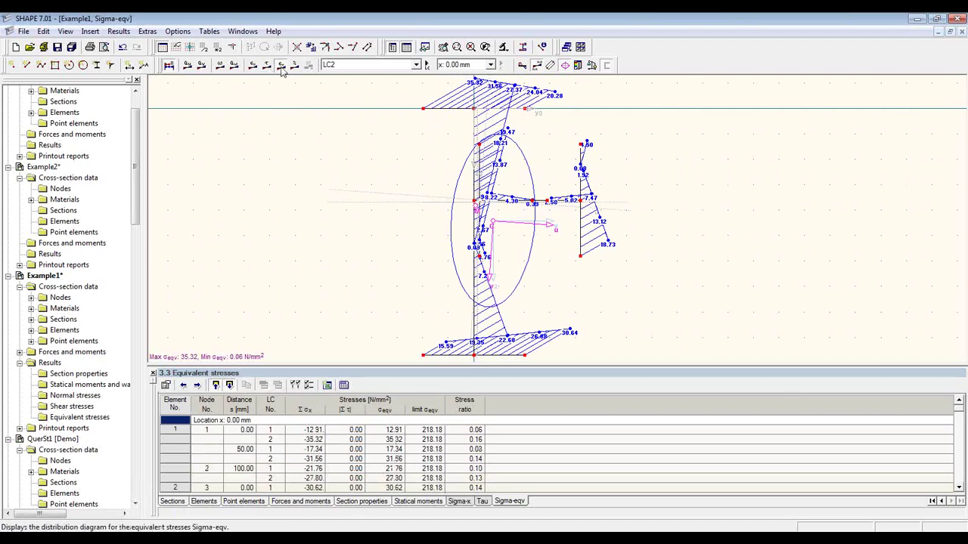
Step: Send the Sigma-eqv diagram to printout report D1 with a vertical image size of 50% of the page, without opening the report
click(90, 48)
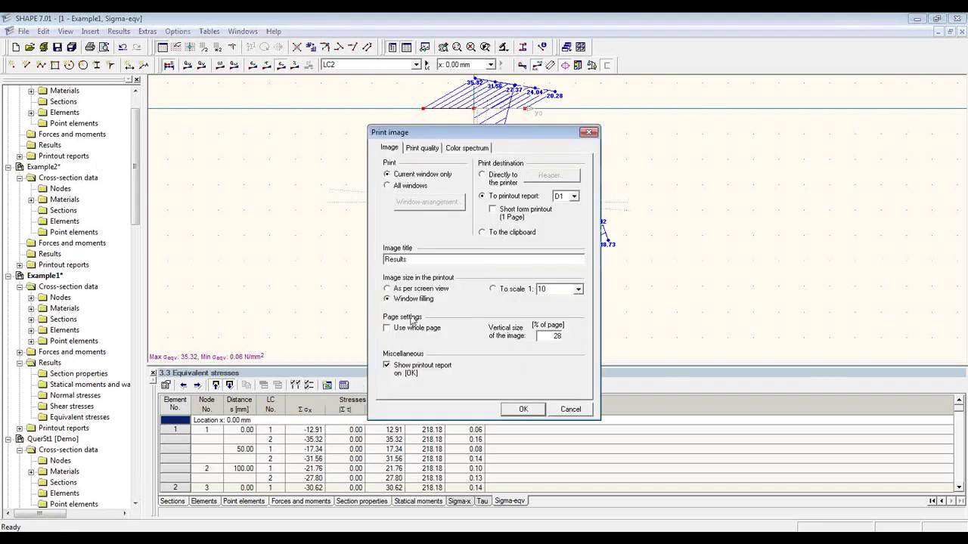
double_click(556, 335)
text(50)
click(401, 371)
click(535, 412)
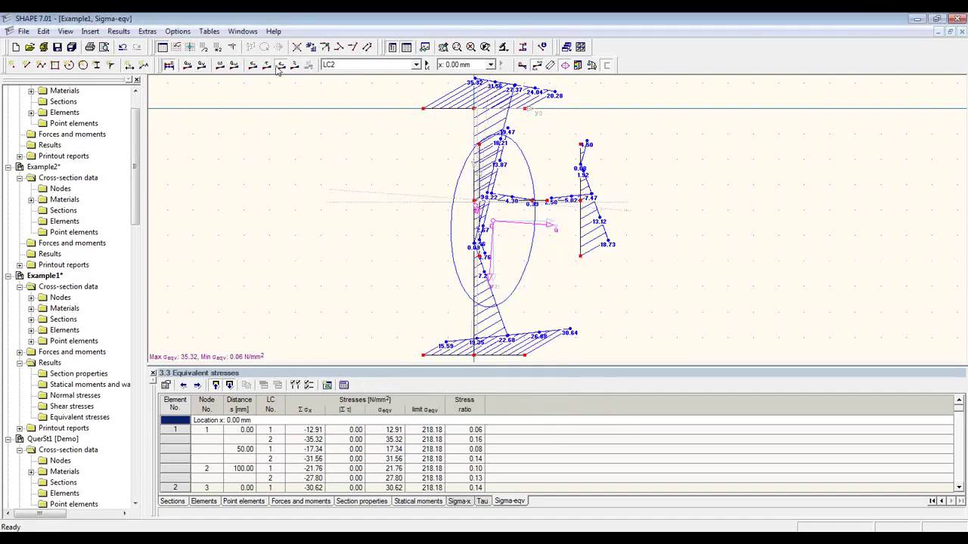
Step: Display the Sigma-x diagram, add it to printout report D1 as a window-filling image and open the report
click(253, 67)
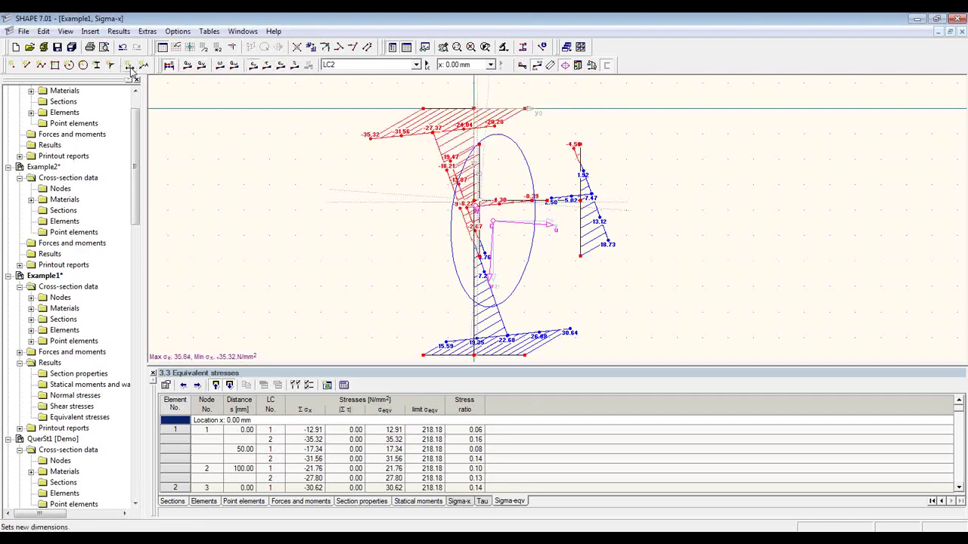
click(95, 48)
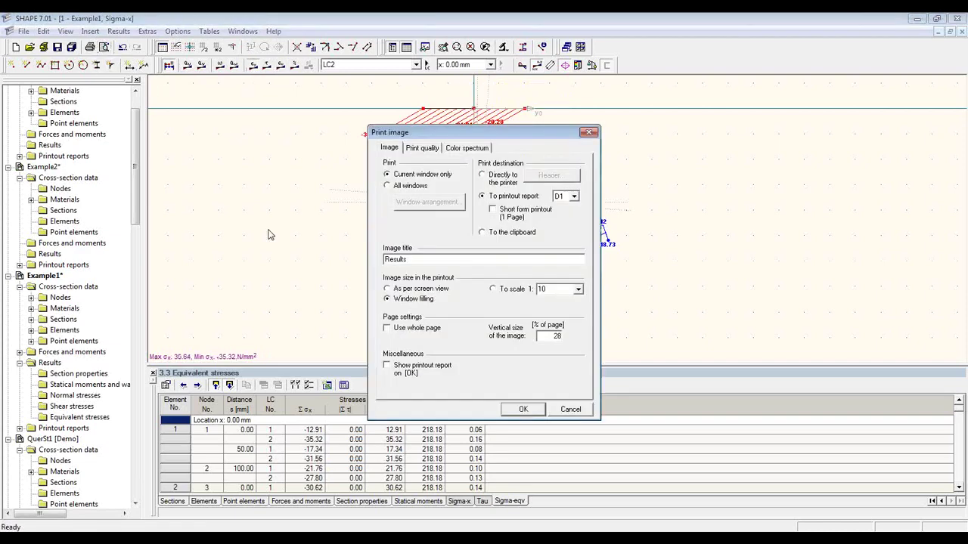
double_click(557, 336)
click(420, 370)
click(523, 410)
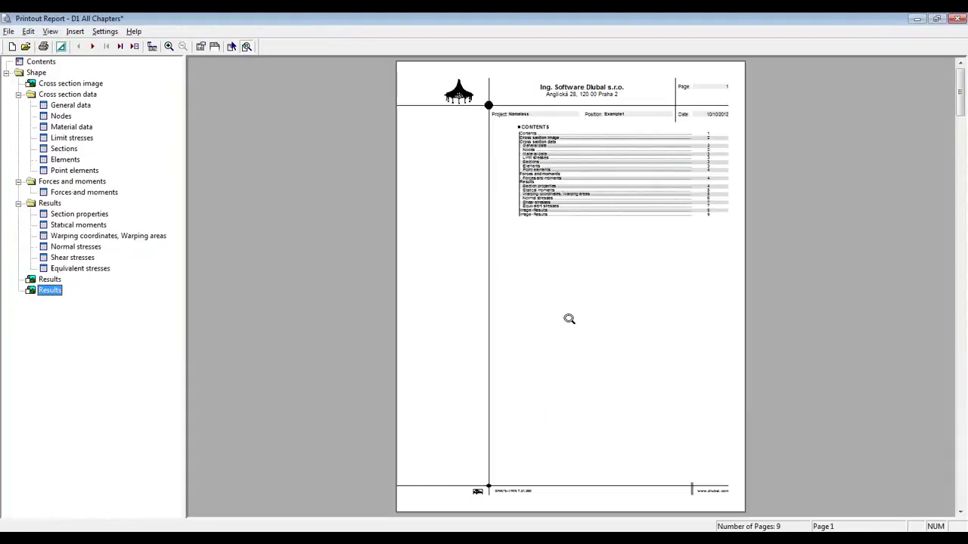
Step: Look through the printout report: cross-section image, general data, section properties and both results diagrams
click(61, 84)
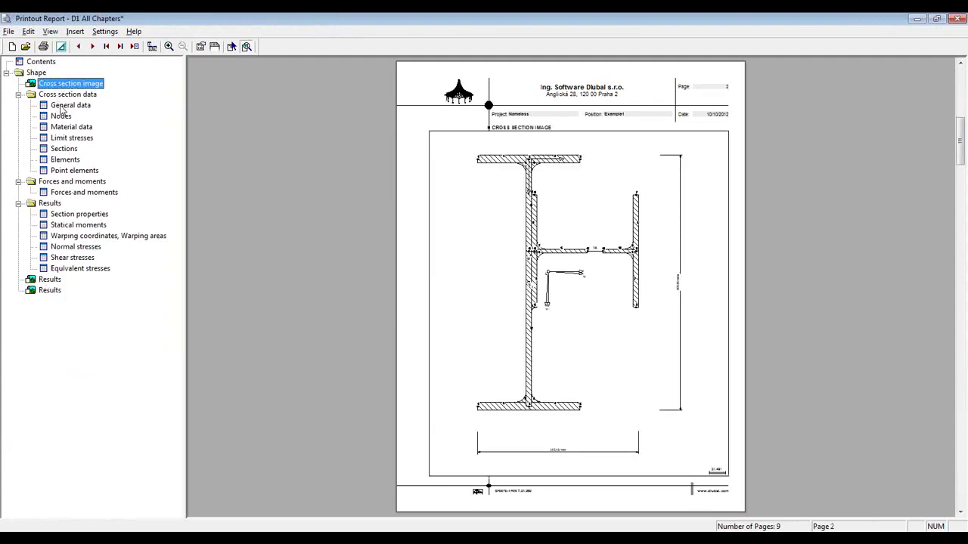
click(63, 106)
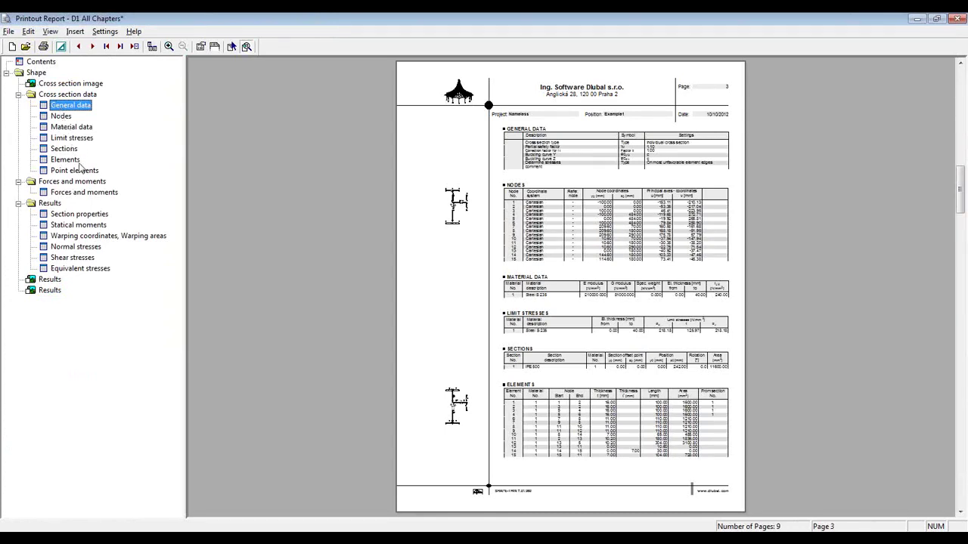
click(68, 215)
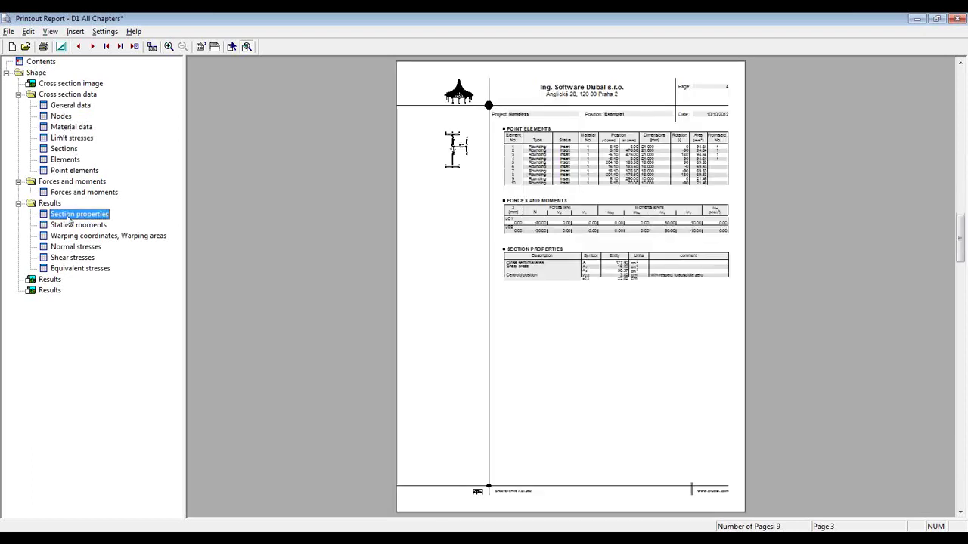
click(61, 279)
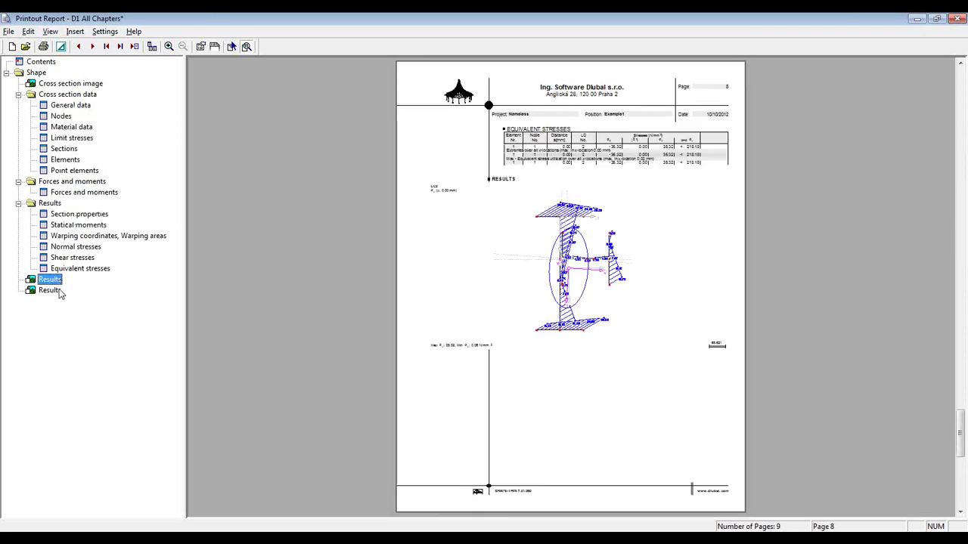
click(50, 290)
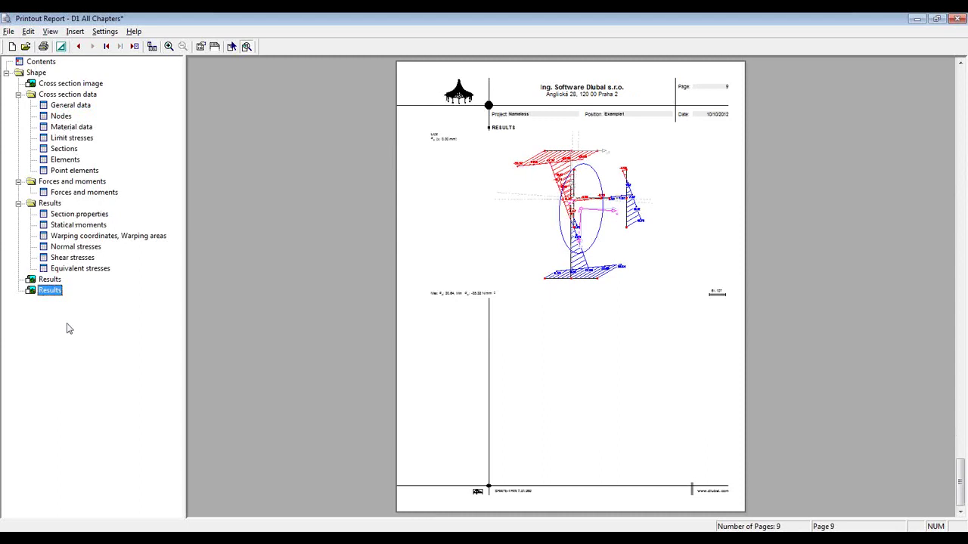
Step: Review the report selection settings for input data, load cases and results, cancel them and close the report without accepting changes
click(200, 46)
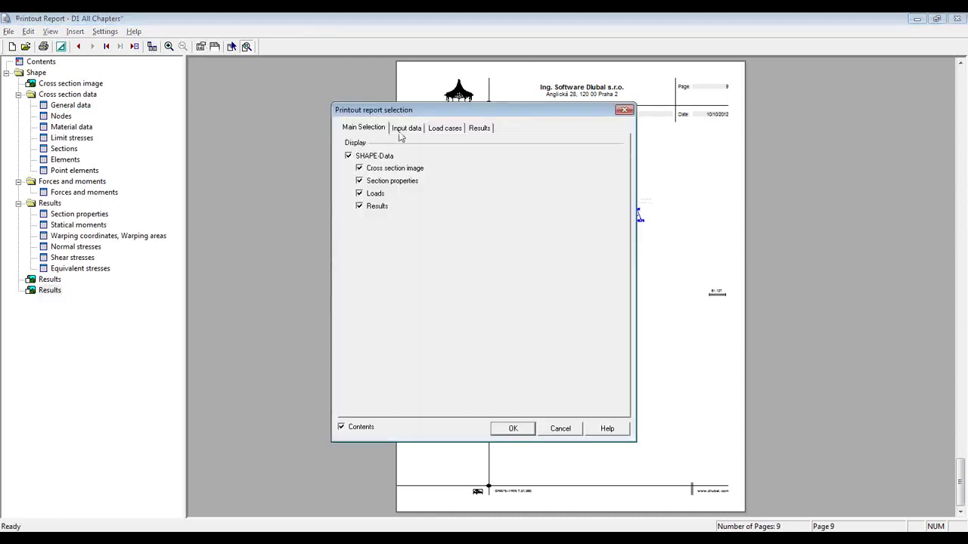
click(404, 133)
click(445, 128)
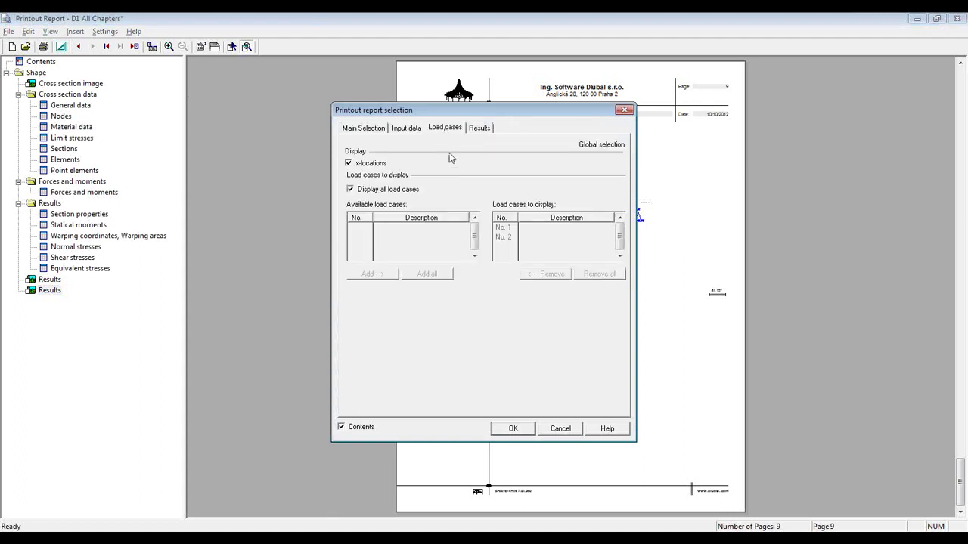
click(483, 129)
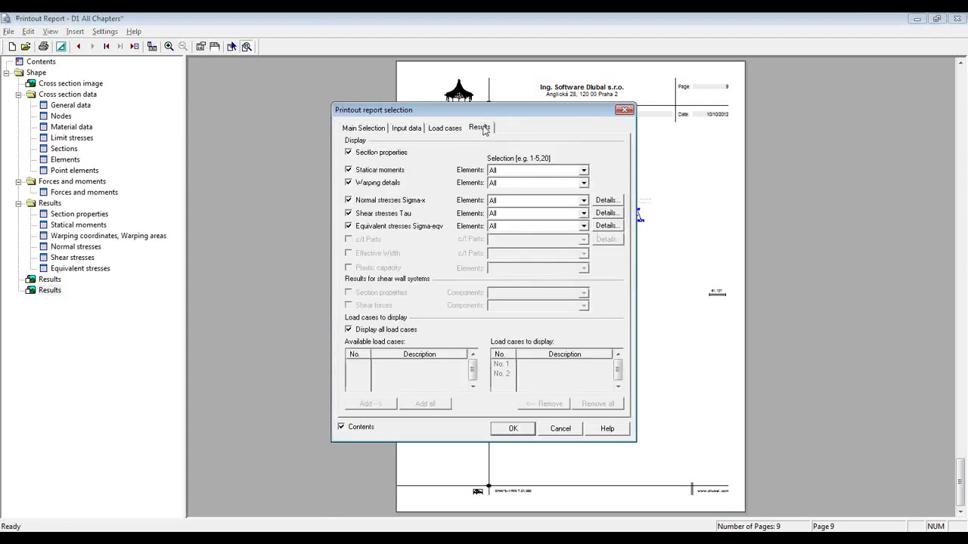
click(569, 429)
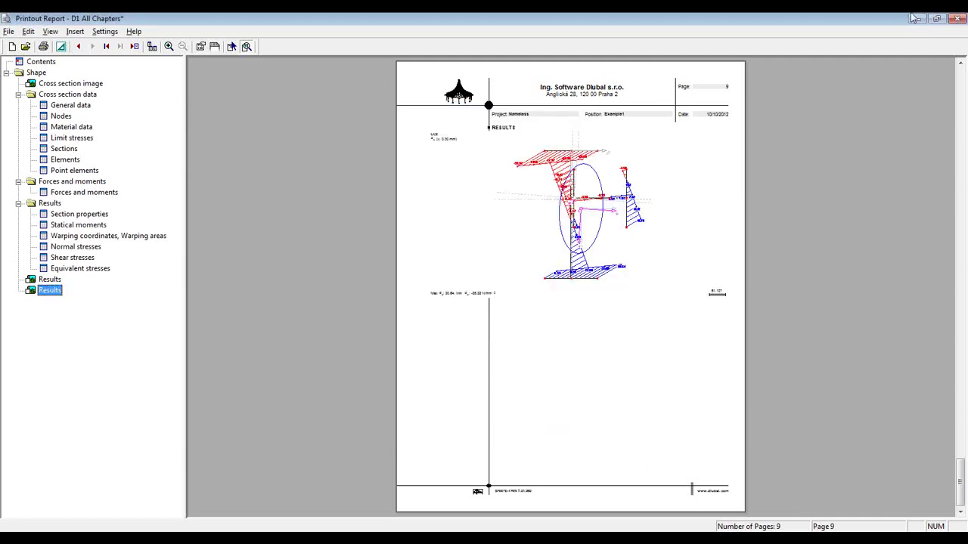
click(954, 19)
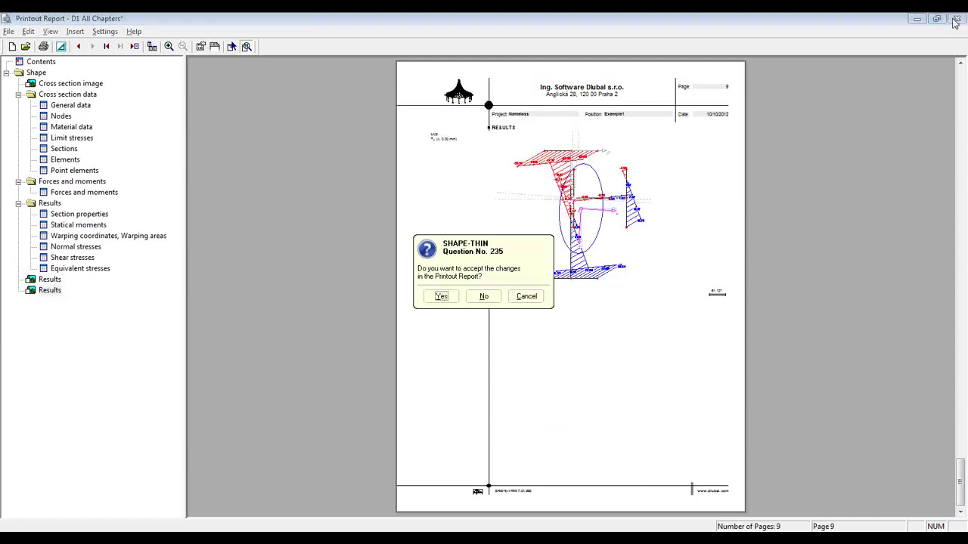
click(482, 296)
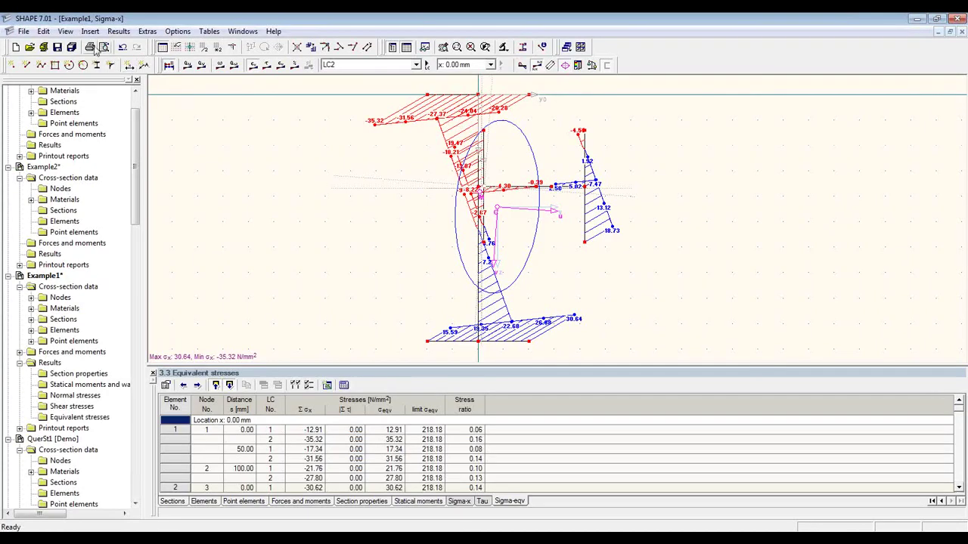
Step: Print the current Sigma-x diagram to printout report D1 as a one-page short form printout and open the report
click(89, 48)
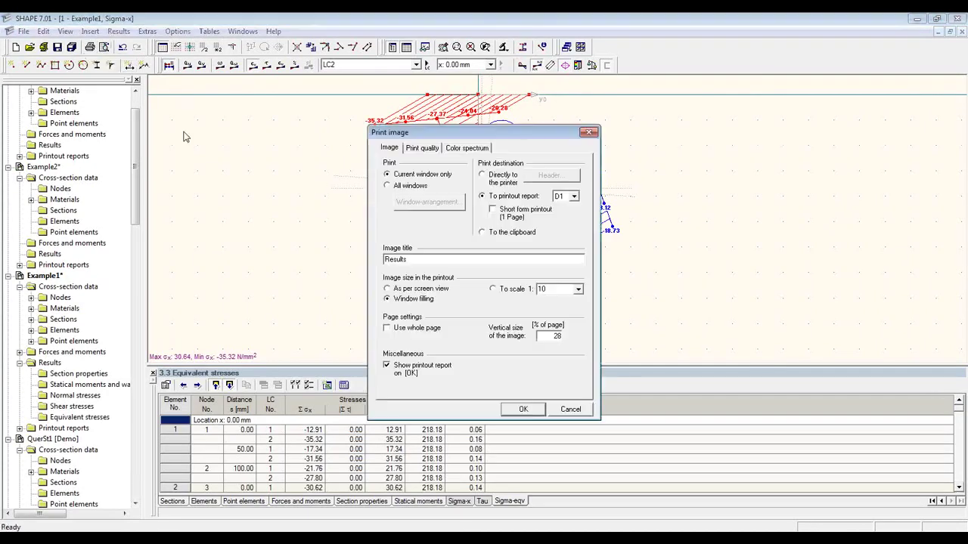
click(550, 215)
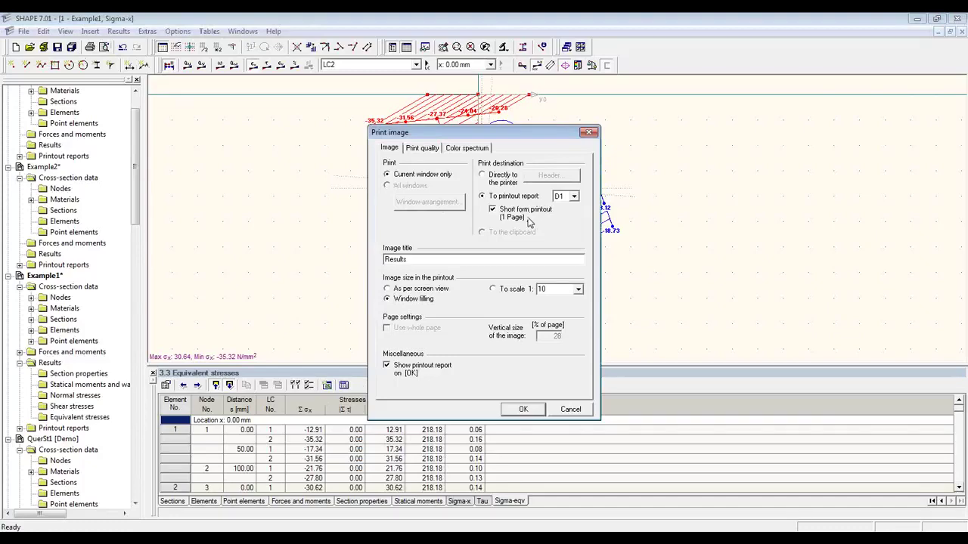
click(521, 410)
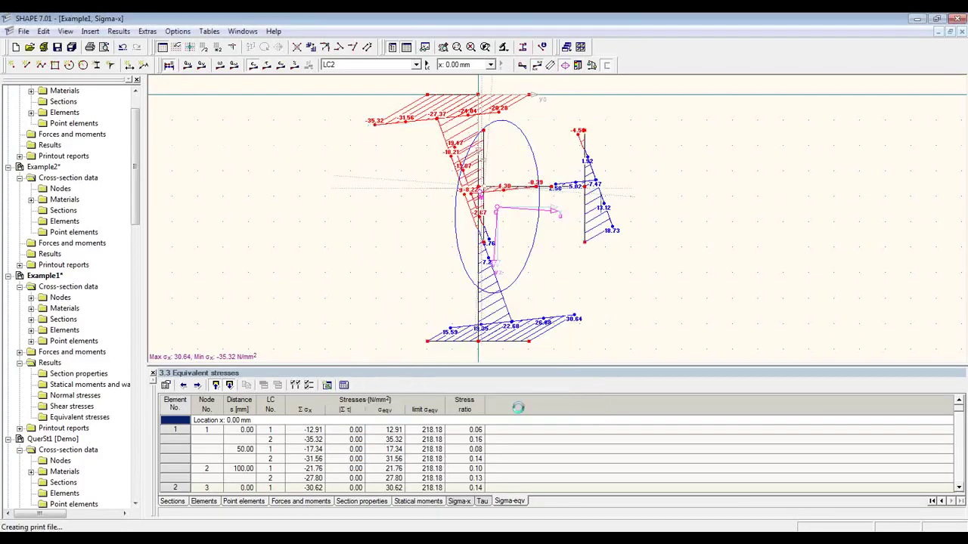
Step: Examine the short form page with the Sigma-x diagram, input data and section properties, and close the report without accepting changes
click(50, 289)
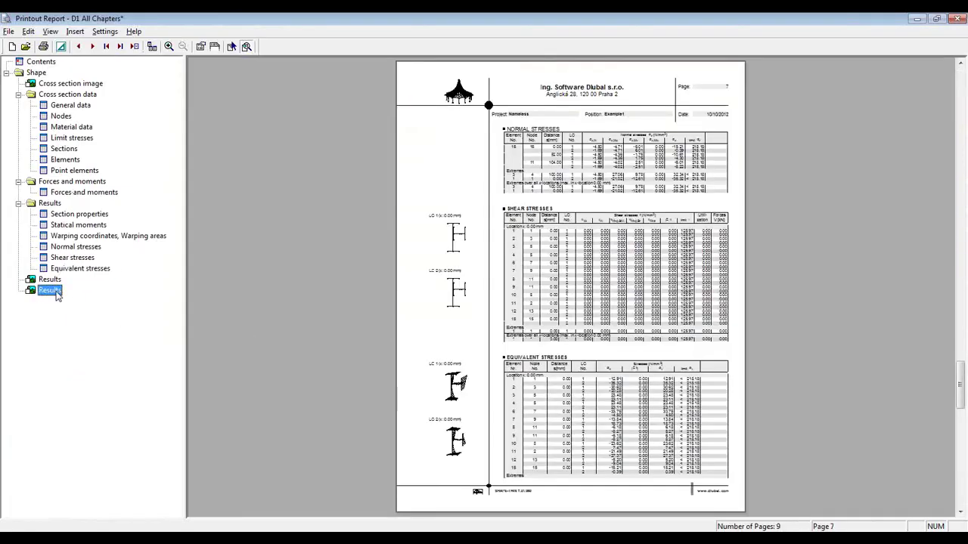
click(618, 311)
click(618, 311)
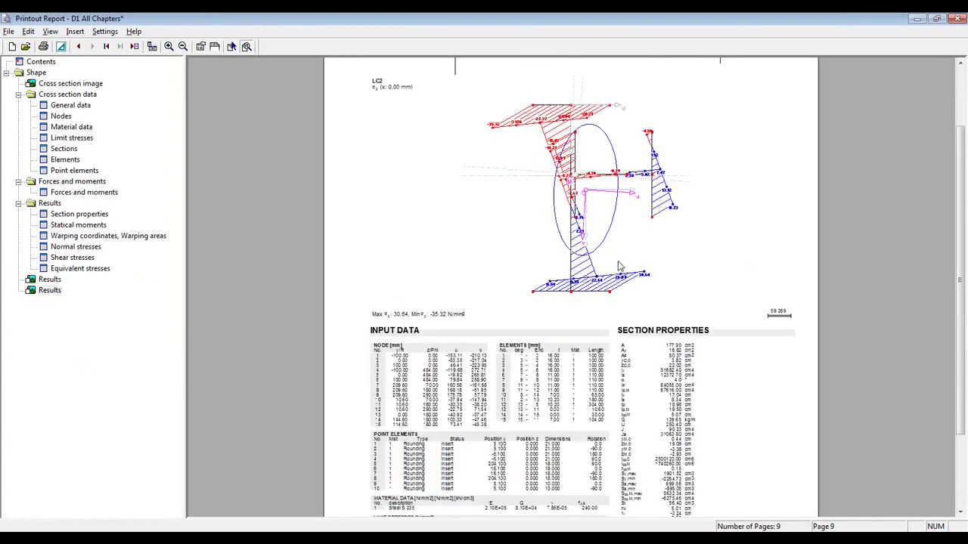
scroll(959, 265, up, 2)
mouse_move(958, 265)
mouse_down()
mouse_move(956, 257)
mouse_move(957, 271)
mouse_up()
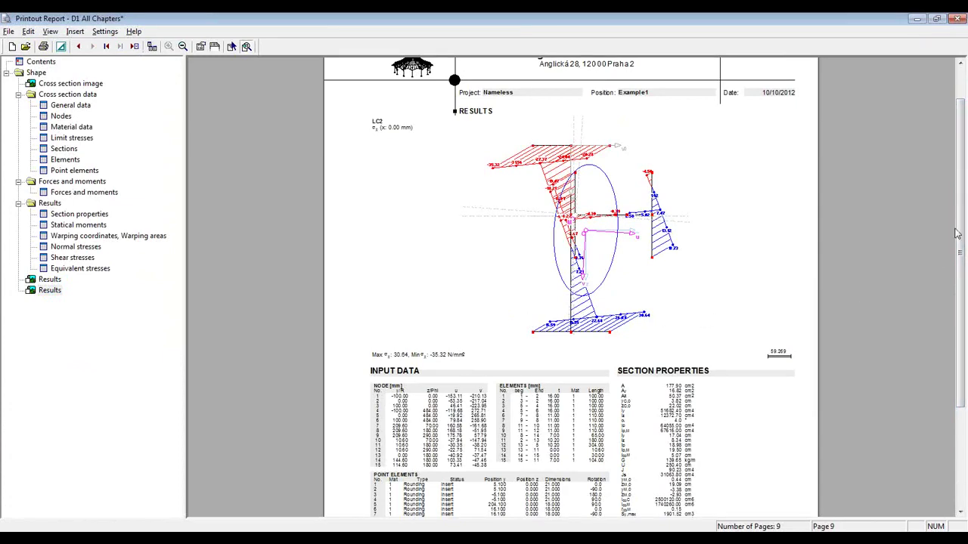
drag(962, 218, 962, 285)
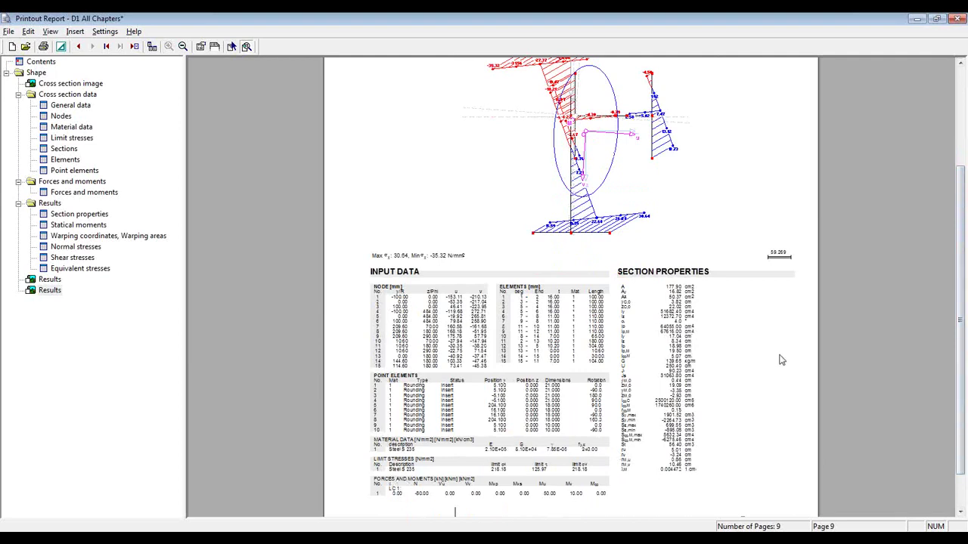
click(961, 21)
click(481, 296)
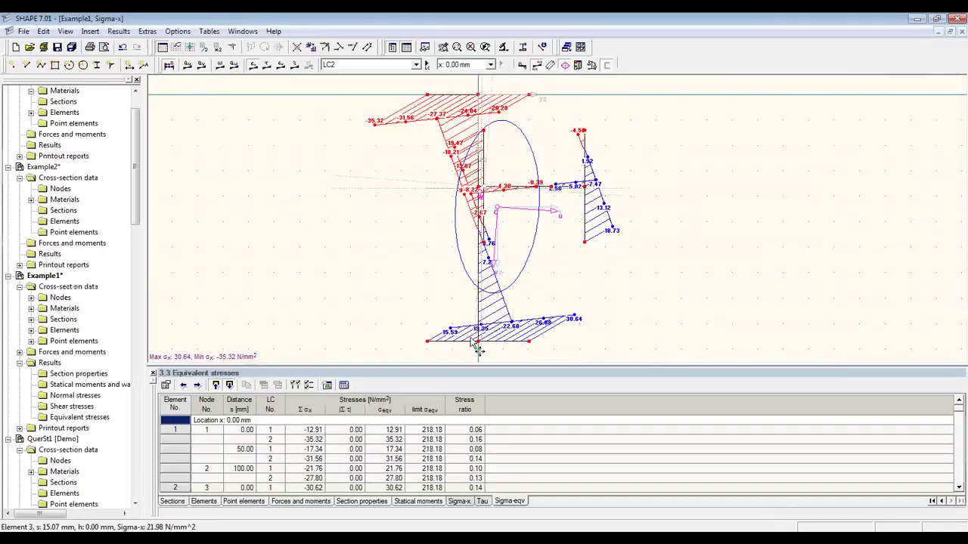
Step: In Example2, draw a 3 mm thick vertical element about 4 cm long downward from the origin, with absolute zero as reference
click(245, 33)
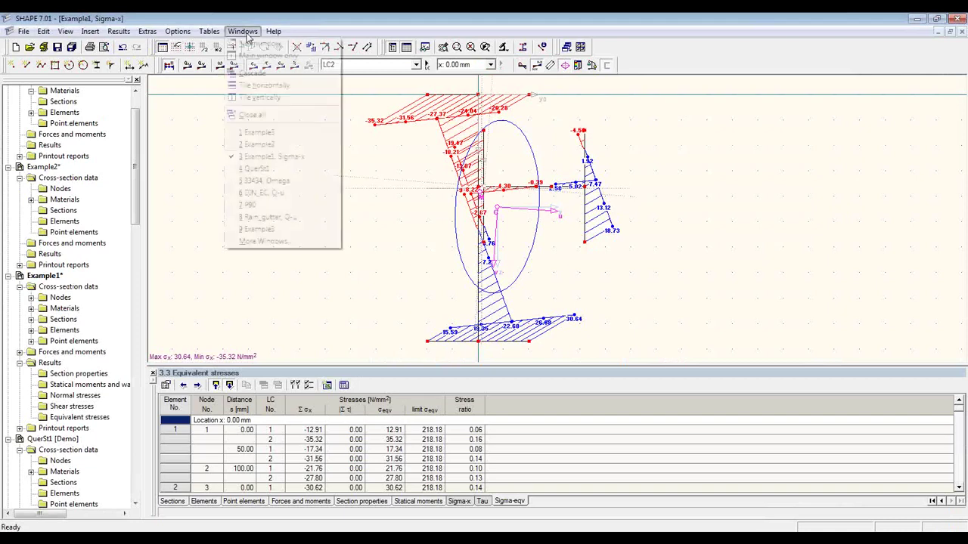
click(275, 144)
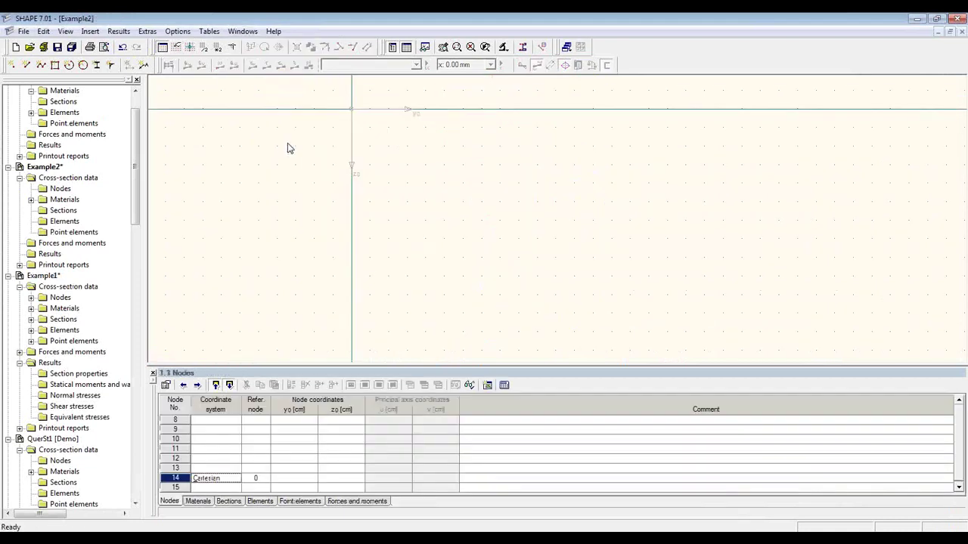
middle_drag(383, 156, 396, 154)
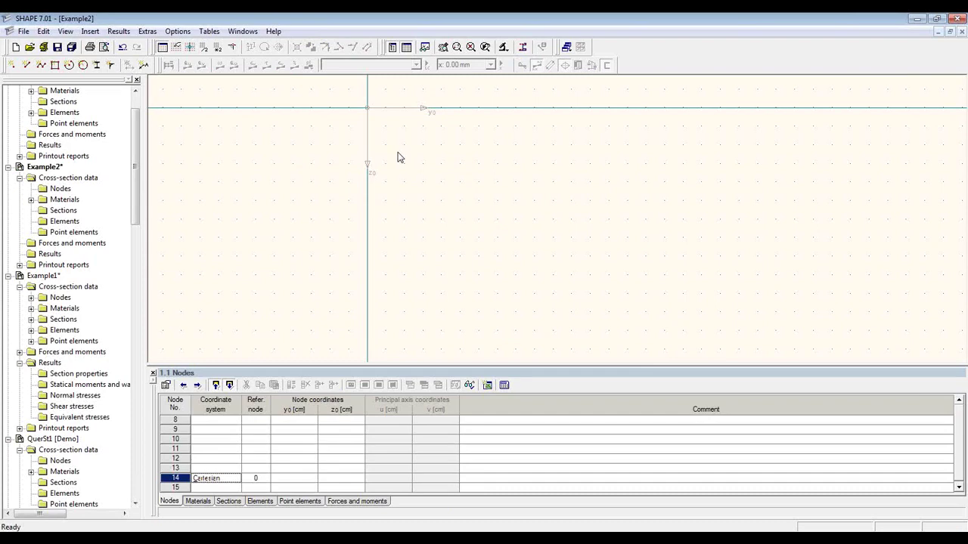
click(26, 66)
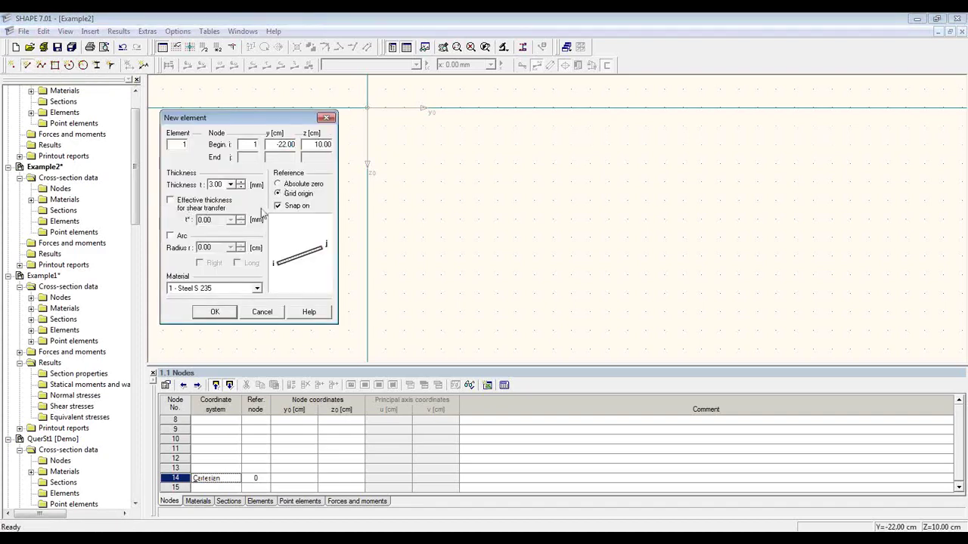
click(299, 183)
drag(257, 119, 218, 114)
click(367, 108)
click(368, 146)
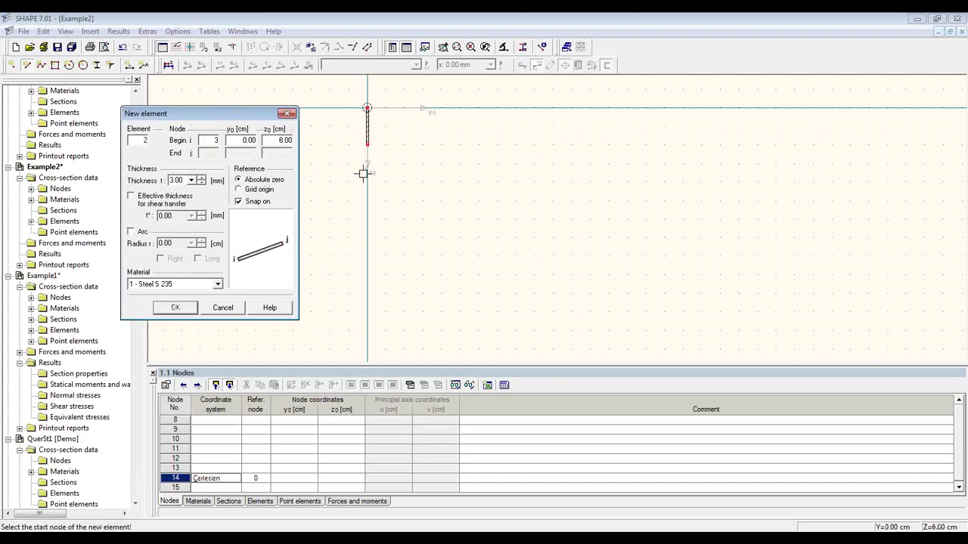
Step: Draw a 3 mm thick horizontal element from the origin to an end node at y0 = 5.0 cm, z0 = 0.00 cm
click(366, 110)
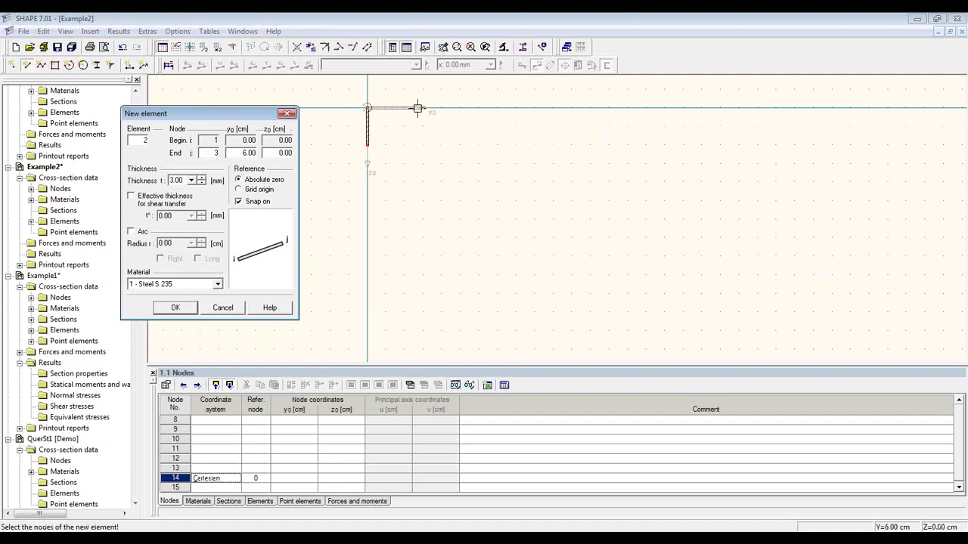
double_click(252, 152)
text(5.0)
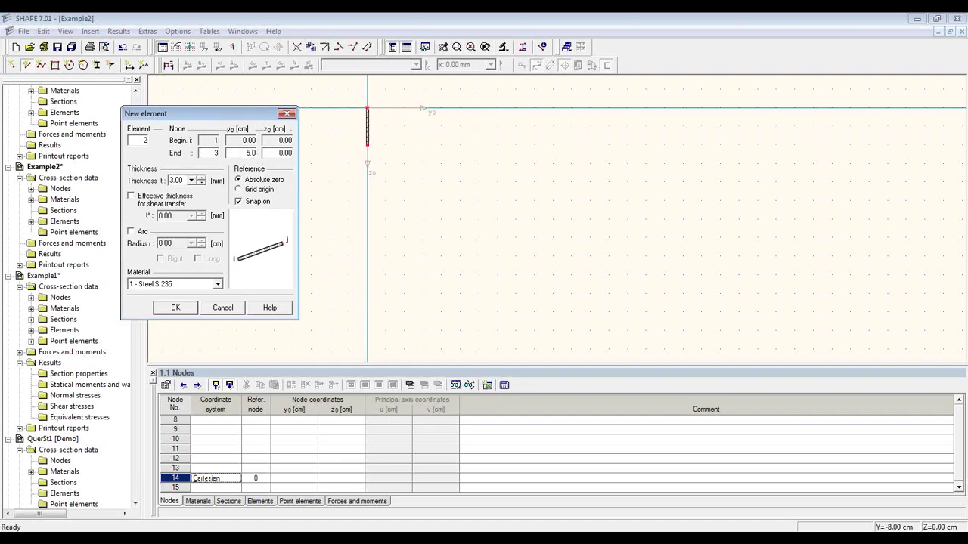
click(187, 310)
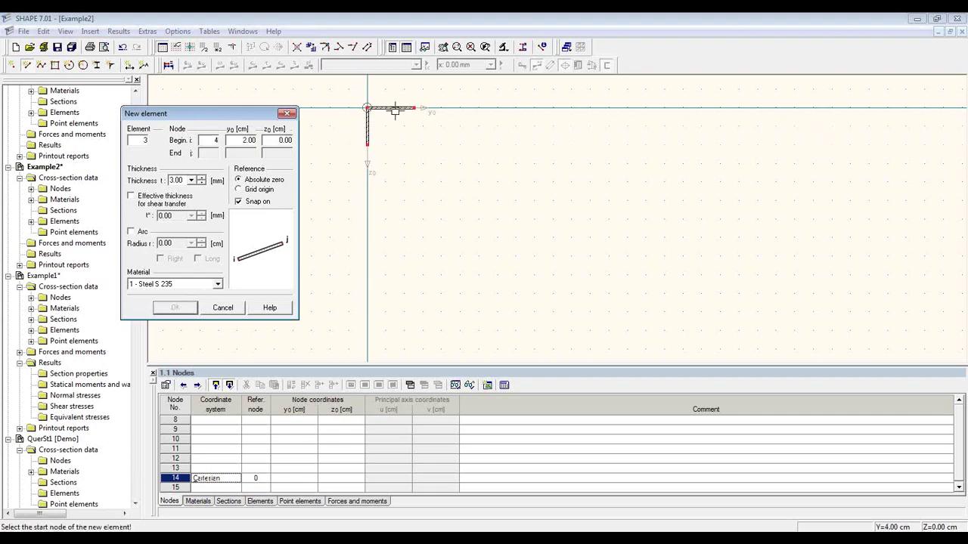
Step: Move the grid origin to the free end of the horizontal element and draw a 16 cm vertical element downward from it
click(192, 49)
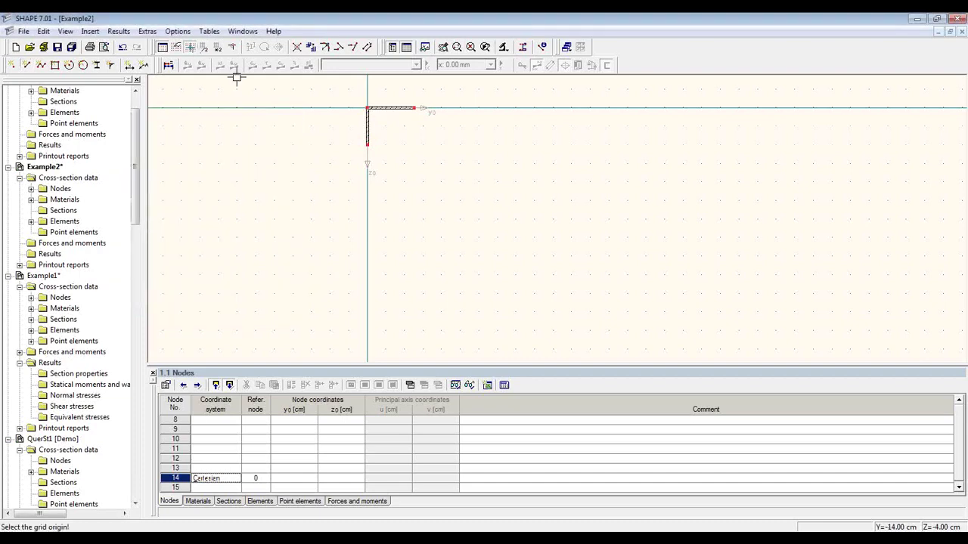
click(413, 109)
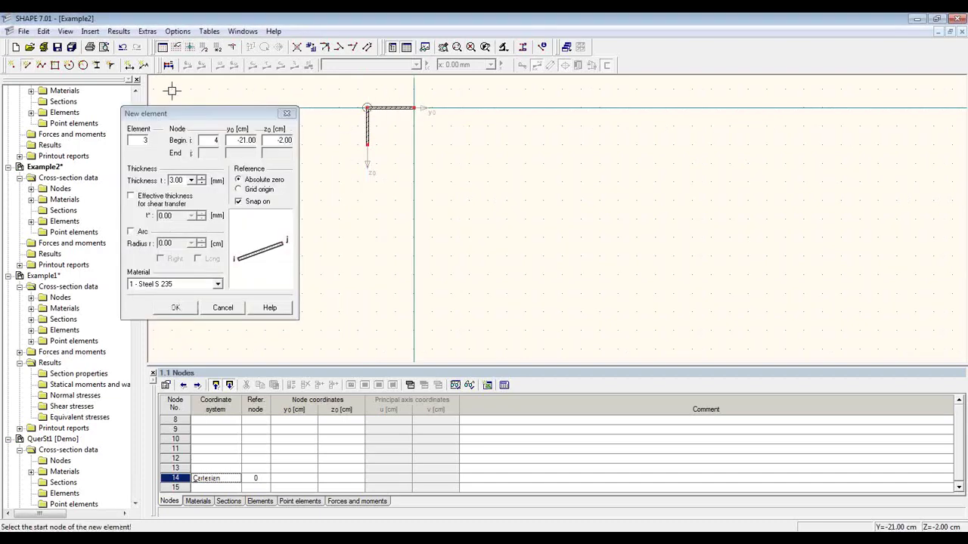
click(412, 108)
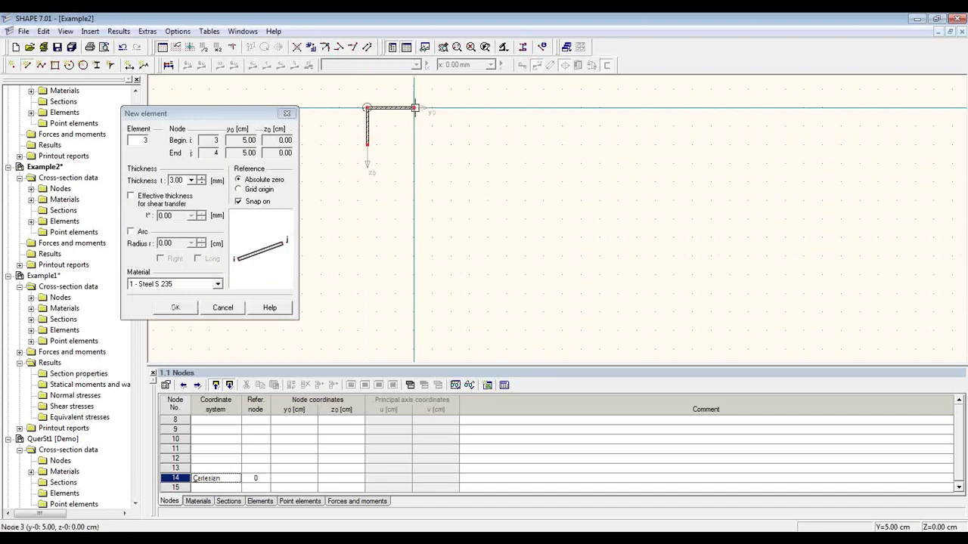
click(413, 257)
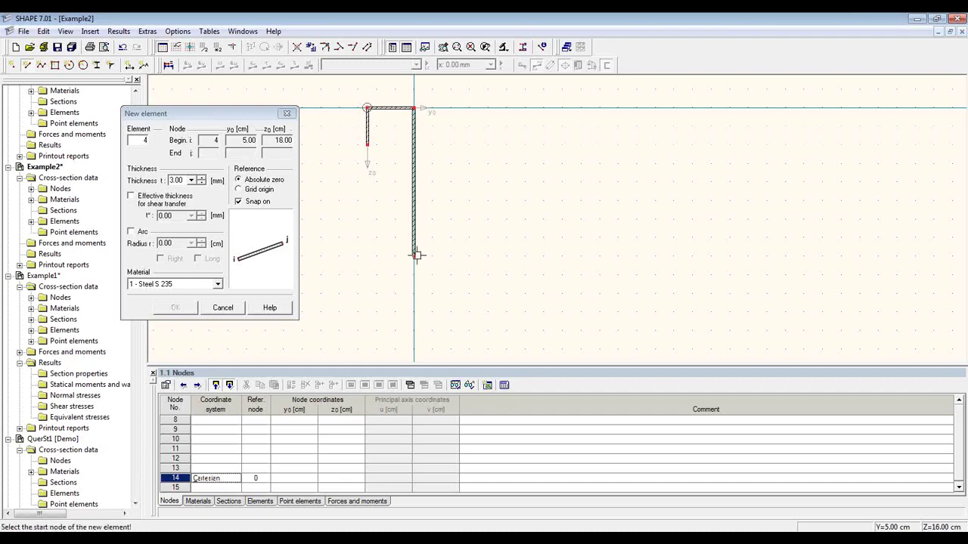
Step: Draw a horizontal element about 30 cm long from the long vertical element's lower node, with coordinates referenced to the grid origin
click(413, 257)
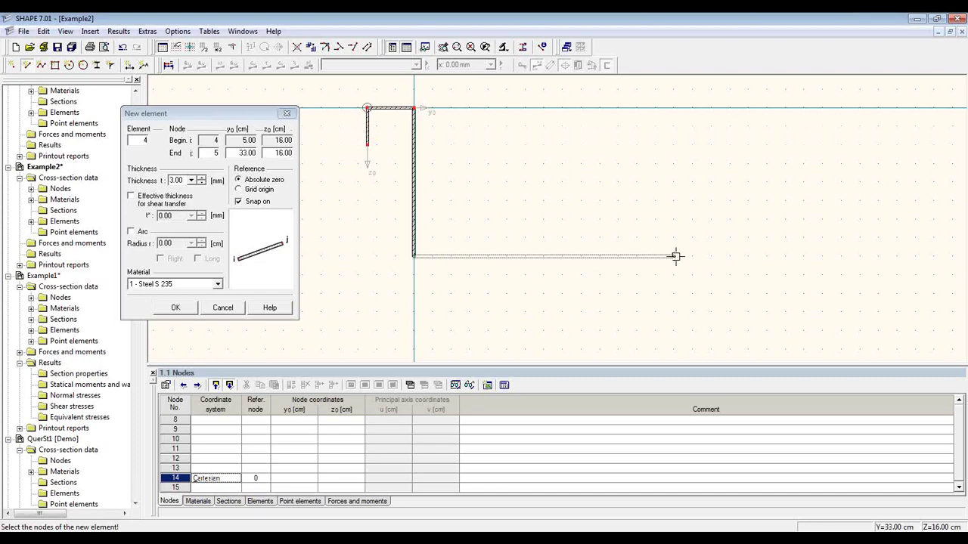
click(252, 190)
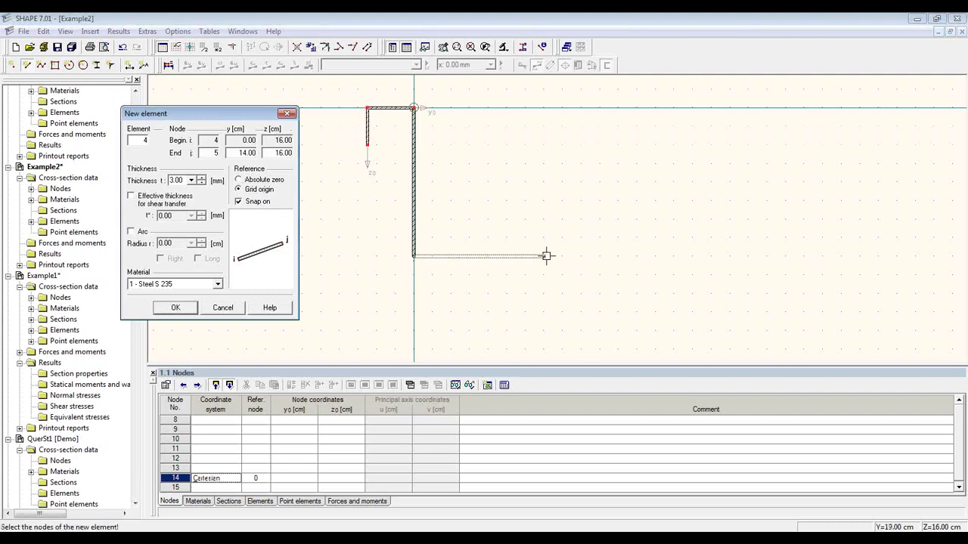
click(693, 257)
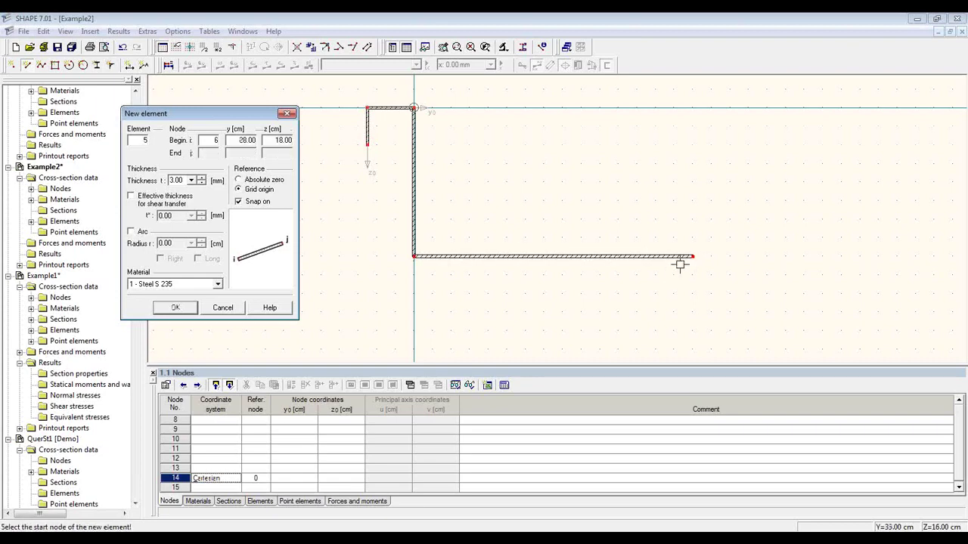
key(Escape)
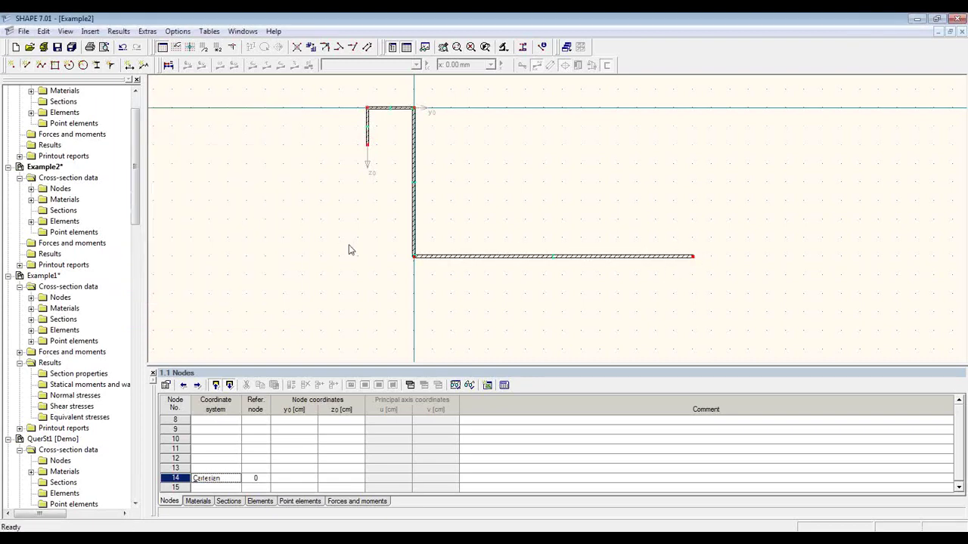
Step: Set the z0 coordinate of the short vertical element's lower node (node 2) to 3.00 cm
middle_drag(428, 211, 355, 235)
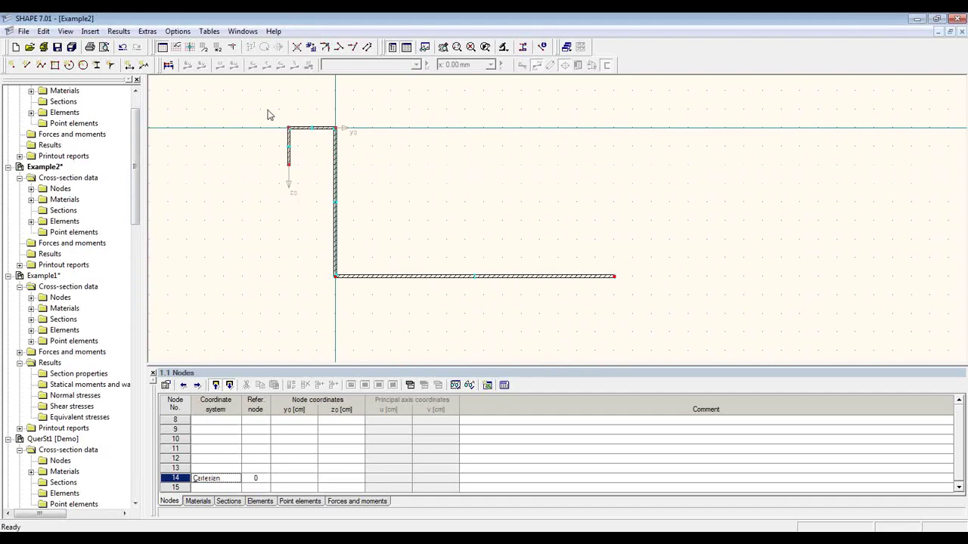
click(293, 151)
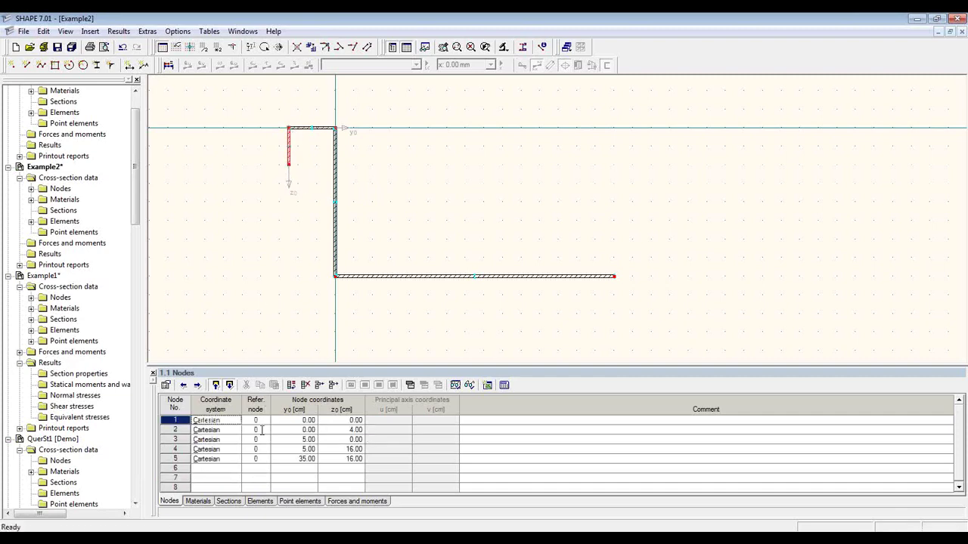
click(261, 430)
click(350, 429)
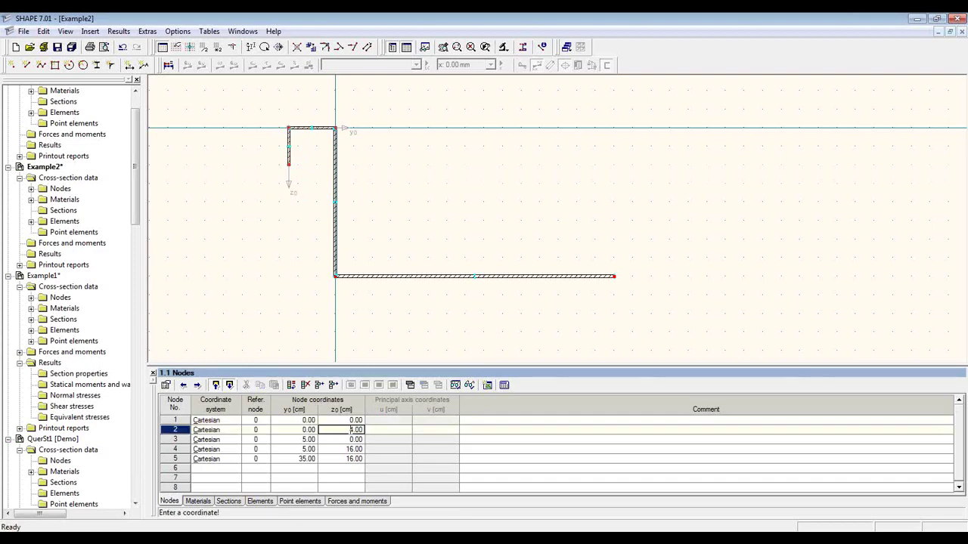
text(3.00)
key(Return)
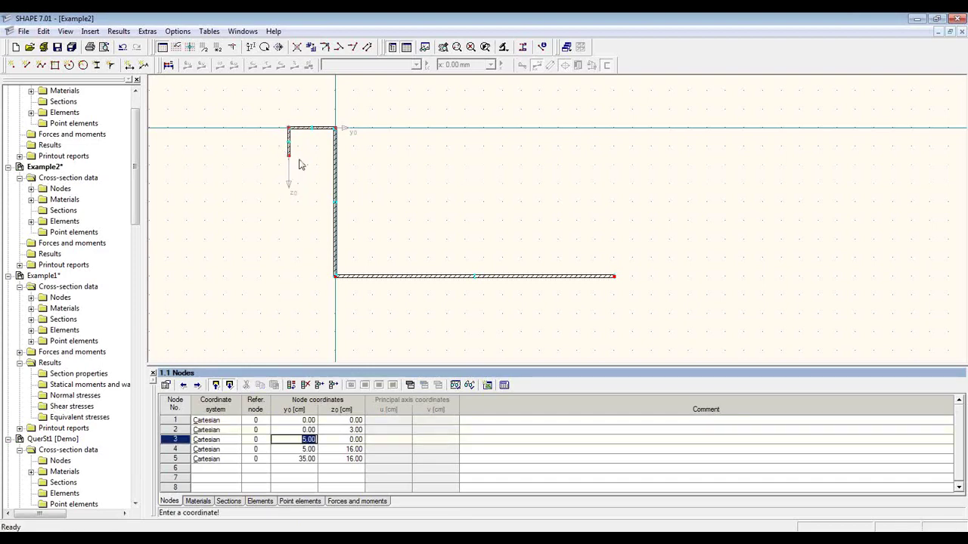
Step: Mirror a copy of the lip, flange and web about a z-parallel axis through the midpoint of the long horizontal element
click(307, 231)
drag(269, 107, 350, 324)
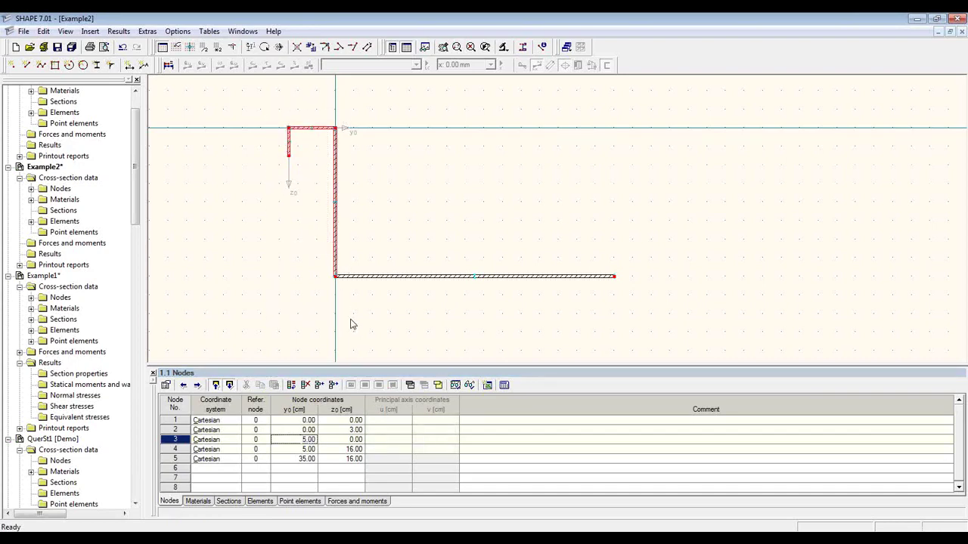
click(279, 48)
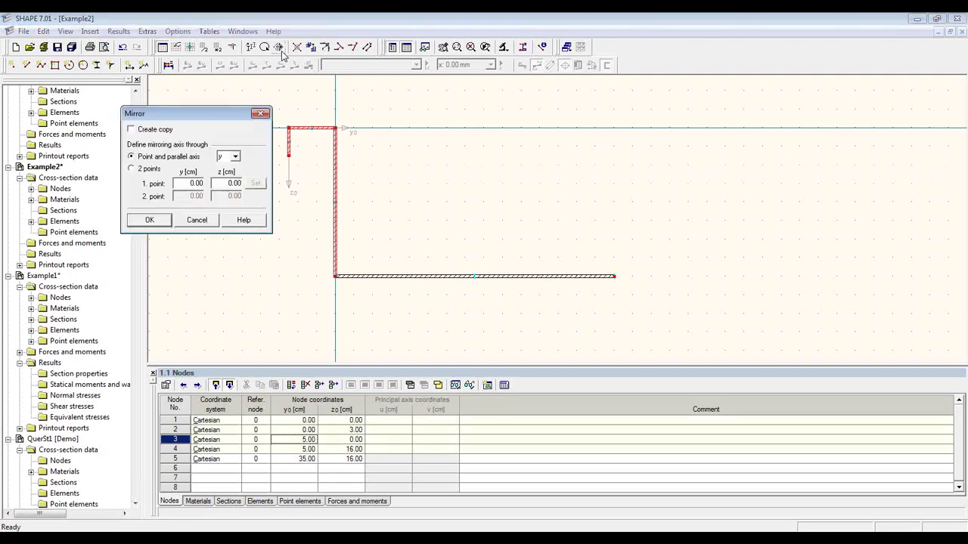
click(140, 131)
click(235, 157)
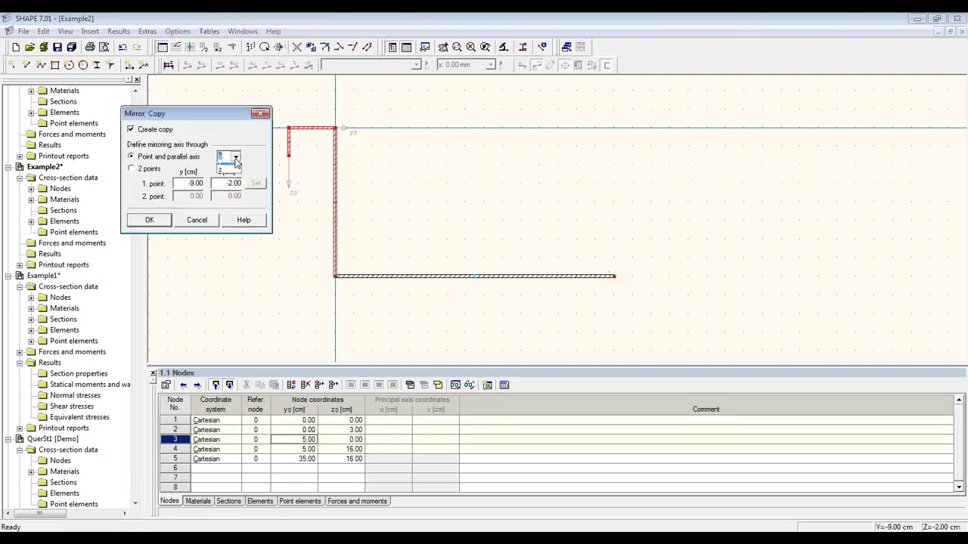
click(234, 175)
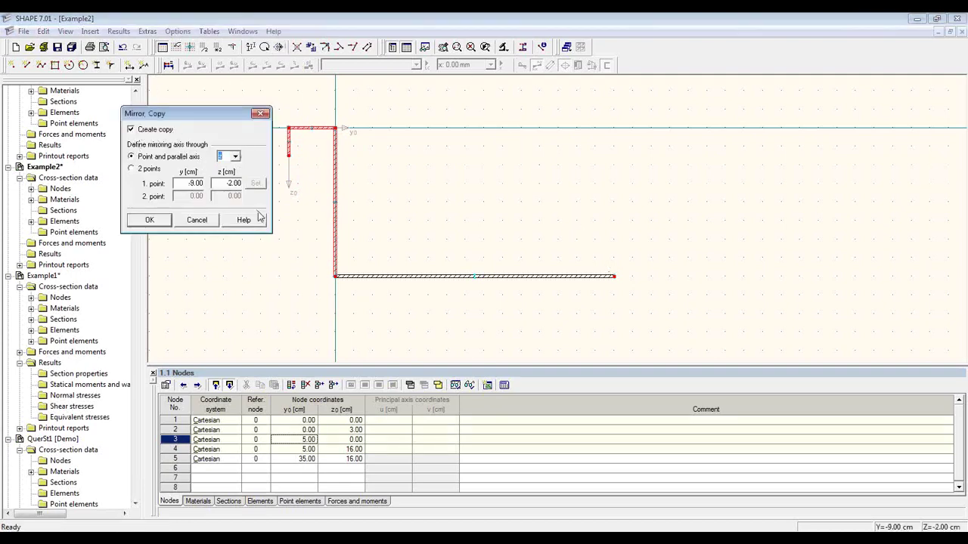
click(474, 277)
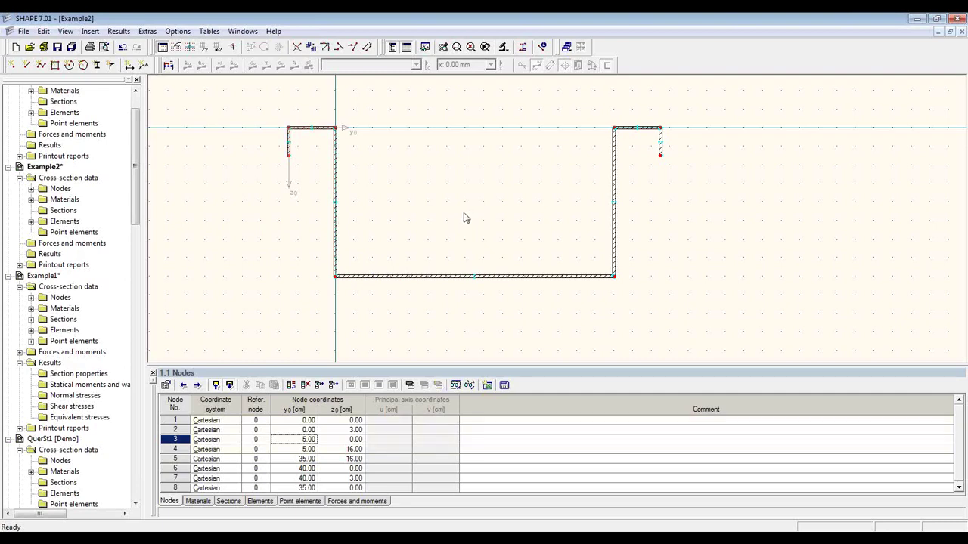
Step: Run a plausibility check on the completed cross-section
scroll(456, 210, up, 2)
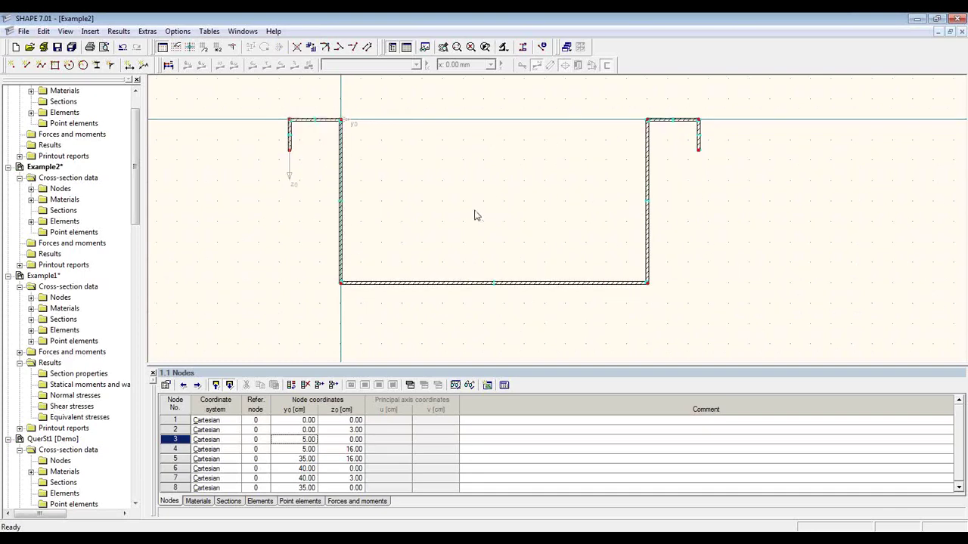
click(147, 32)
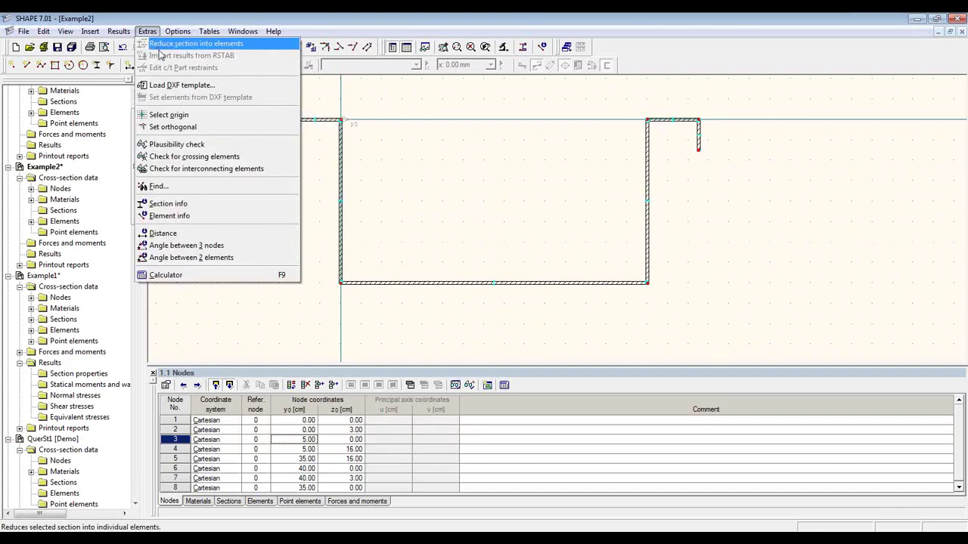
click(261, 144)
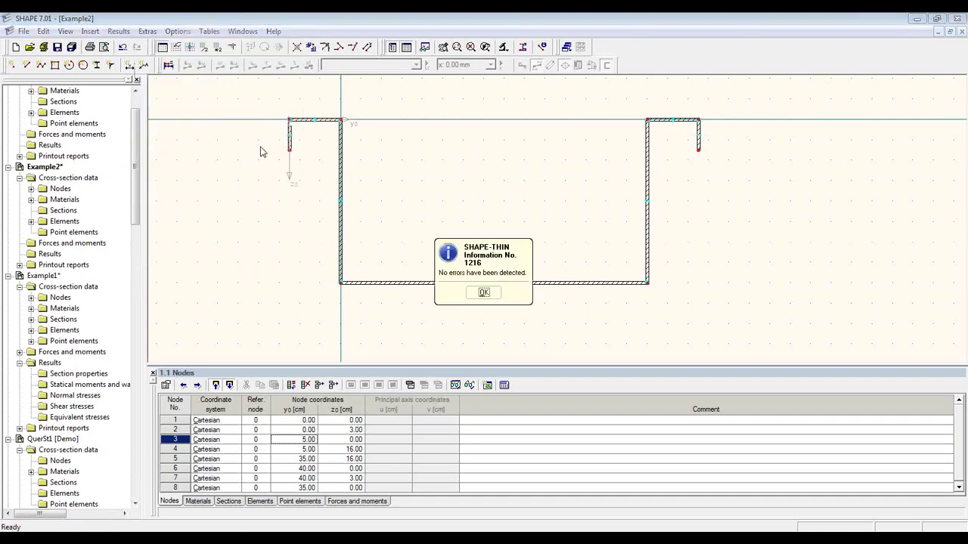
click(484, 293)
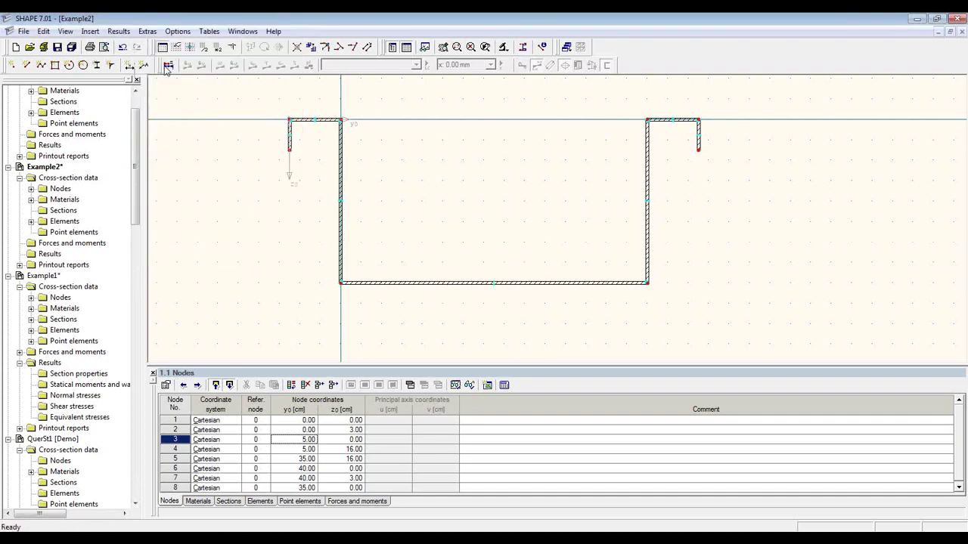
Step: Calculate the cross-section and review its section properties and statical moments
click(168, 66)
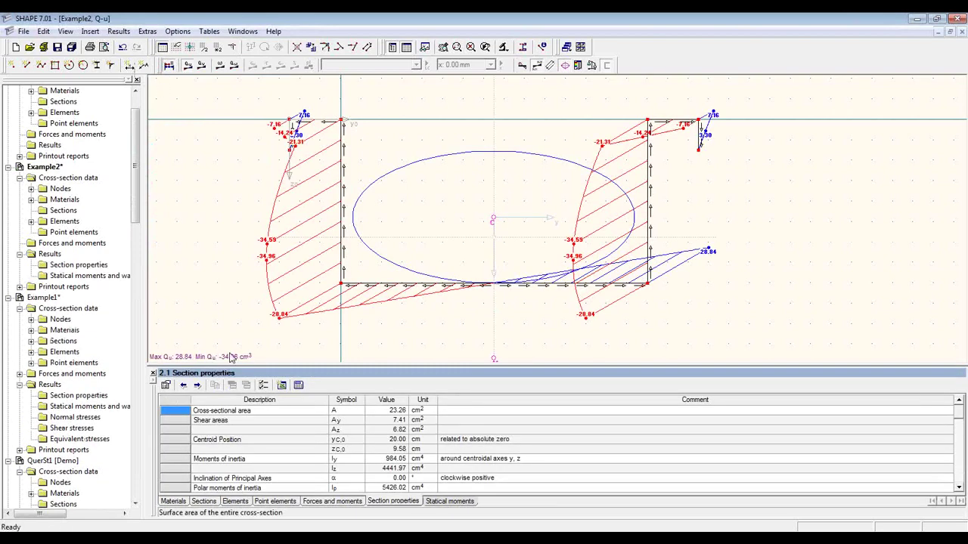
drag(317, 366, 327, 258)
click(462, 505)
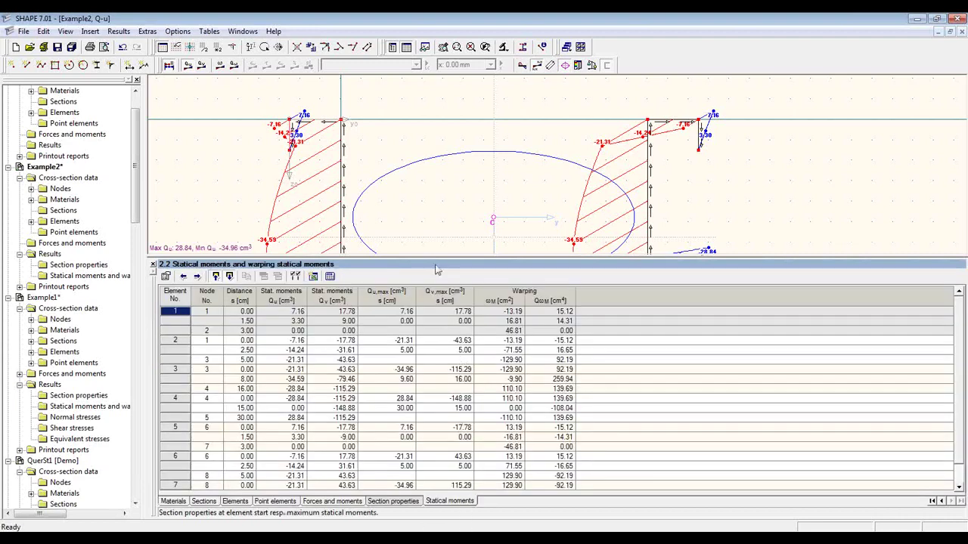
drag(436, 254, 431, 350)
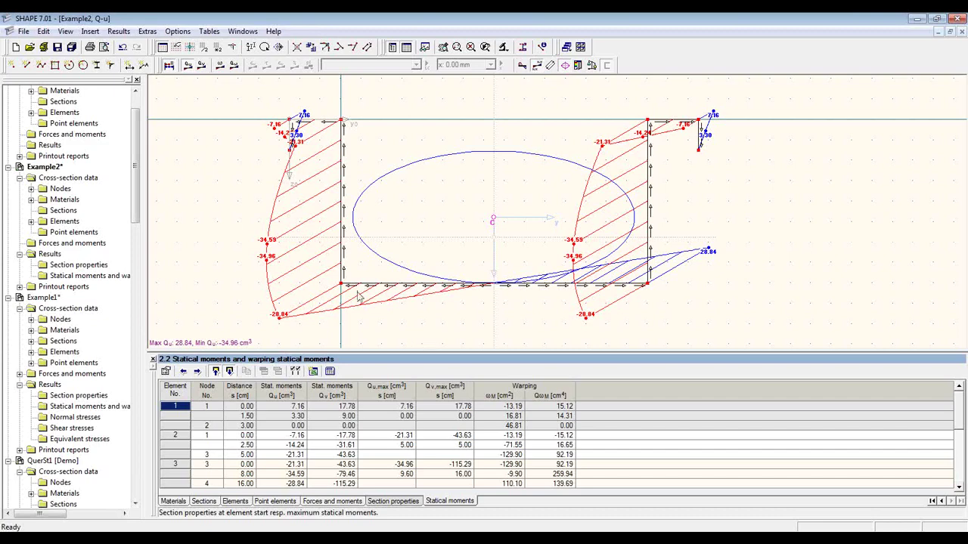
click(168, 66)
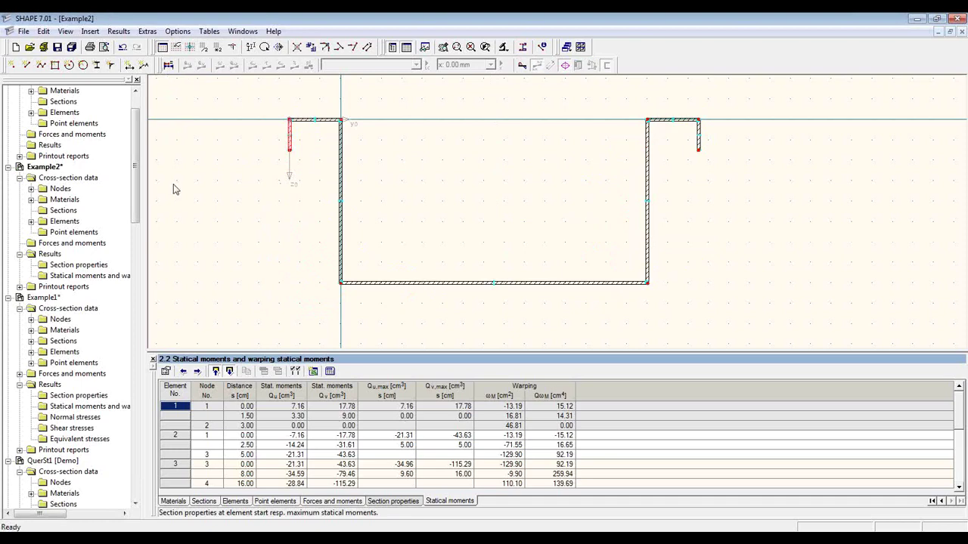
Step: Add vertical dimensions for the short lip at the origin and the adjacent web, offset outside the section
click(129, 66)
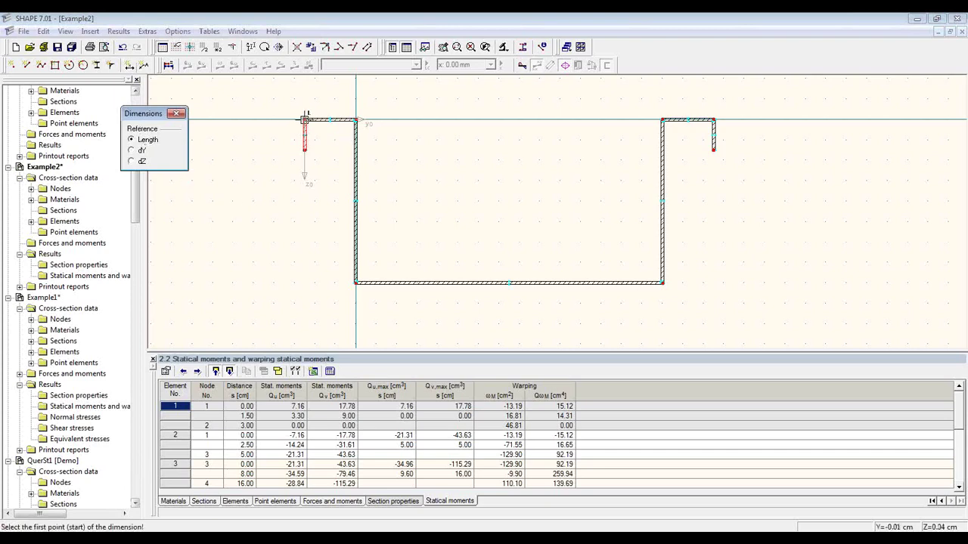
click(304, 120)
click(305, 149)
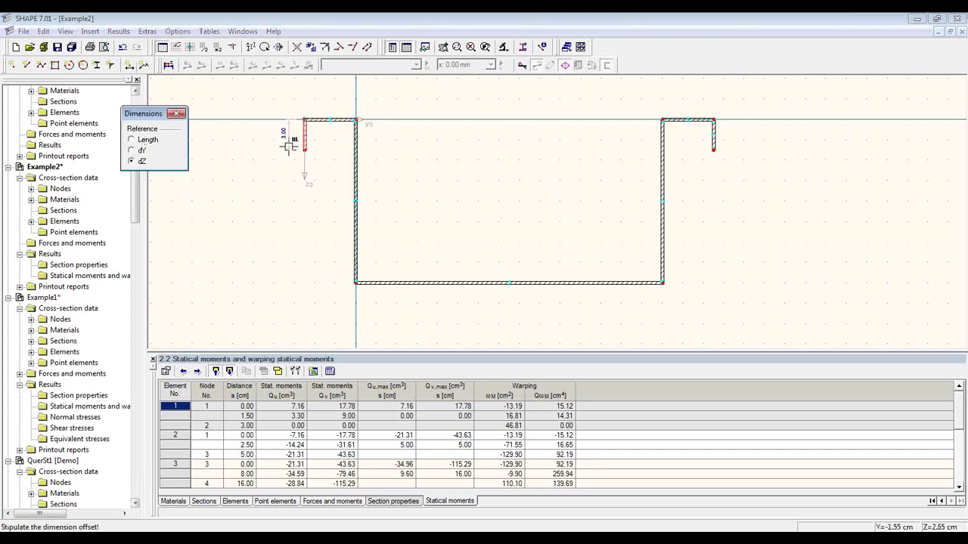
click(286, 150)
click(356, 119)
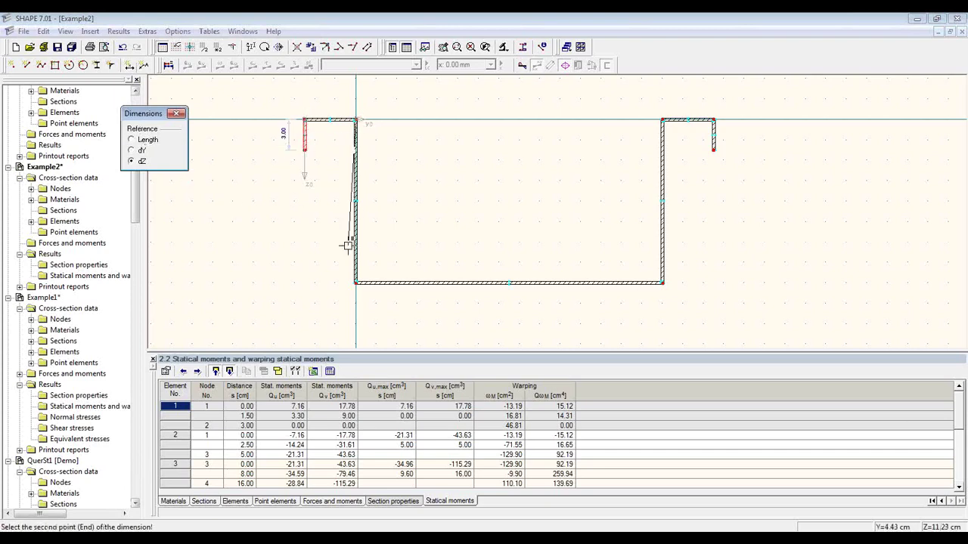
click(356, 283)
click(262, 266)
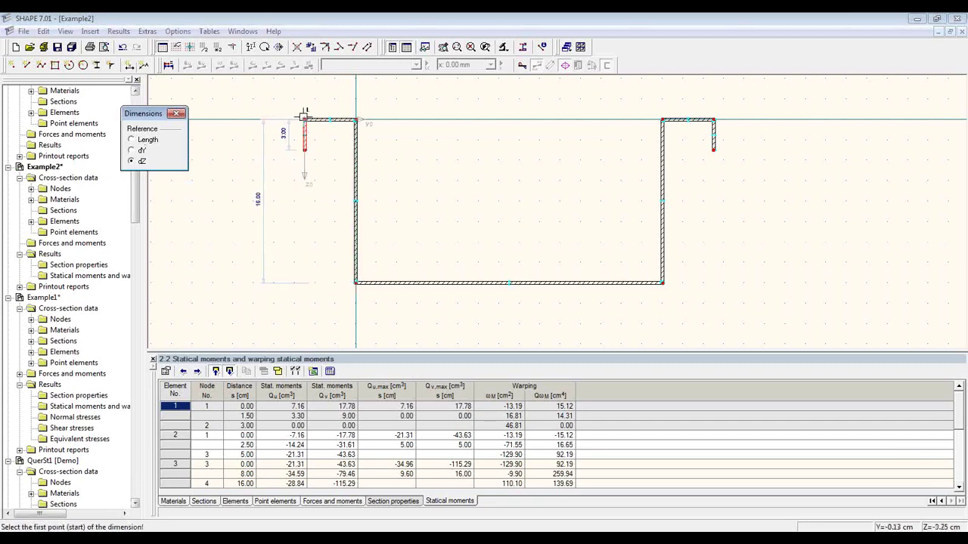
Step: Add horizontal dimensions above the section for the flange at the origin and the distance between the two webs
click(305, 120)
click(356, 120)
click(338, 97)
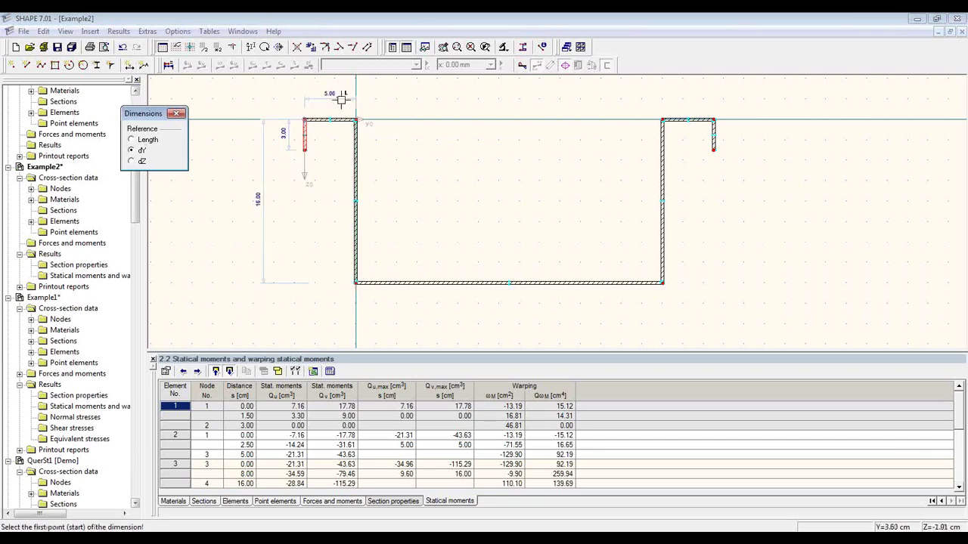
click(356, 120)
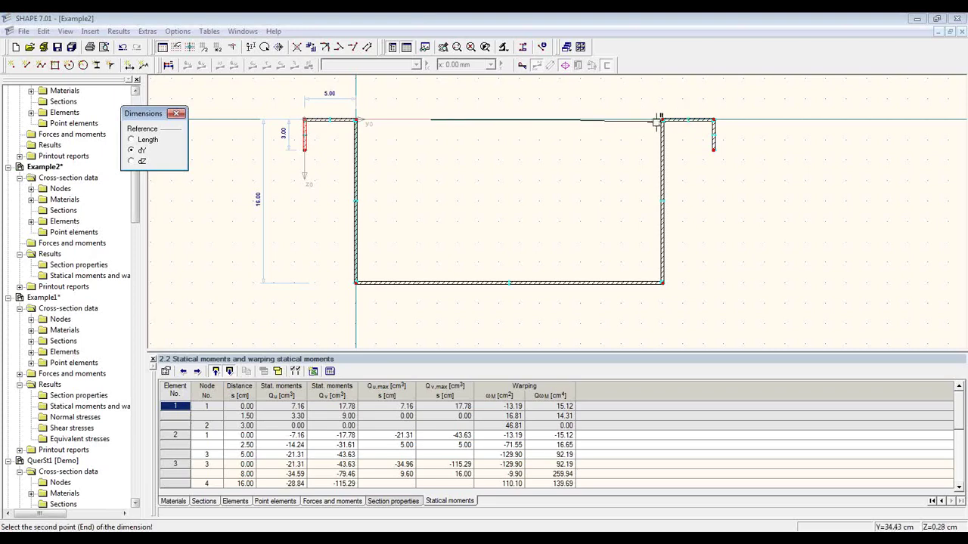
click(662, 120)
click(618, 97)
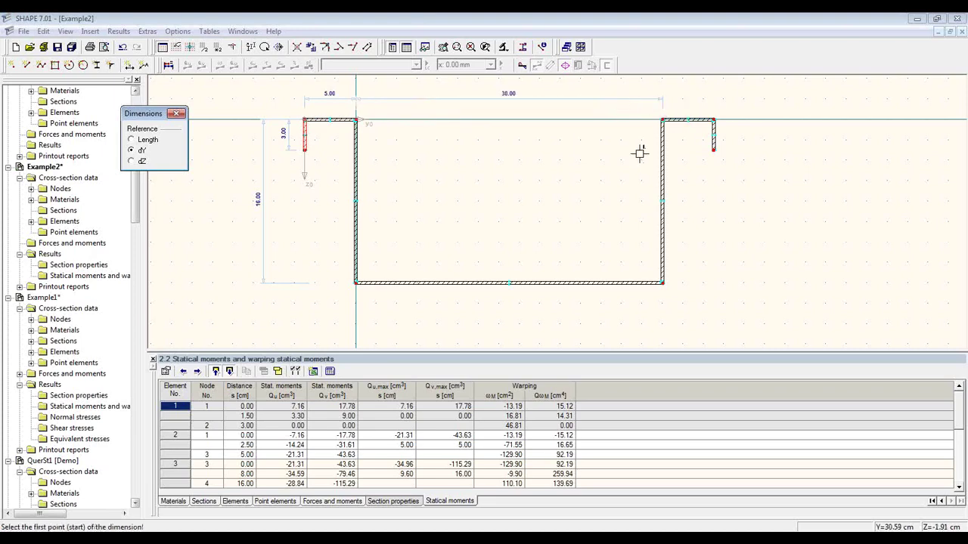
Step: Try to dimension the mirrored flange horizontally above the section, in line with the other width dimensions
click(662, 119)
click(715, 119)
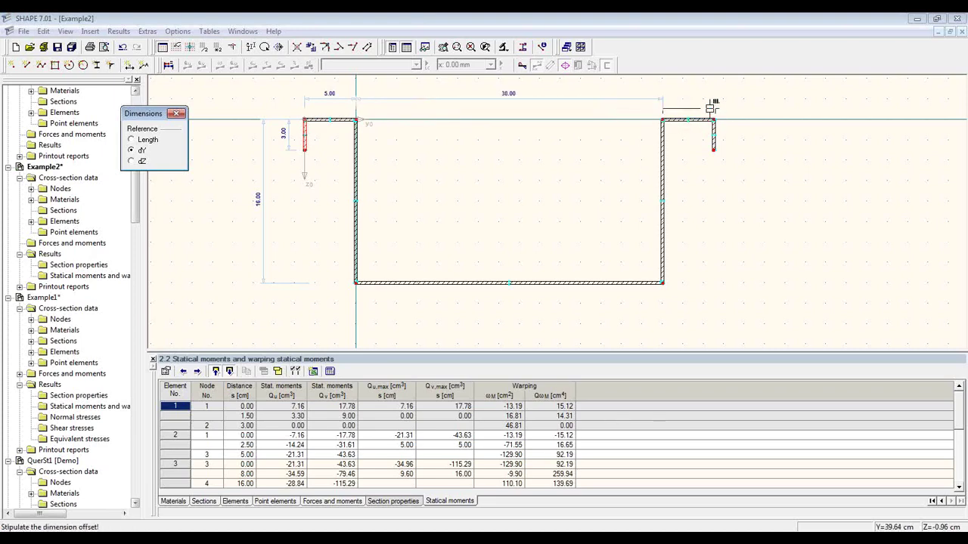
click(703, 97)
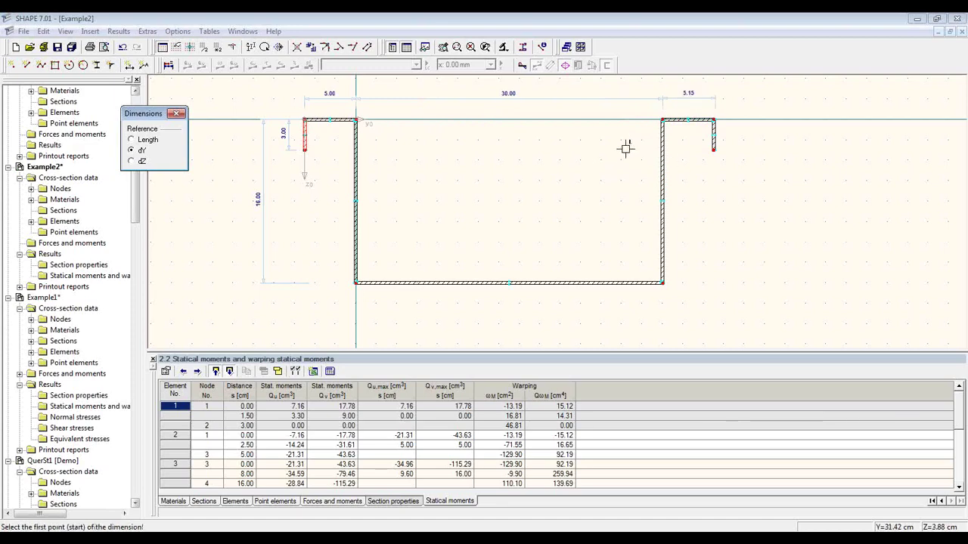
key(Escape)
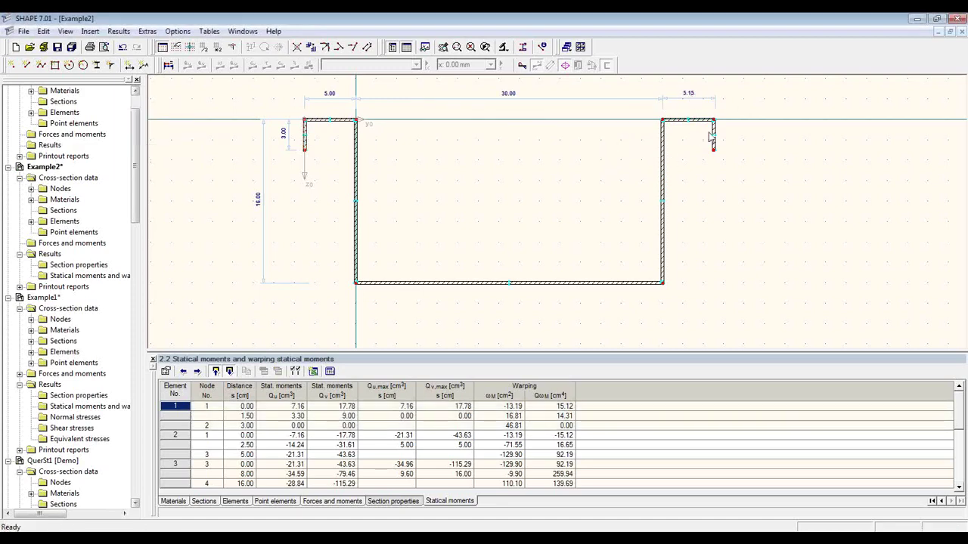
Step: Check the mirrored flange's node coordinates in the nodes table
click(176, 501)
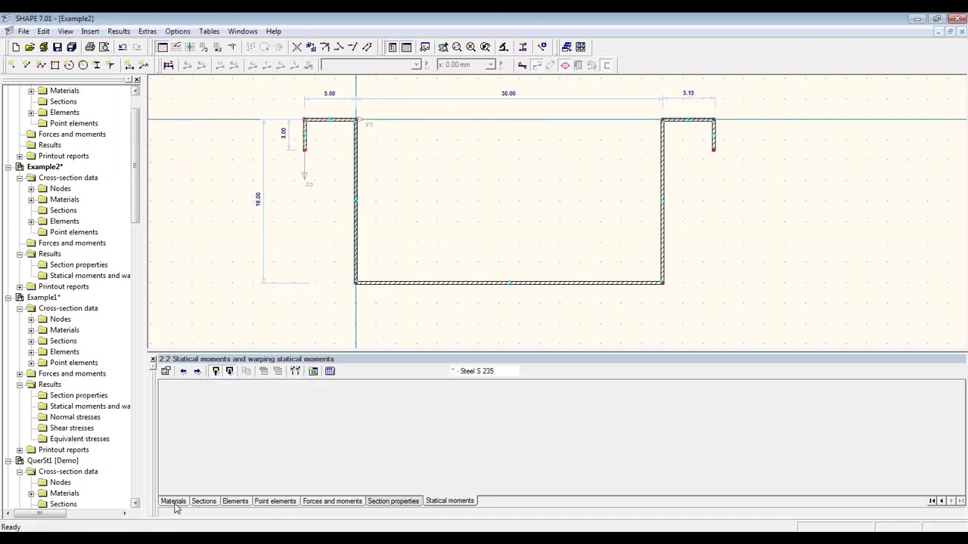
click(230, 501)
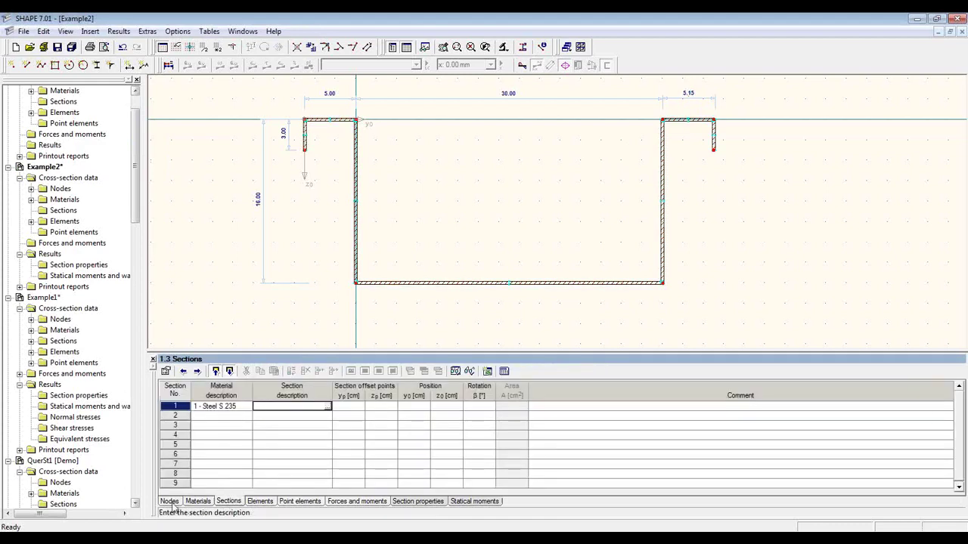
click(171, 502)
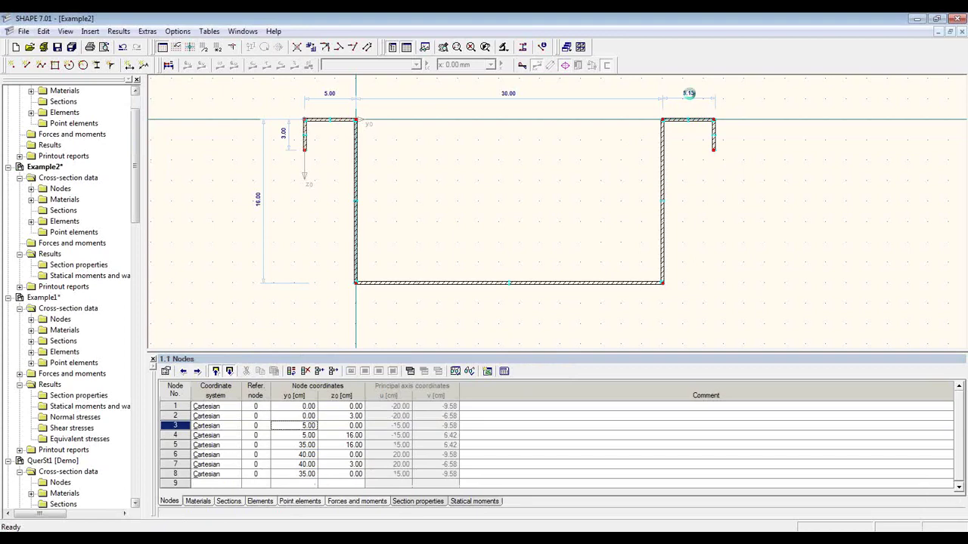
Step: Delete the horizontal dimension above the mirrored flange
right_click(688, 92)
click(685, 96)
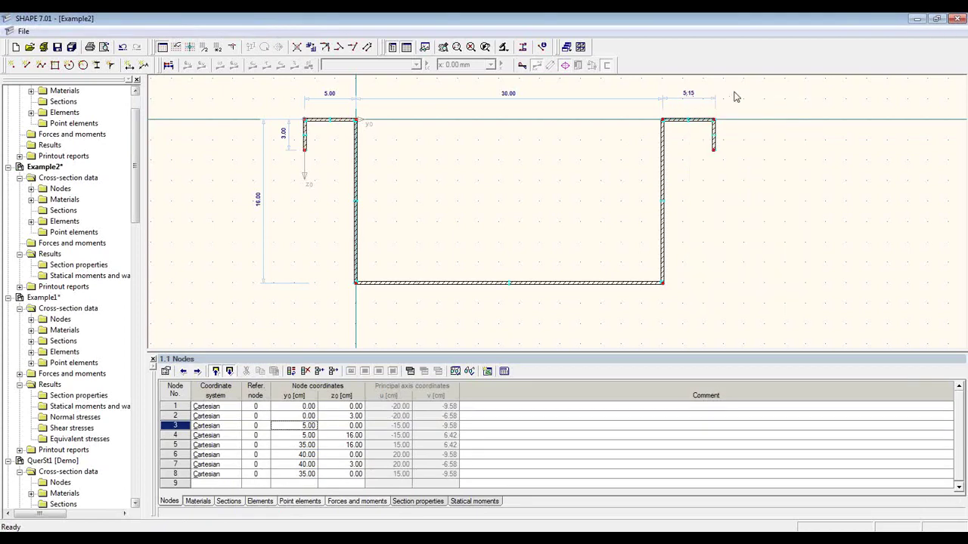
drag(733, 92, 680, 111)
click(711, 108)
key(Delete)
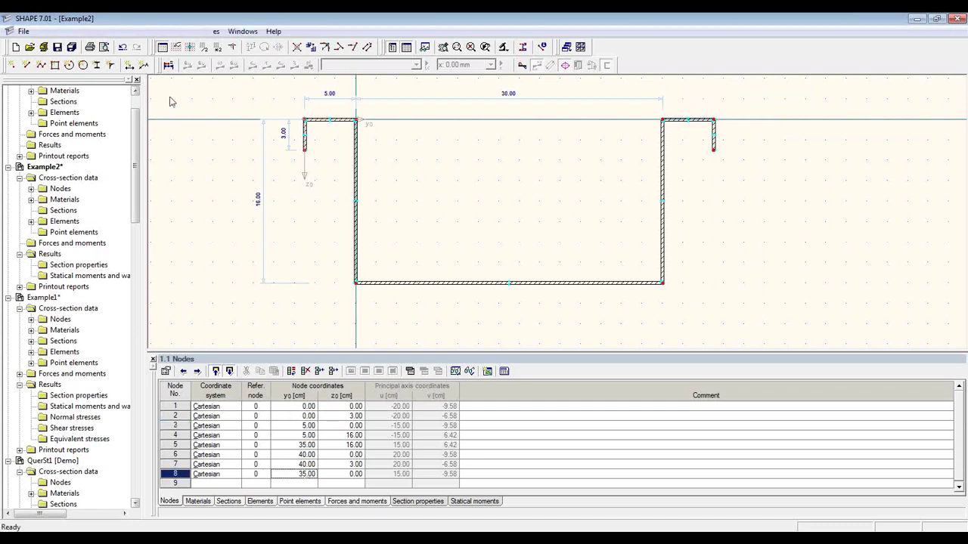
Step: Dimension the mirrored flange between its two end nodes with the Length reference, aligned with the other width dimensions
click(128, 65)
click(131, 140)
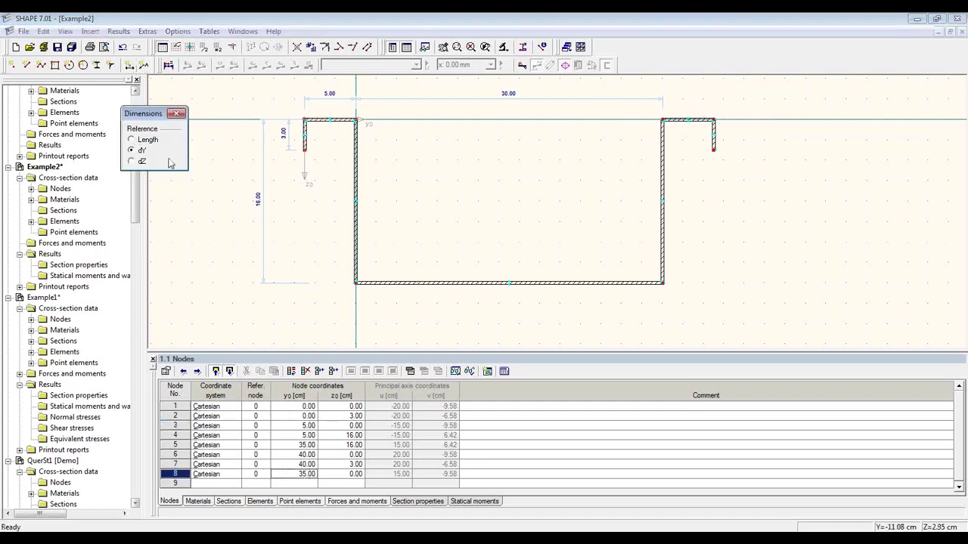
click(661, 118)
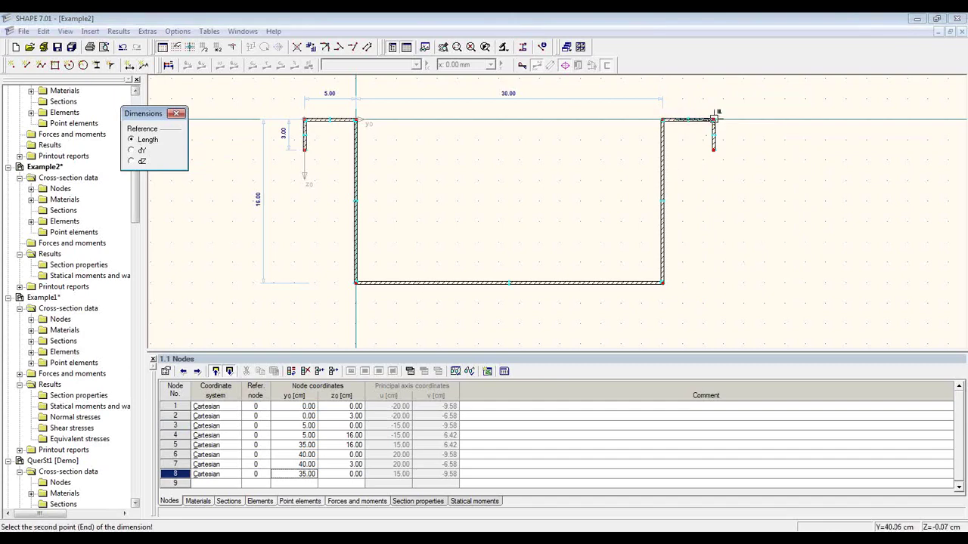
click(713, 119)
click(706, 97)
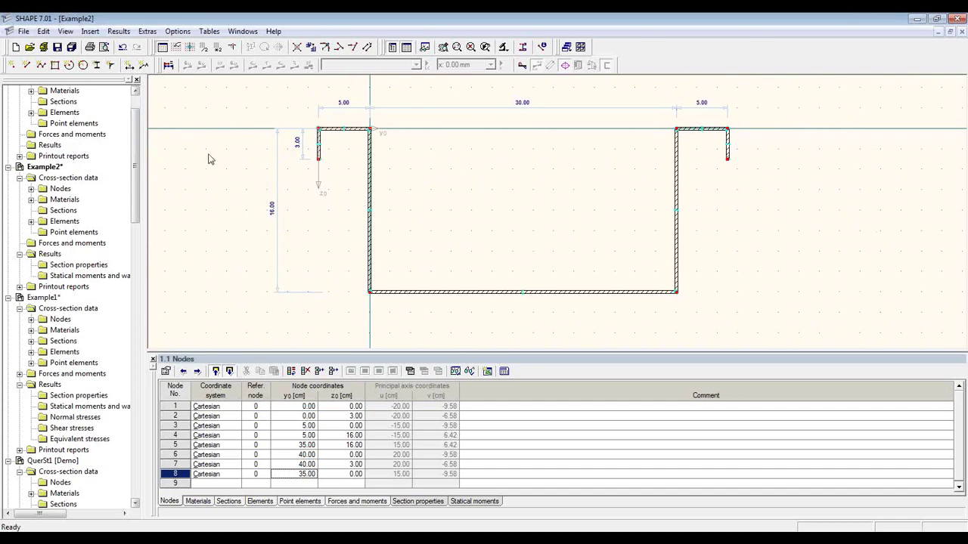
Step: Print the dimensioned section to report D1 without short form, at 50% vertical size, and close the report without accepting the changes
click(93, 49)
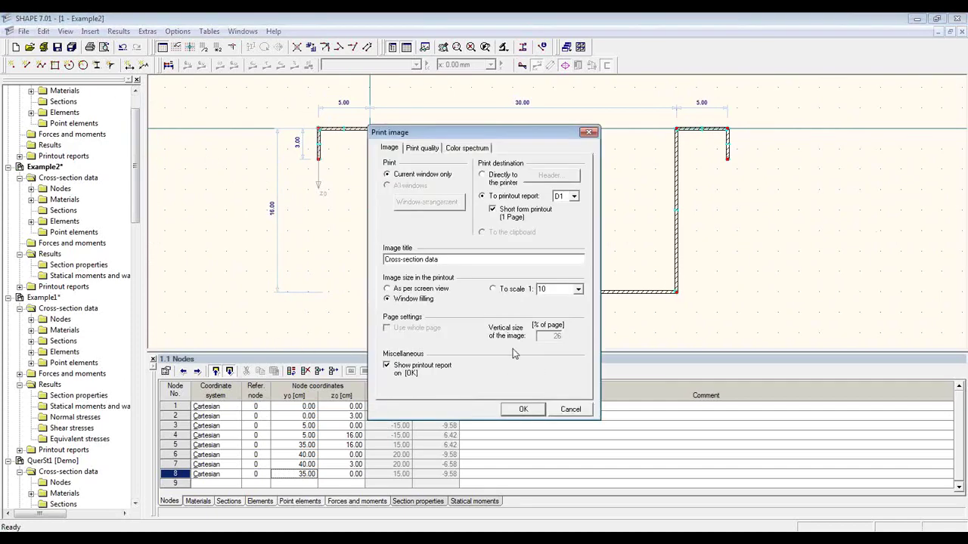
click(515, 221)
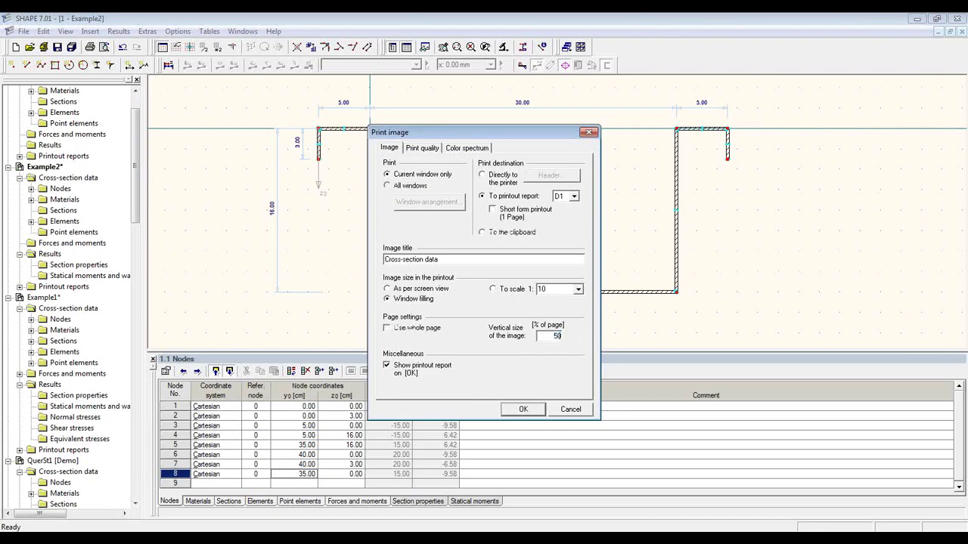
click(523, 409)
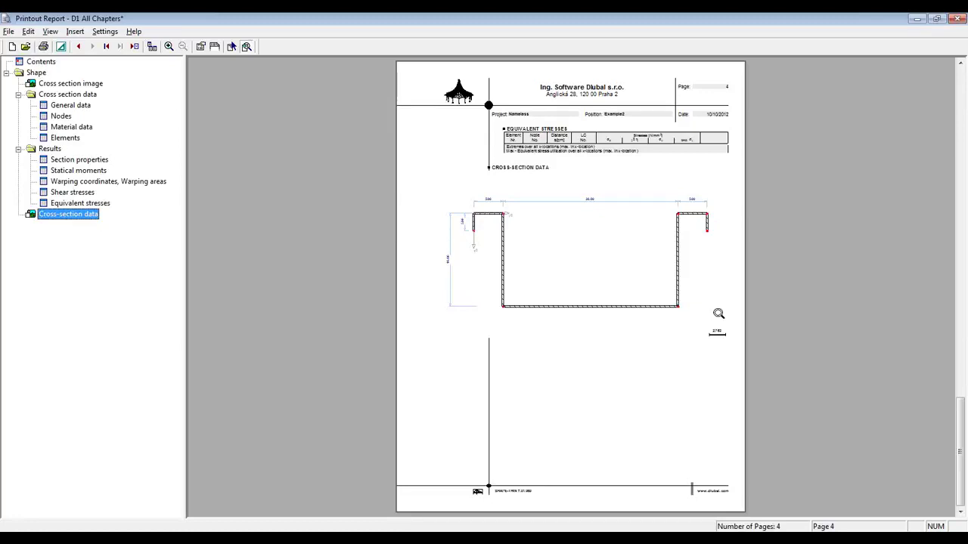
click(957, 19)
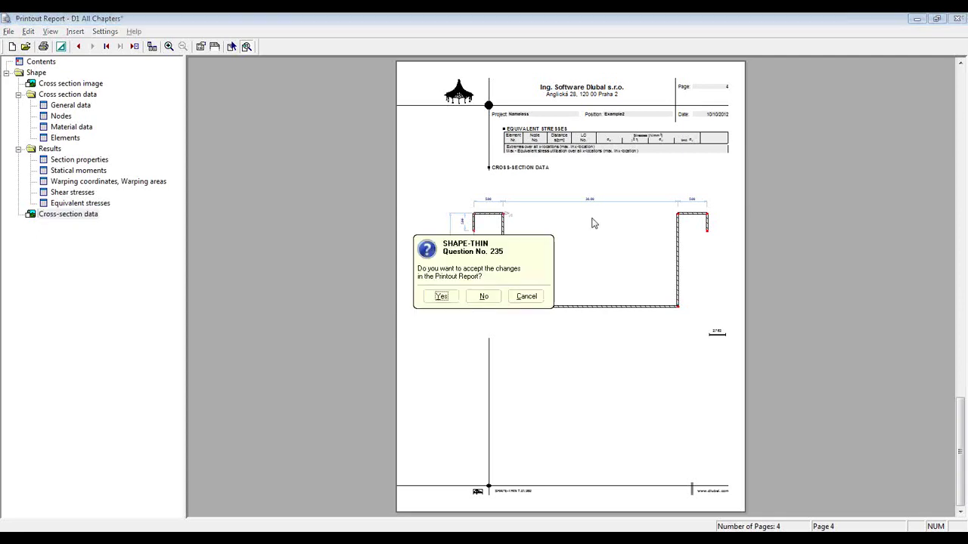
click(483, 297)
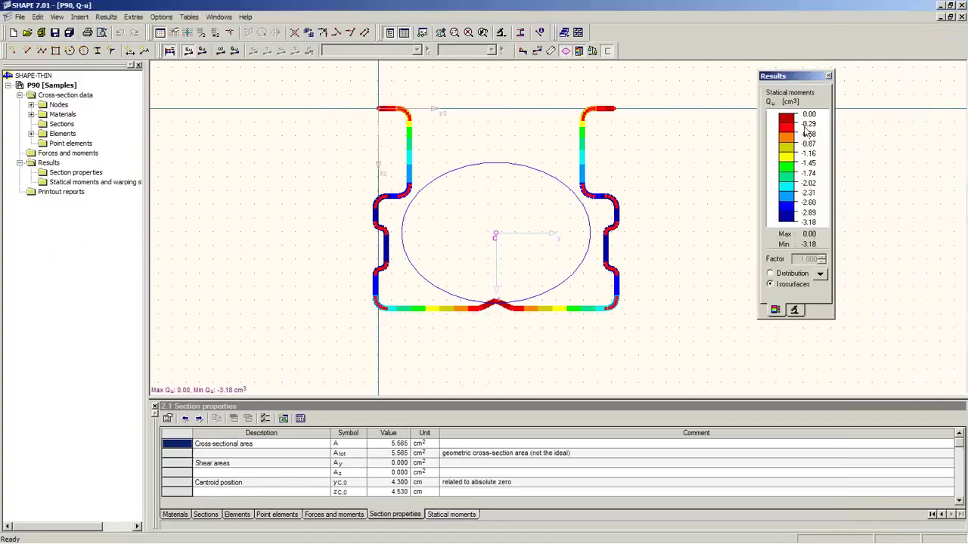
Step: Create a new cross-section named 10-2 in the Samples project and list its materials
click(14, 34)
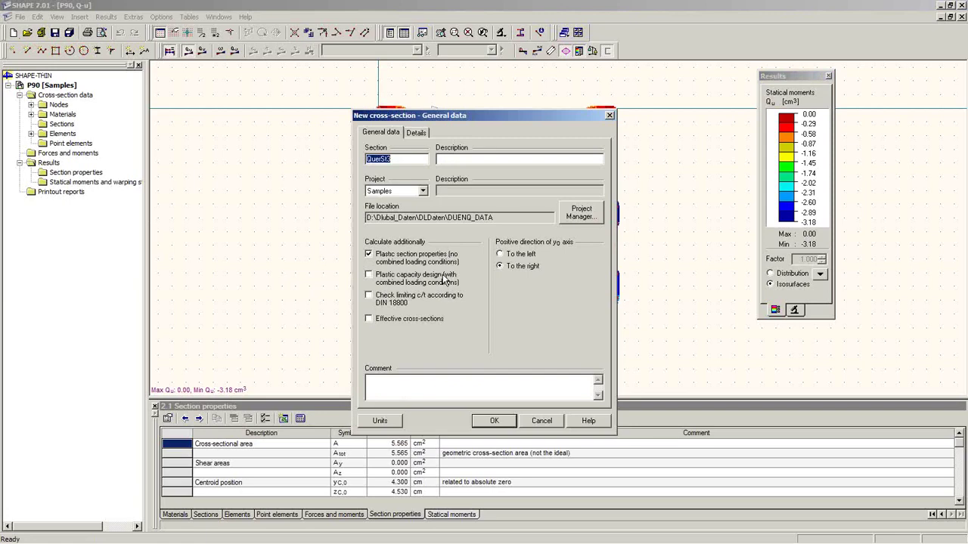
text(10-2)
click(496, 422)
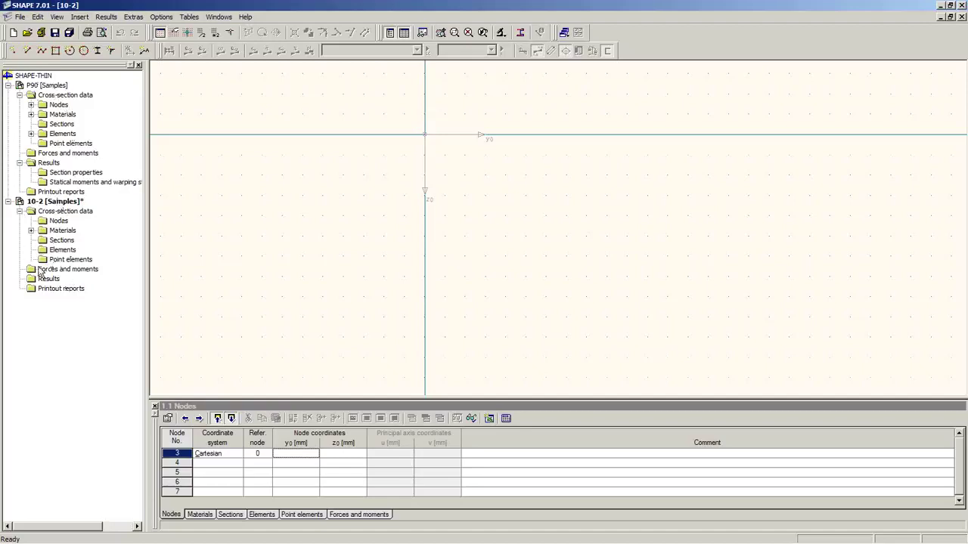
click(31, 230)
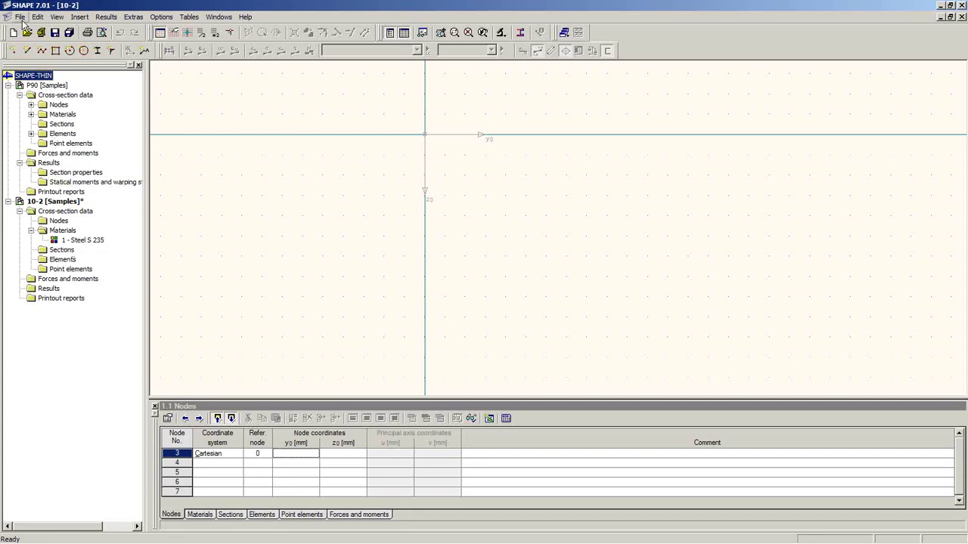
Step: Load Z240.dxf as the DXF template for cross-section 10-2
click(20, 17)
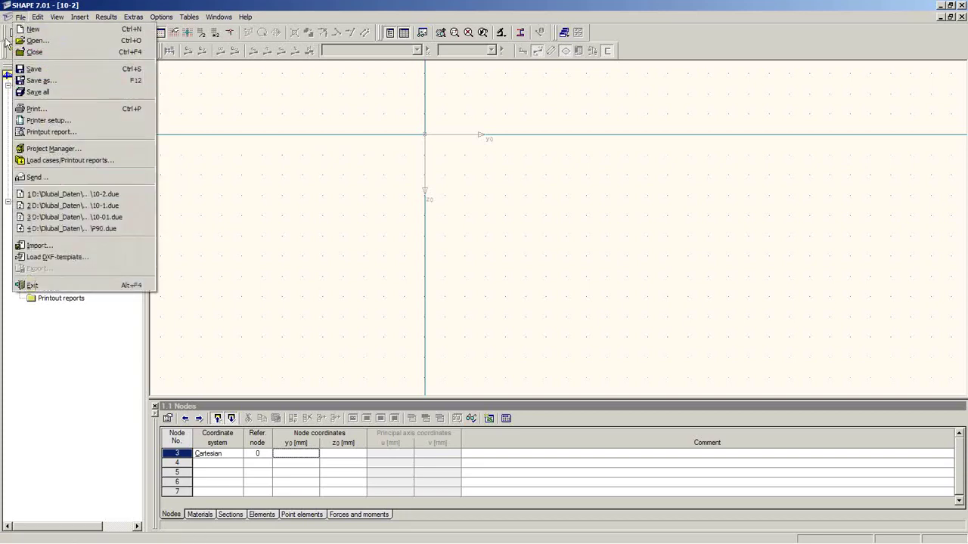
click(45, 257)
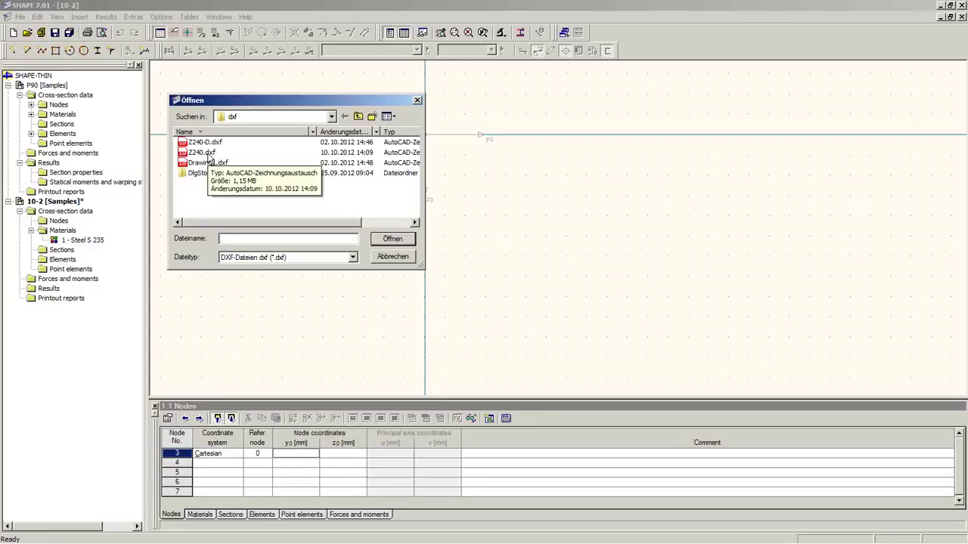
click(206, 153)
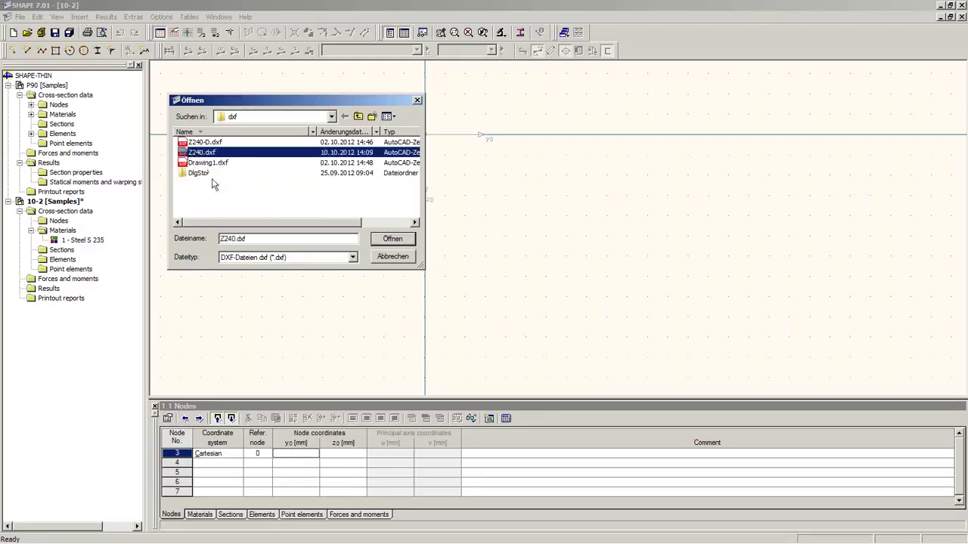
click(391, 239)
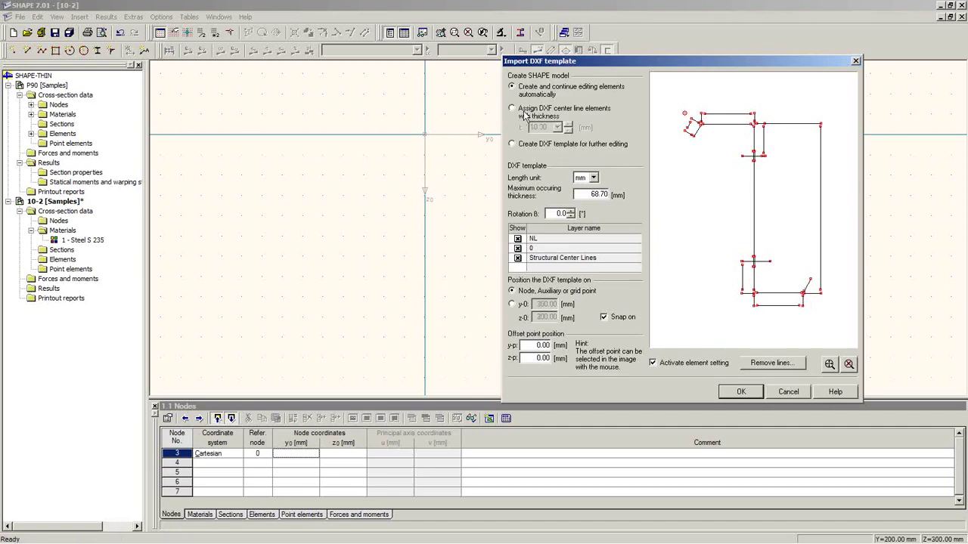
Step: Hide the NL and 0 layers of the DXF template so only Structural Center Lines is shown
click(517, 239)
click(517, 248)
click(517, 239)
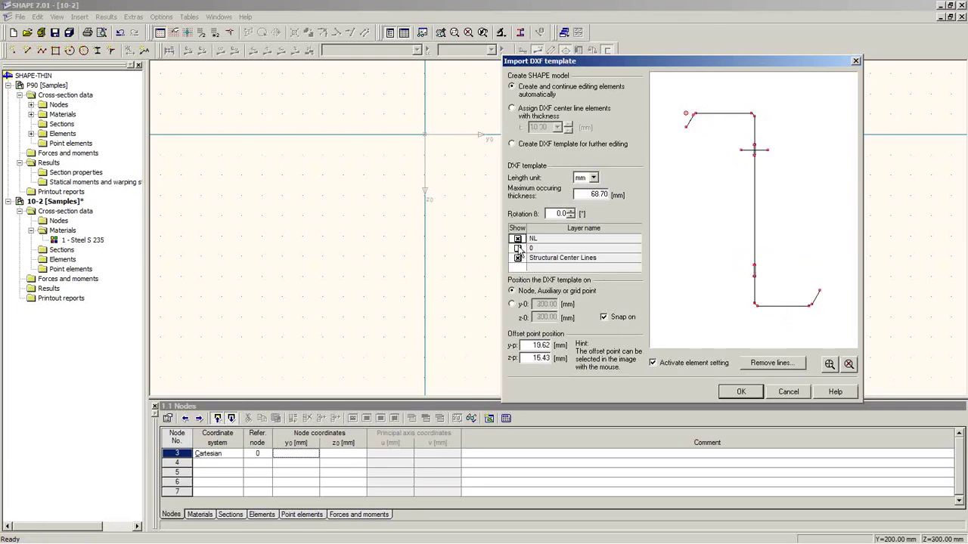
click(517, 248)
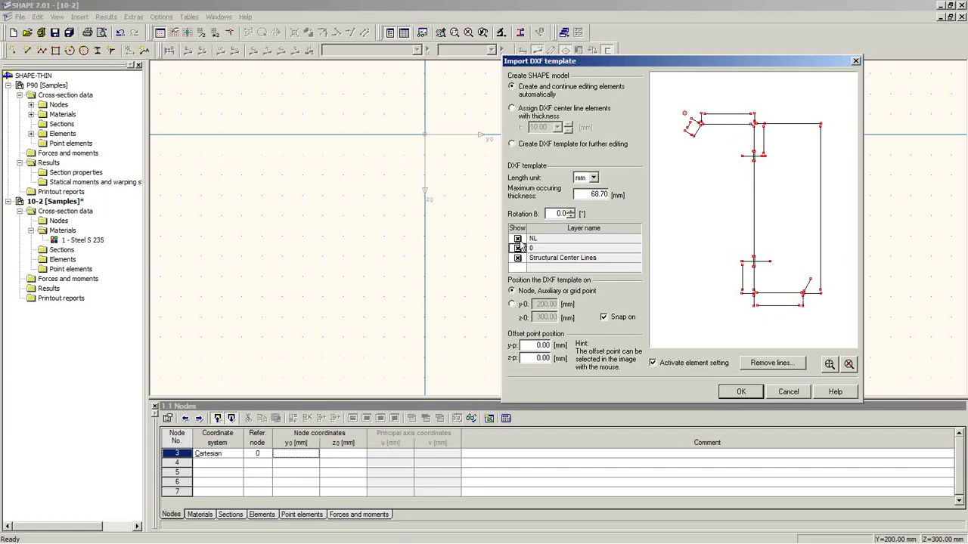
click(517, 238)
click(517, 248)
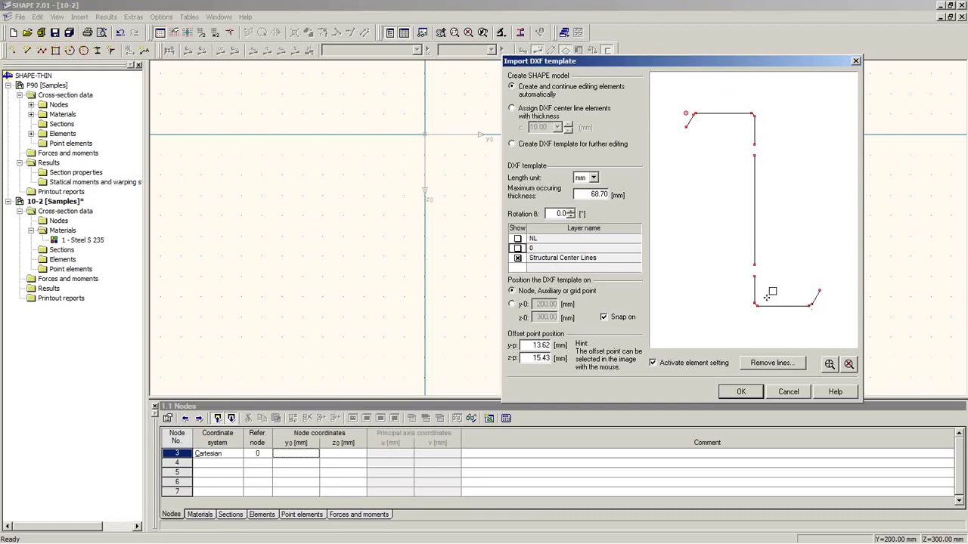
Step: Assign a 3 mm thickness to the DXF center line elements and place the template's offset point at the coordinate origin
click(516, 109)
double_click(555, 127)
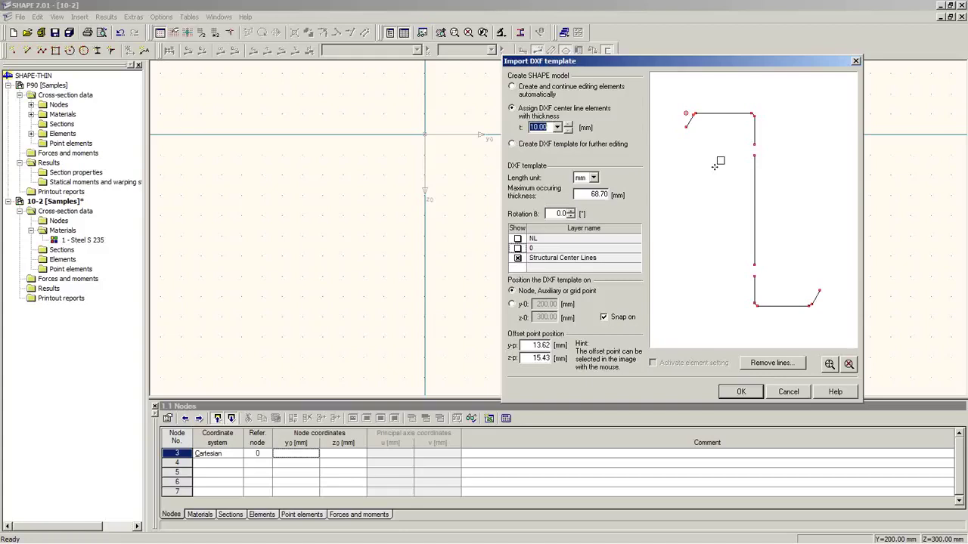
text(3)
click(679, 119)
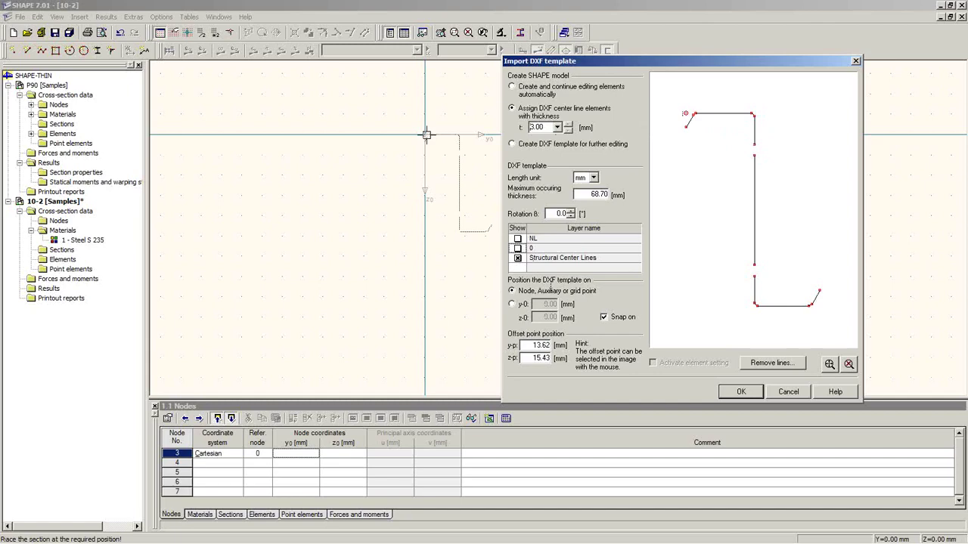
click(426, 135)
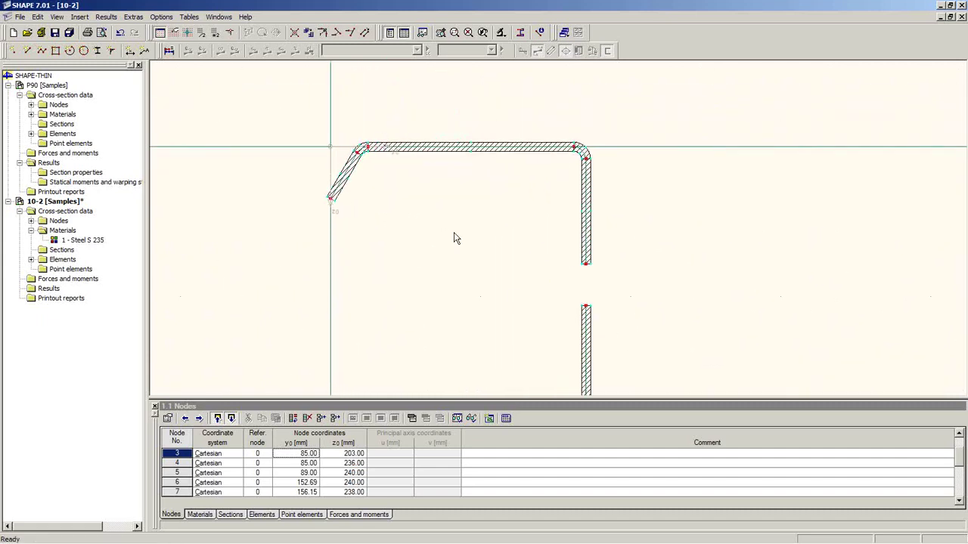
Step: Check the thickness, radius and material of the arc element joining the upper flange to its sloped lip
scroll(361, 203, up, 3)
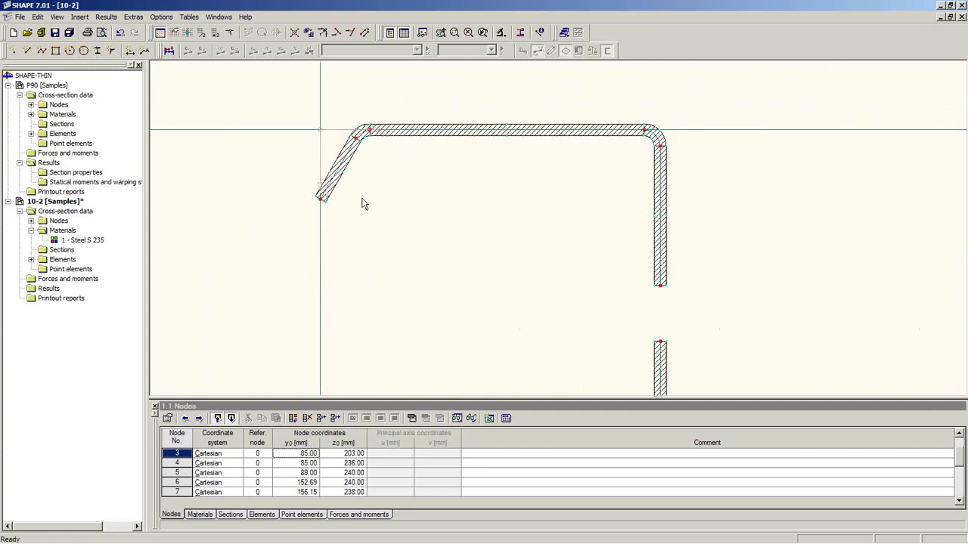
middle_drag(410, 154, 400, 258)
scroll(377, 249, up, 2)
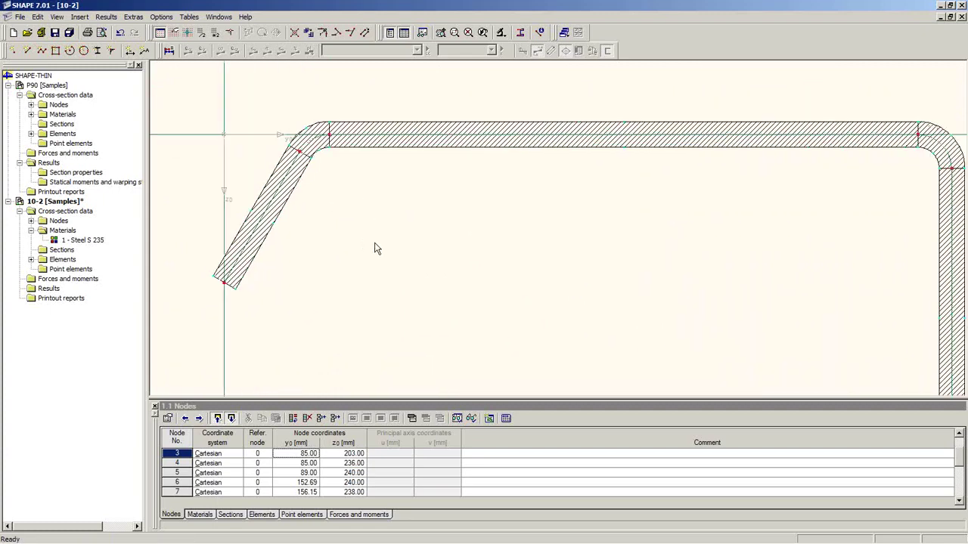
double_click(318, 134)
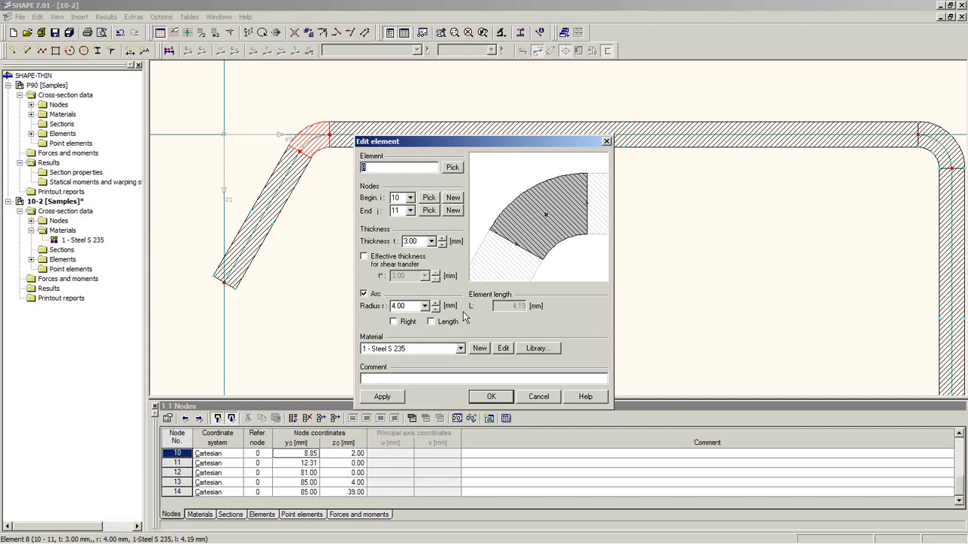
click(539, 398)
Step: Close the web's upper gap by moving the node below it onto the node above it at z0 = 39 mm
scroll(535, 329, down, 5)
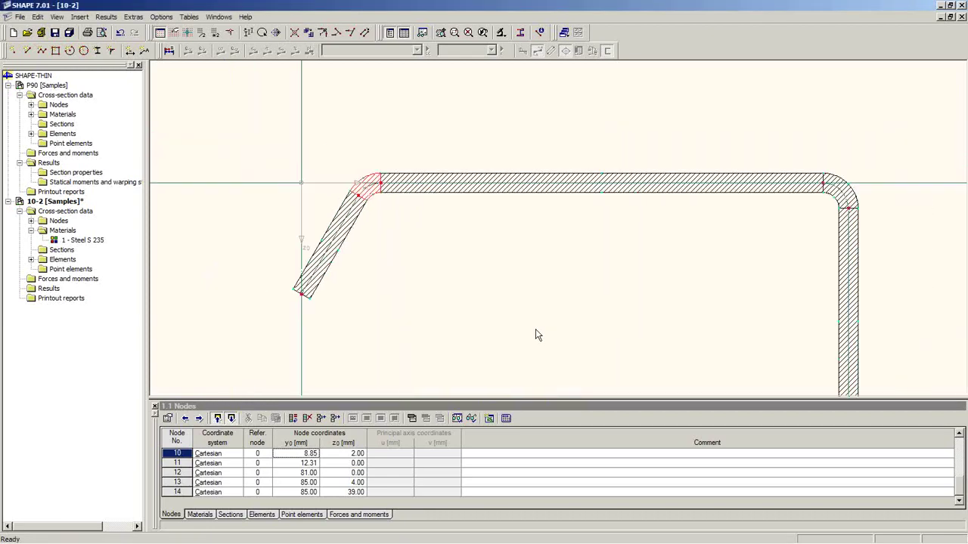
scroll(529, 257, down, 2)
scroll(582, 264, up, 3)
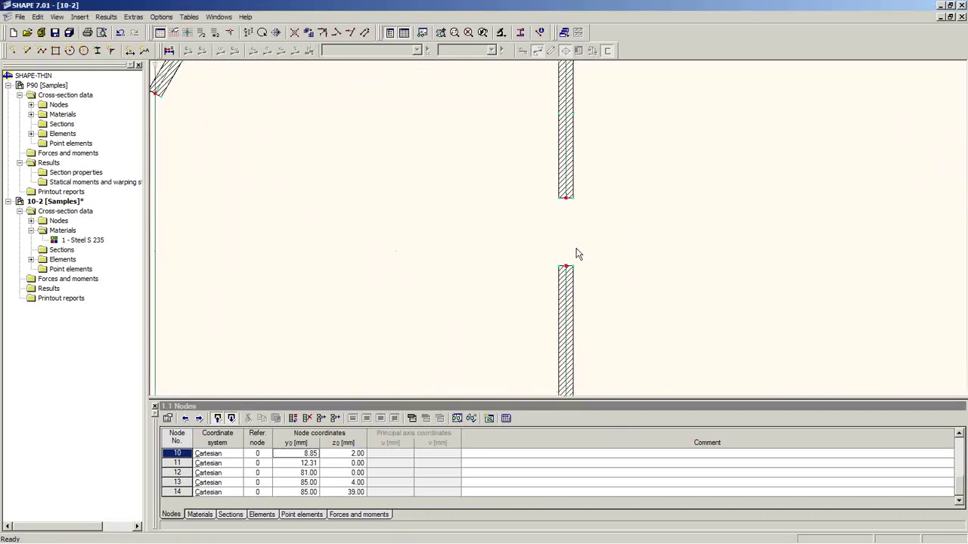
scroll(577, 219, down, 4)
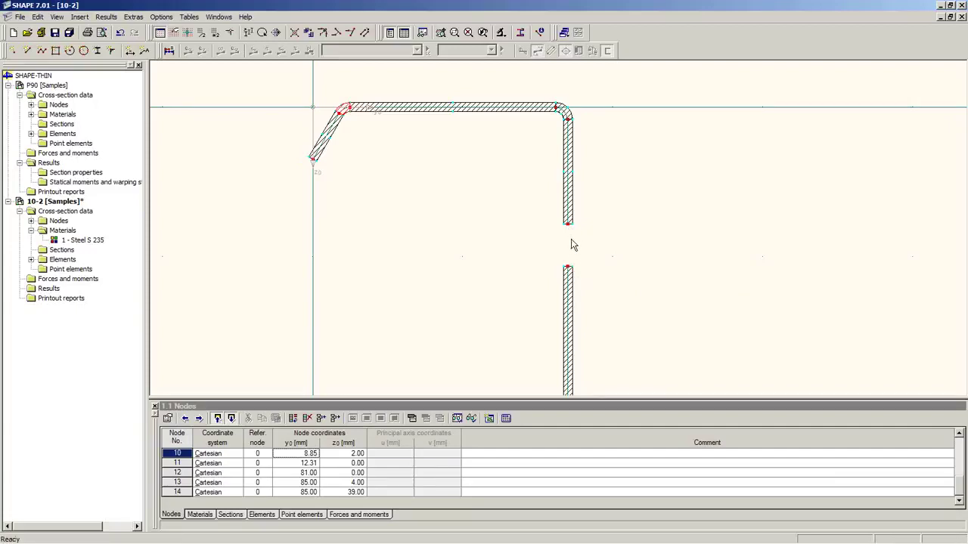
drag(568, 270, 571, 230)
Step: Close the web's lower gap by moving the node above it onto the node below it at z0 = 203 mm
scroll(597, 275, up, 5)
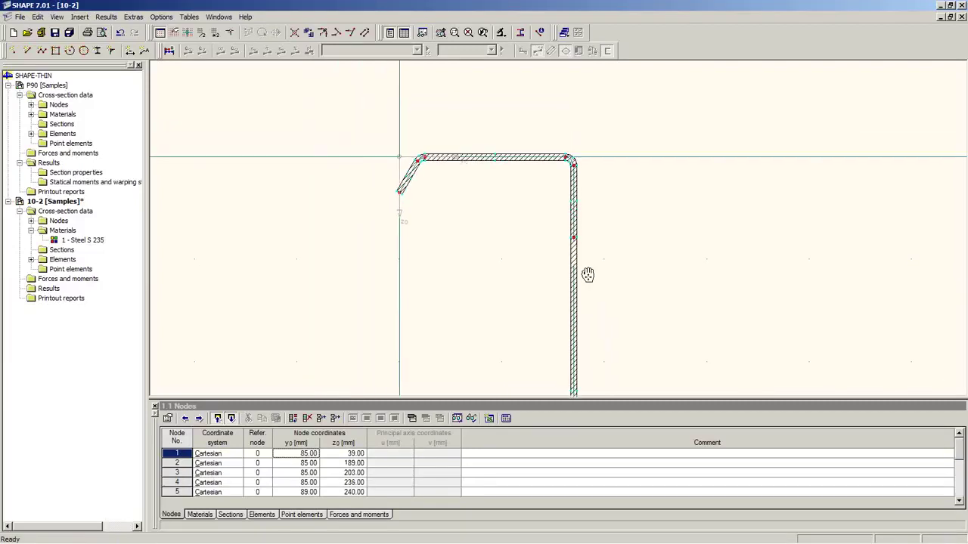
scroll(552, 257, down, 3)
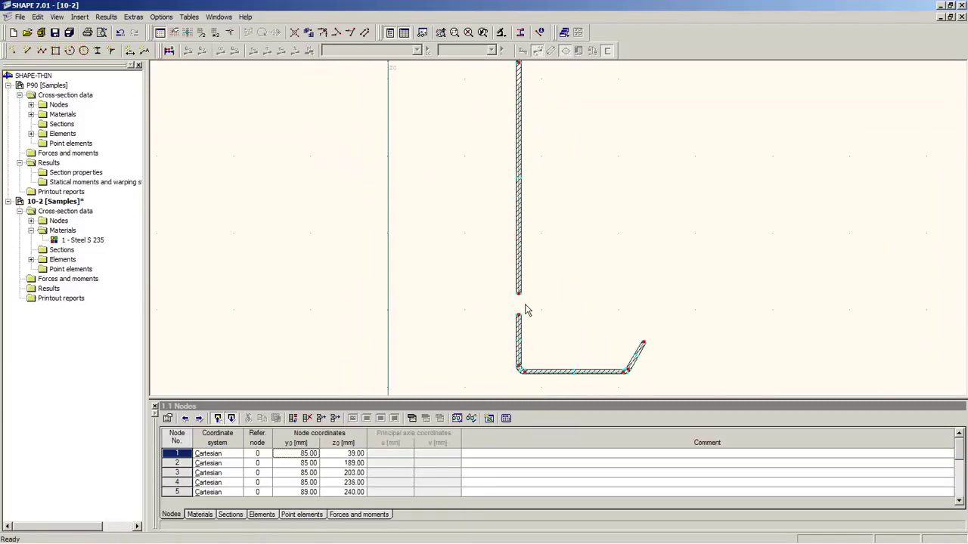
drag(519, 295, 519, 314)
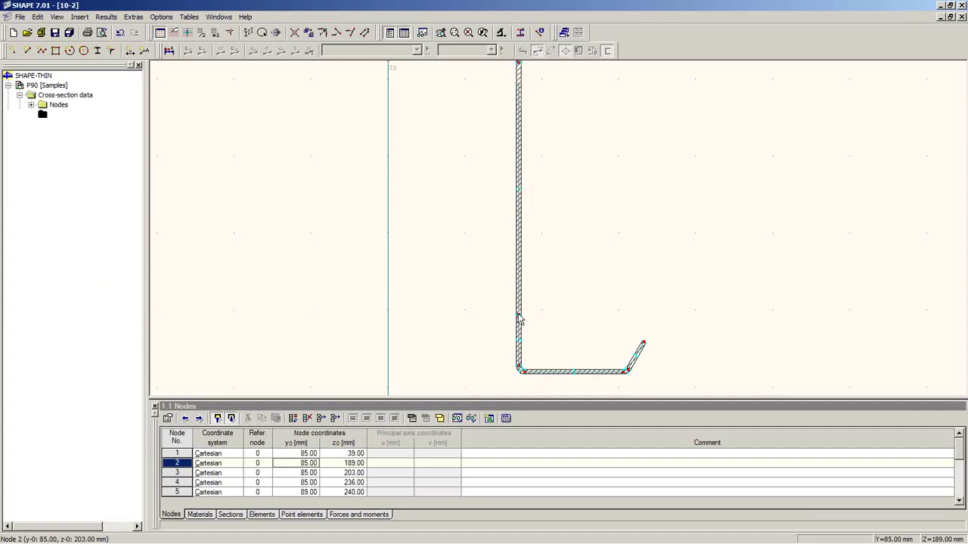
scroll(528, 329, up, 1)
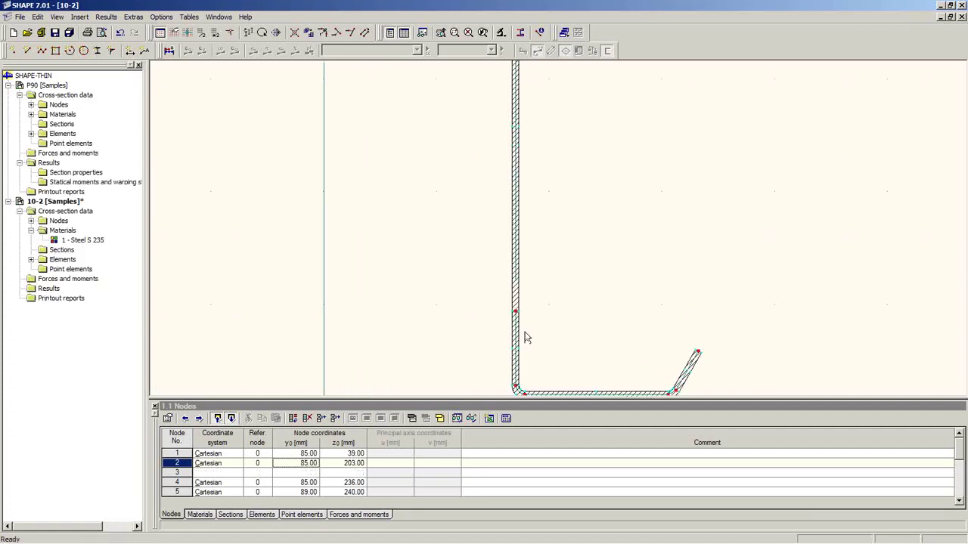
scroll(551, 306, down, 1)
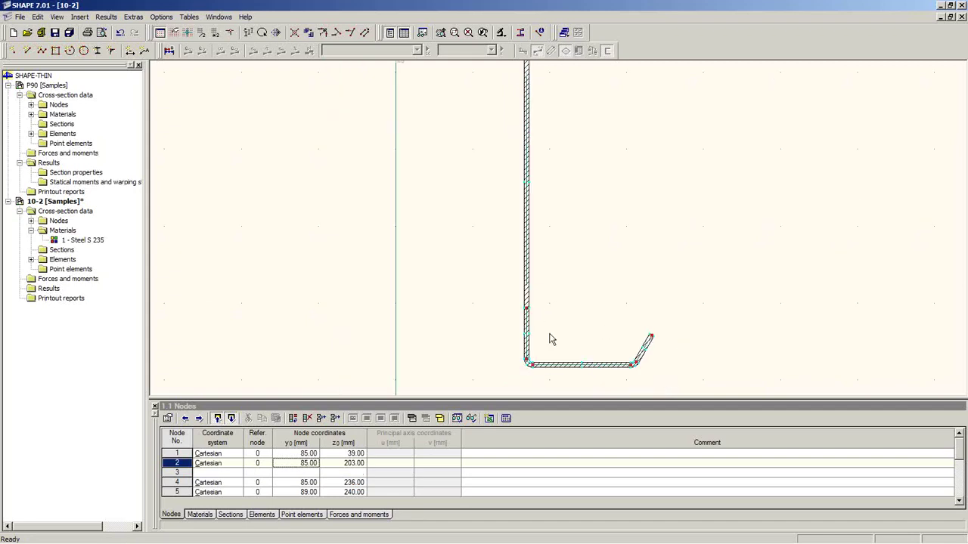
Step: Calculate the section properties of the complete Z-section
middle_drag(570, 353, 508, 285)
scroll(539, 323, up, 6)
scroll(537, 316, down, 5)
scroll(537, 315, down, 2)
scroll(506, 310, up, 1)
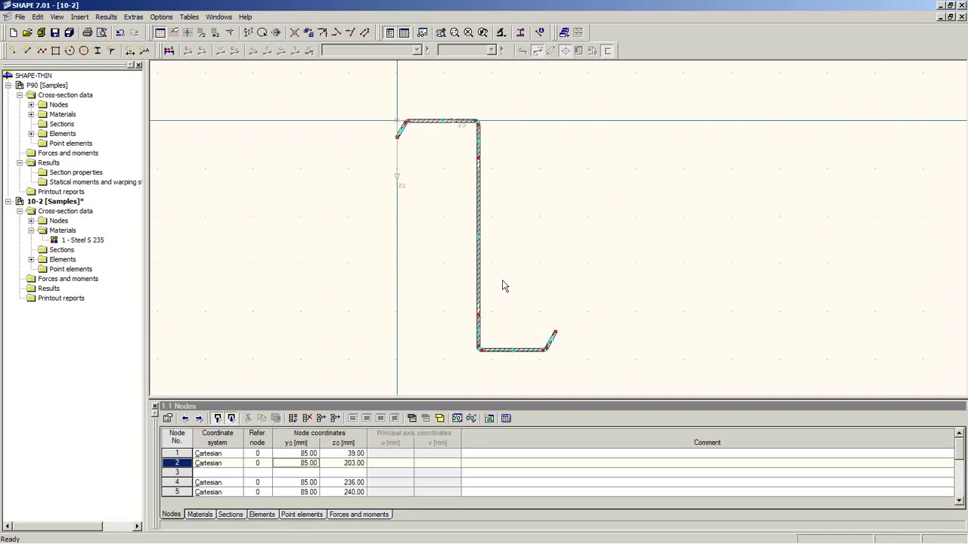
click(169, 51)
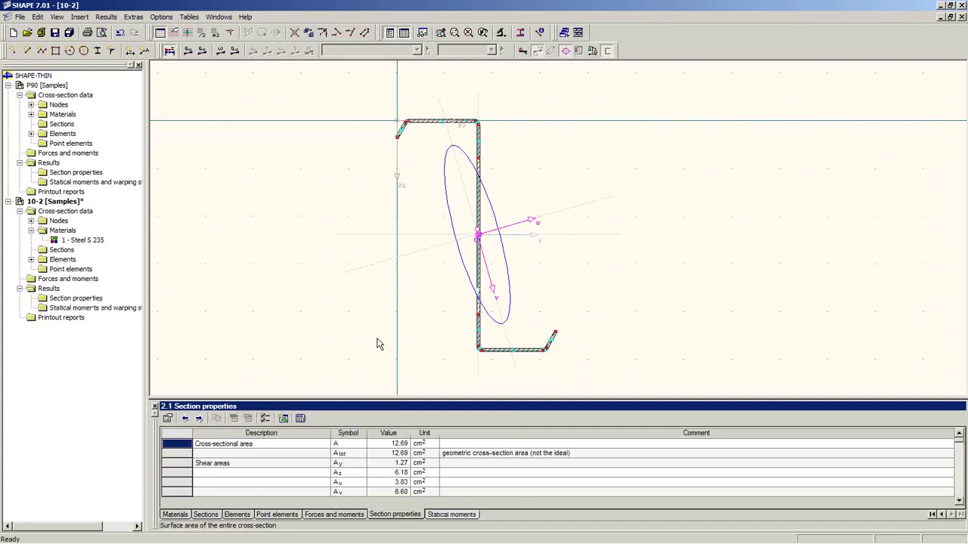
Step: Undock the tables into a separate window and review the calculated section properties beside the Z-section
double_click(389, 409)
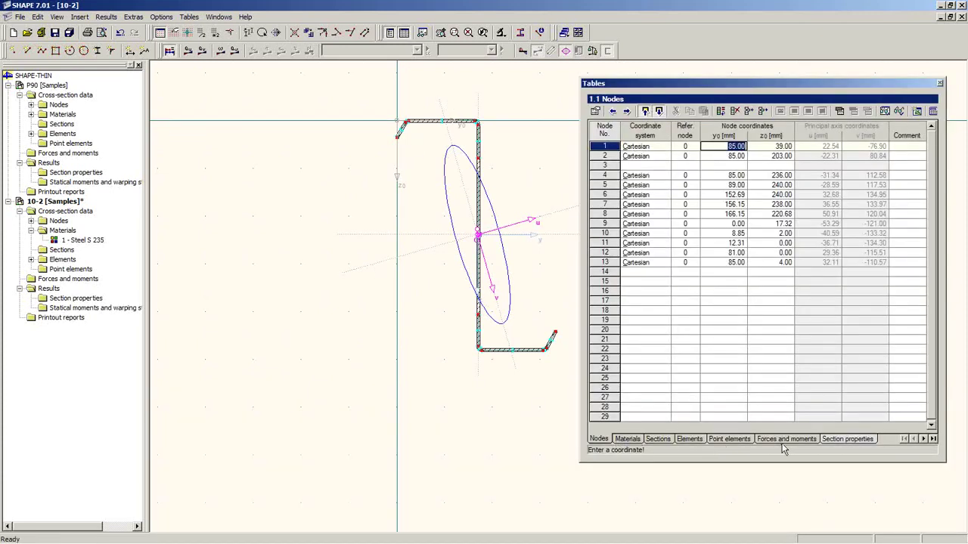
click(845, 439)
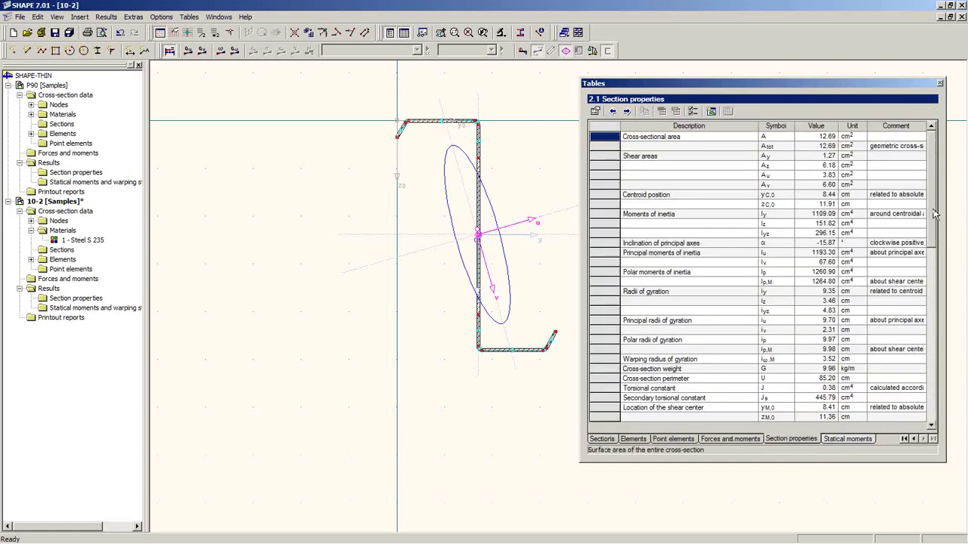
mouse_move(935, 214)
mouse_down()
mouse_move(934, 288)
mouse_move(933, 174)
mouse_up()
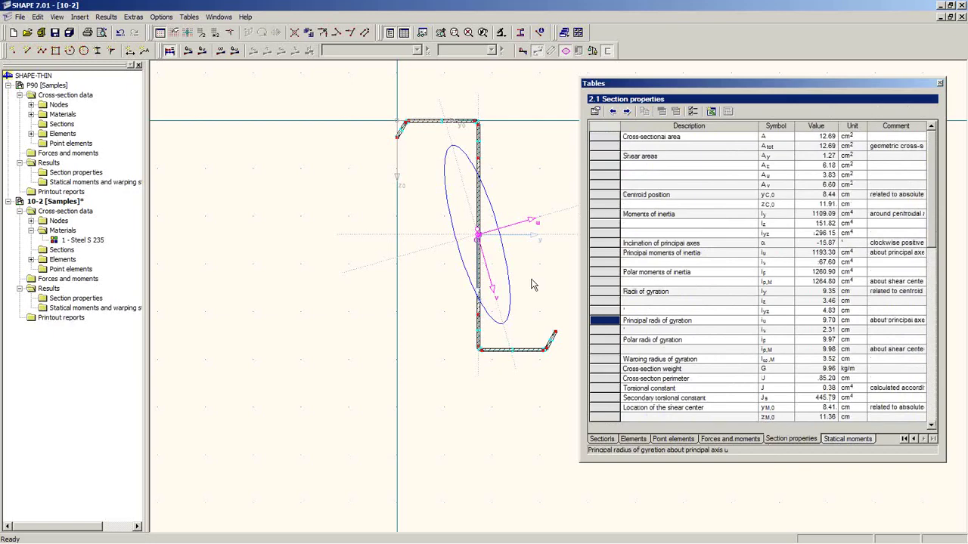
mouse_move(558, 288)
middle_down()
mouse_move(485, 293)
mouse_move(455, 314)
middle_up()
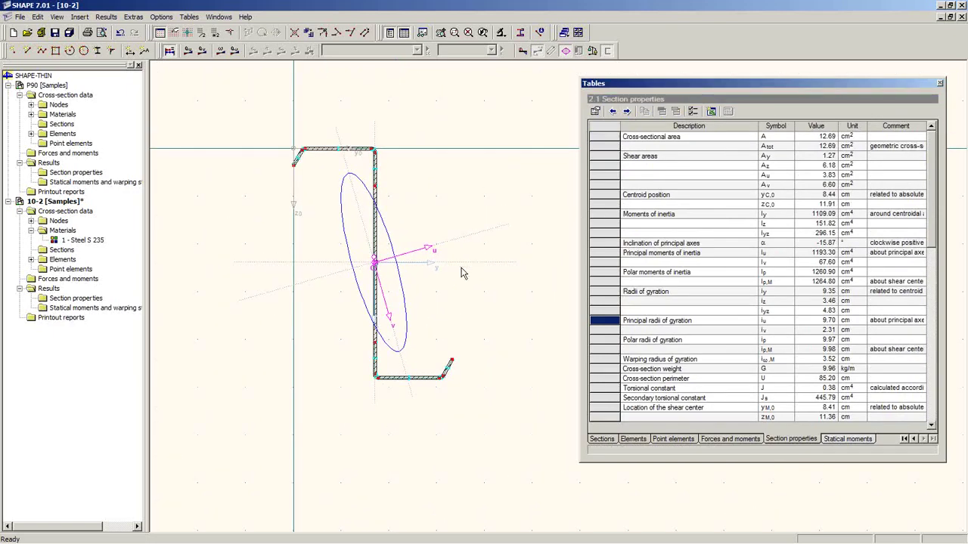
Step: Display the Z-section's Q-u, Q-Omega and Q-v diagrams one after another, finishing with Q-v around the lower flange
scroll(458, 274, up, 3)
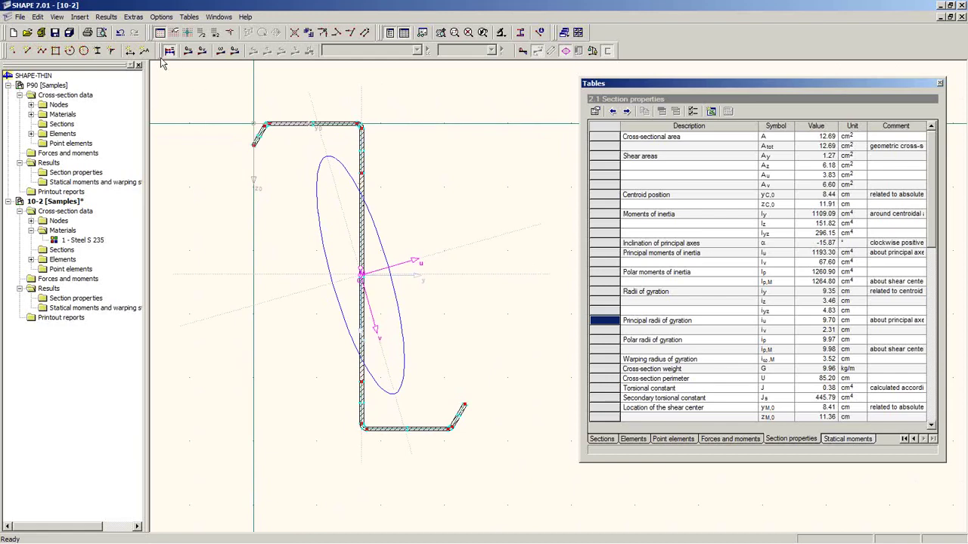
click(188, 50)
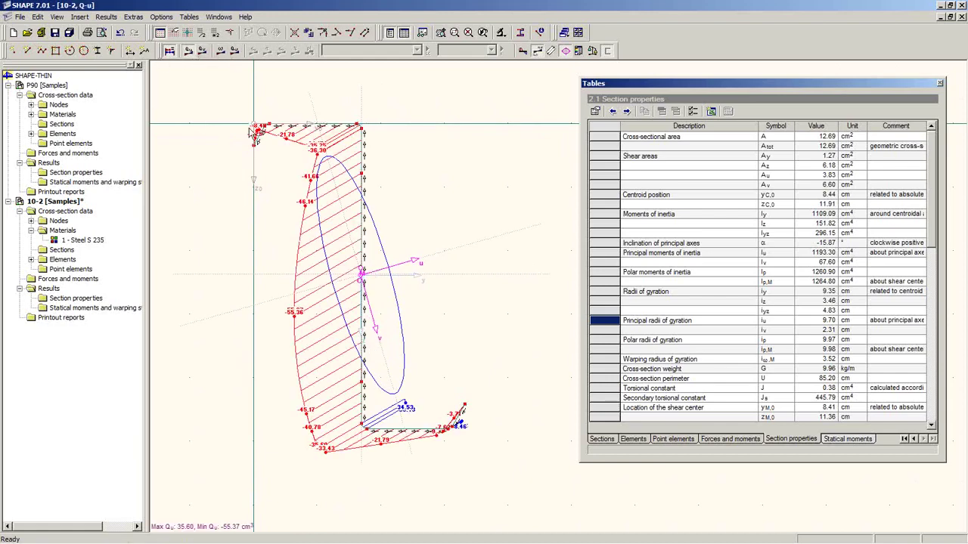
click(202, 52)
click(234, 54)
click(235, 55)
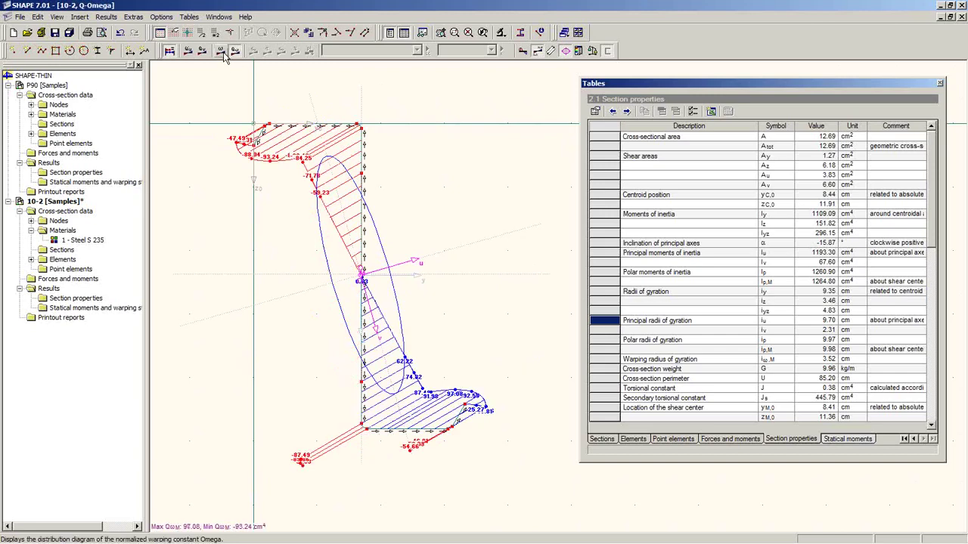
middle_drag(311, 271, 271, 217)
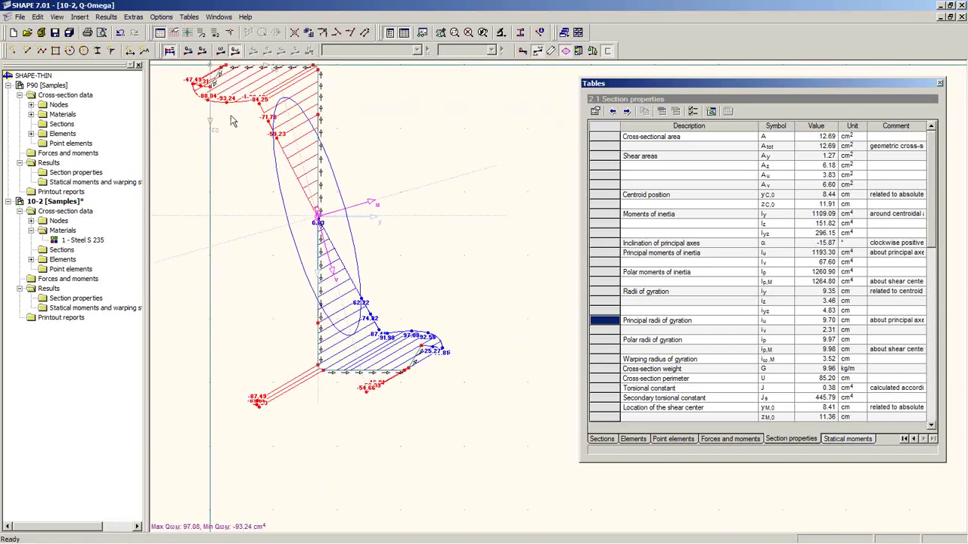
click(202, 50)
scroll(370, 366, up, 6)
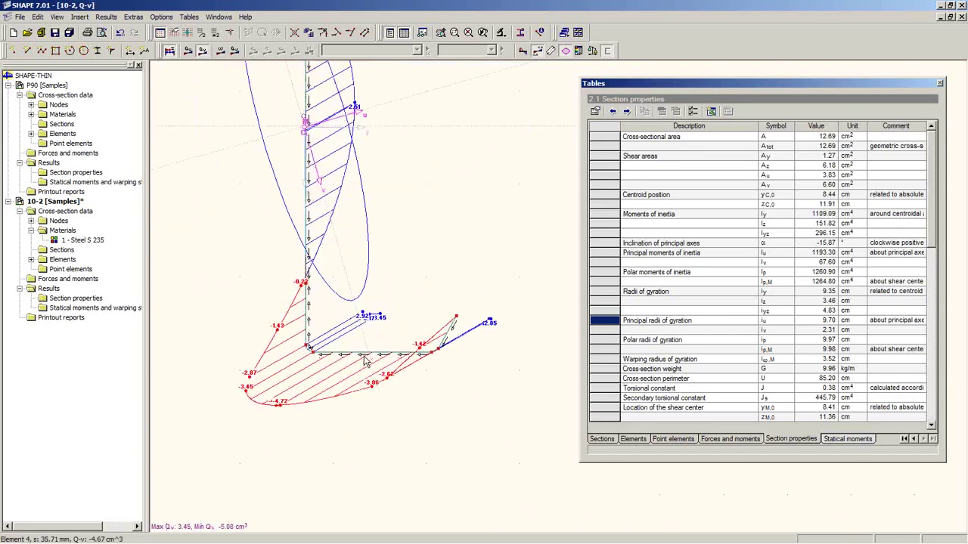
middle_drag(351, 342, 381, 310)
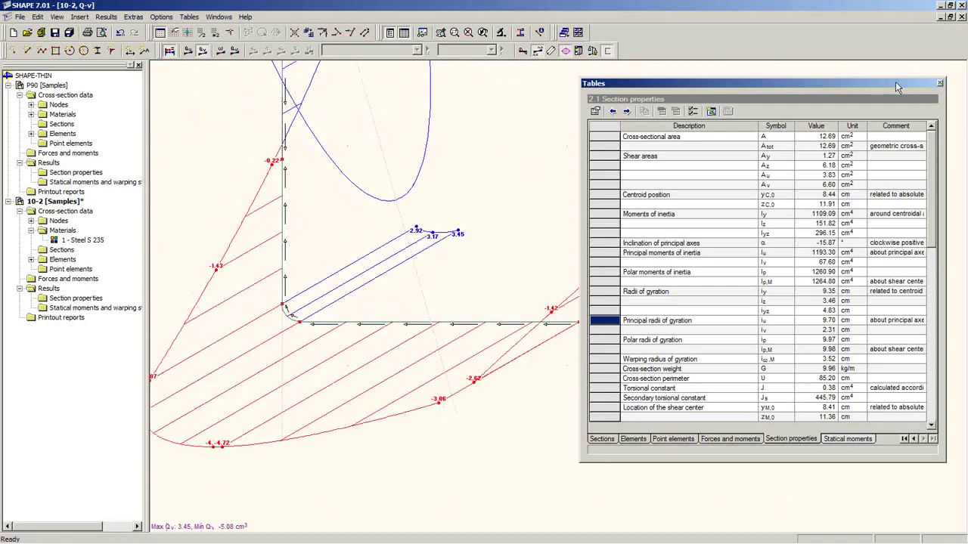
Step: Close the floating tables window and examine the Q-v diagram at the lower flange's two bends
drag(906, 84, 843, 97)
click(879, 97)
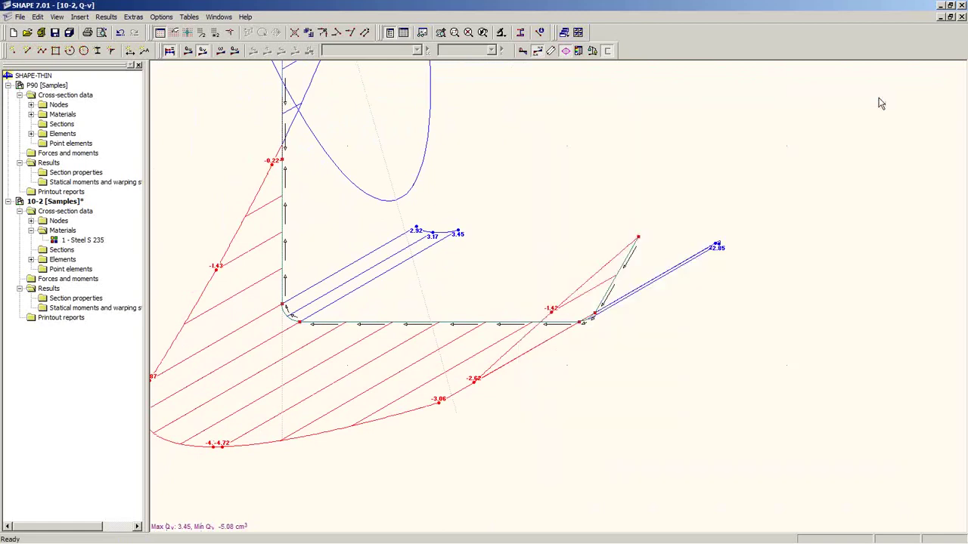
middle_drag(335, 370, 432, 381)
scroll(460, 342, up, 2)
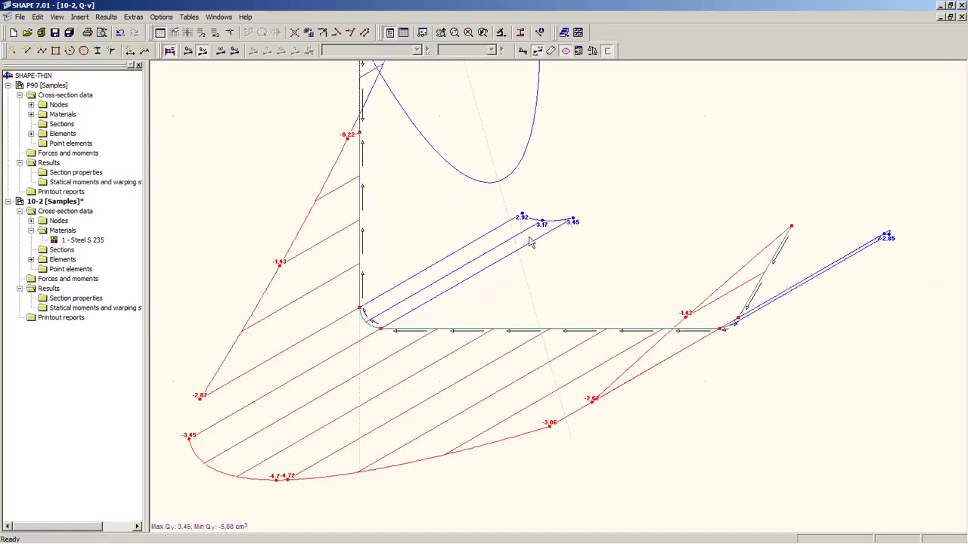
Step: Reverse the direction of the two arc elements at the ends of the lower flange
right_click(369, 324)
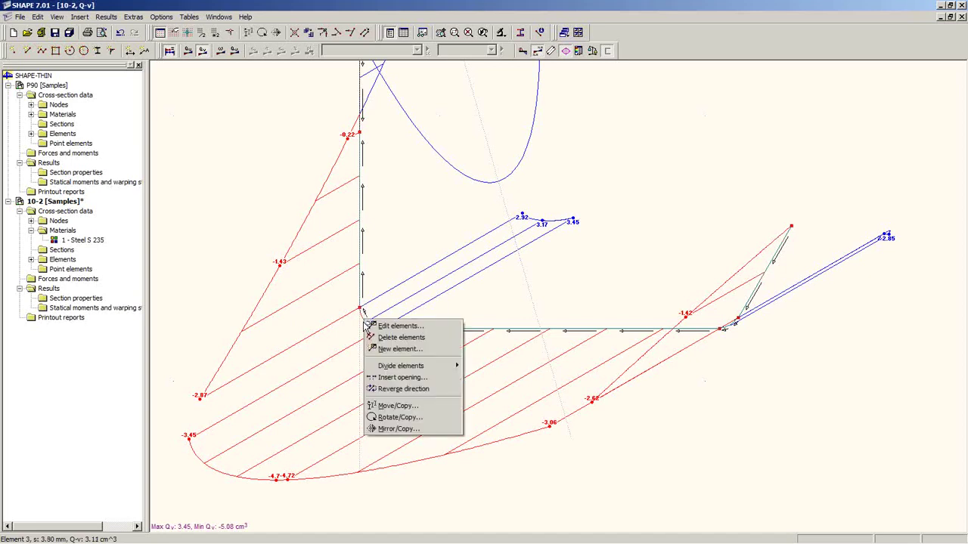
click(405, 392)
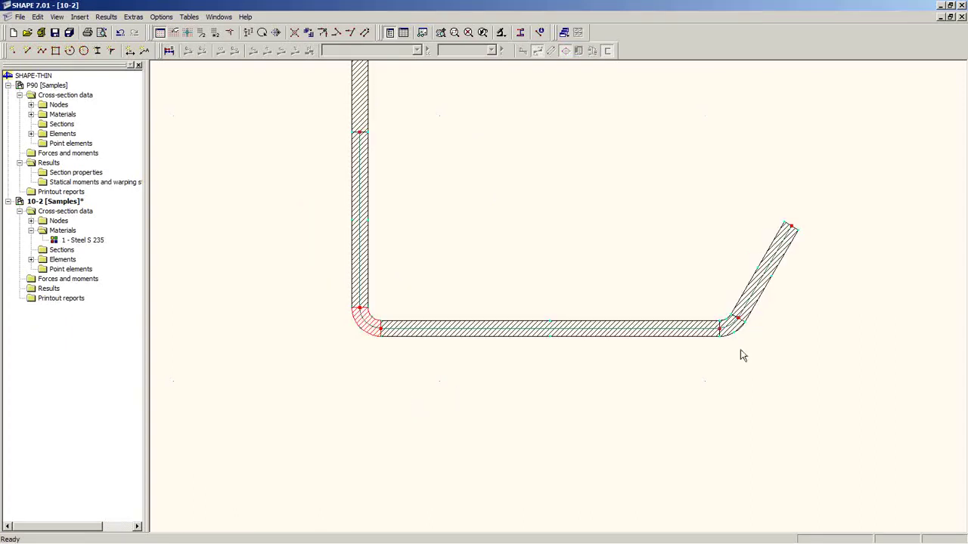
right_click(732, 327)
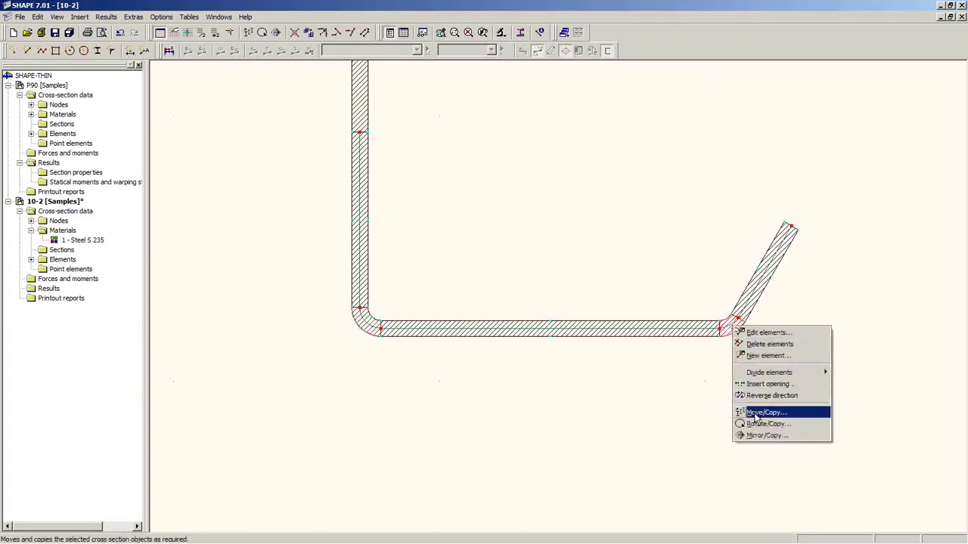
click(759, 397)
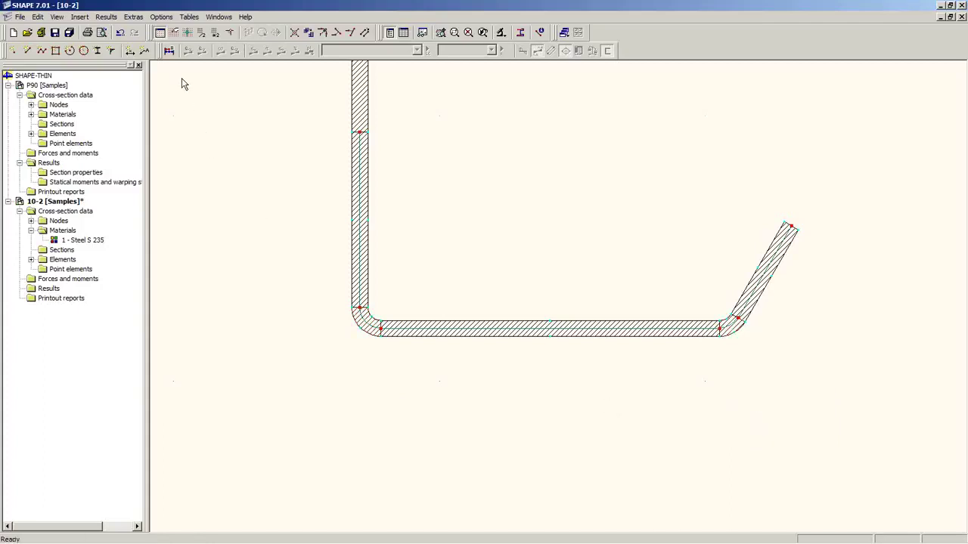
Step: Recalculate the section and examine the Q-v diagram over the lower flange, the web and the whole Z-section
click(169, 51)
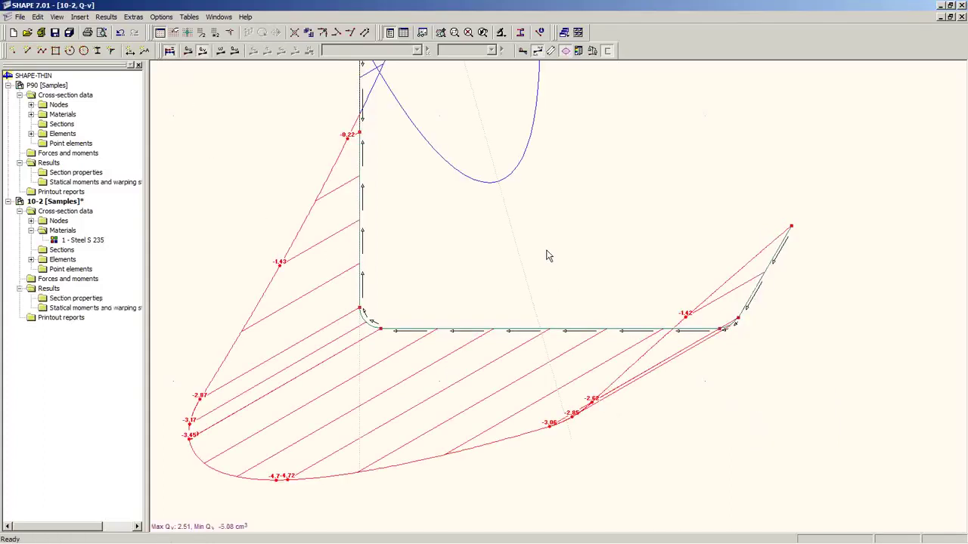
scroll(538, 276, down, 1)
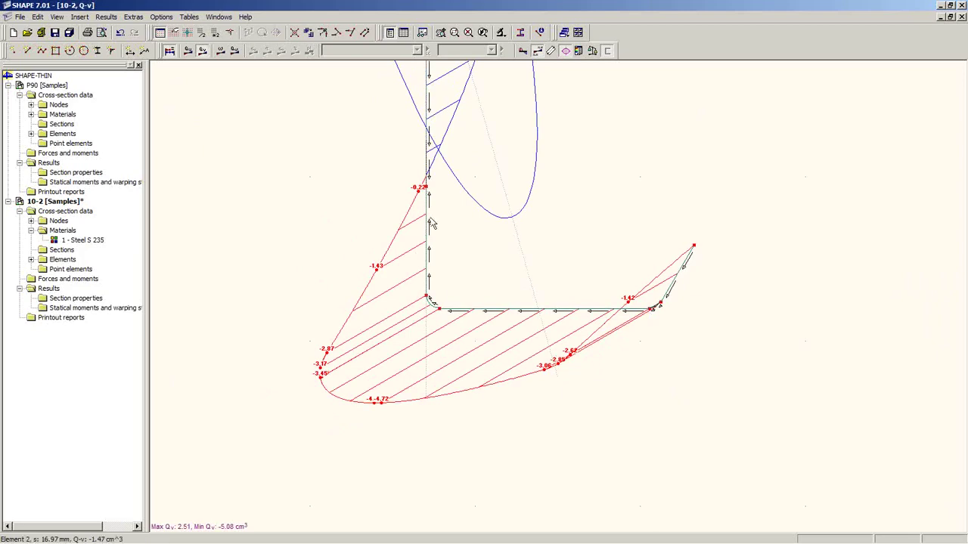
middle_drag(414, 383, 494, 380)
middle_drag(441, 347, 401, 277)
scroll(453, 298, down, 1)
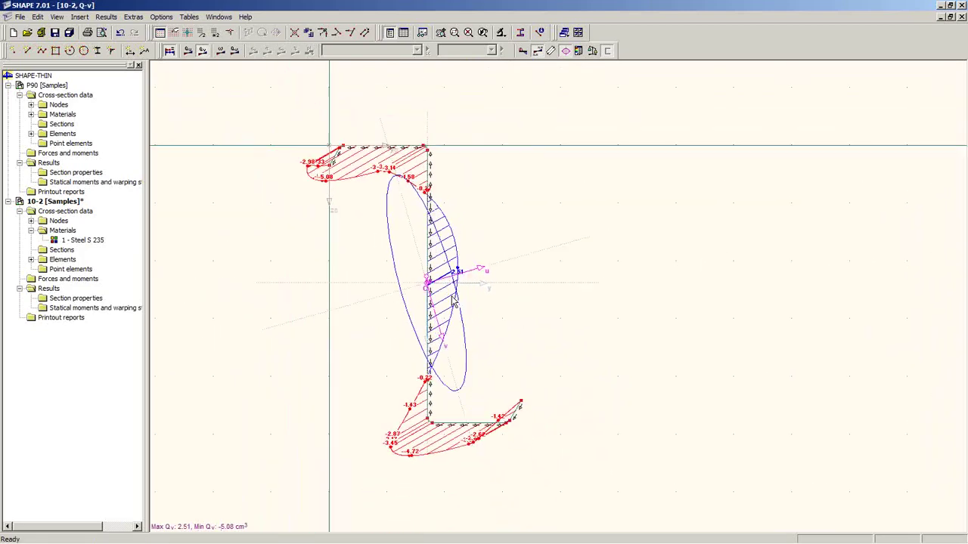
middle_drag(454, 301, 521, 334)
scroll(514, 342, up, 1)
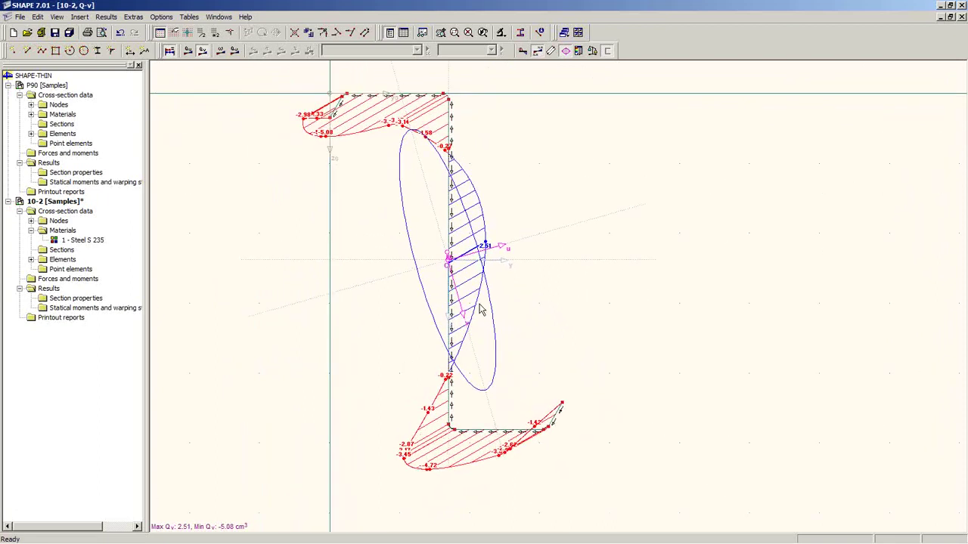
scroll(481, 287, up, 2)
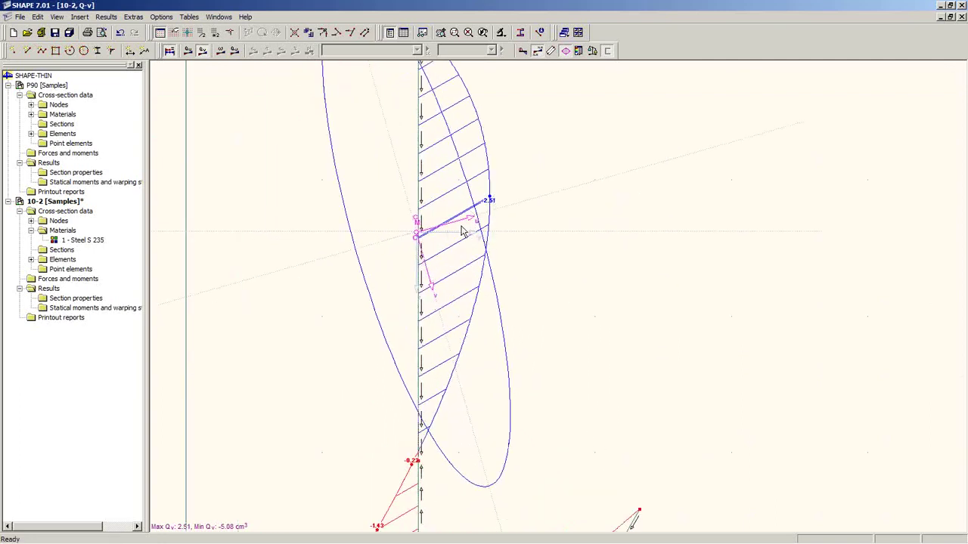
Step: Check the inclination of the principal axes in the section properties table and save cross-section 10-2
click(402, 32)
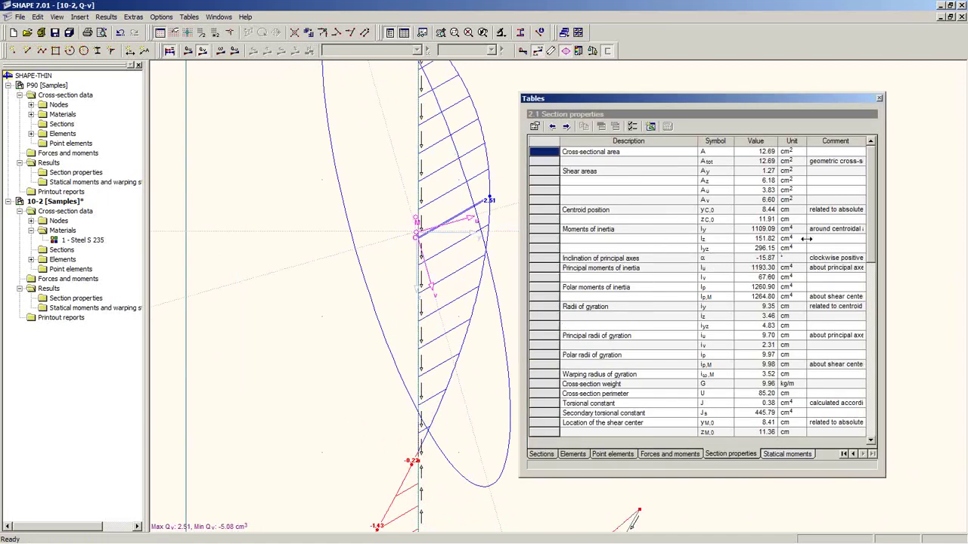
click(765, 259)
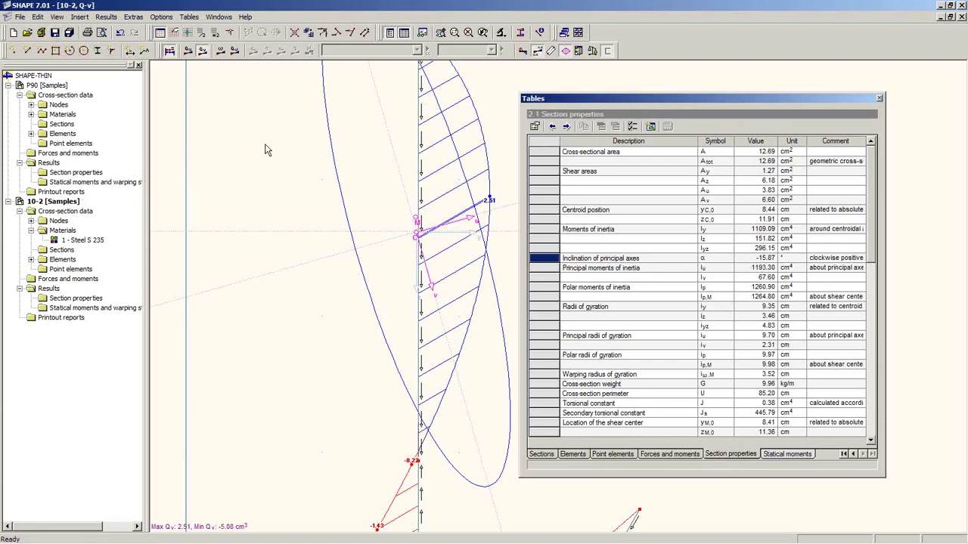
click(55, 32)
Step: Switch to RFEM and examine the deformed beam of the Webinar Shape model from several angles
mouse_move(220, 542)
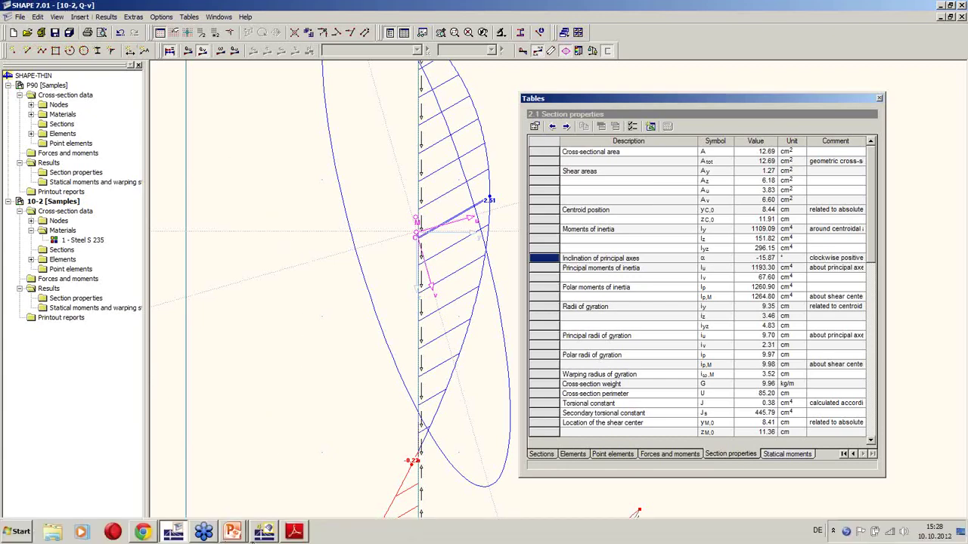
mouse_move(262, 537)
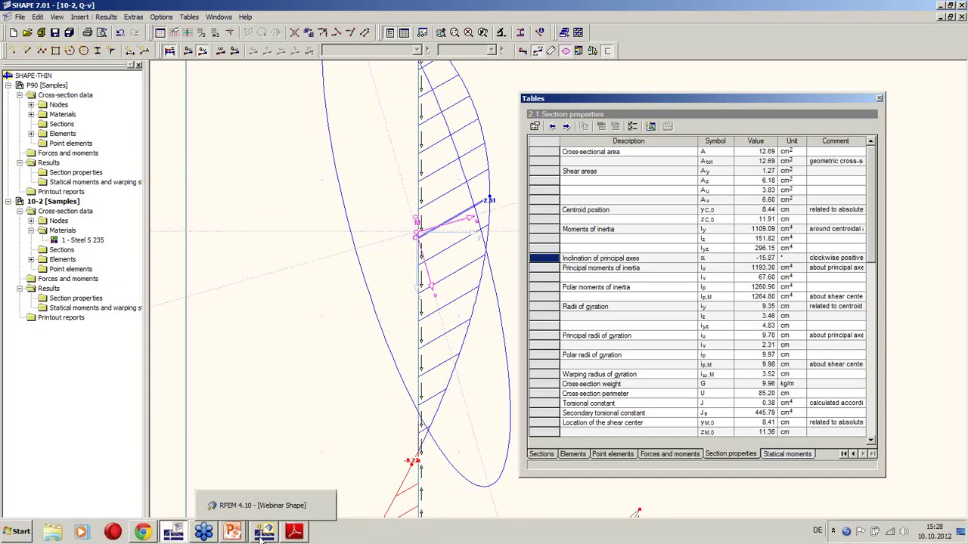
click(263, 534)
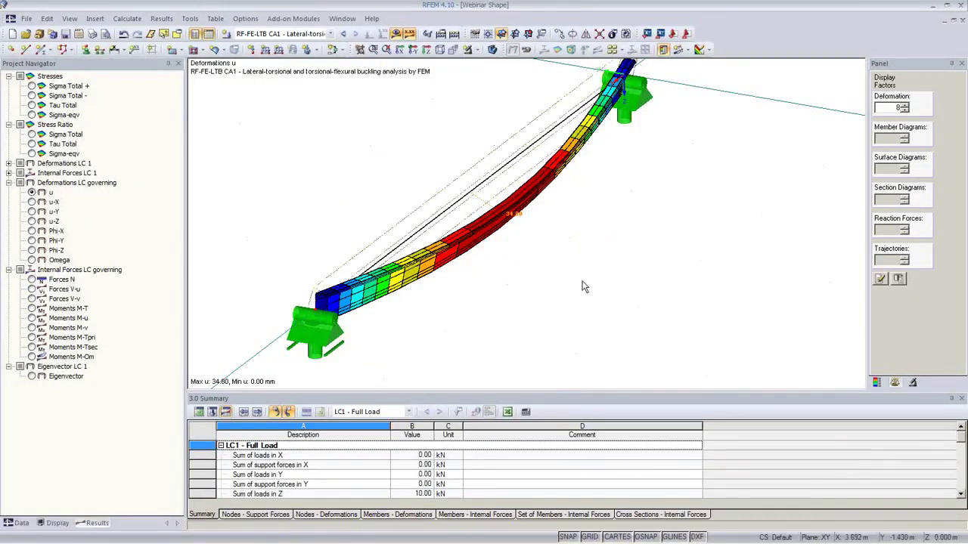
ctrl+middle_drag(630, 279, 435, 131)
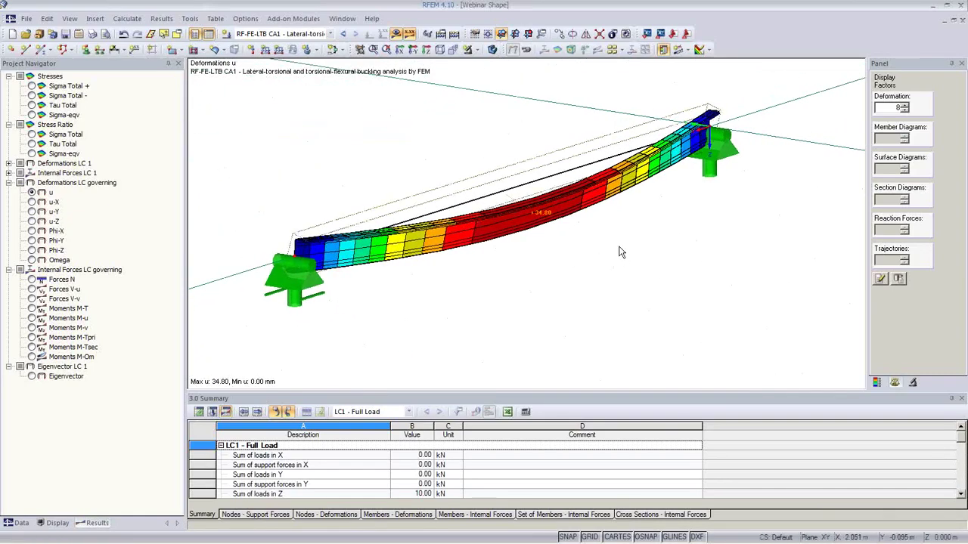
ctrl+middle_drag(623, 254, 878, 278)
ctrl+middle_drag(702, 310, 395, 326)
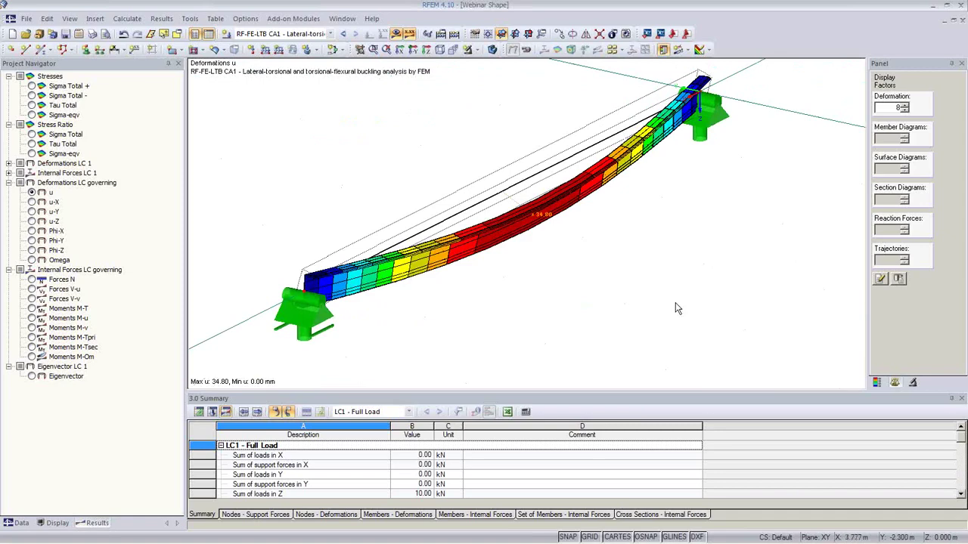
Step: Create the 3D structure Sample2 in the Webinar project and start defining a new beam member
click(11, 33)
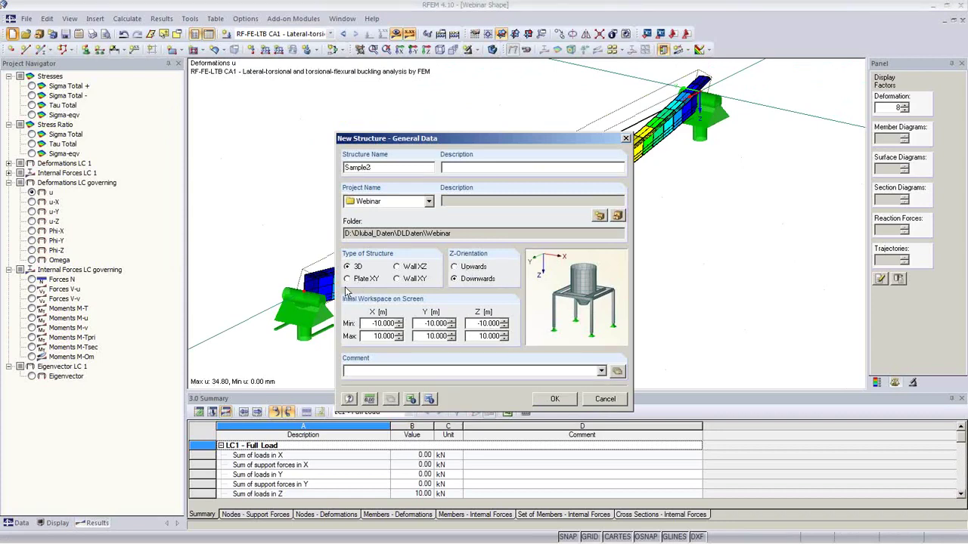
click(554, 400)
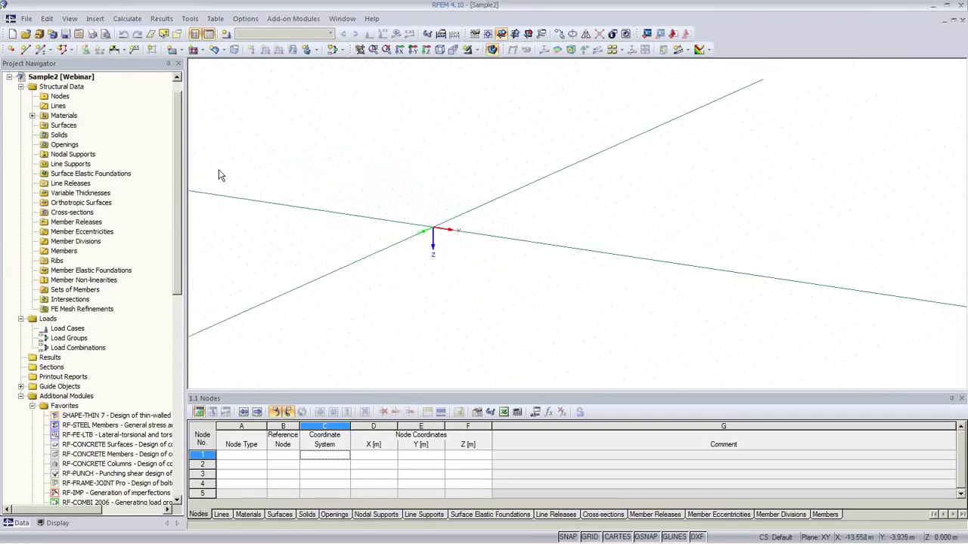
click(40, 50)
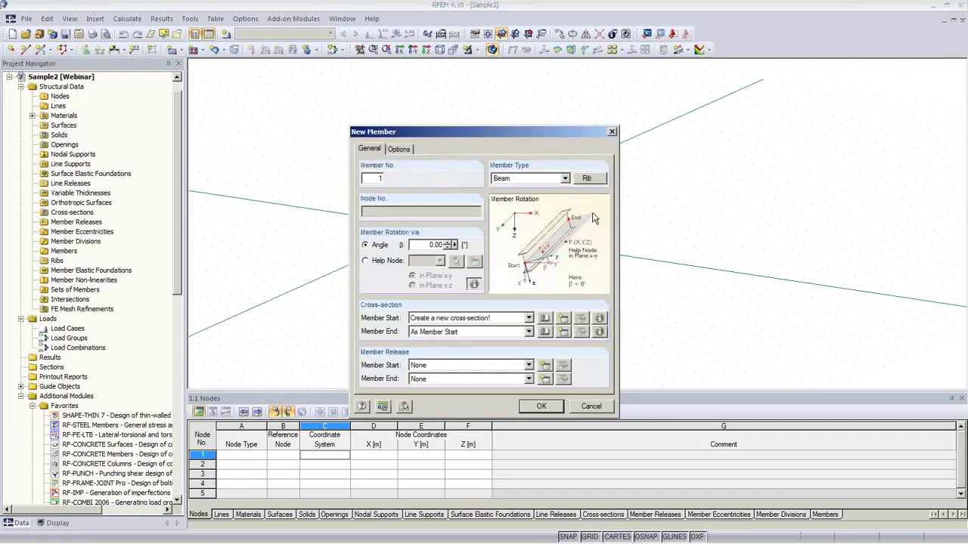
click(544, 319)
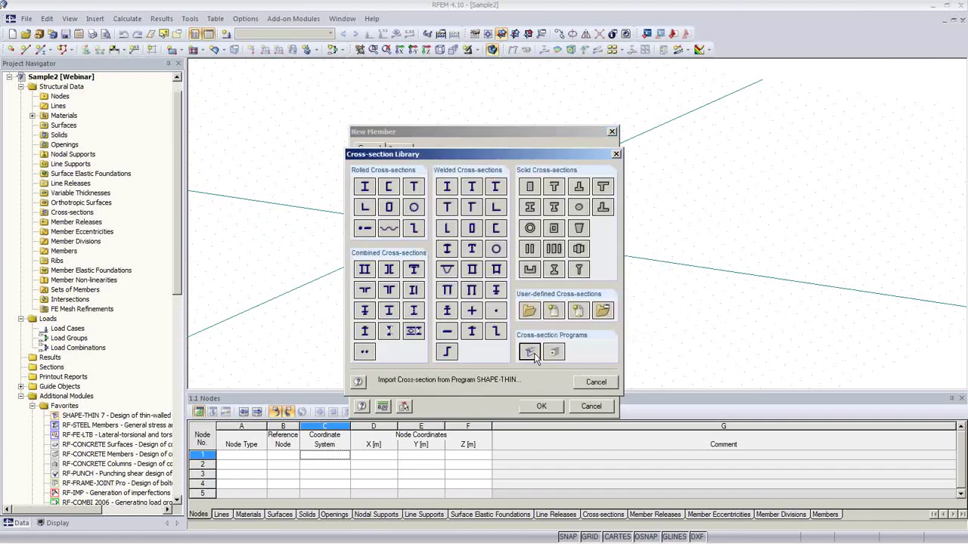
click(530, 352)
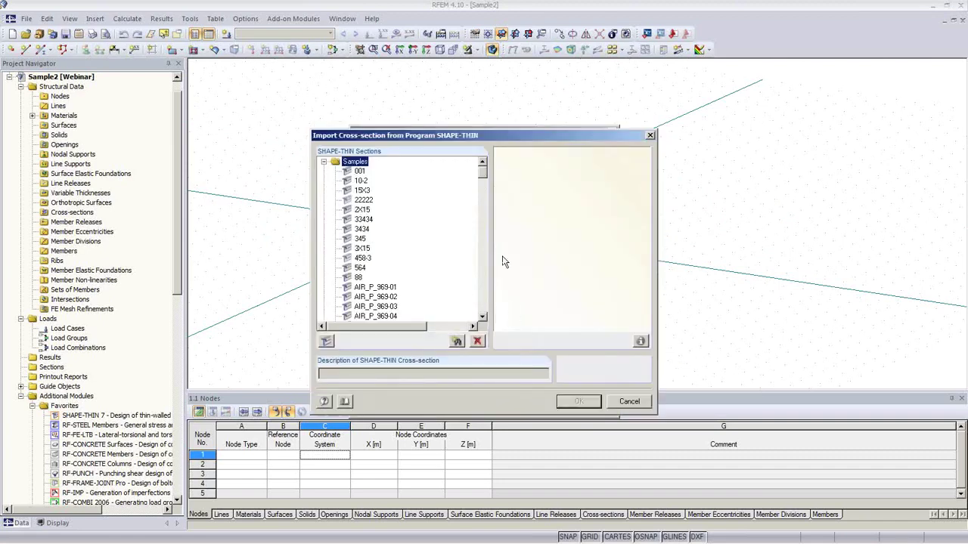
drag(471, 137, 539, 177)
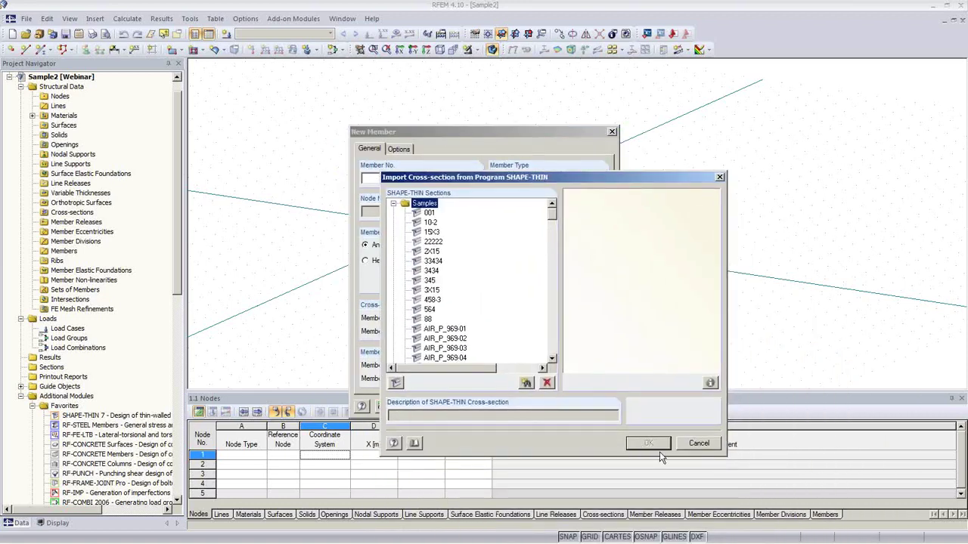
click(699, 443)
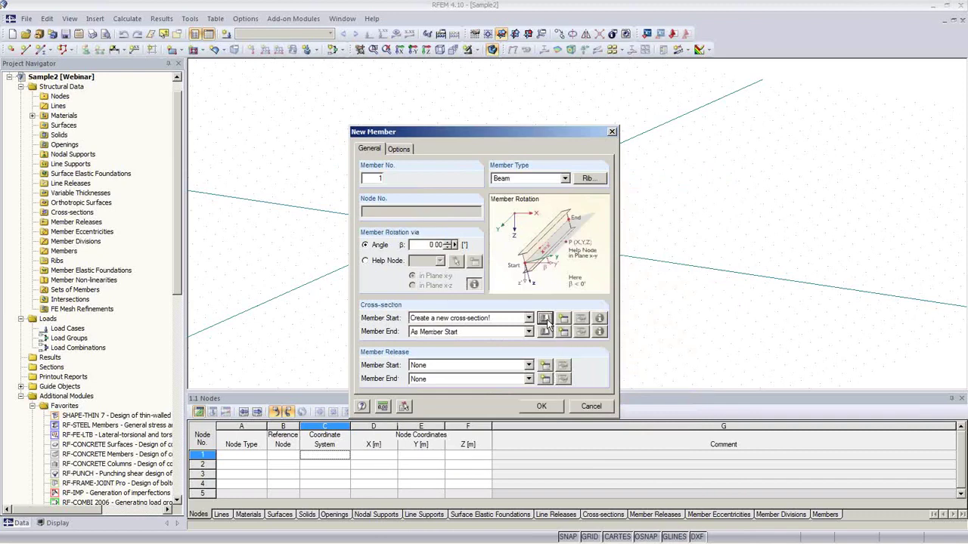
Step: Open the SHAPE-THIN import for the member start cross-section and select section 10-2 from Samples
click(545, 318)
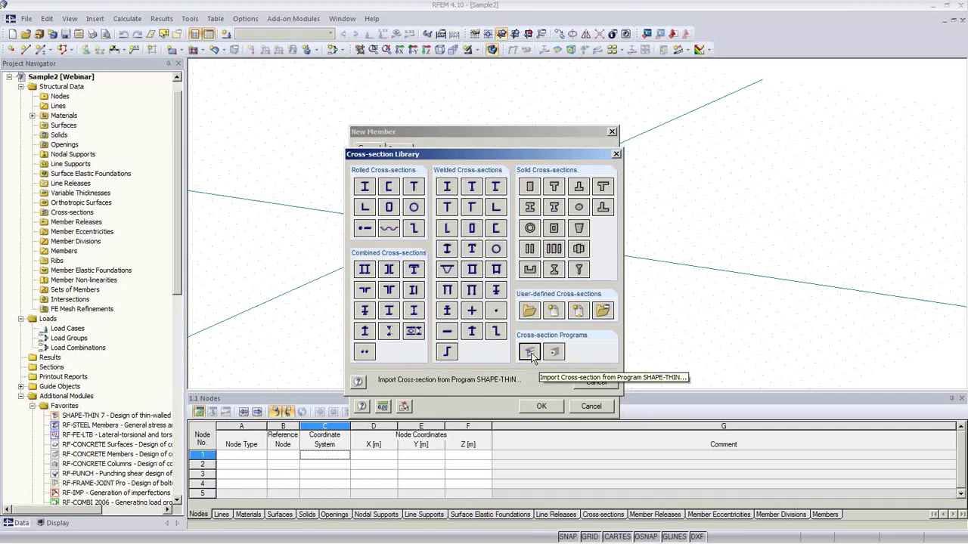
click(530, 352)
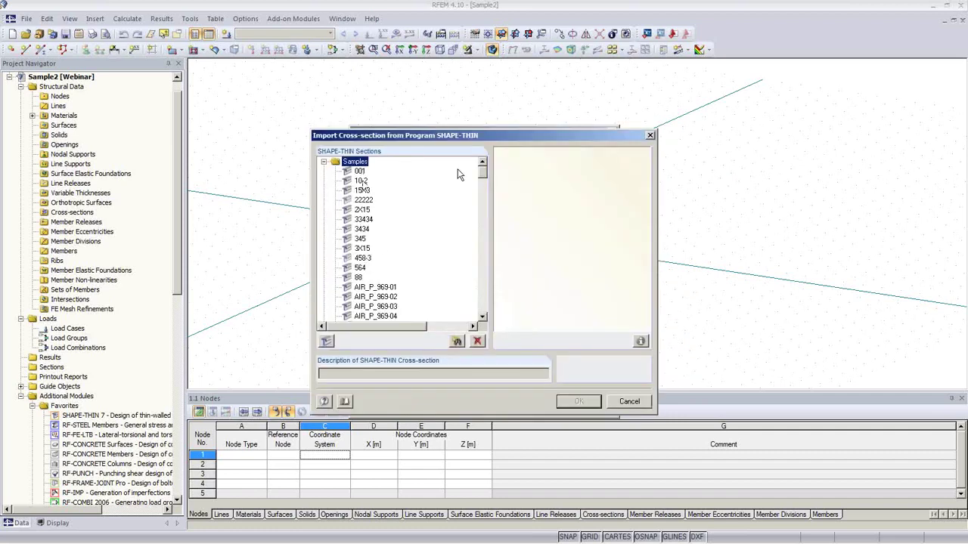
click(368, 211)
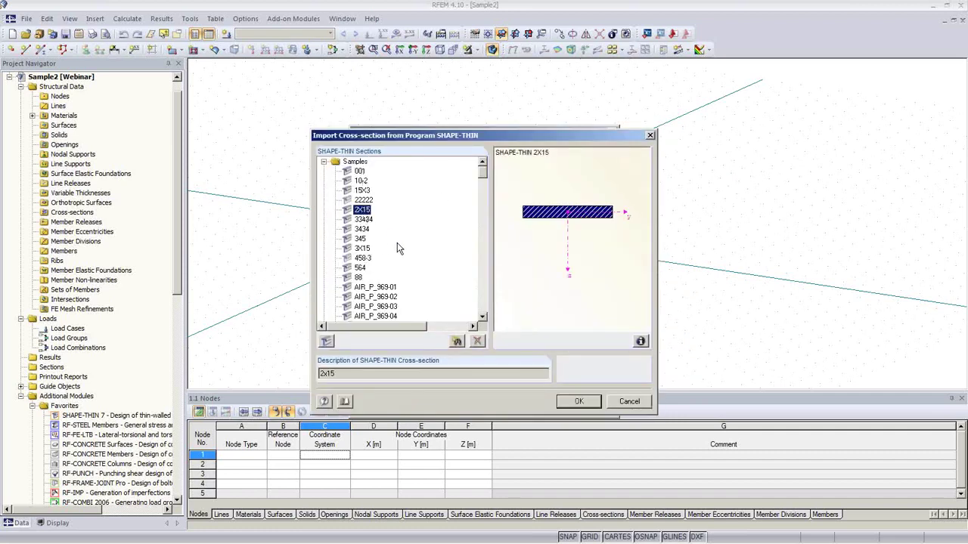
click(361, 181)
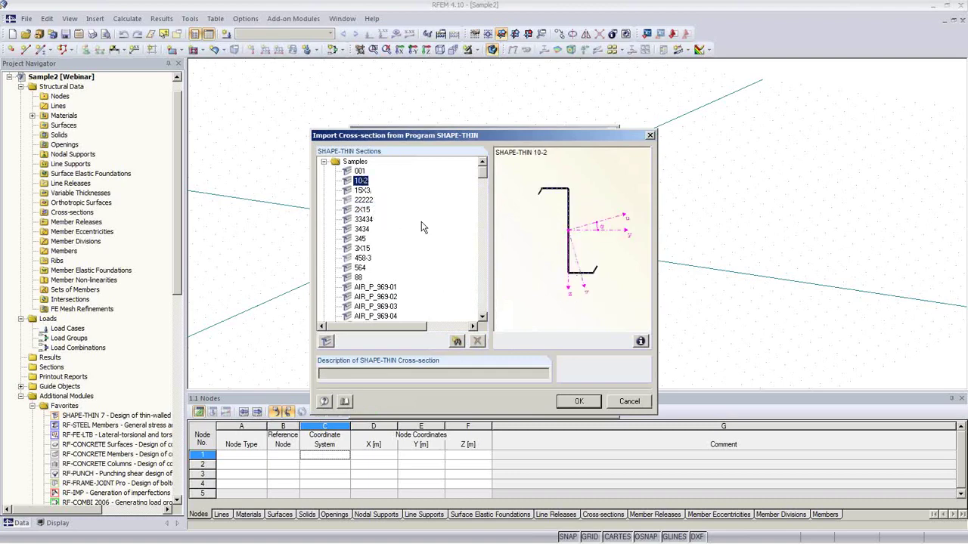
Step: Examine the cross-section values of SHAPE-THIN 10-2, in particular the angle of the principal axis
click(639, 343)
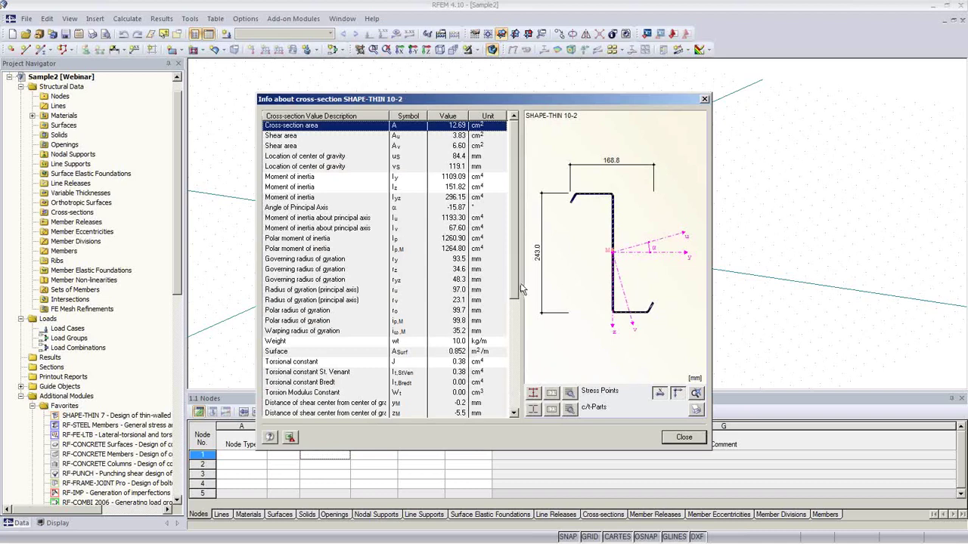
mouse_move(514, 281)
mouse_down()
mouse_move(511, 298)
mouse_move(505, 270)
mouse_up()
click(460, 209)
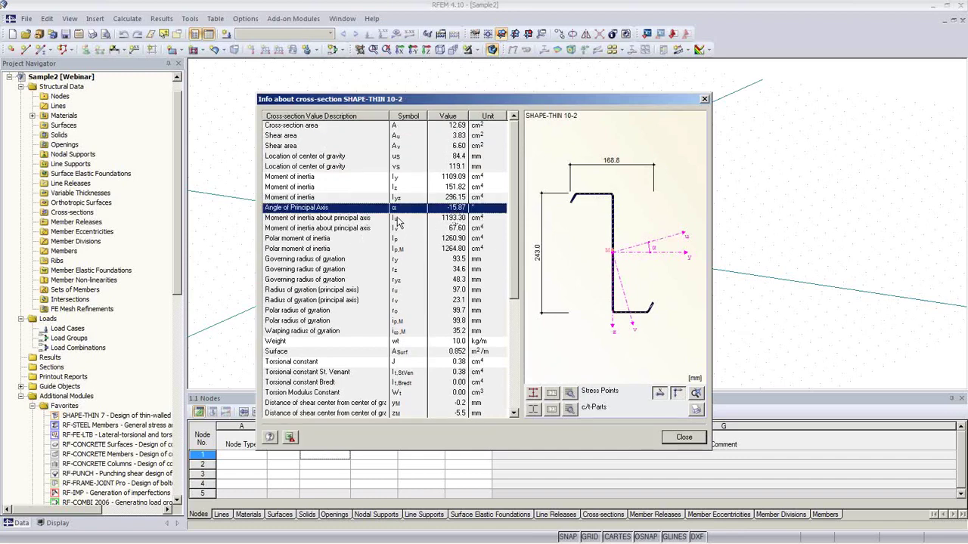
click(683, 438)
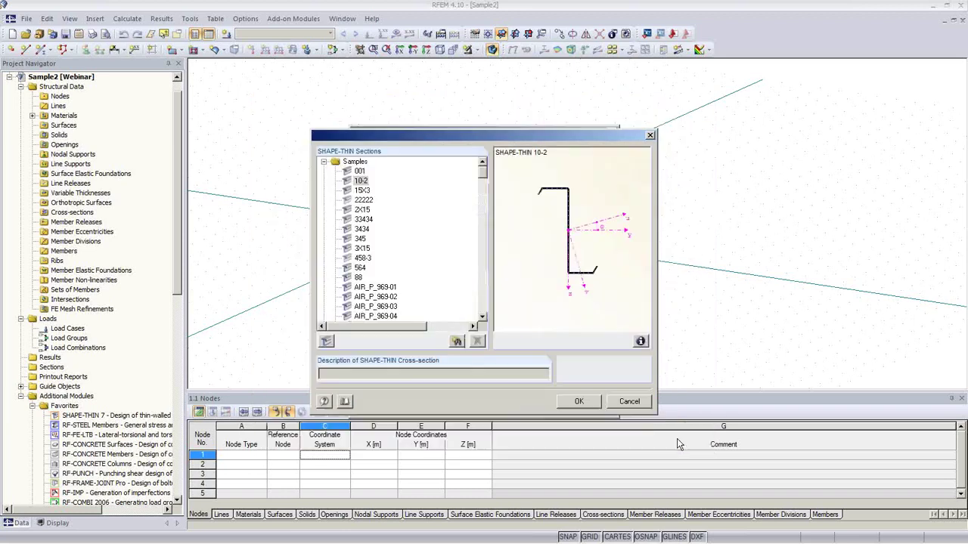
Step: Import section 10-2 with material Steel S 235 and accept it as the beam member's cross-section
click(578, 402)
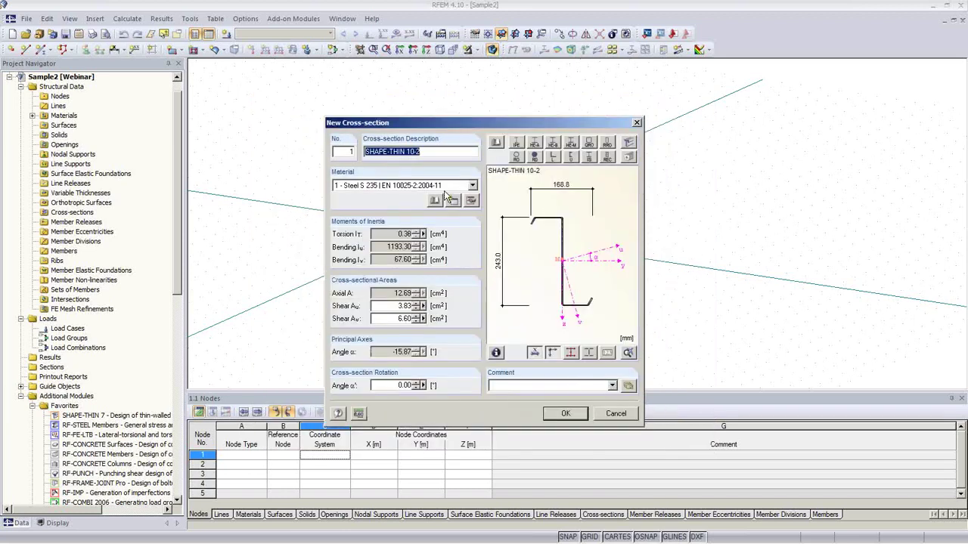
click(565, 413)
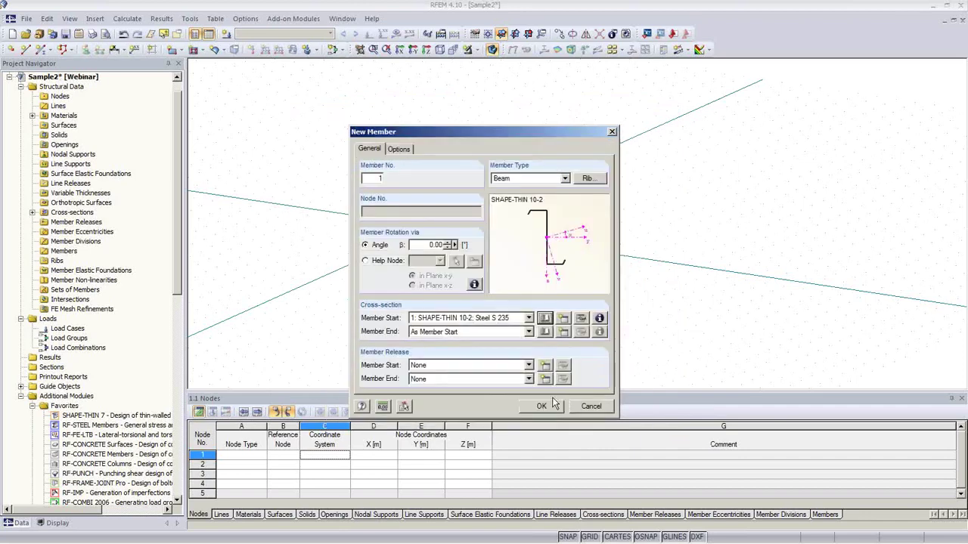
click(542, 407)
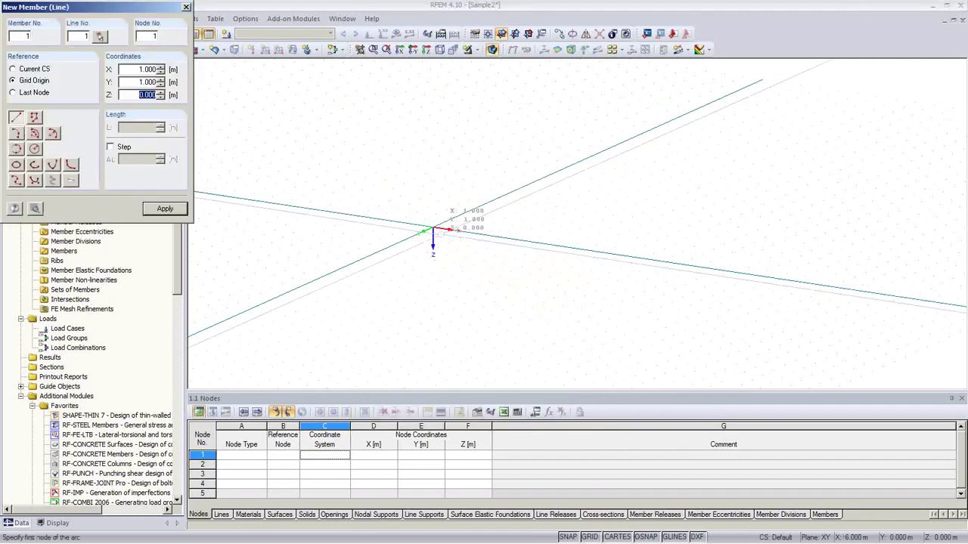
Step: Place the beam member along the X axis from the grid origin to X = 5.000 m and end member placement
click(432, 229)
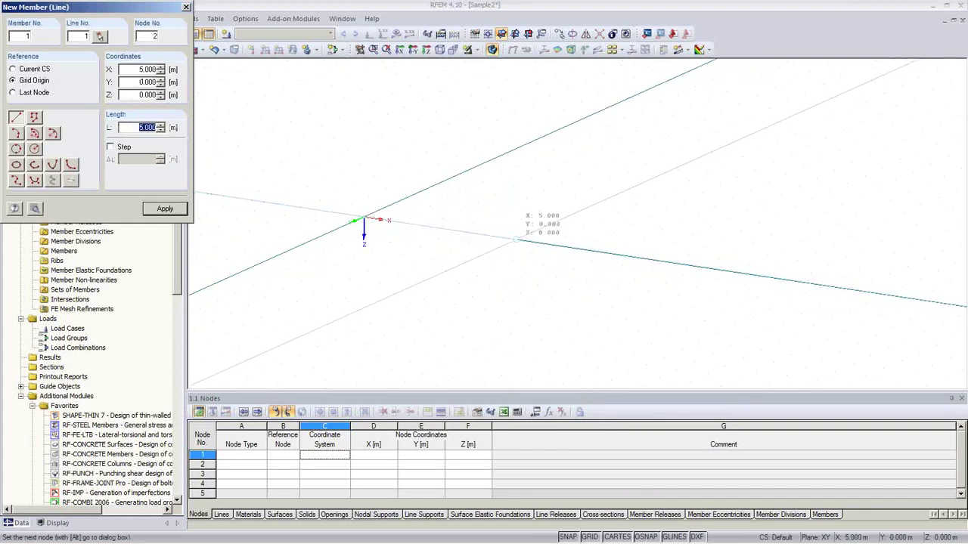
click(516, 239)
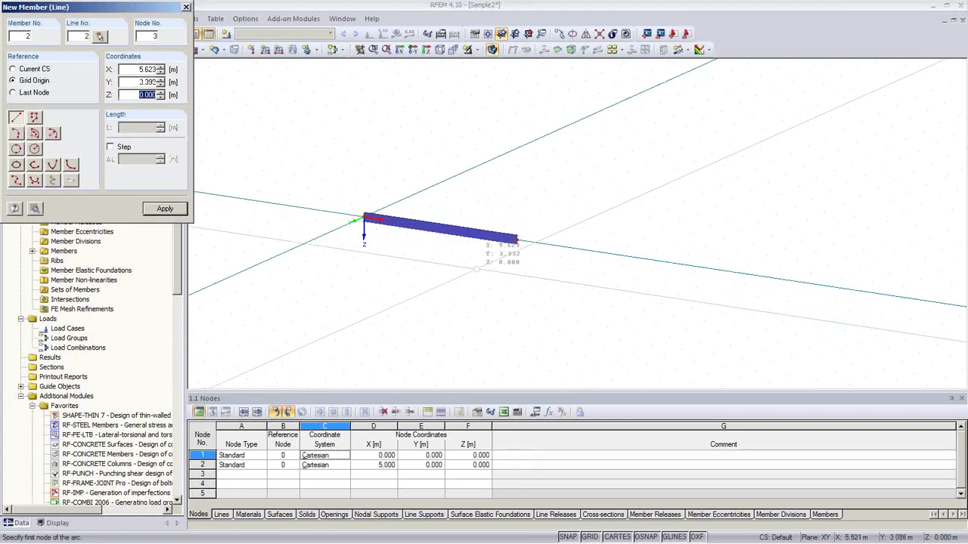
right_click(476, 269)
Step: Inspect the rendered Z-section beam from several angles and switch the structure display to line mode
scroll(478, 272, up, 4)
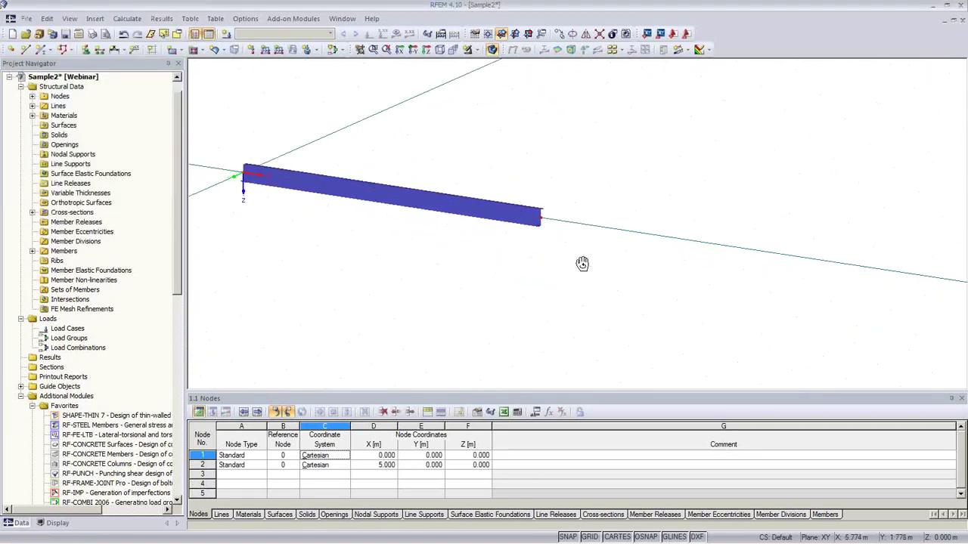
ctrl+middle_drag(583, 264, 407, 184)
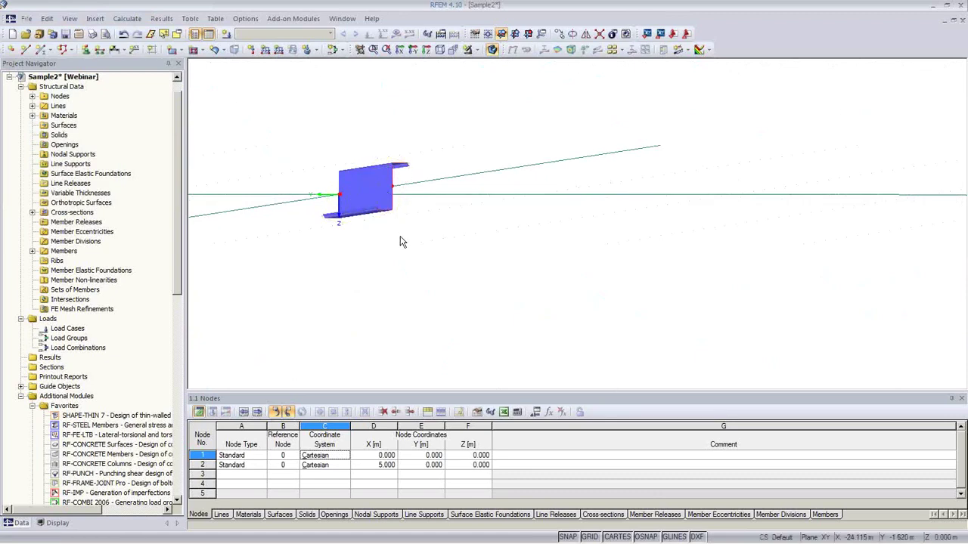
ctrl+middle_drag(402, 239, 518, 76)
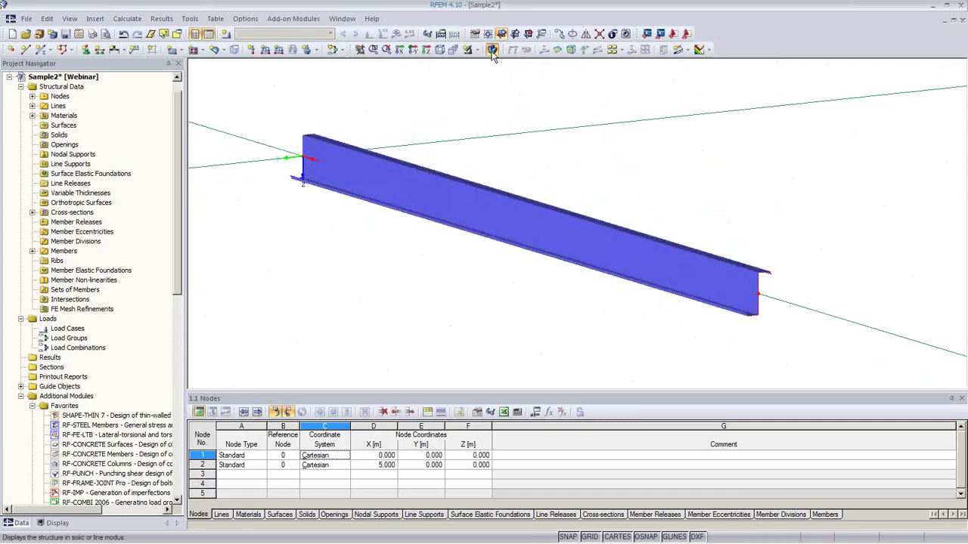
click(493, 50)
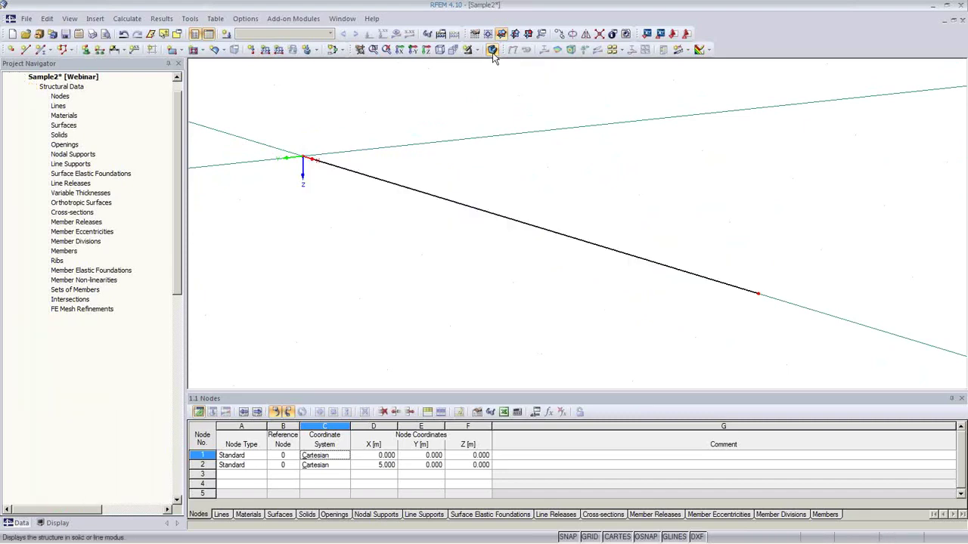
click(492, 50)
click(492, 50)
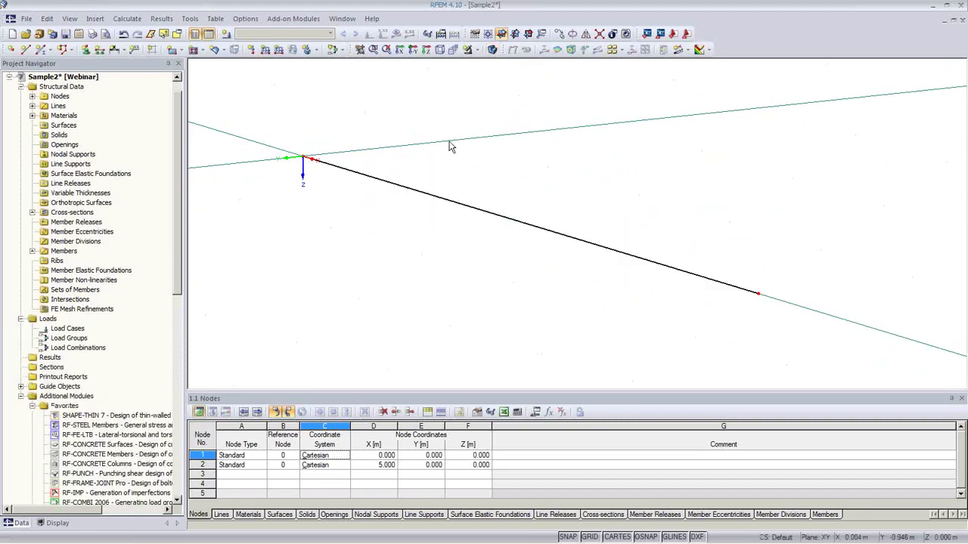
ctrl+middle_drag(449, 146, 374, 252)
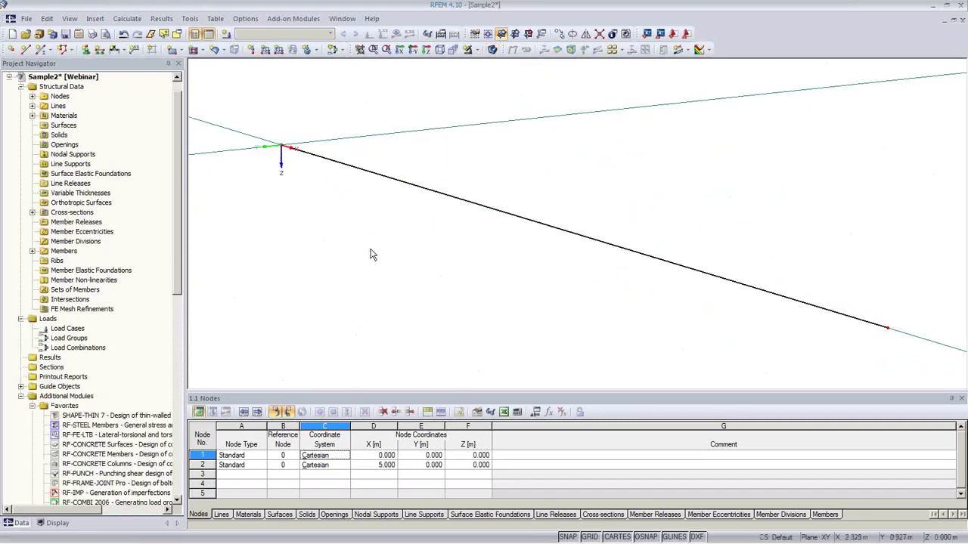
Step: Define a nodal support with uX', uY', uZ' and φX' fixed and φY', φZ' free, and place it on the beam's start node
click(87, 51)
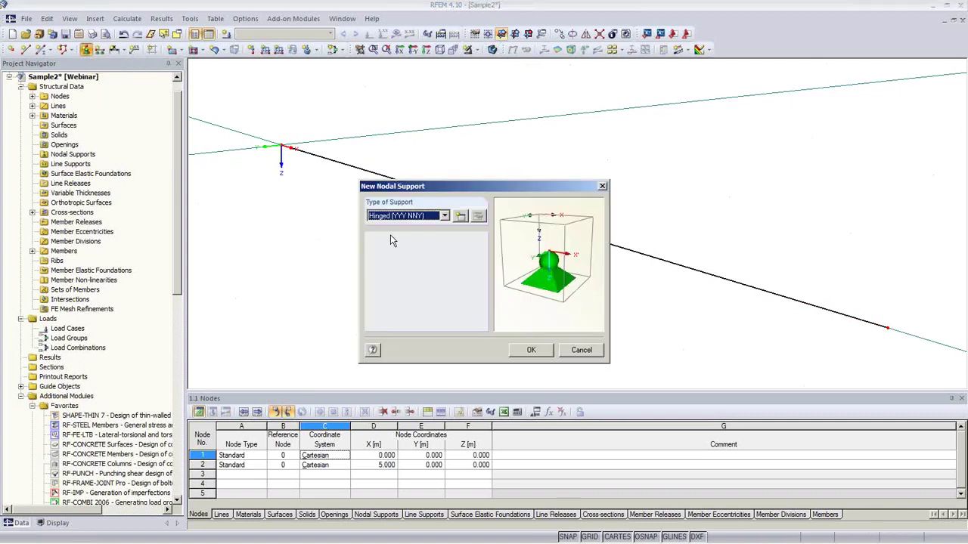
click(460, 216)
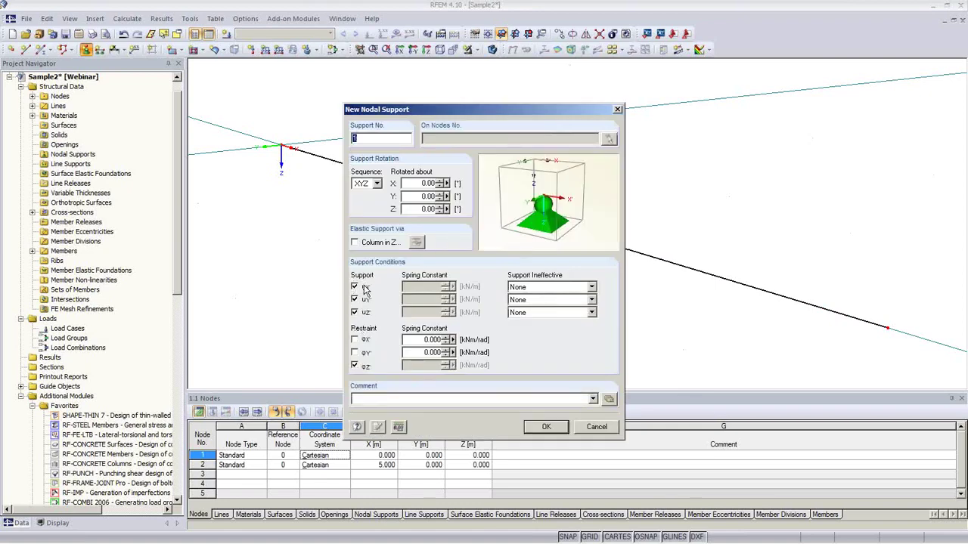
click(355, 340)
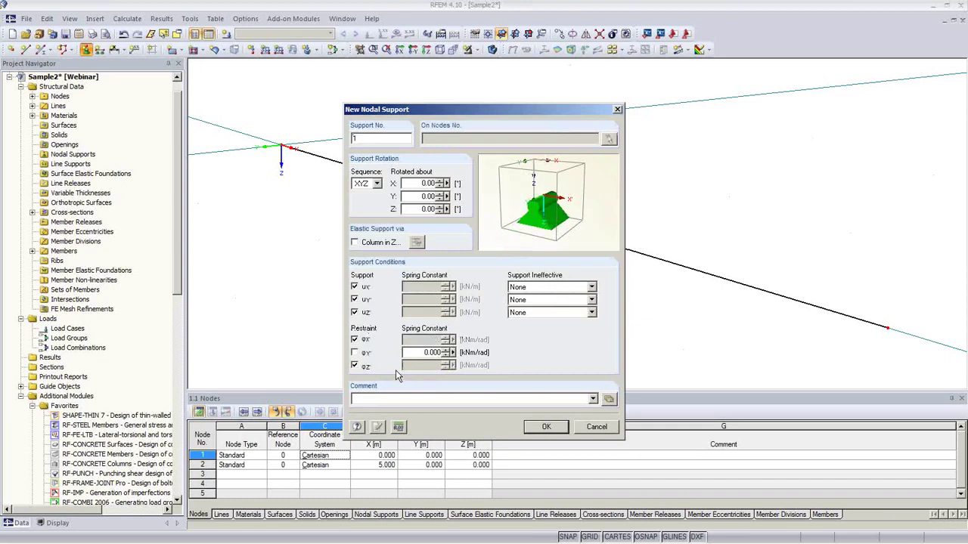
click(355, 366)
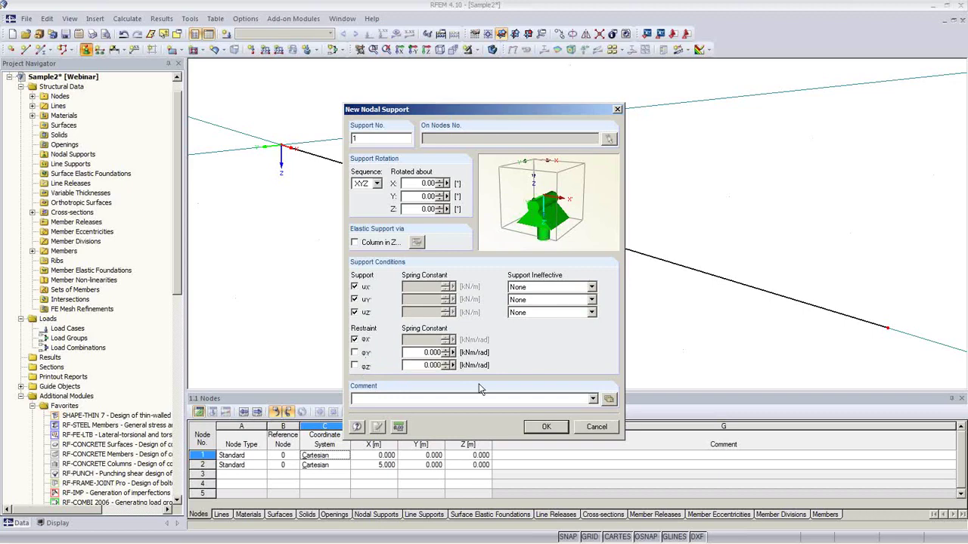
click(561, 431)
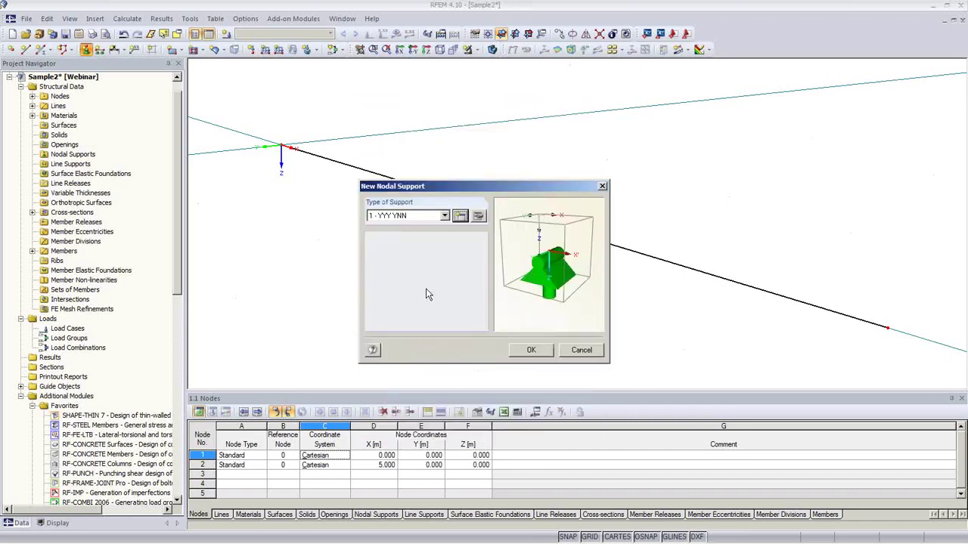
click(537, 357)
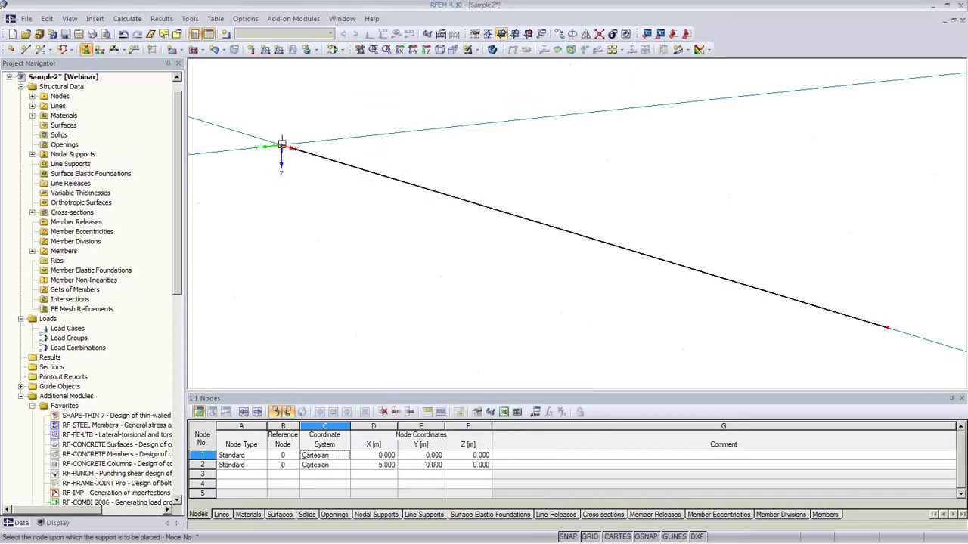
click(280, 145)
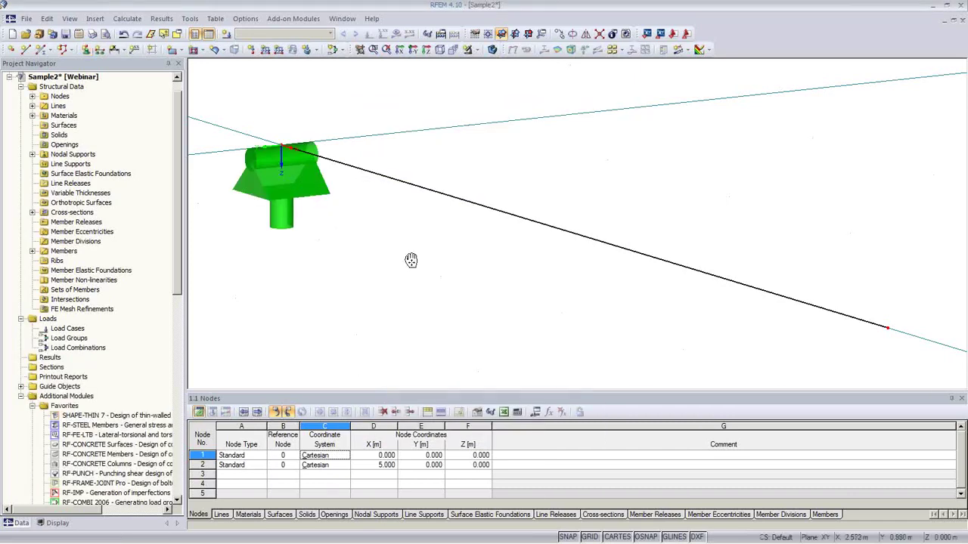
Step: Add a support at the beam's end node with only uY', uZ' and φX' fixed, and restore the solid display
middle_drag(408, 261, 393, 240)
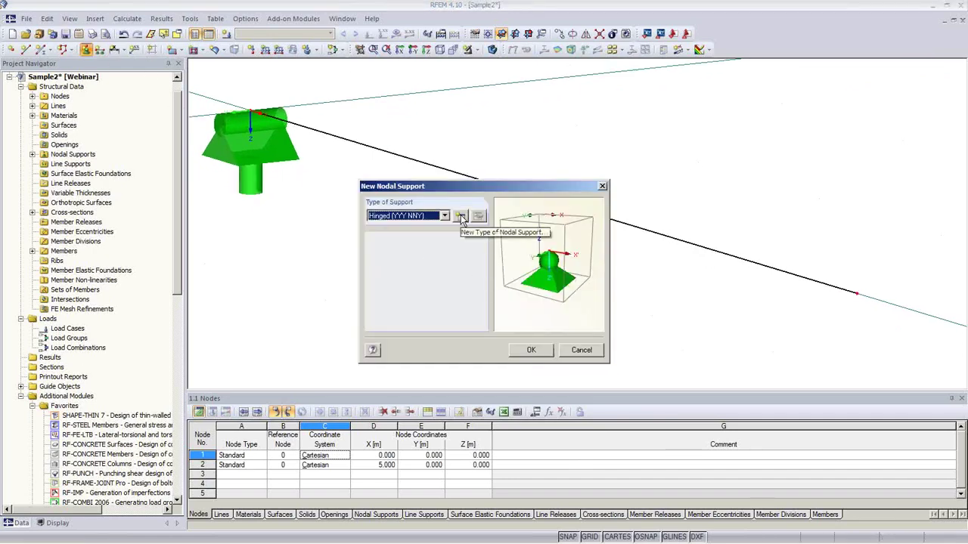
click(461, 218)
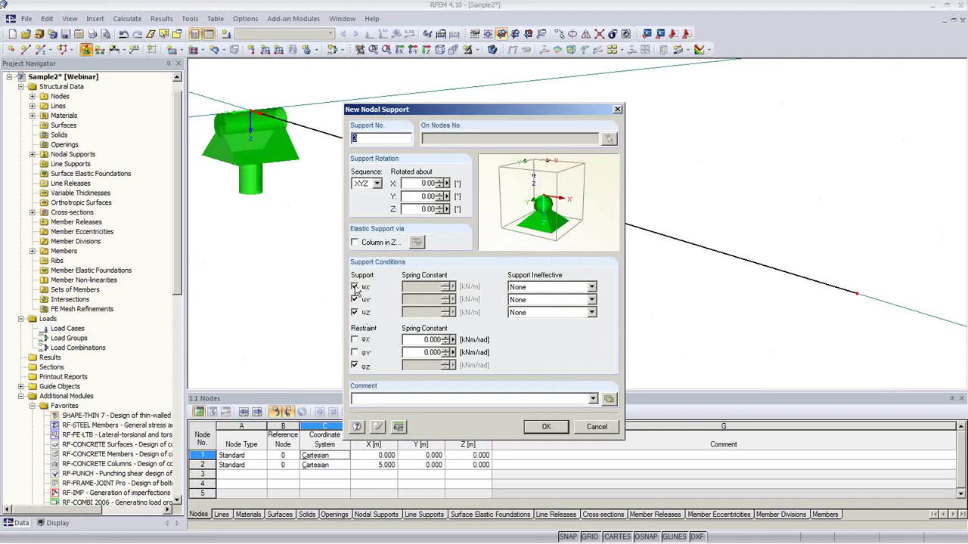
click(354, 288)
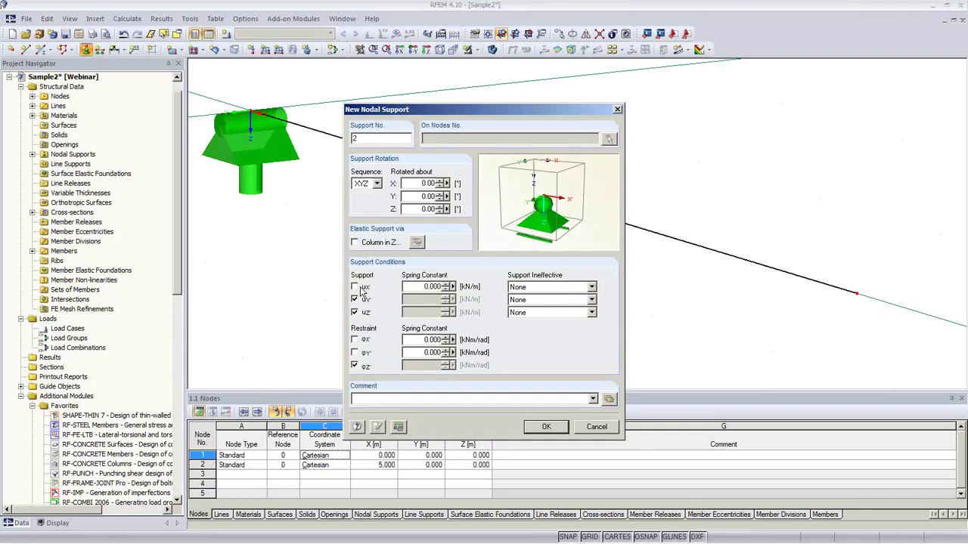
click(355, 365)
click(354, 339)
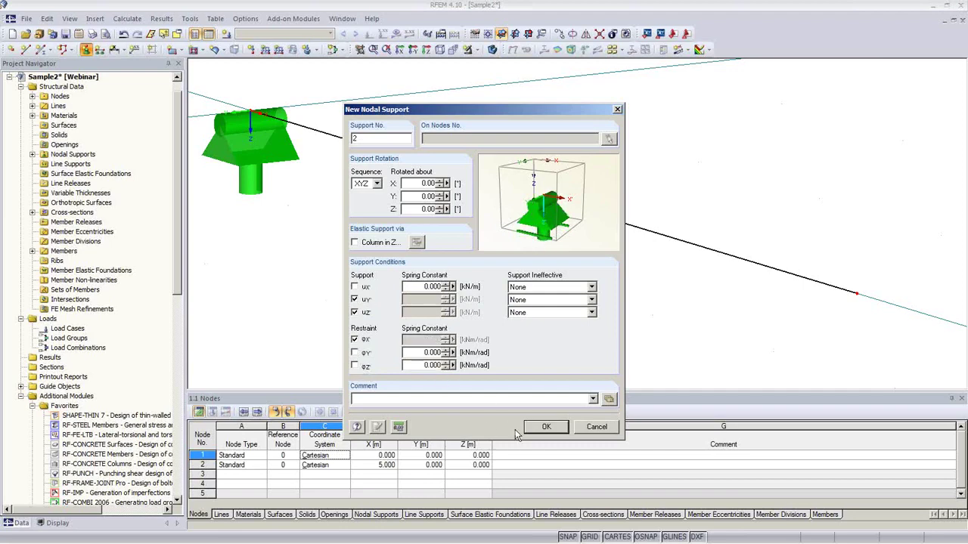
click(546, 428)
click(532, 350)
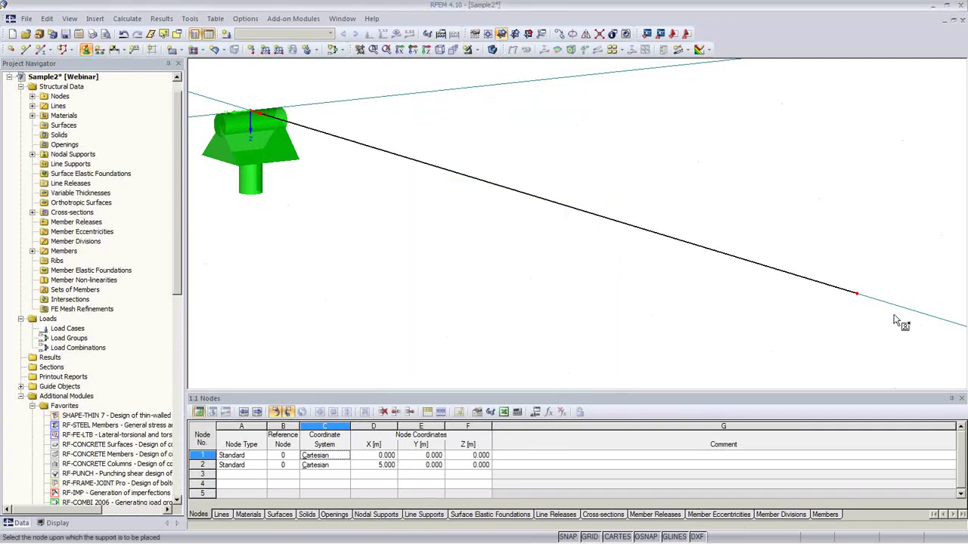
click(855, 294)
key(Escape)
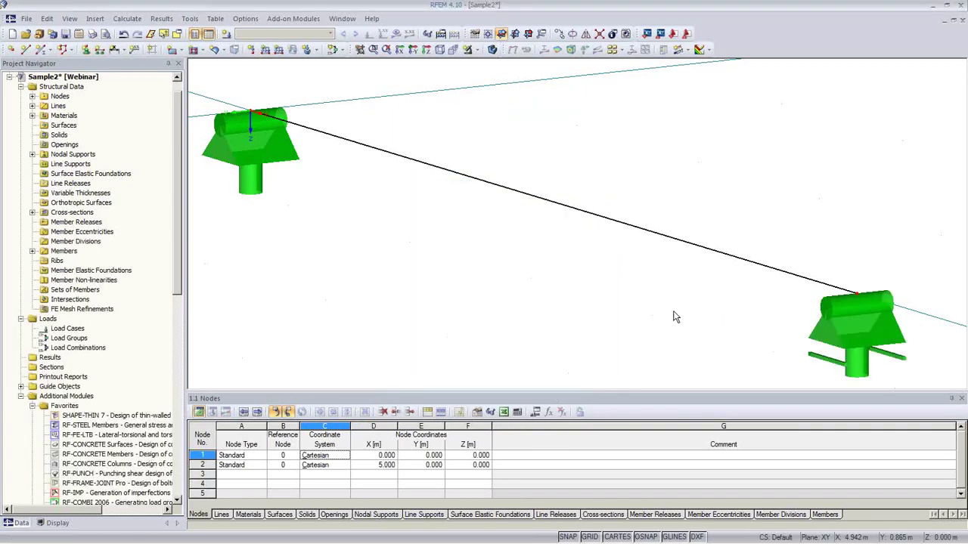
scroll(626, 267, down, 2)
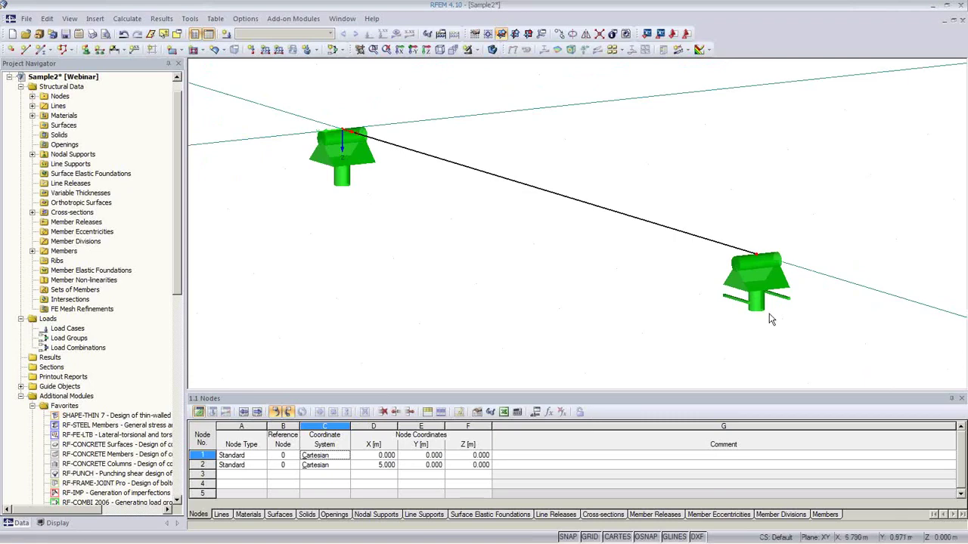
click(492, 51)
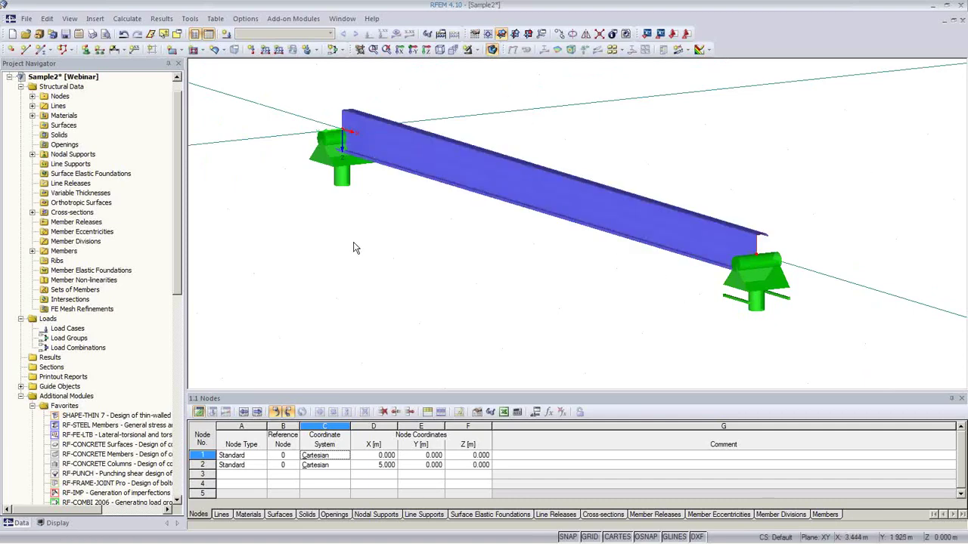
Step: Create permanent load case 1 described as Full Load, with self-weight excluded and an LC factor of 1.00
click(225, 33)
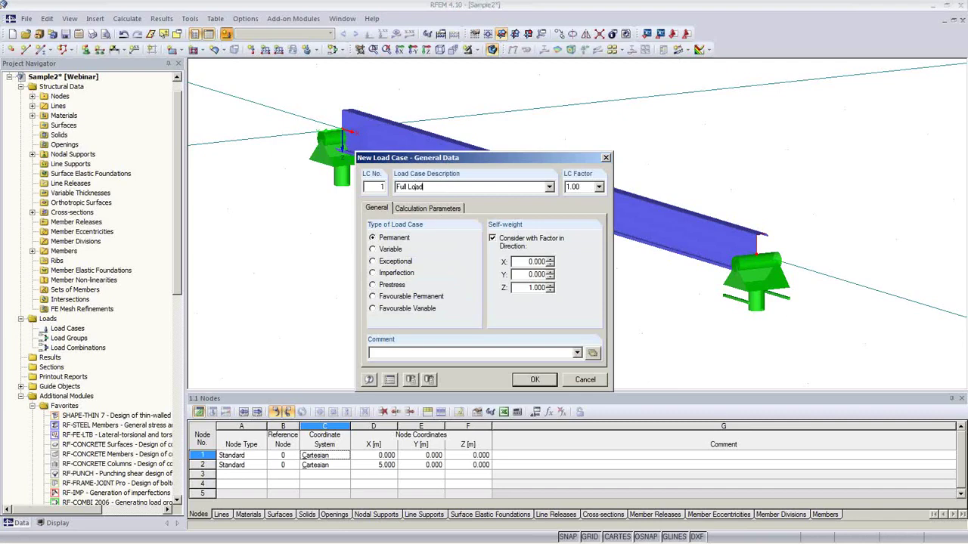
click(500, 242)
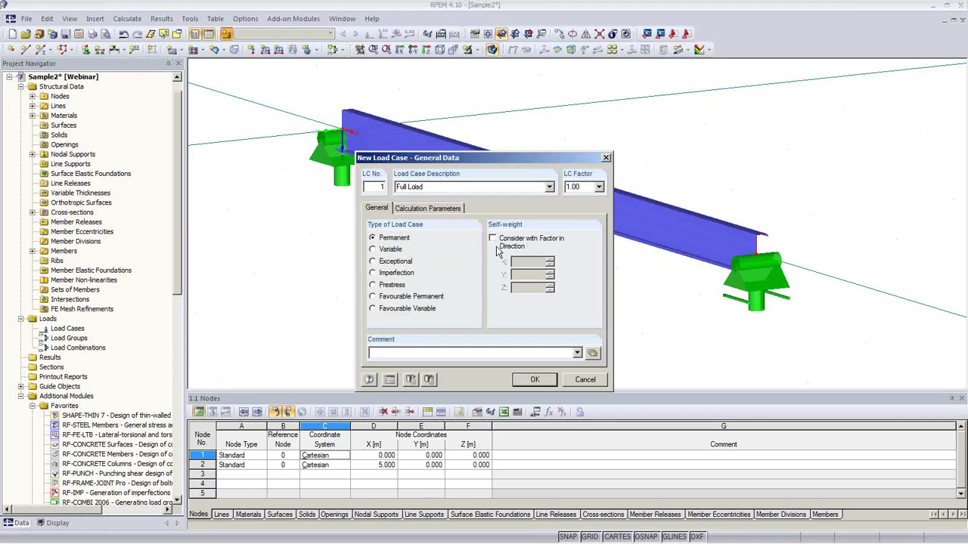
click(534, 380)
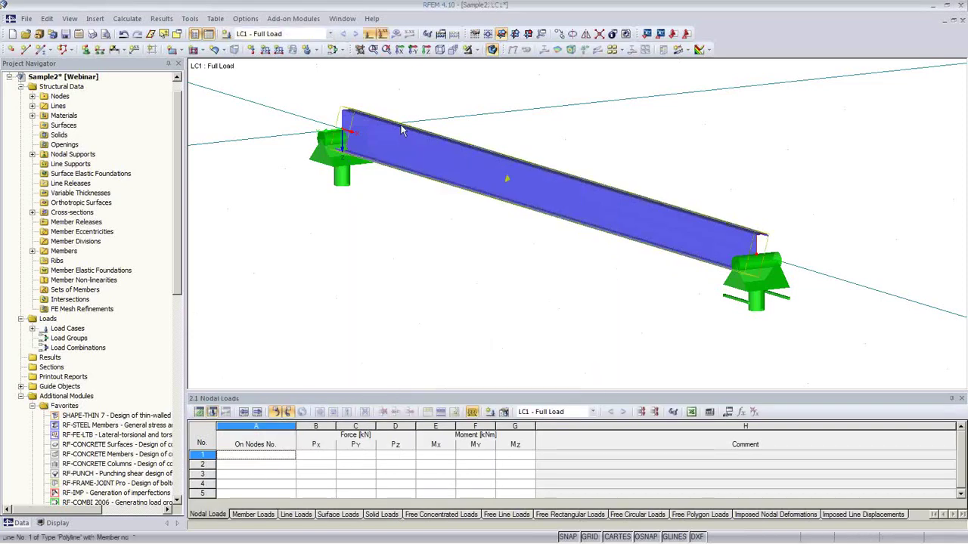
Step: Apply a uniform member force load of 2 kN/m in global direction ZL to the Z-section beam
click(265, 50)
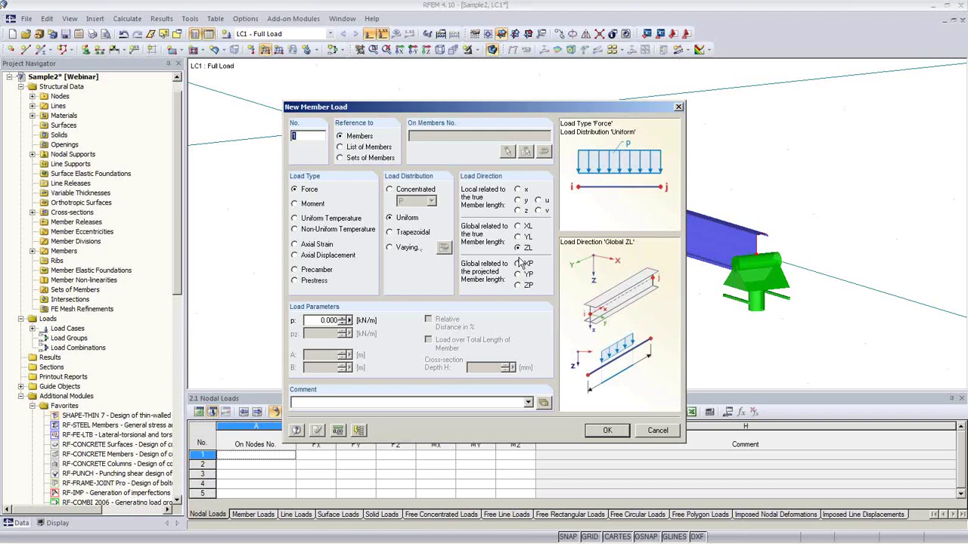
click(326, 320)
text(2)
click(595, 431)
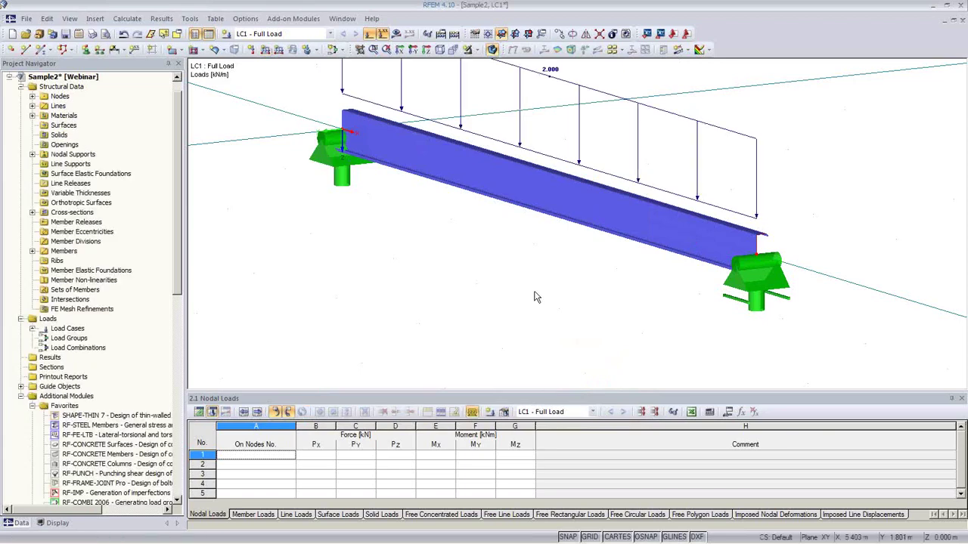
Step: Calculate the Full Load case and inspect the beam's total deformation u, including looking along the beam axis
scroll(533, 297, down, 2)
ctrl+middle_drag(568, 283, 497, 261)
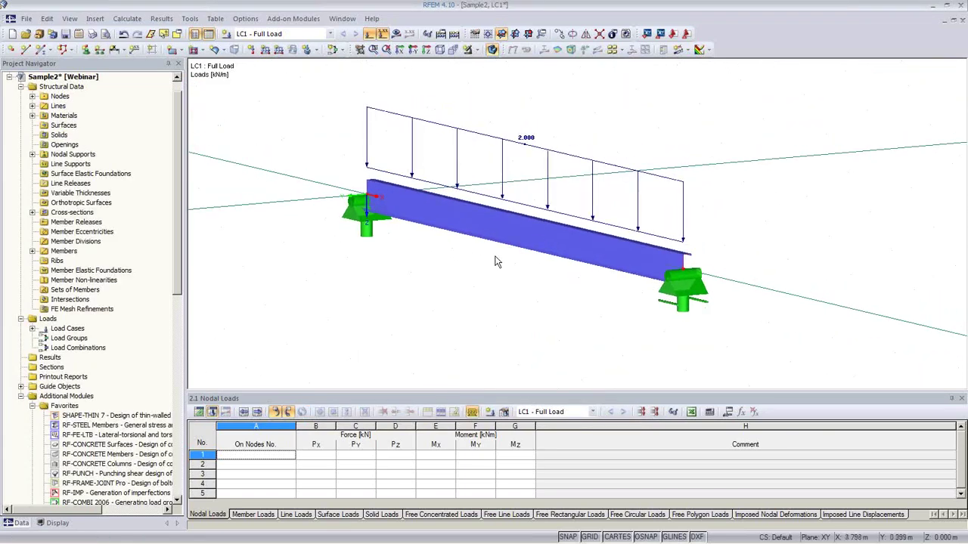
click(395, 33)
click(454, 303)
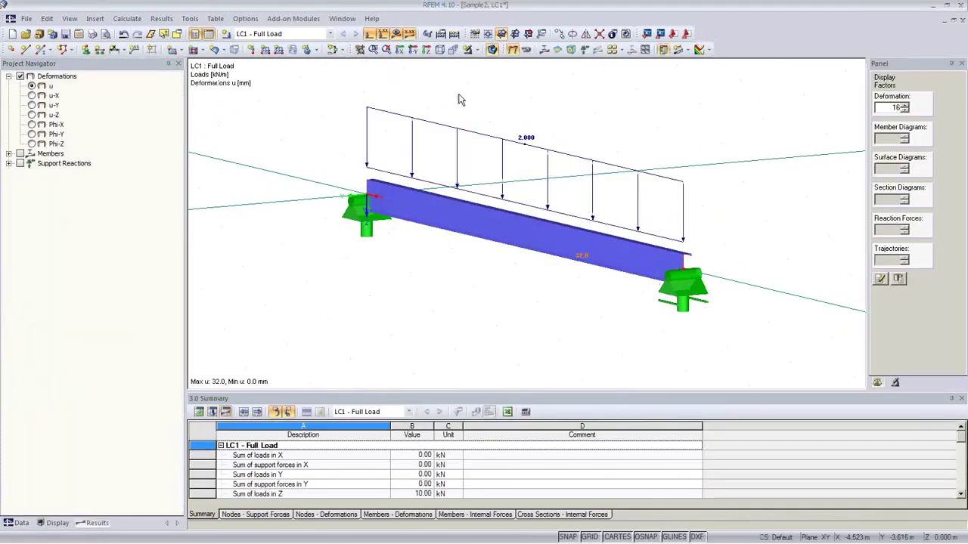
ctrl+middle_drag(593, 271, 426, 260)
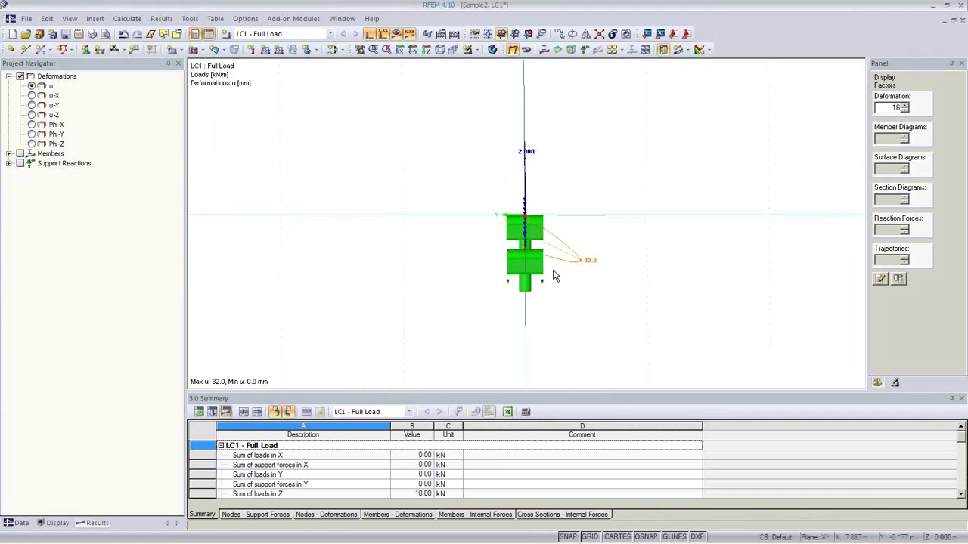
ctrl+middle_drag(582, 259, 562, 352)
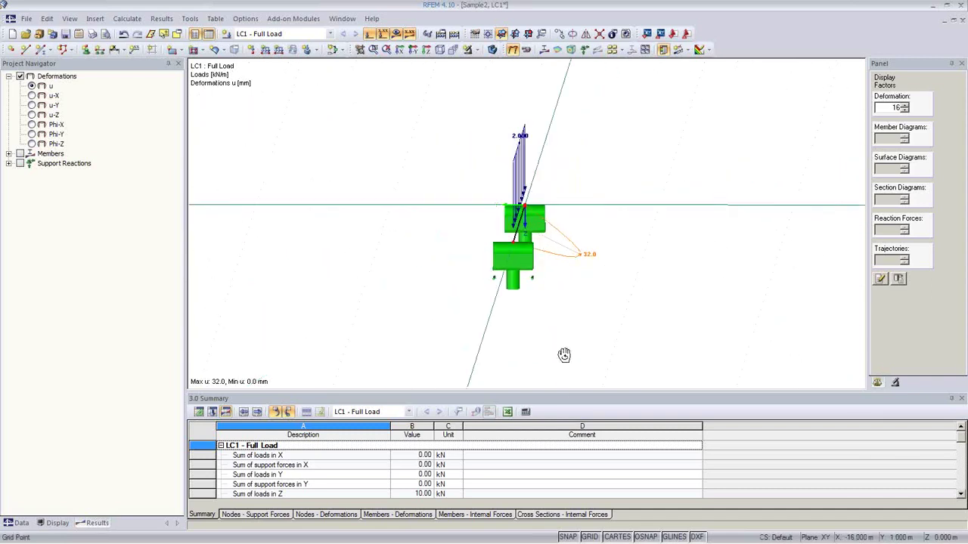
Step: Display the member internal forces and compare the M-u and M-v bending moment diagrams about the principal axes
click(544, 50)
ctrl+middle_drag(582, 190, 649, 330)
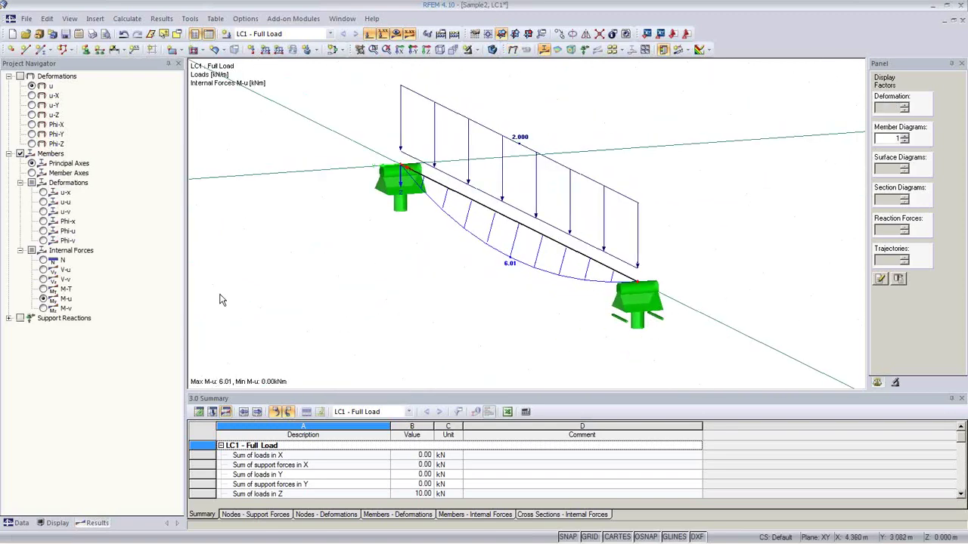
click(43, 308)
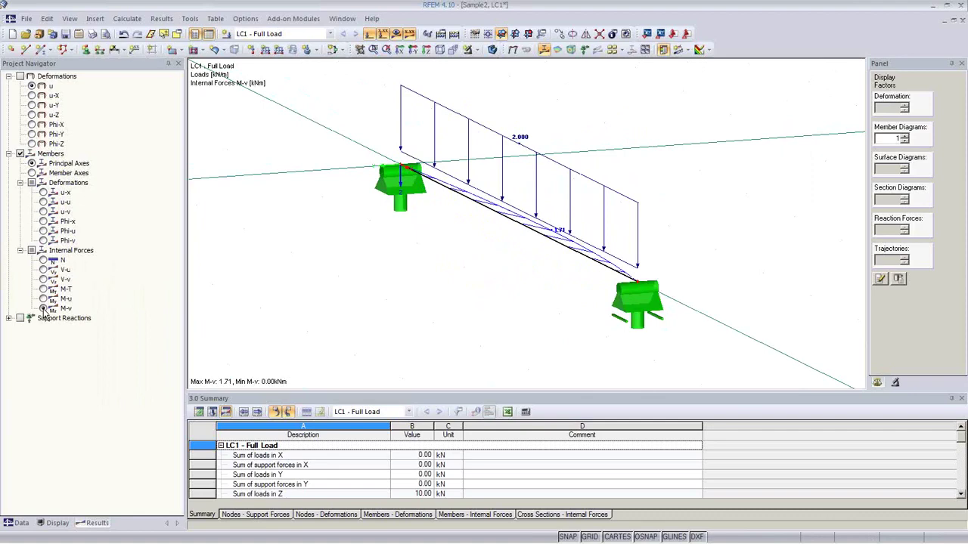
click(43, 299)
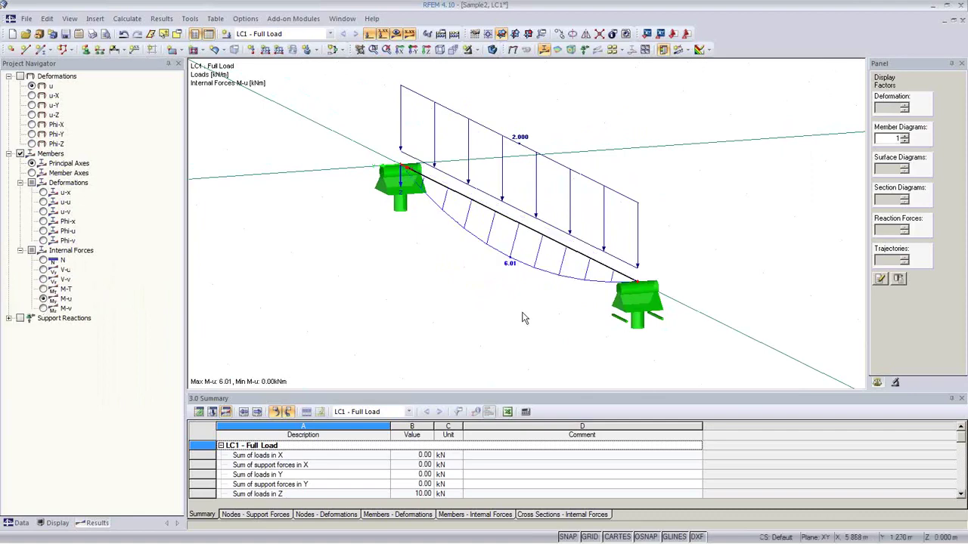
mouse_move(521, 318)
ctrl+middle_down()
mouse_move(430, 285)
mouse_move(517, 299)
ctrl+middle_up()
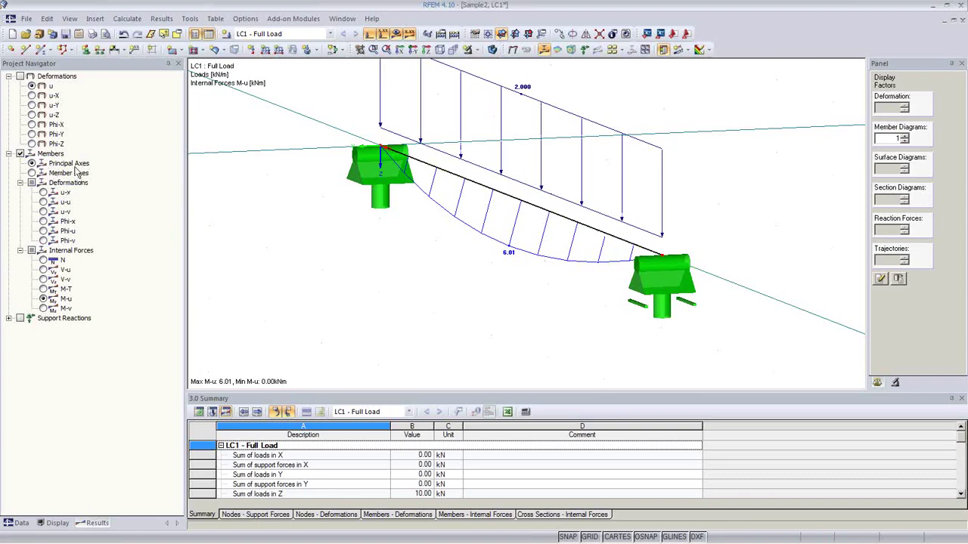
Step: Show the member results about the member axes and examine the M-y moment diagram from different angles
click(32, 173)
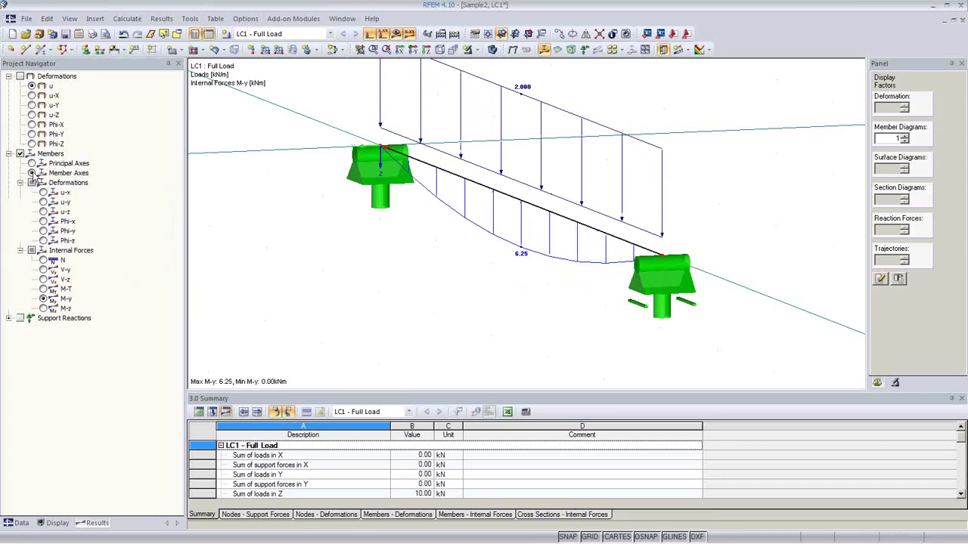
mouse_move(475, 301)
ctrl+middle_down()
mouse_move(350, 279)
mouse_move(466, 285)
ctrl+middle_up()
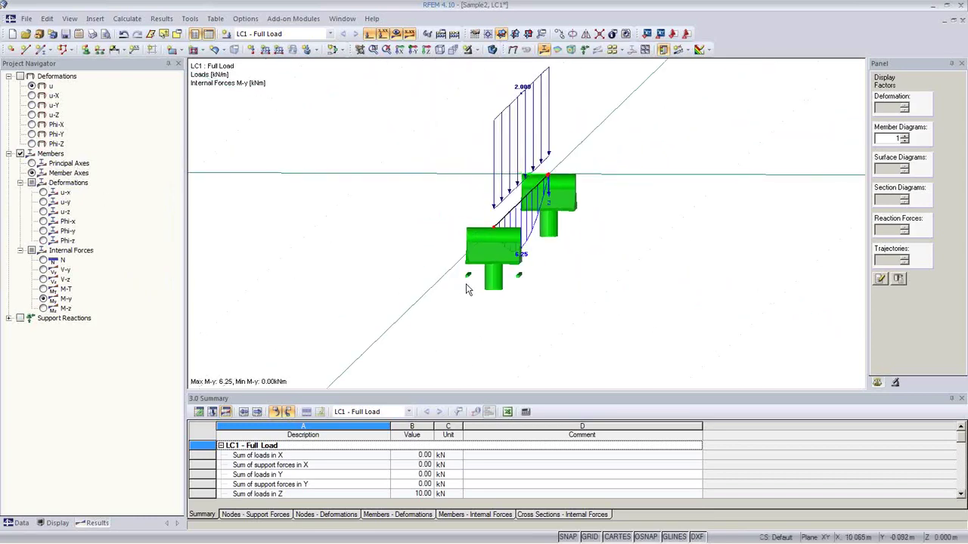
ctrl+middle_drag(411, 296, 500, 304)
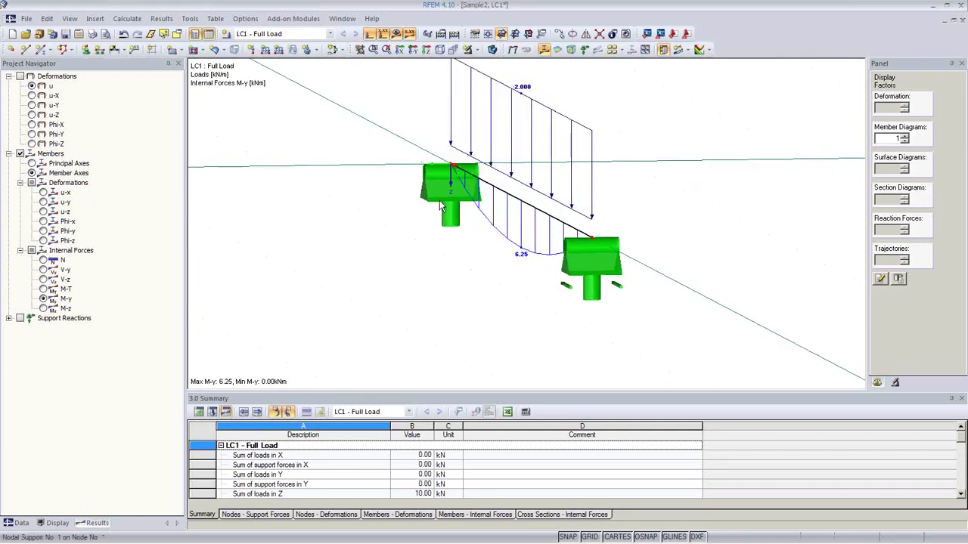
Step: Turn on the solid beam display and examine the M-y diagram's orientation relative to the Z-section from several angles
click(492, 49)
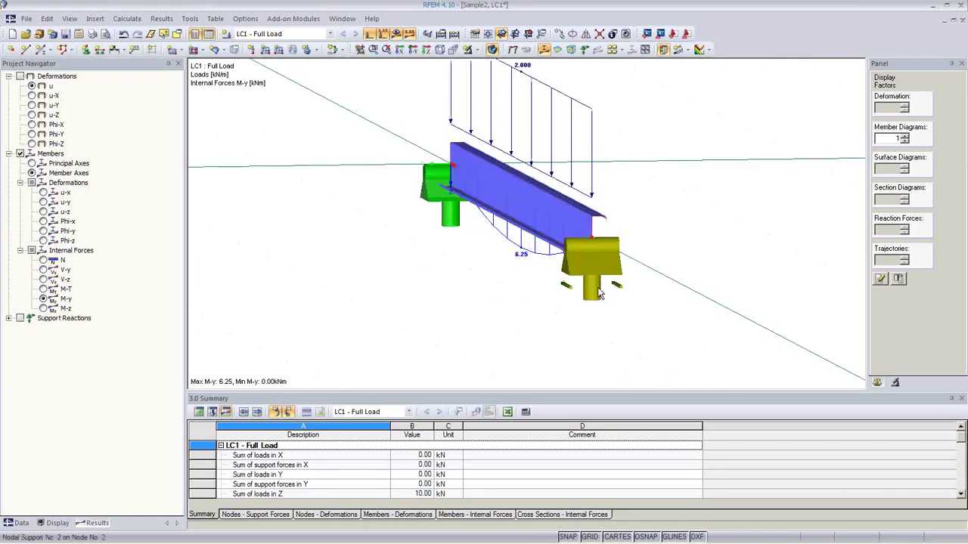
ctrl+middle_drag(597, 286, 592, 326)
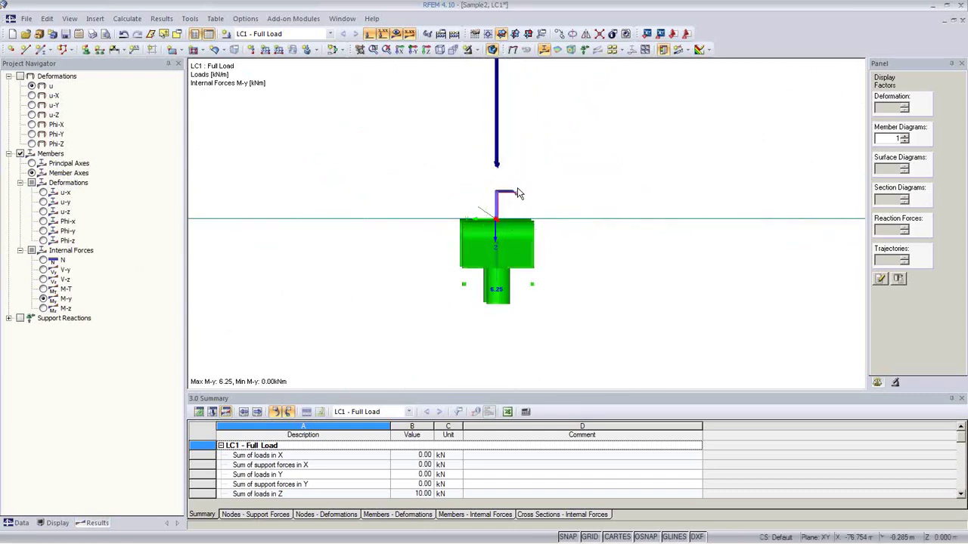
ctrl+middle_drag(406, 325, 492, 341)
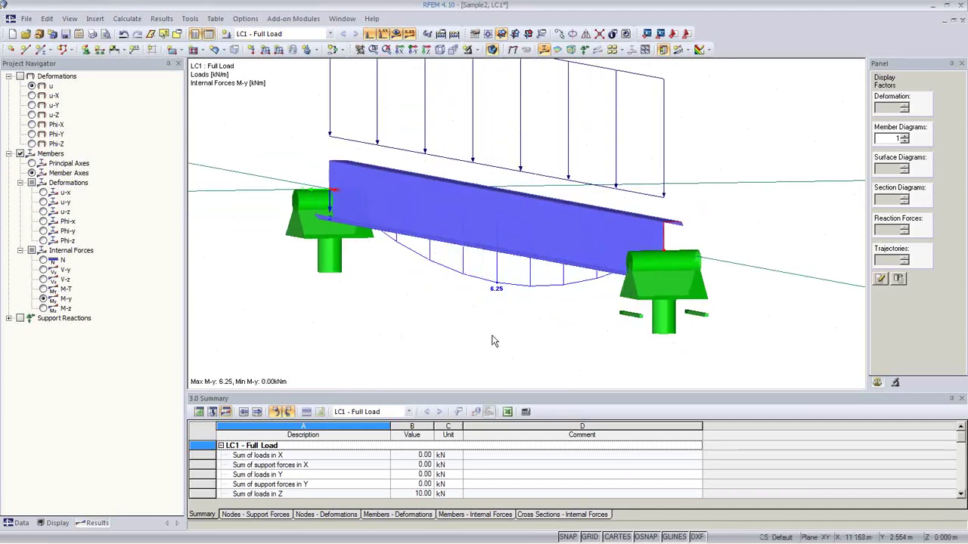
ctrl+middle_drag(527, 305, 485, 311)
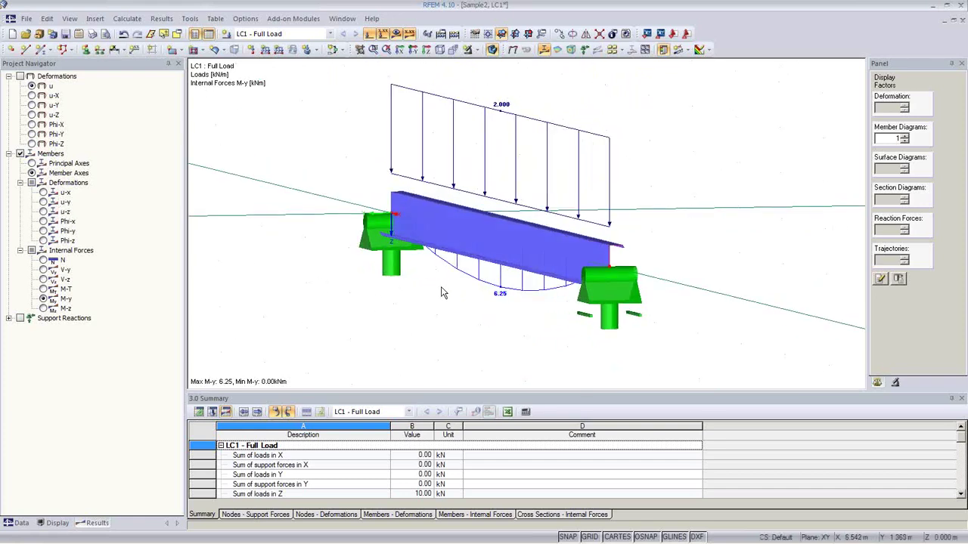
ctrl+middle_drag(455, 288, 533, 315)
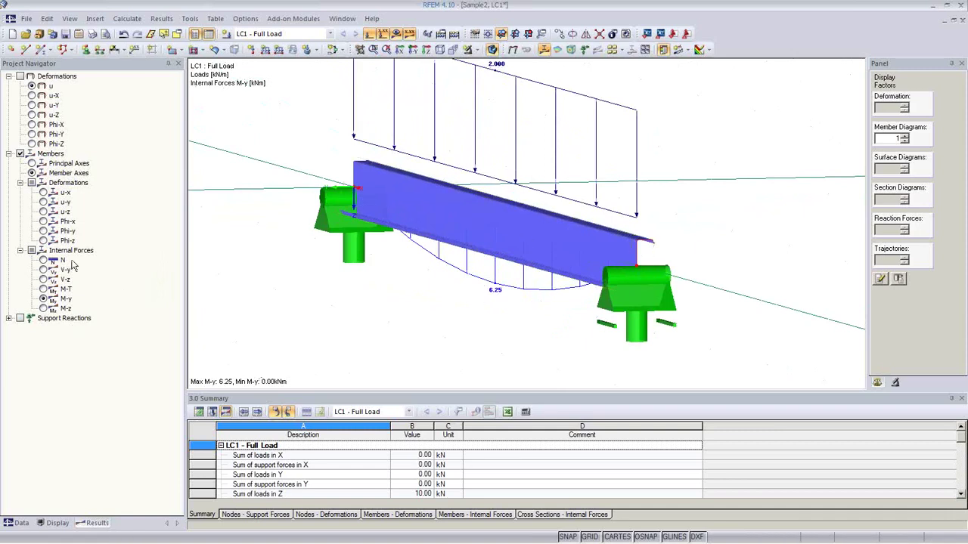
Step: Compare the moment diagrams for principal and member axes, leave principal axes with M-u shown, and return to the project data tree
click(32, 163)
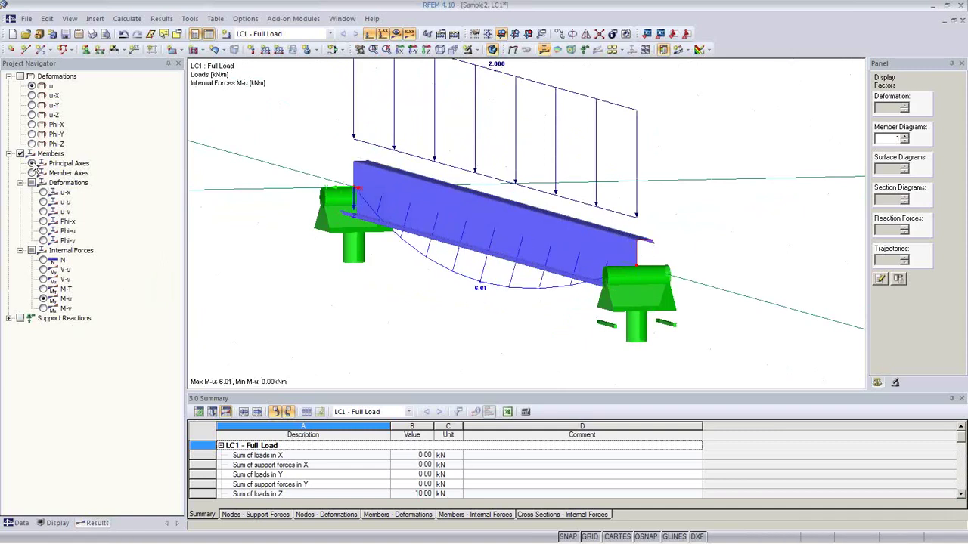
click(33, 174)
click(32, 165)
click(33, 172)
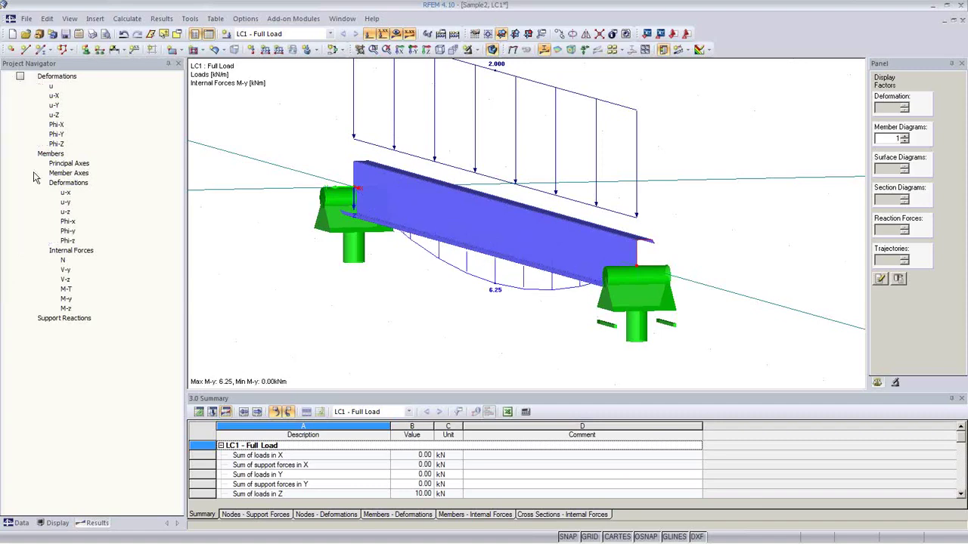
click(32, 166)
ctrl+middle_drag(371, 304, 349, 311)
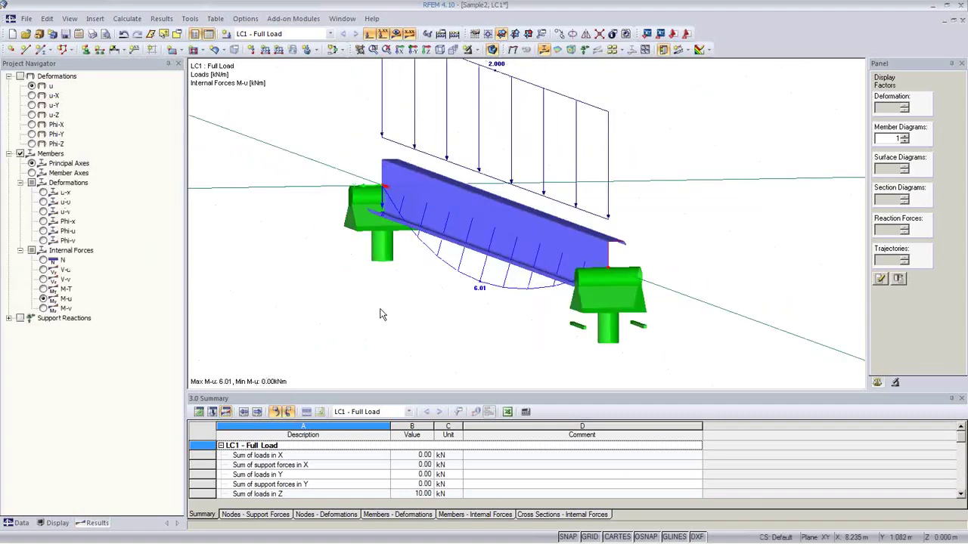
click(30, 522)
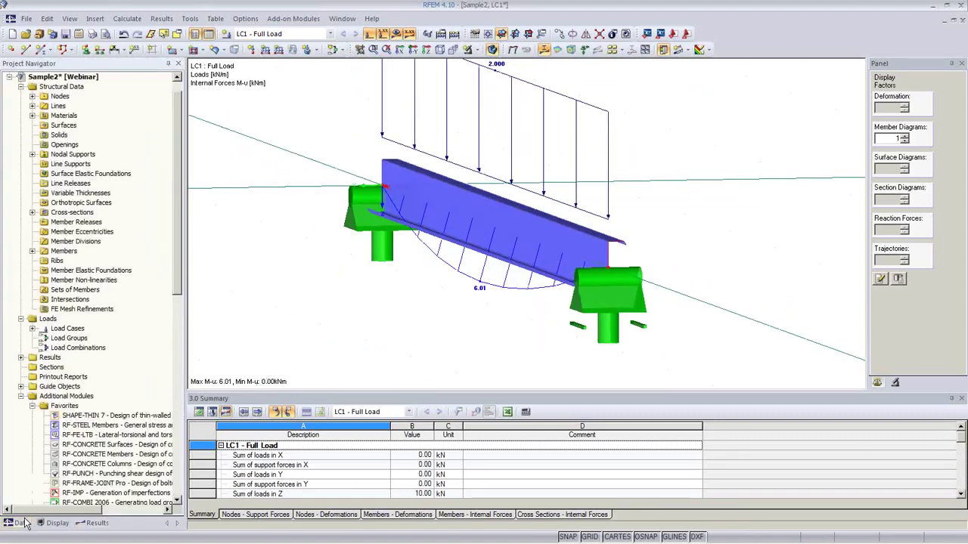
Step: Run the RF-STEEL Members stress analysis for the Full Load case and review the internal forces, parts list and cross-section stresses
double_click(102, 425)
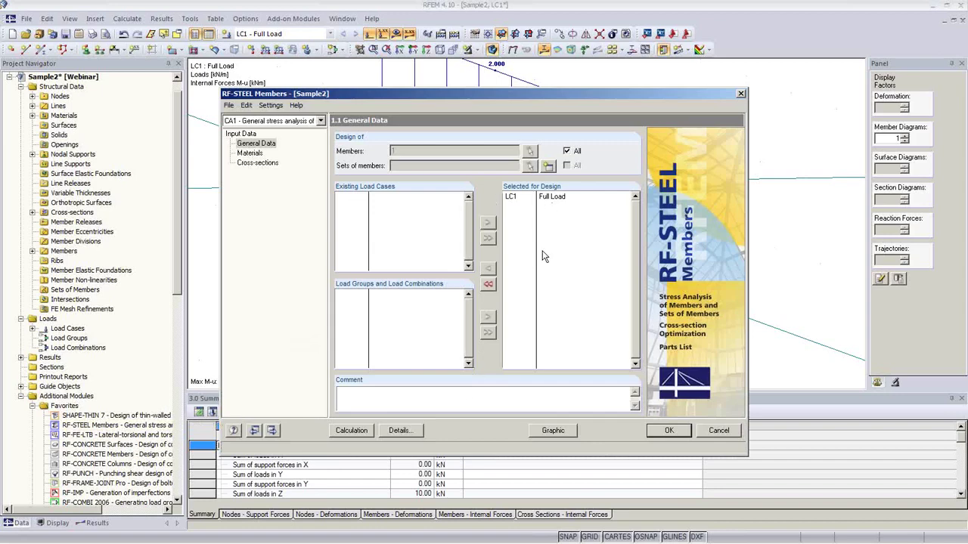
click(351, 431)
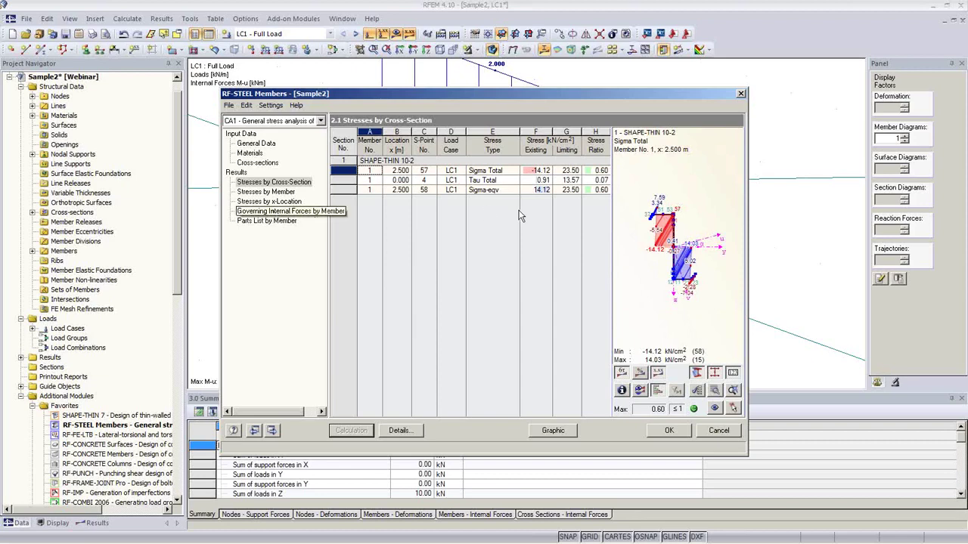
click(278, 211)
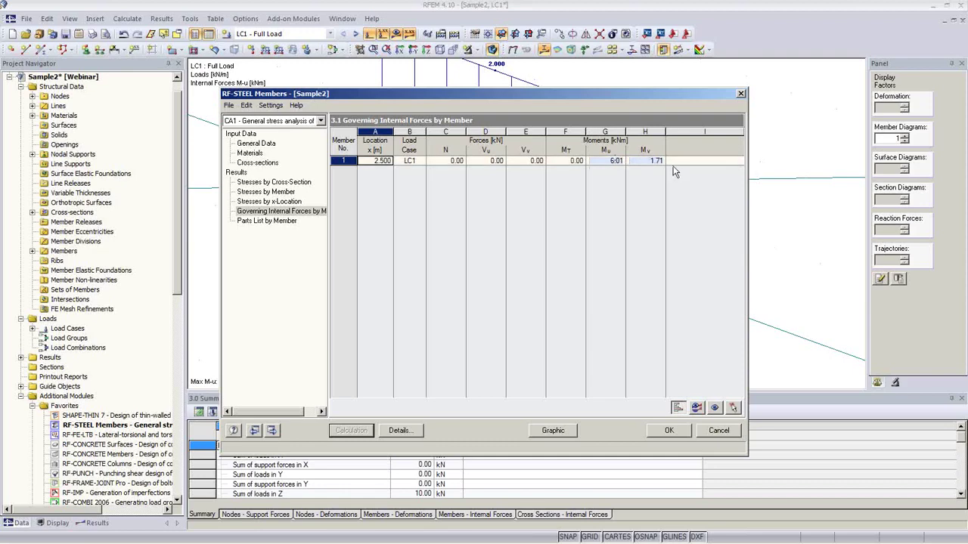
click(277, 221)
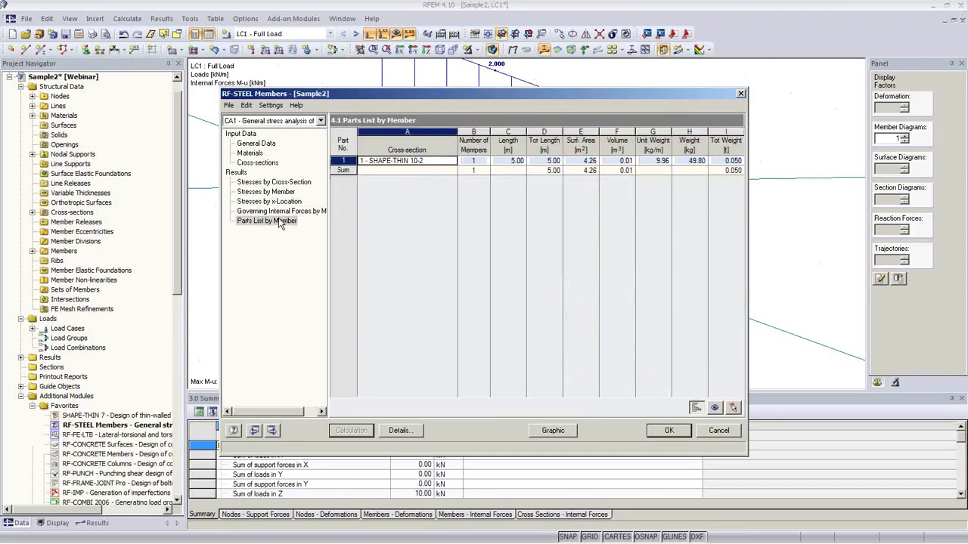
click(278, 212)
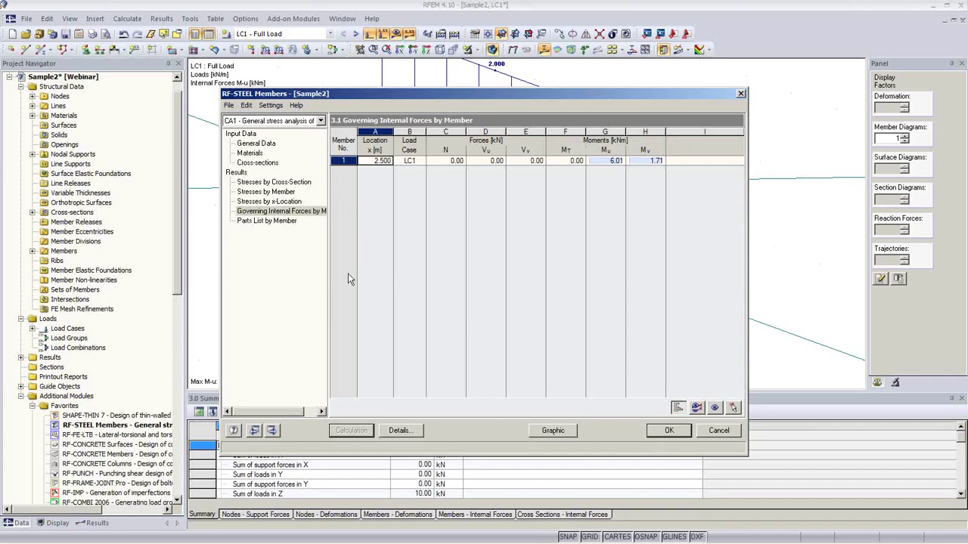
click(275, 183)
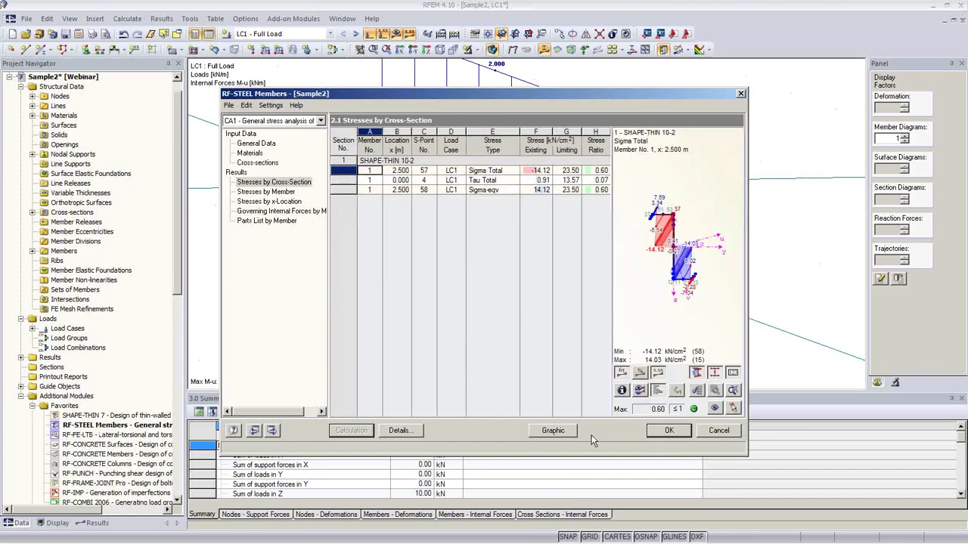
click(669, 431)
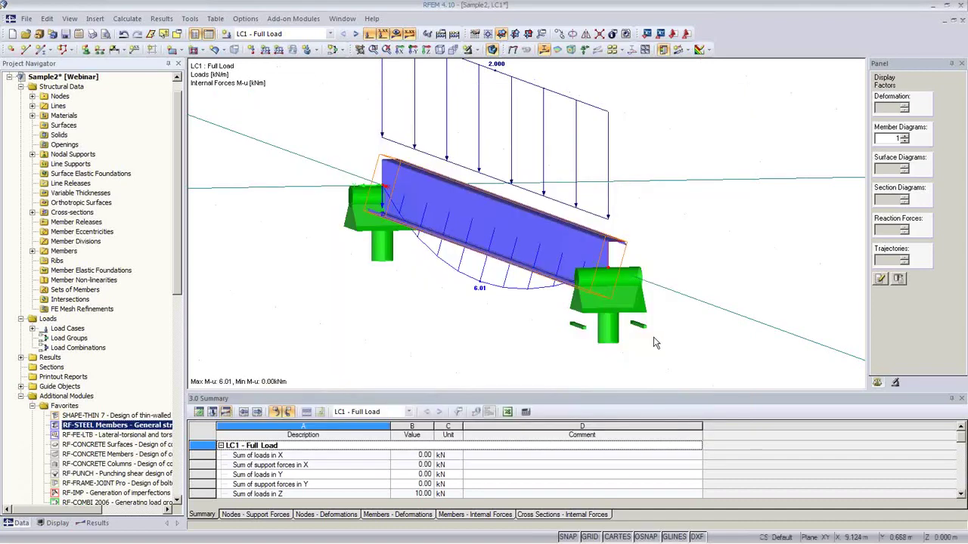
Step: Create a continuous set of members named "Purlin" from the beam, member 1
ctrl+middle_drag(651, 338, 689, 346)
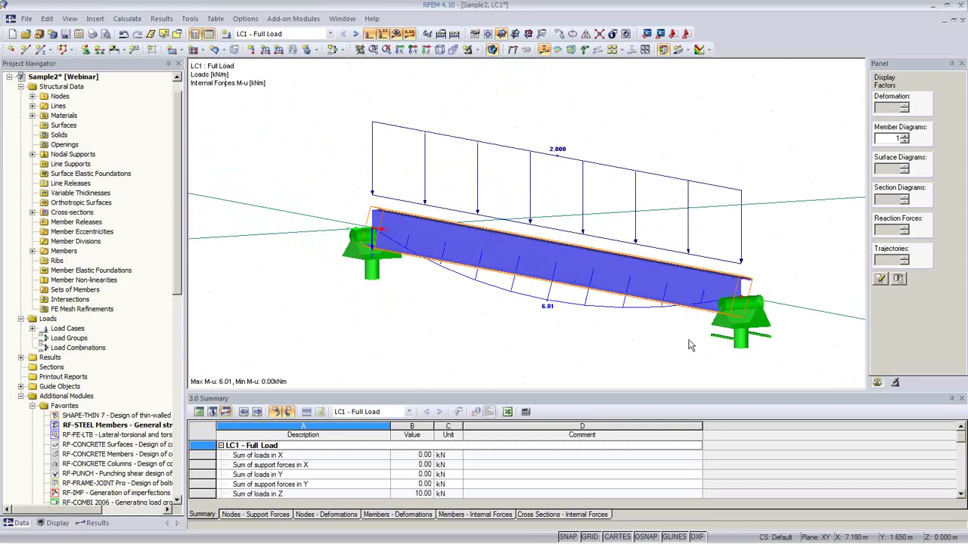
middle_drag(458, 330, 445, 326)
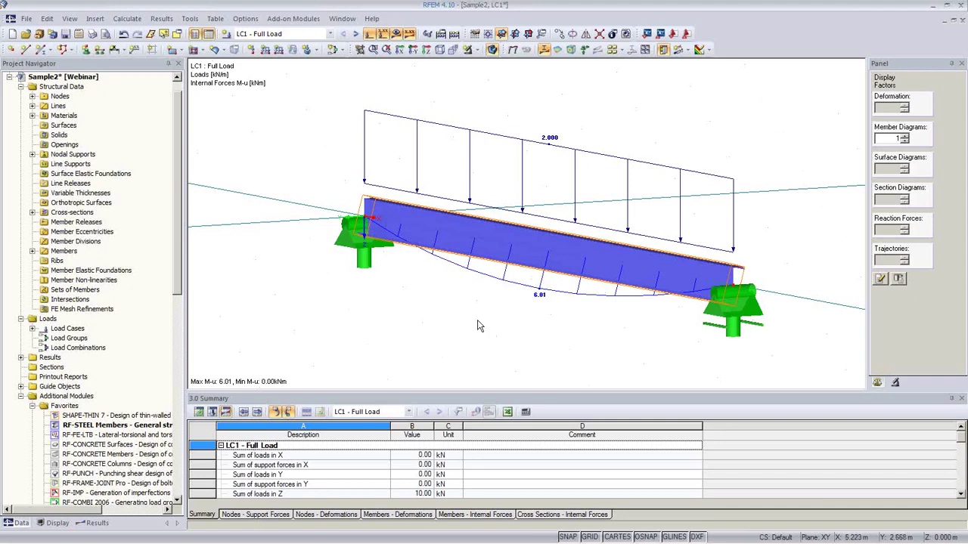
middle_drag(545, 316, 501, 227)
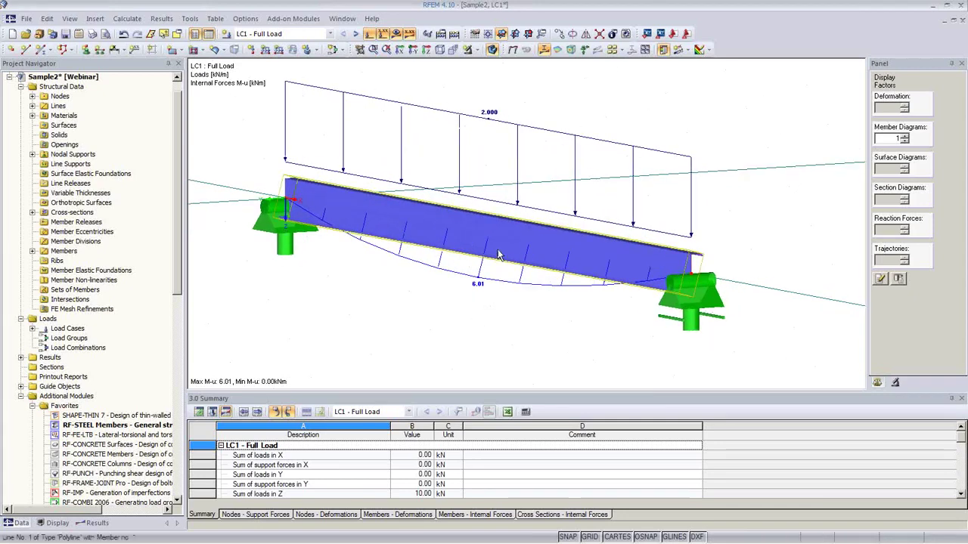
right_click(501, 223)
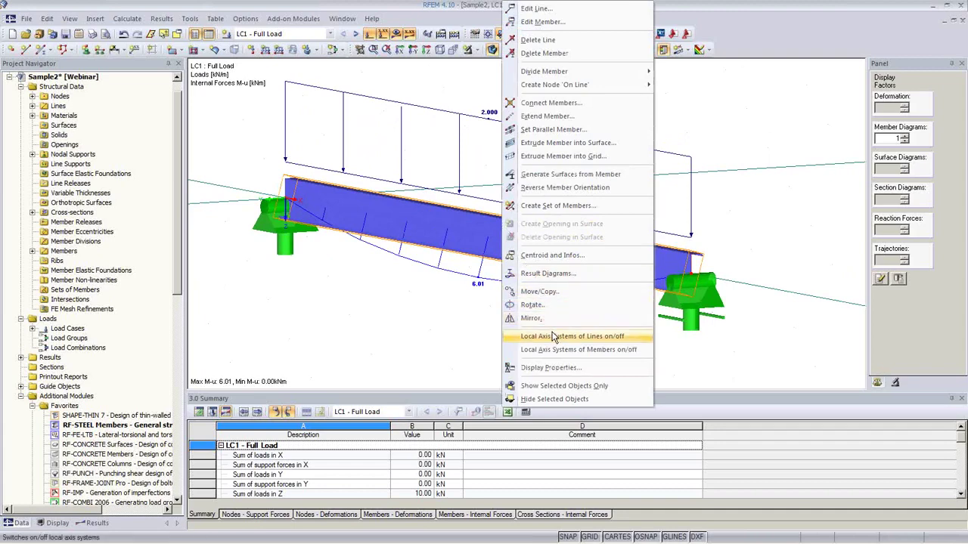
click(559, 206)
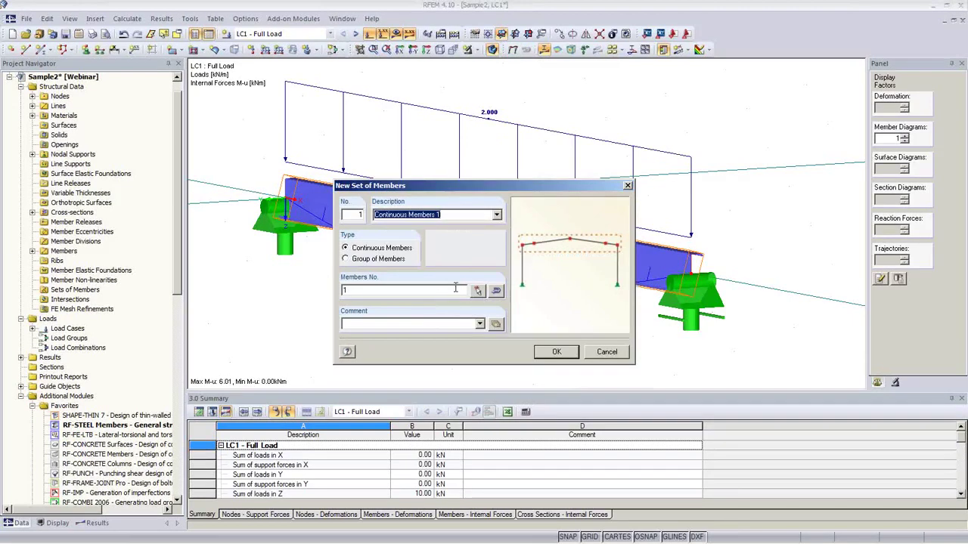
text(Pur)
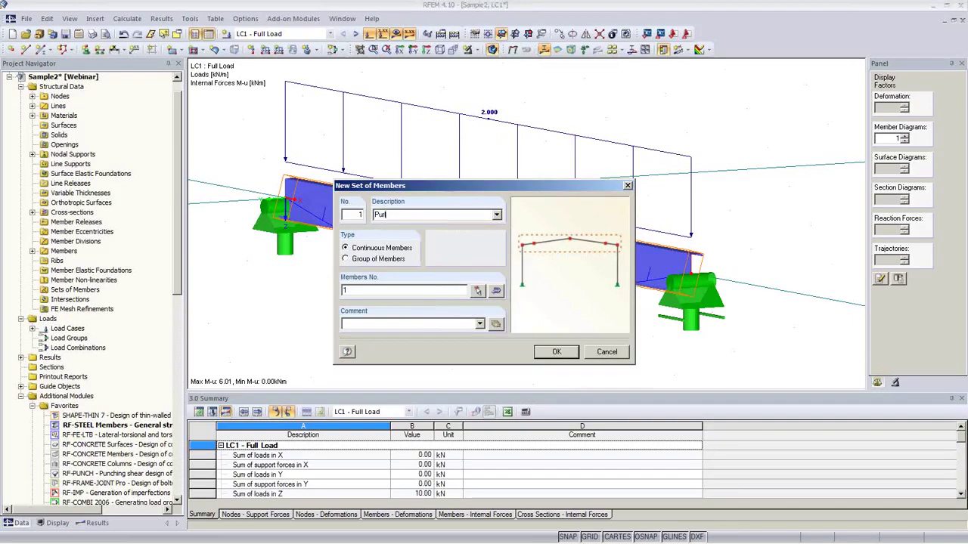
text(lin)
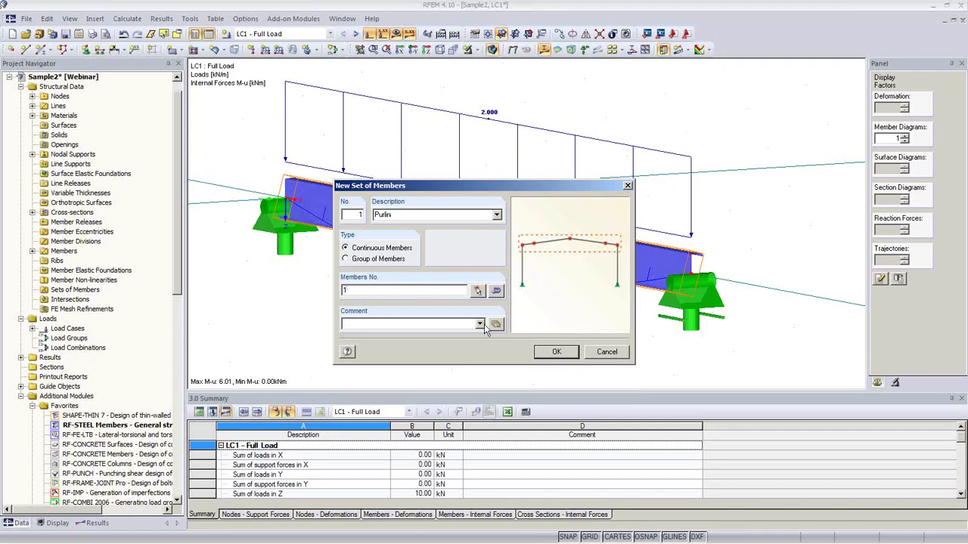
click(556, 353)
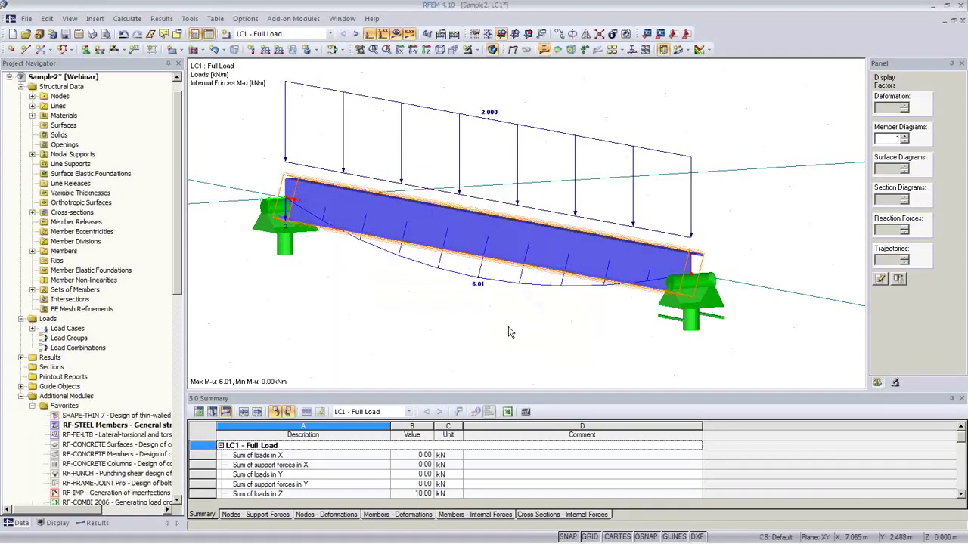
Step: Start the RF-FE-LTB lateral-torsional buckling module and include all sets of members in the design
ctrl+middle_drag(546, 325, 423, 319)
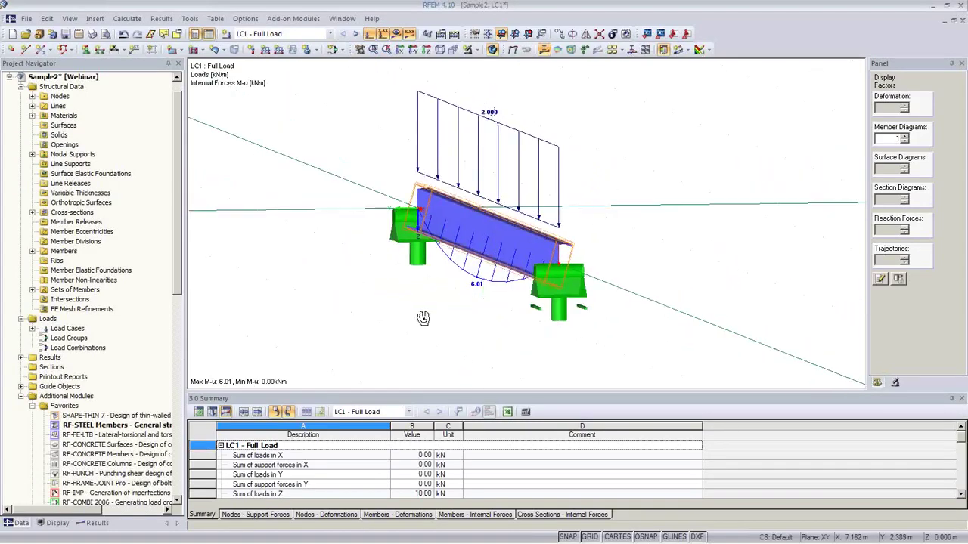
double_click(119, 436)
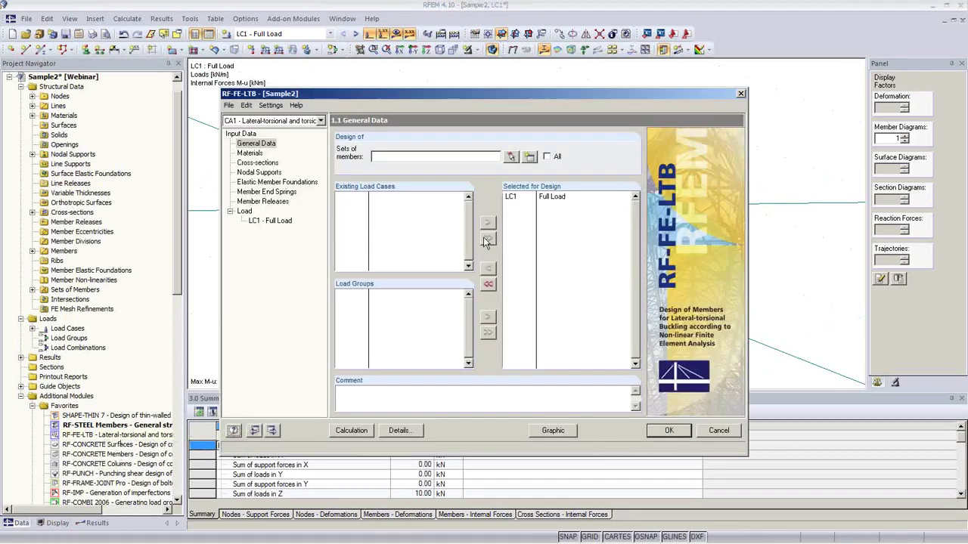
click(548, 158)
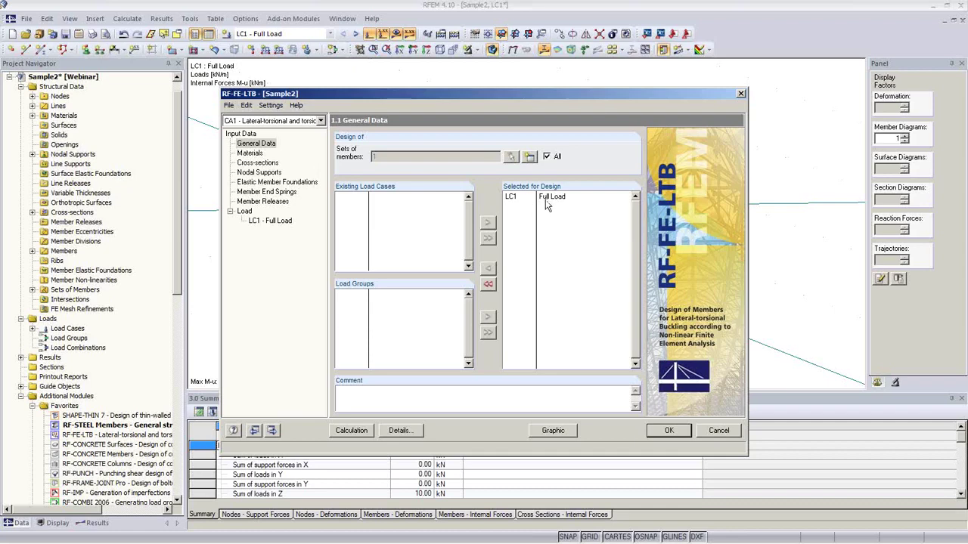
Step: Review the module's material and cross-section input, including the detailed section properties of SHAPE-THIN 10-2
click(253, 153)
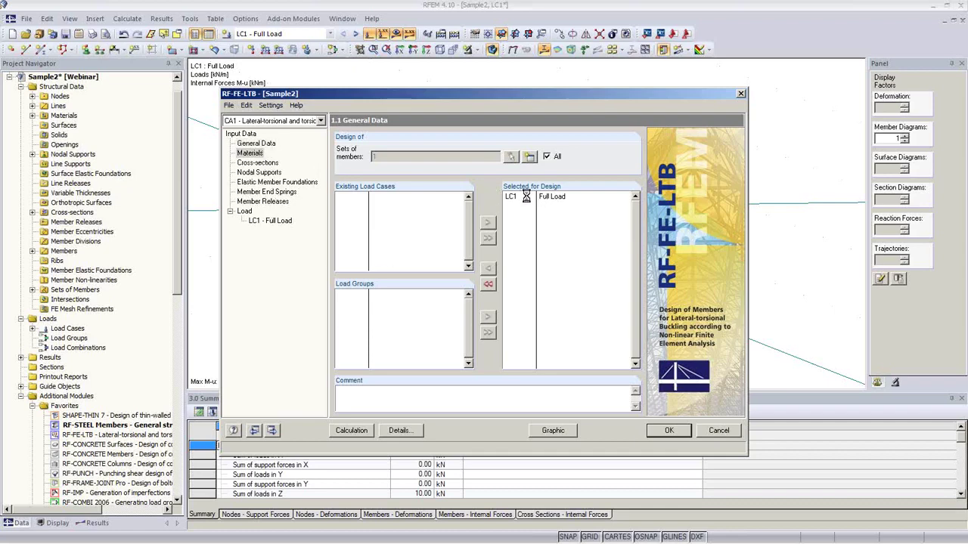
click(261, 164)
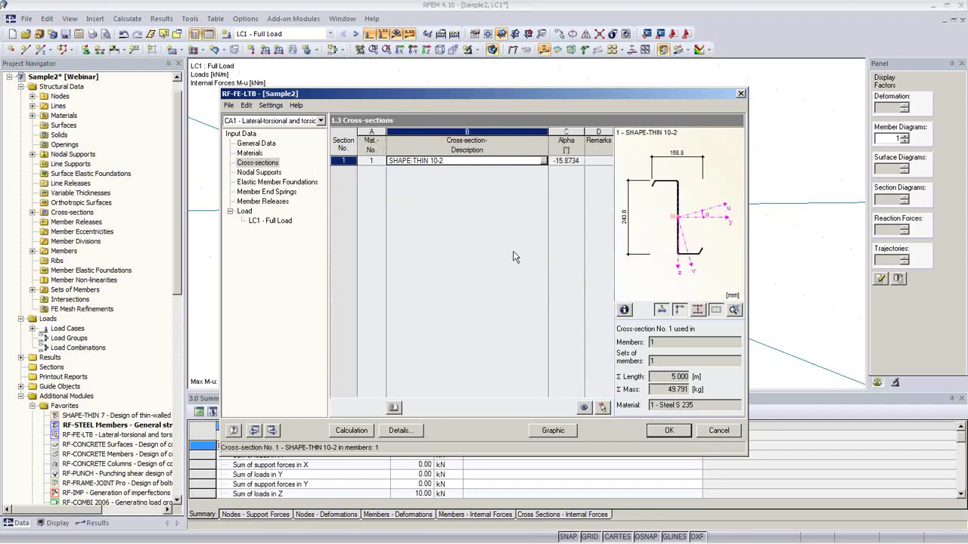
click(625, 310)
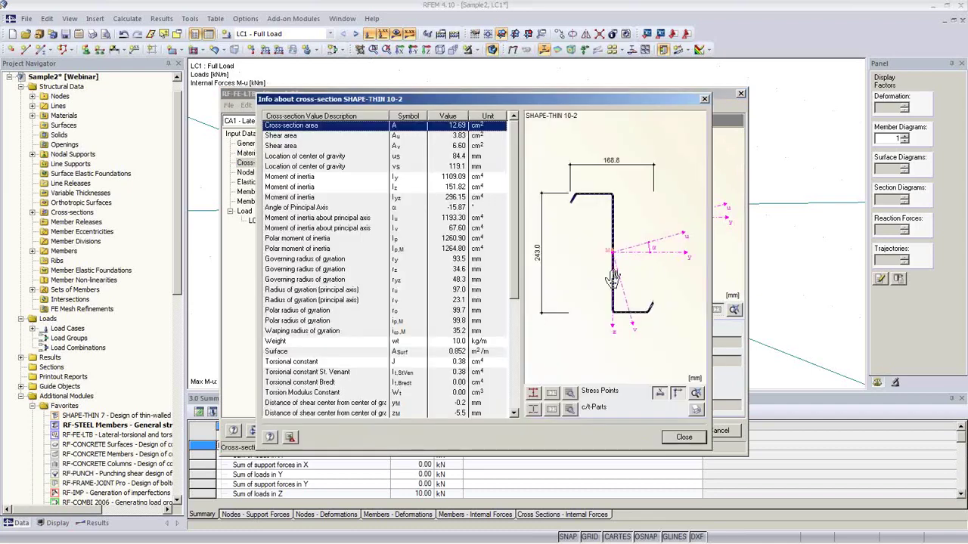
scroll(512, 189, down, 5)
scroll(515, 288, up, 5)
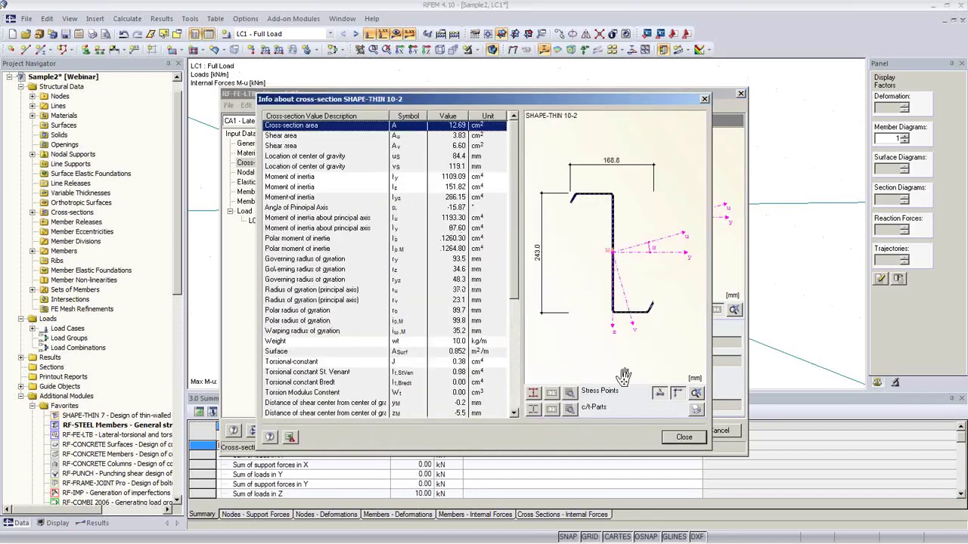
click(683, 438)
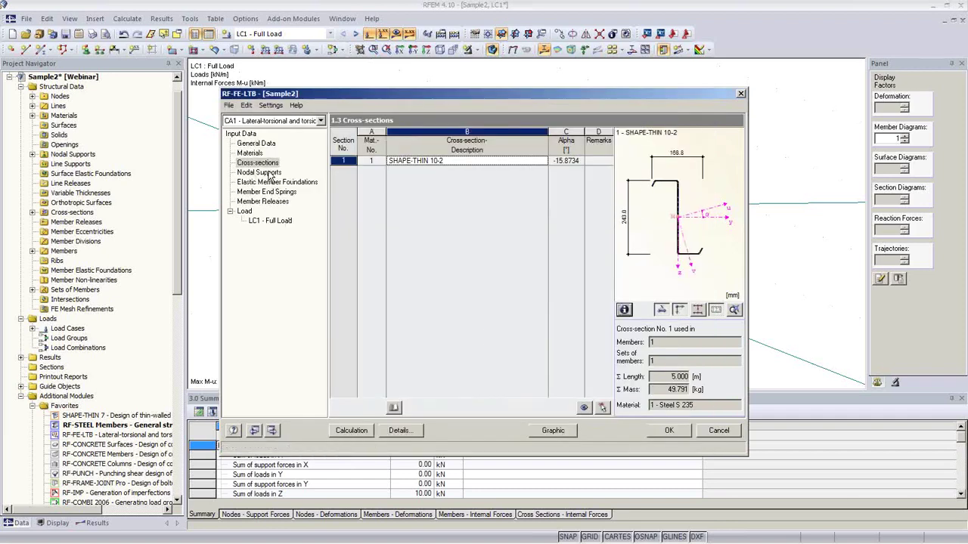
Step: Examine the input tables for nodal supports, elastic member foundations, member end springs and member releases
click(269, 174)
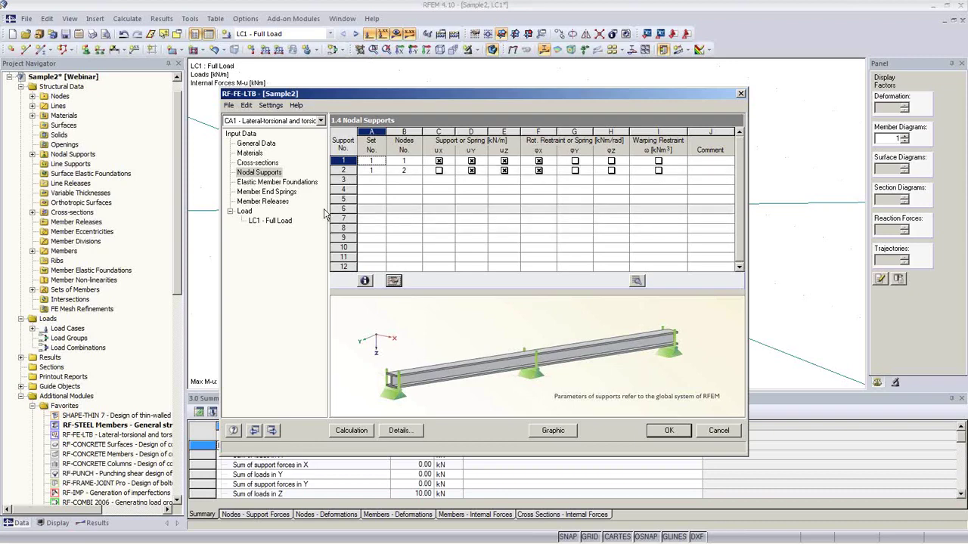
click(277, 183)
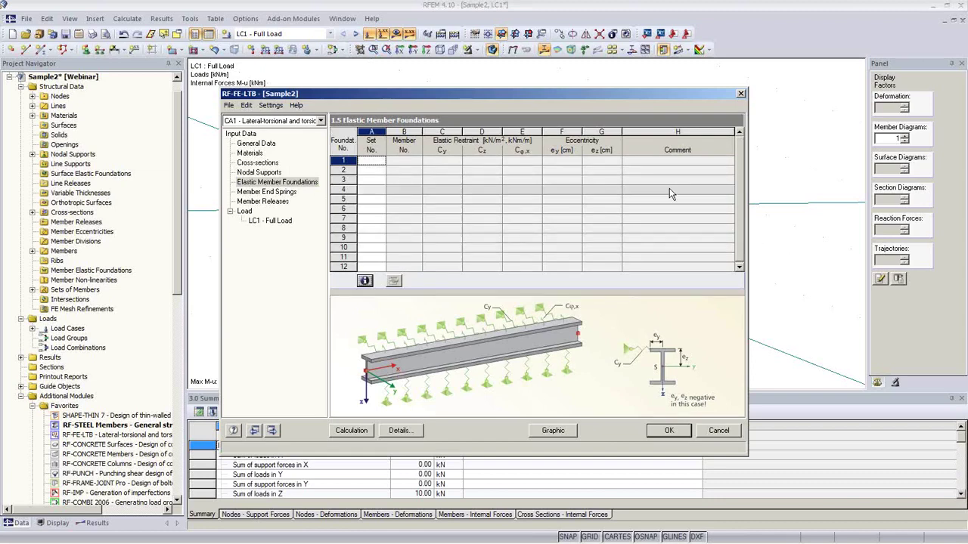
click(569, 160)
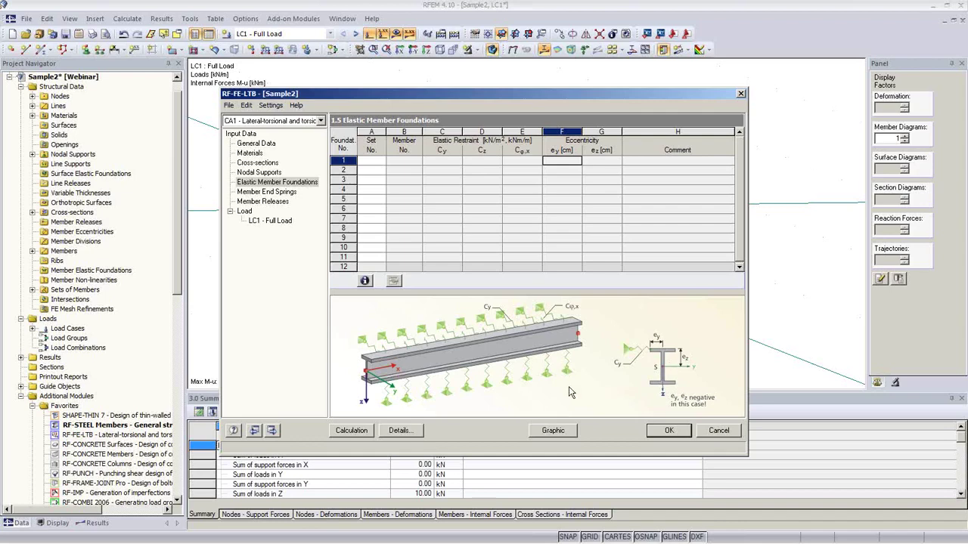
click(267, 193)
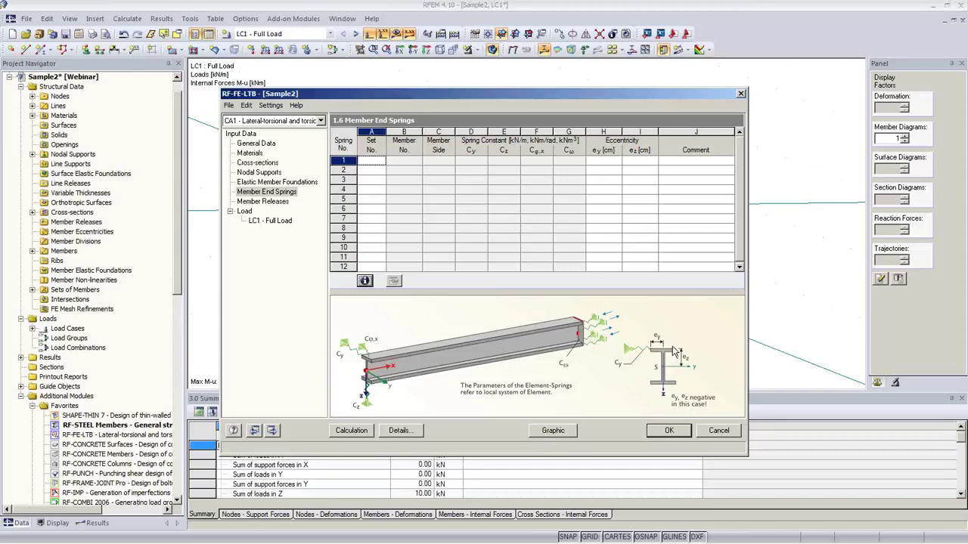
click(275, 202)
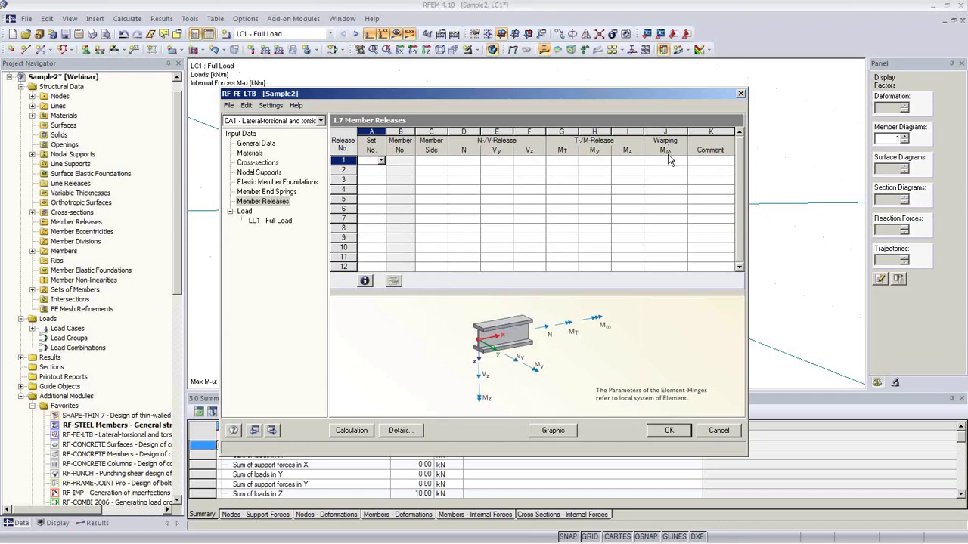
Step: Examine the member load of LC1 - Full Load, checking its type, distribution, magnitude and eccentricity parameters
click(271, 221)
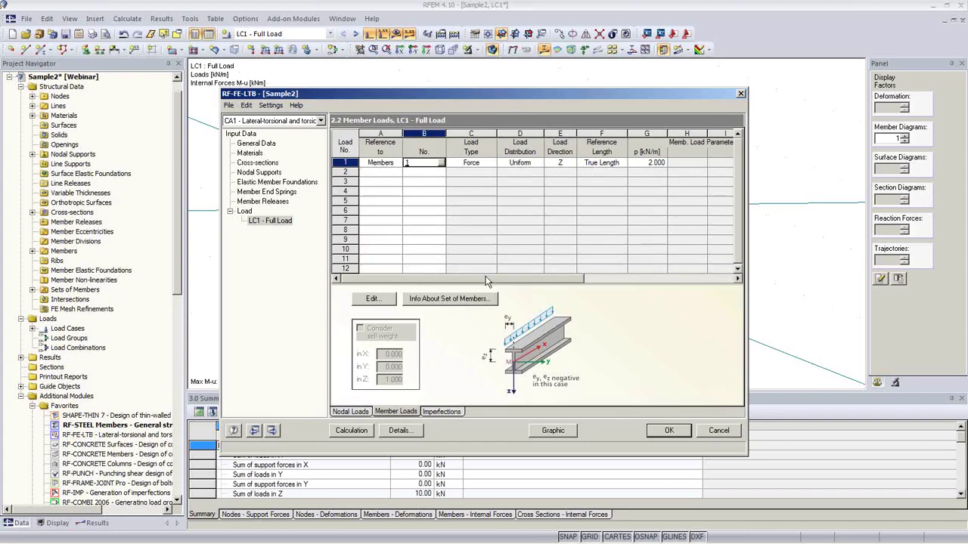
drag(486, 279, 454, 268)
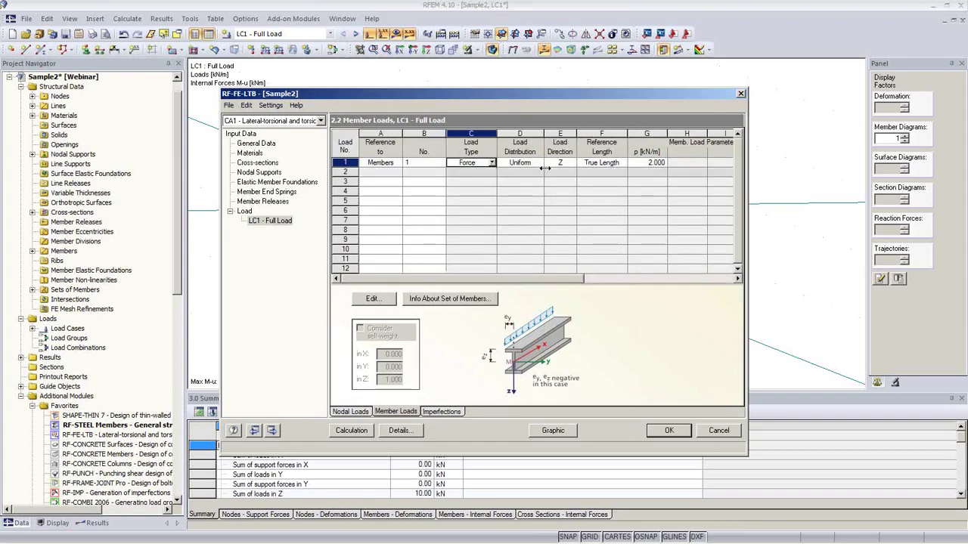
click(491, 163)
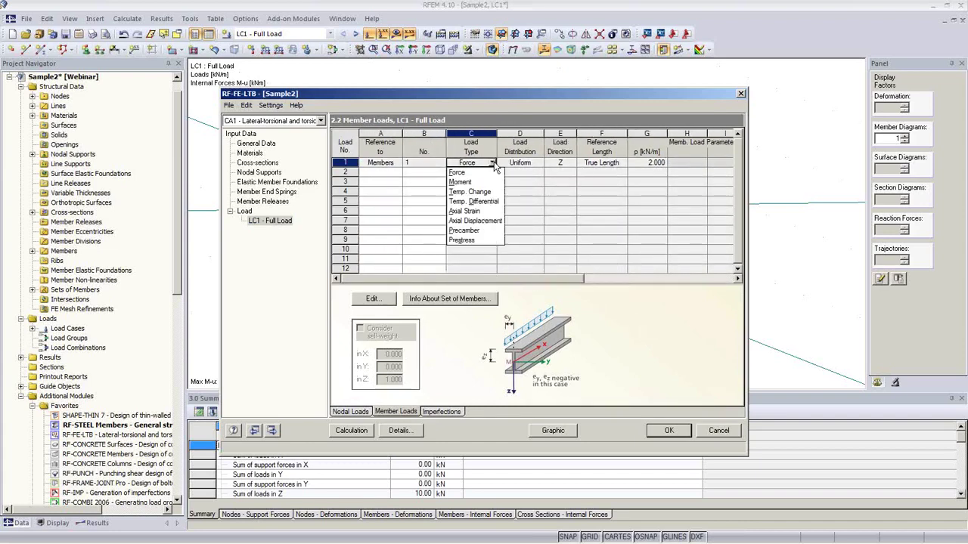
click(461, 173)
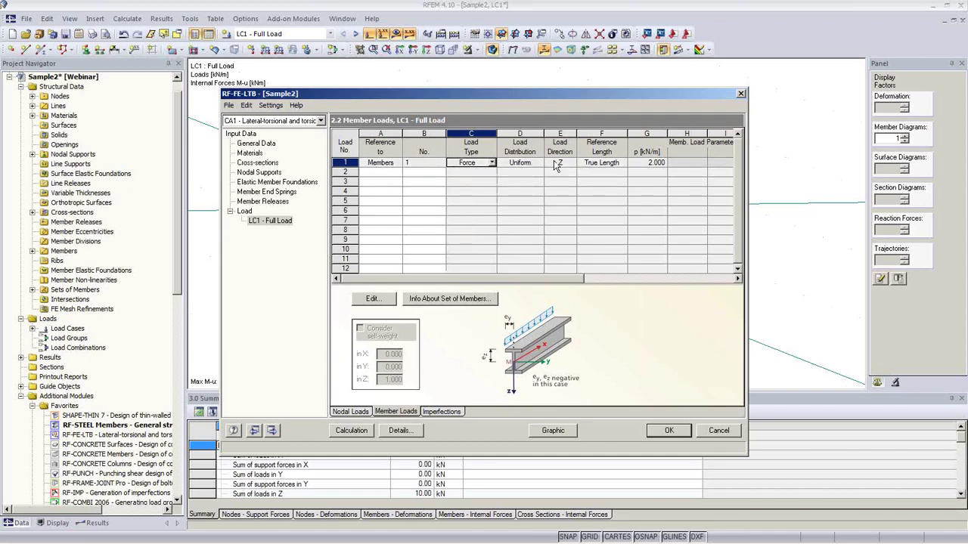
click(537, 166)
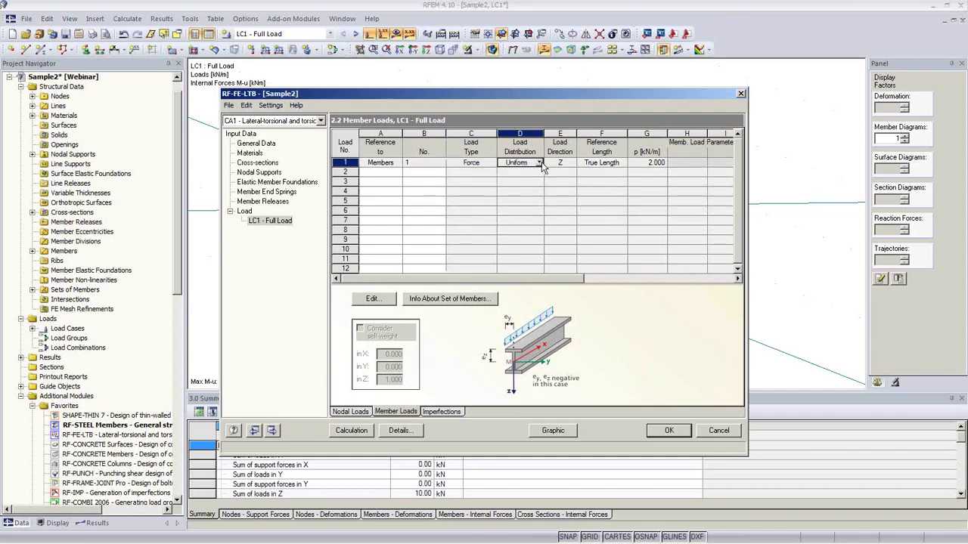
click(540, 164)
click(527, 167)
click(653, 163)
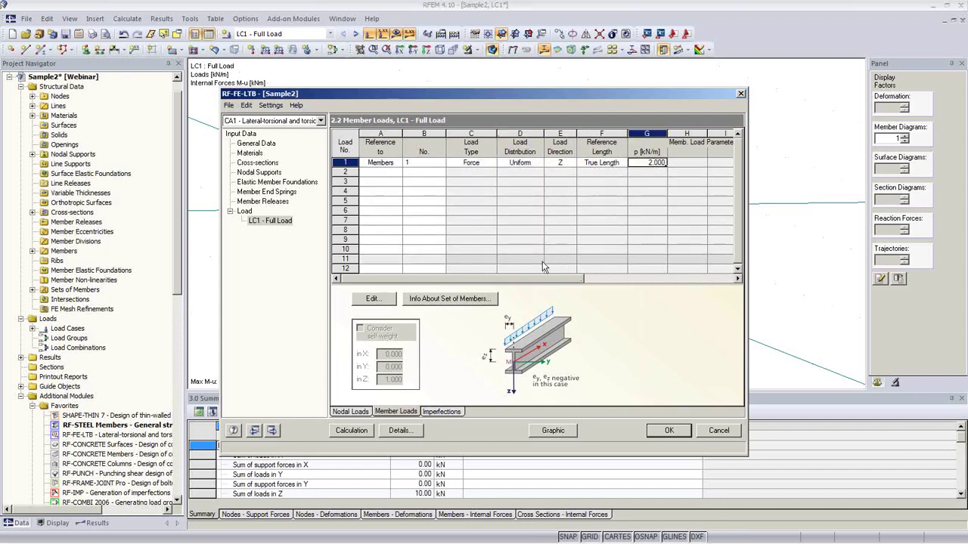
drag(532, 278, 690, 283)
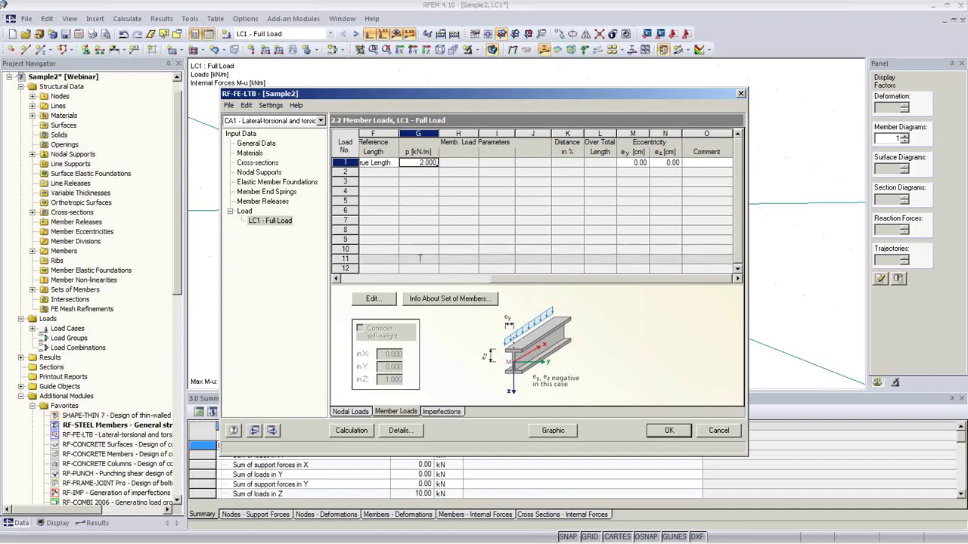
Step: Check LC1's nodal loads and imperfections, and run the lateral-torsional buckling calculation
click(353, 412)
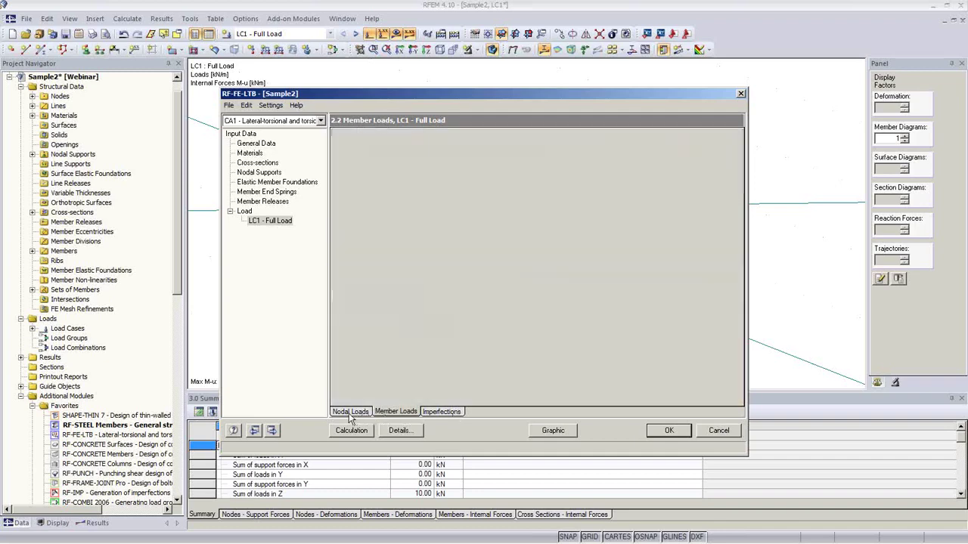
click(436, 412)
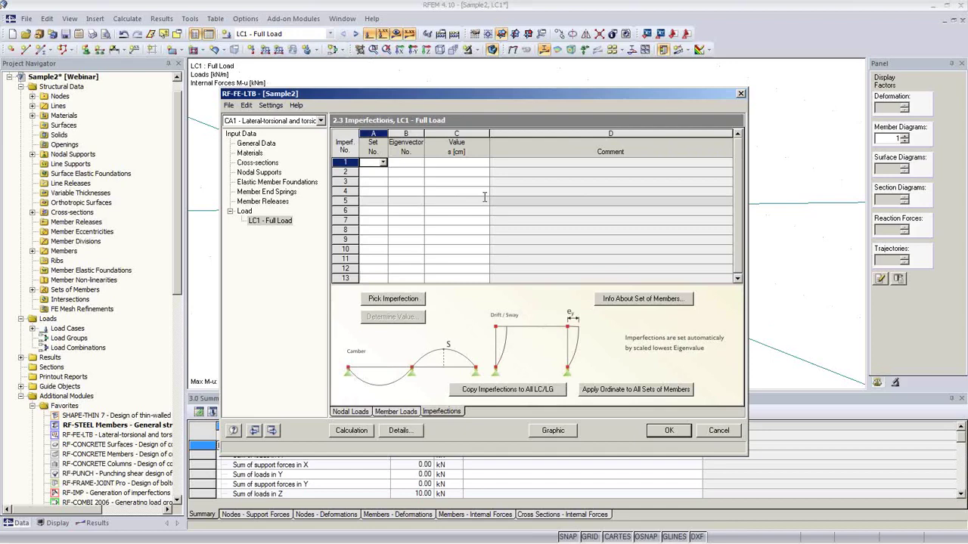
click(352, 430)
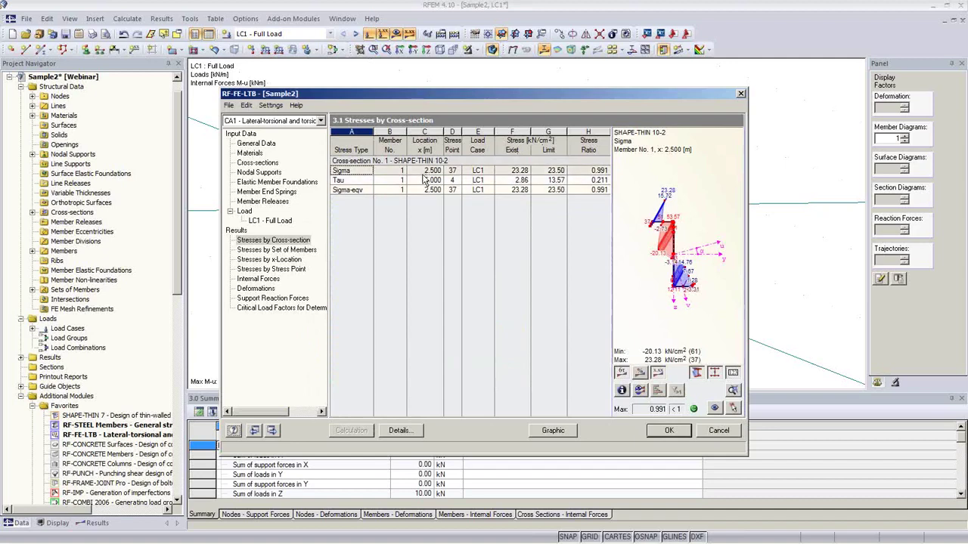
Step: Review the stress ratios by cross-section and the critical load factor for LC1
click(597, 171)
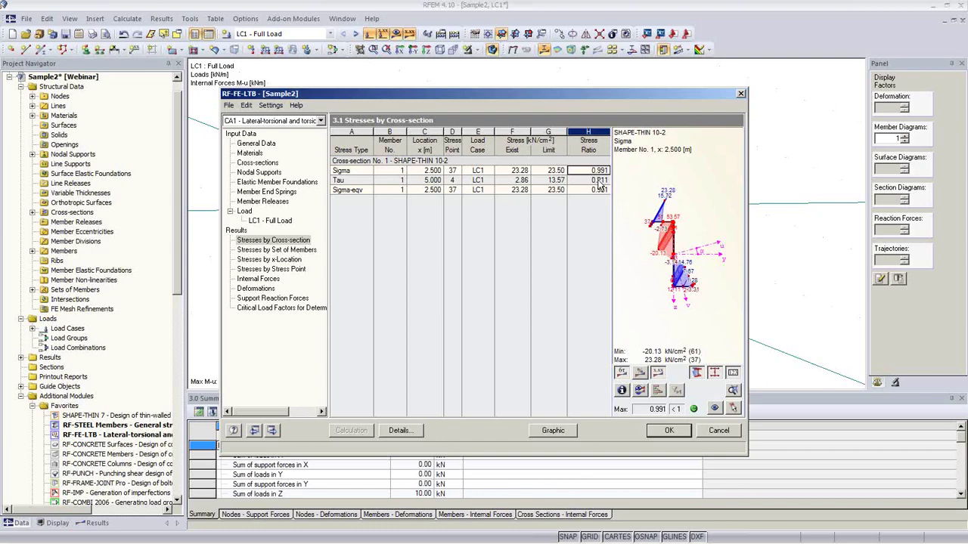
click(282, 306)
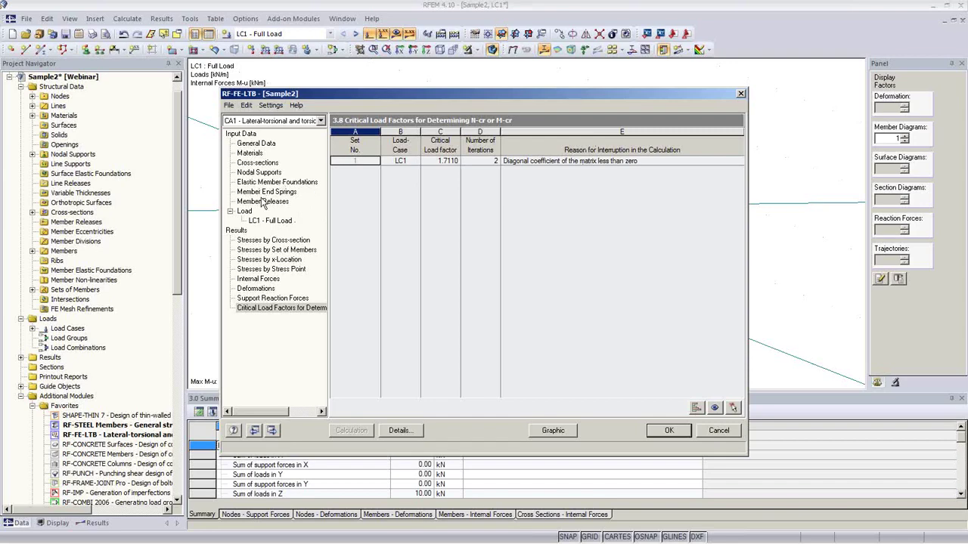
click(269, 222)
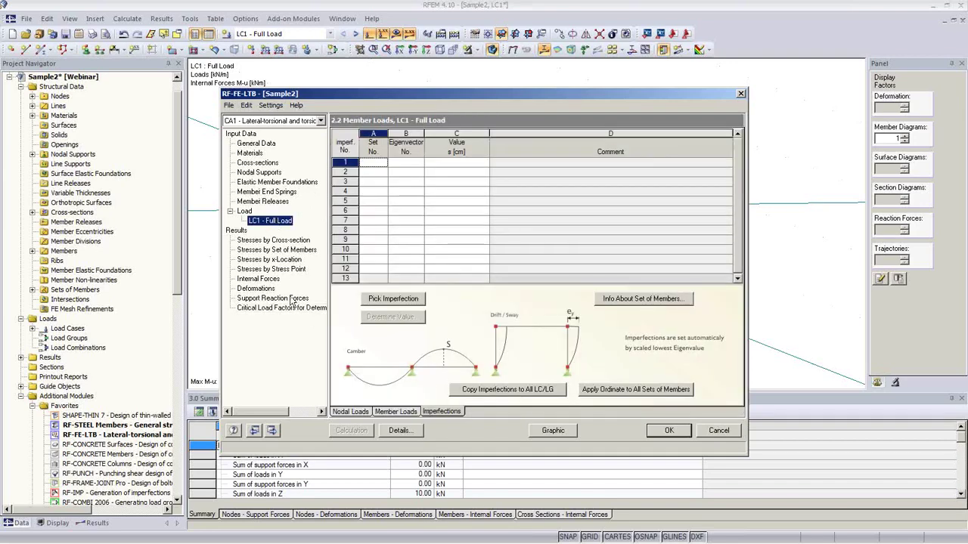
click(273, 240)
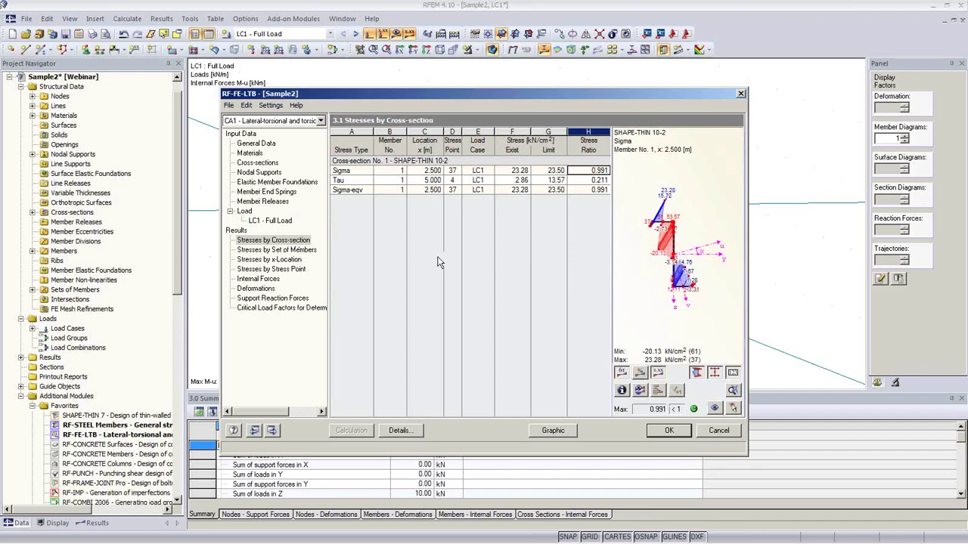
Step: Show the RF-FE-LTB results on the model, examining the Sigma Total + stresses and the total deformation u of LC1
click(553, 431)
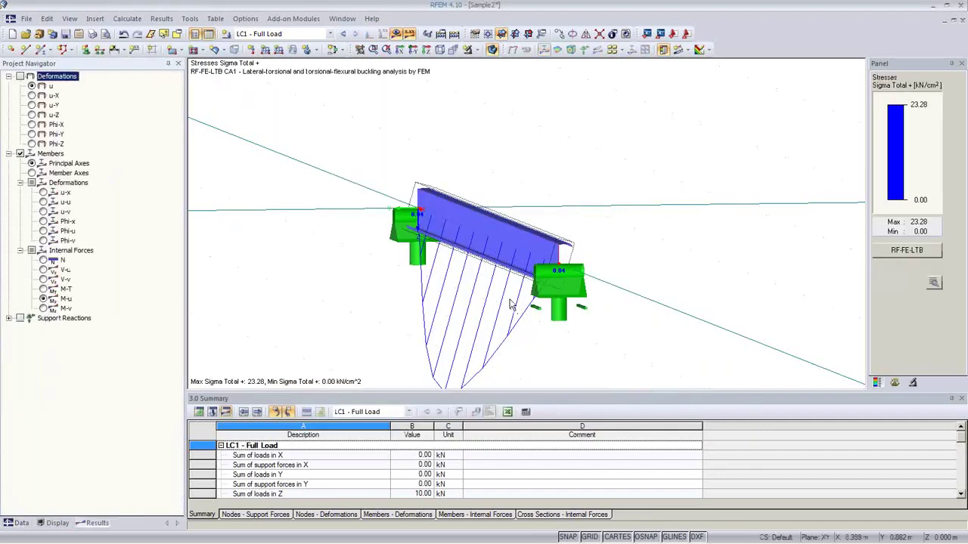
ctrl+middle_drag(528, 314, 627, 262)
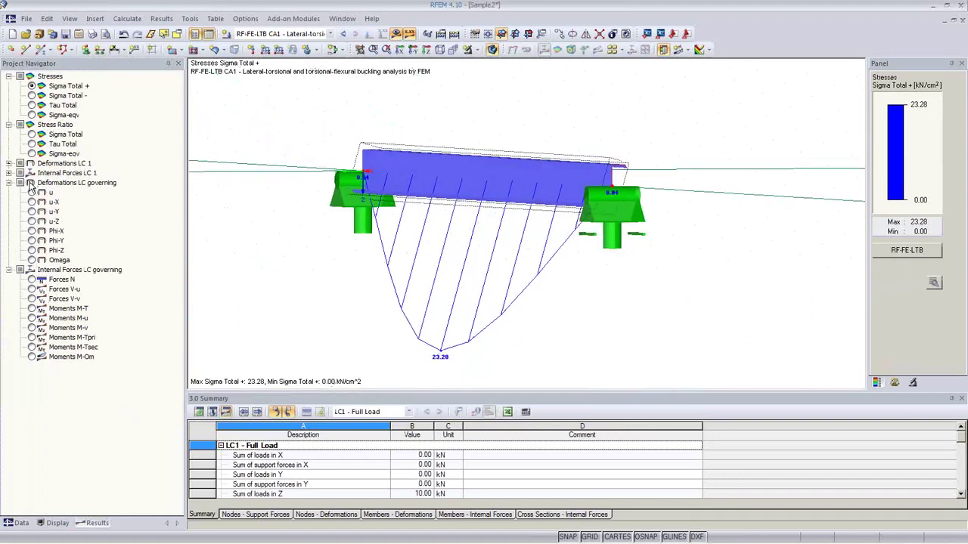
click(9, 163)
click(32, 173)
ctrl+middle_drag(454, 280, 670, 289)
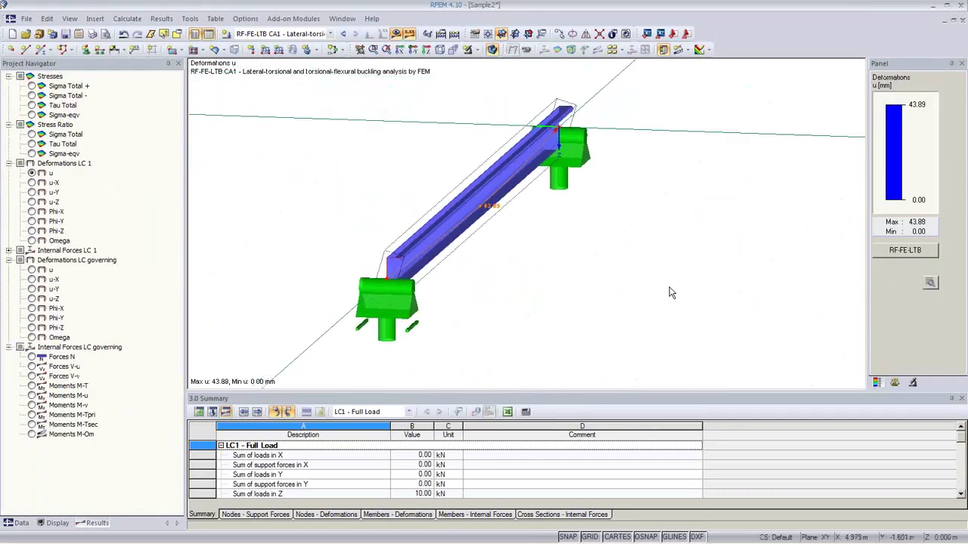
Step: Set the member deformation display to coloured cross-sections
click(57, 523)
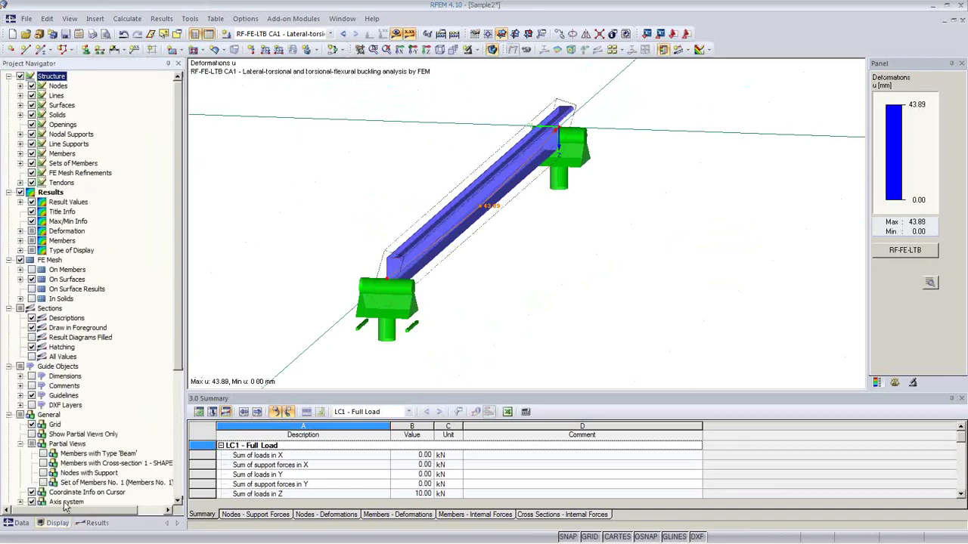
click(21, 231)
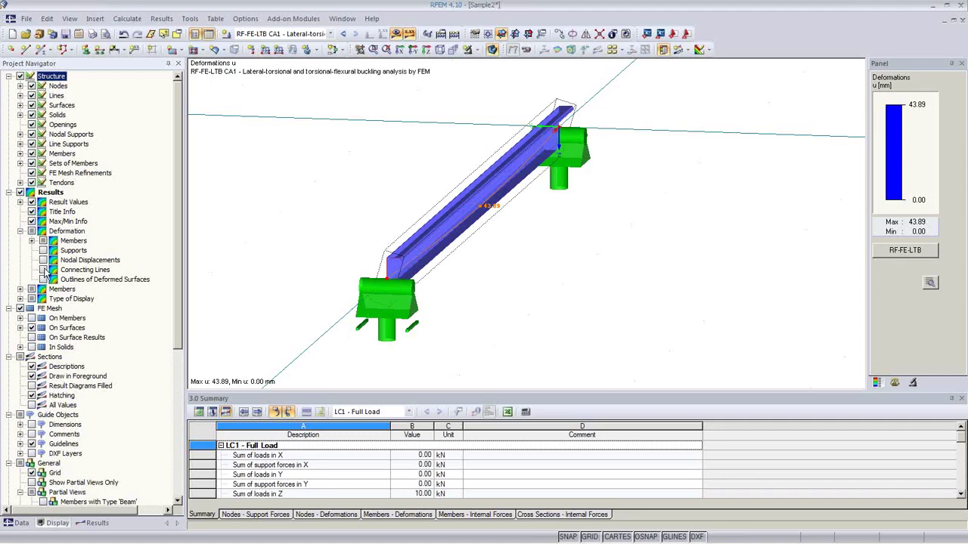
click(31, 240)
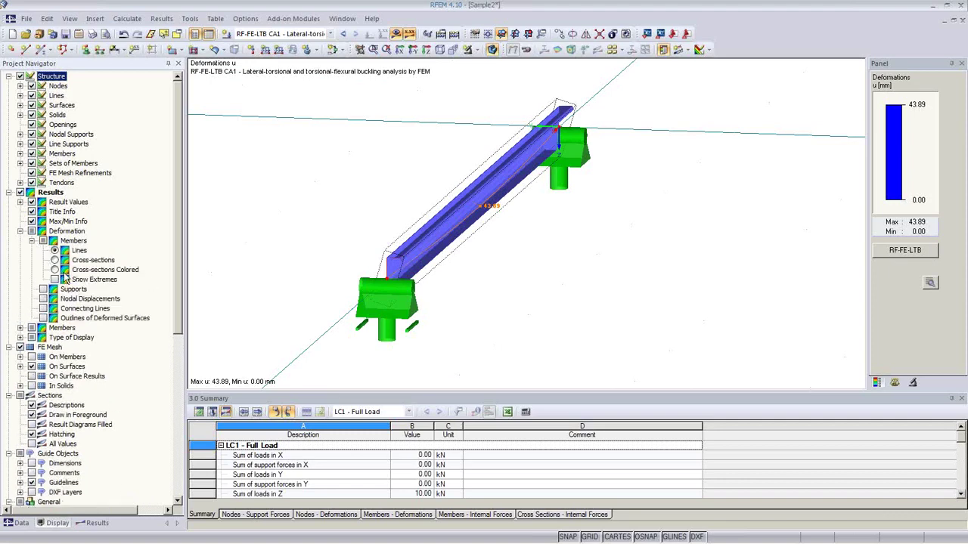
click(55, 269)
ctrl+middle_drag(466, 274, 533, 262)
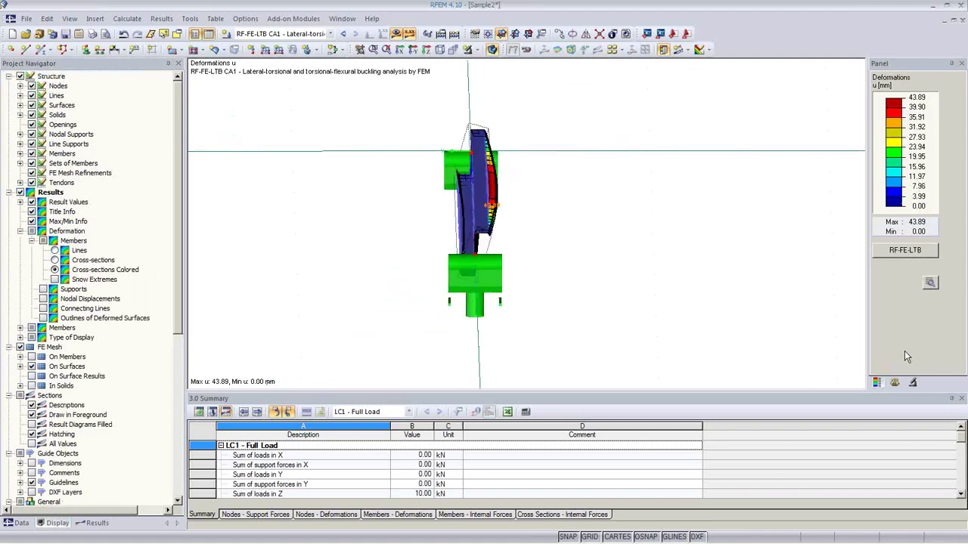
Step: Raise the deformation display factor to 8 and examine the purlin's sideways deflection and twist from several angles
click(896, 384)
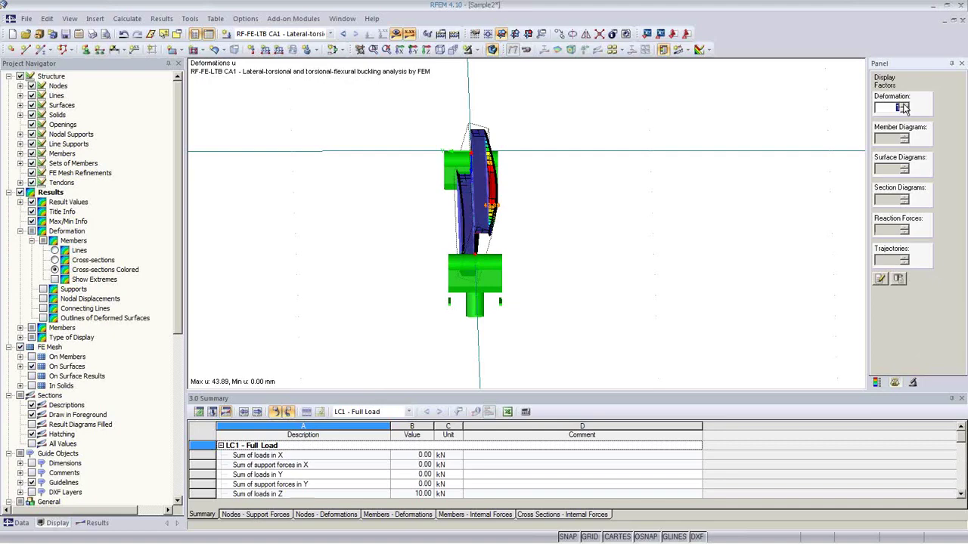
click(904, 105)
click(903, 105)
click(903, 105)
click(903, 105)
click(903, 105)
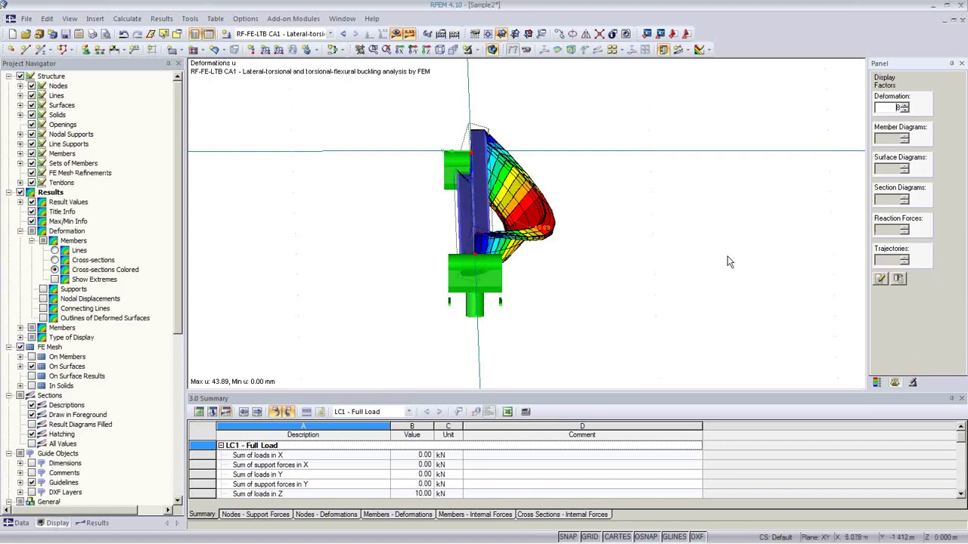
ctrl+middle_drag(729, 262, 454, 301)
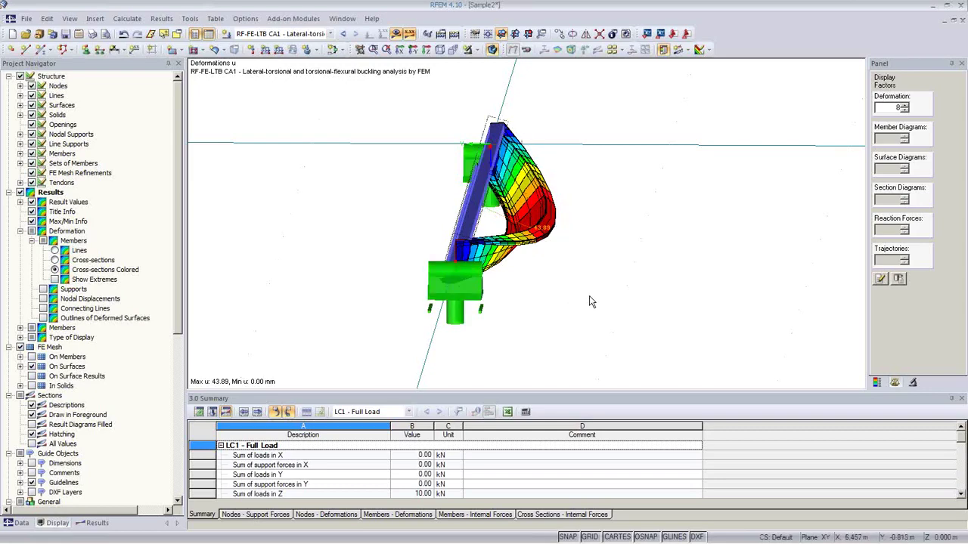
ctrl+middle_drag(592, 302, 542, 279)
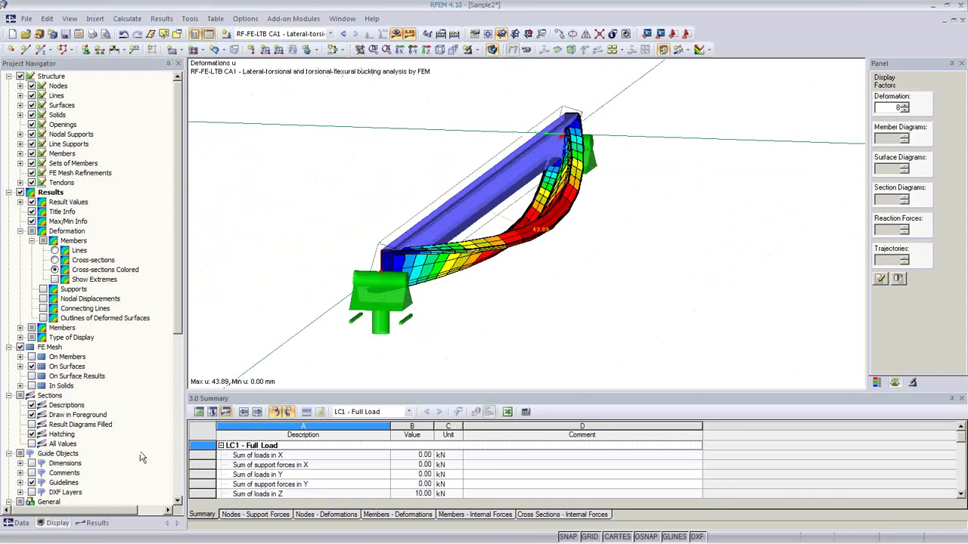
Step: Examine the governing load case's diagrams for axial force N, shear forces V-u and V-v, and torsional moment M-T
click(100, 523)
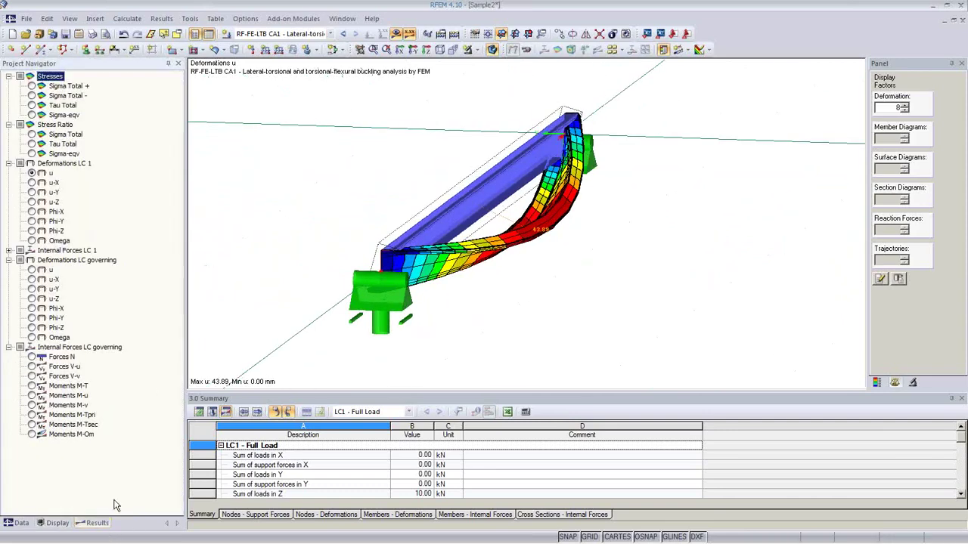
click(32, 359)
ctrl+middle_drag(471, 333, 501, 267)
scroll(400, 292, down, 3)
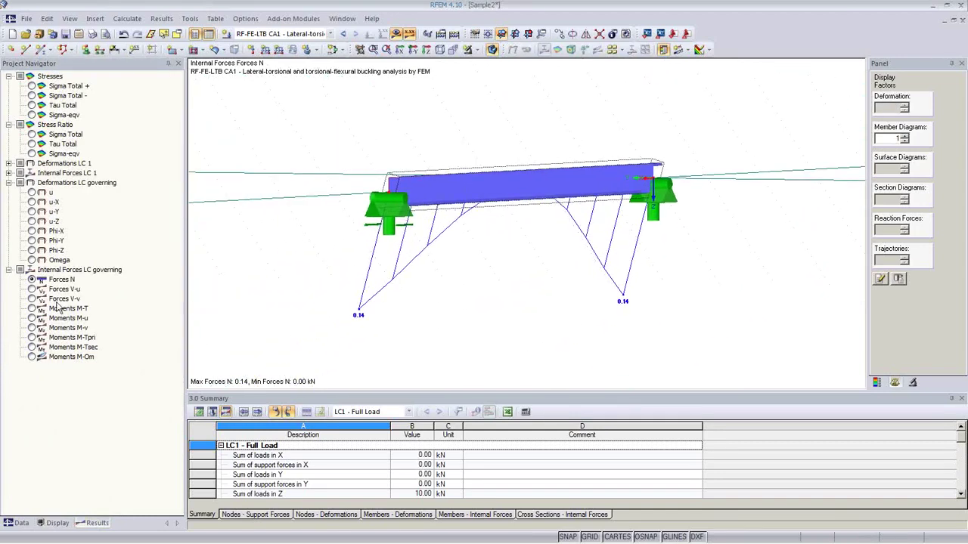
click(31, 290)
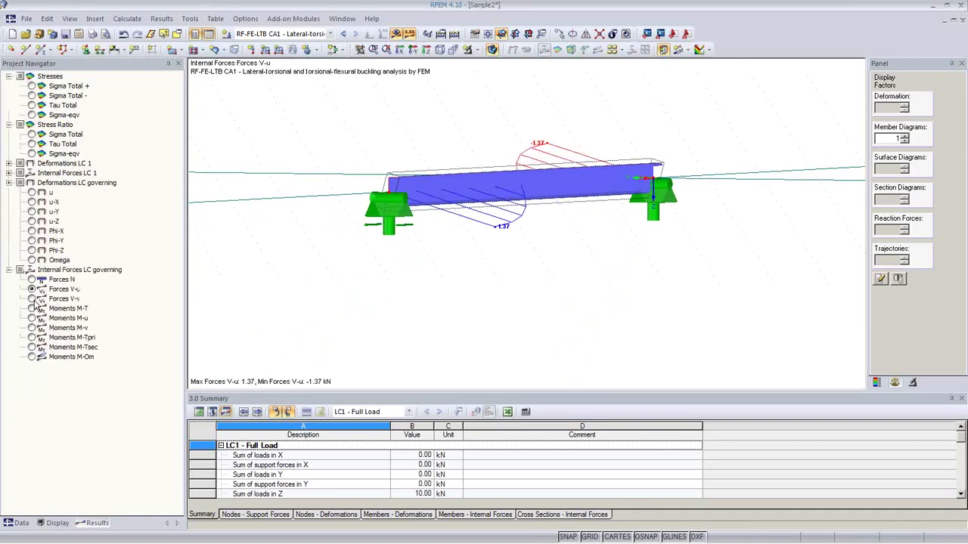
click(33, 299)
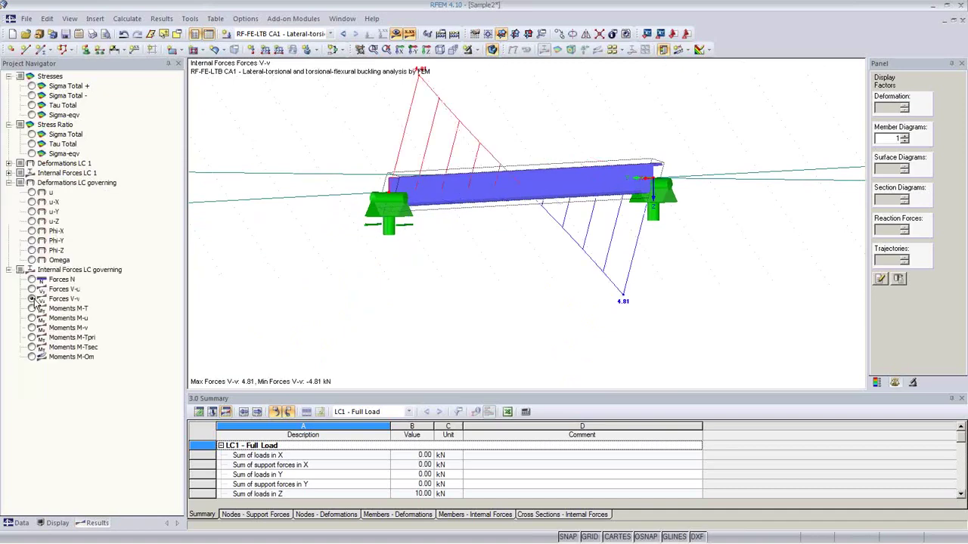
click(31, 308)
ctrl+middle_drag(524, 286, 703, 294)
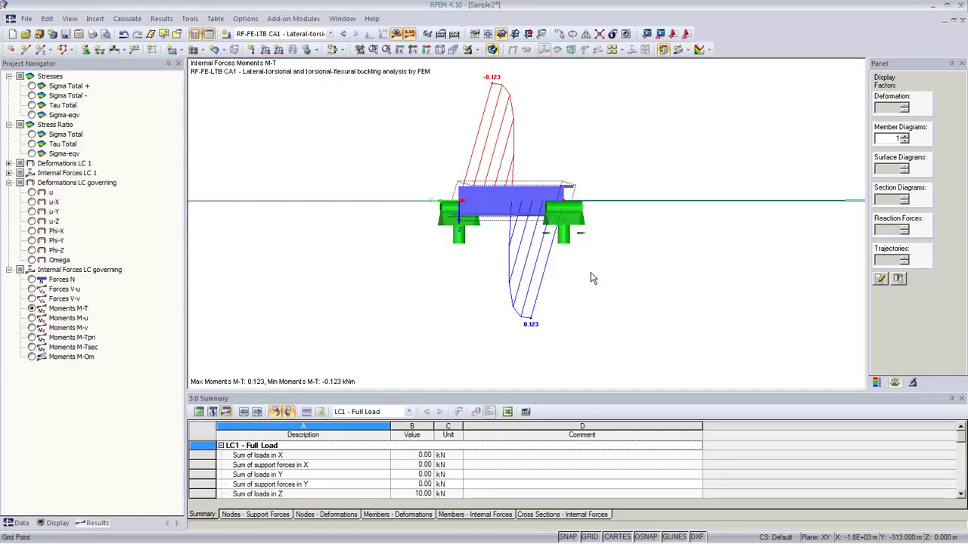
ctrl+middle_drag(534, 273, 486, 309)
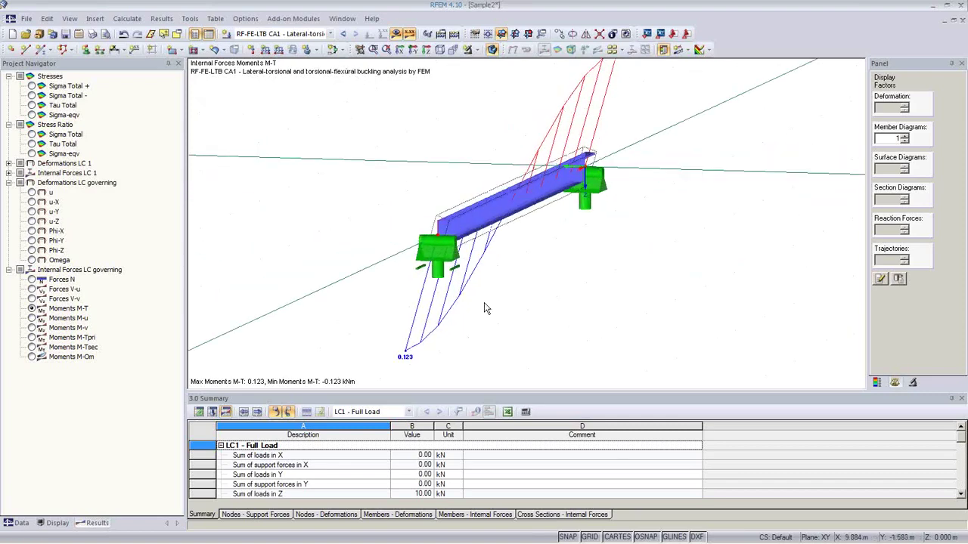
Step: Examine the governing bending moments M-u and M-v, the torsional moments M-Tpri and M-Tsec, and the warping moment M-Om
click(32, 319)
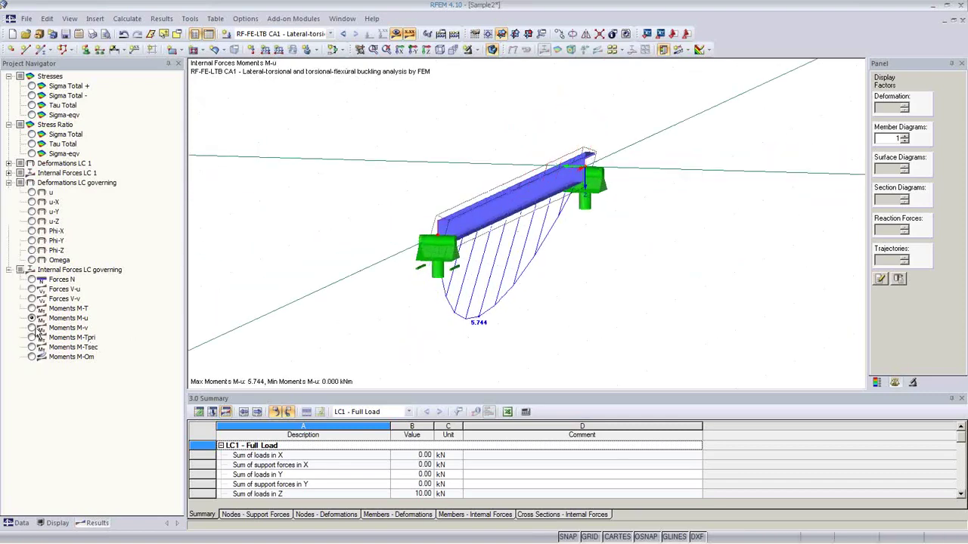
click(31, 328)
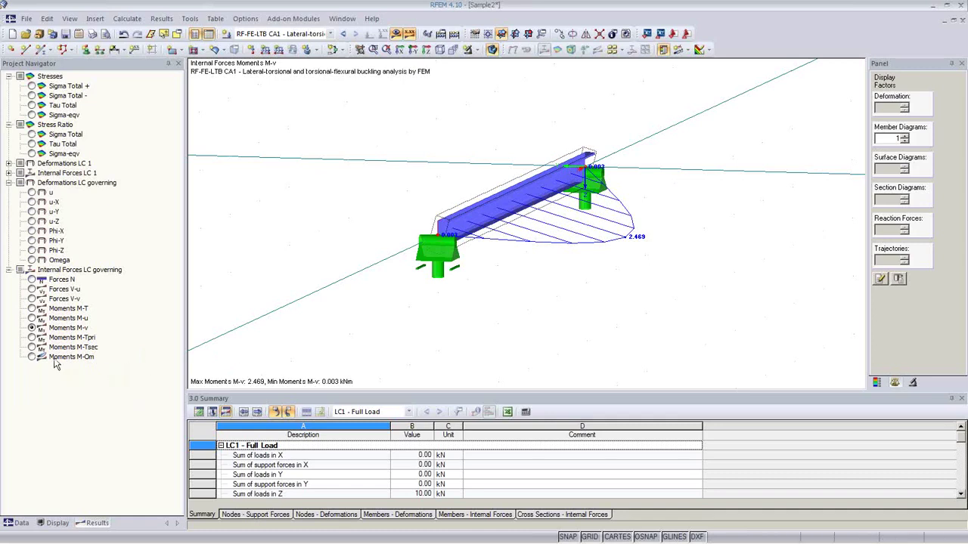
click(32, 338)
click(31, 347)
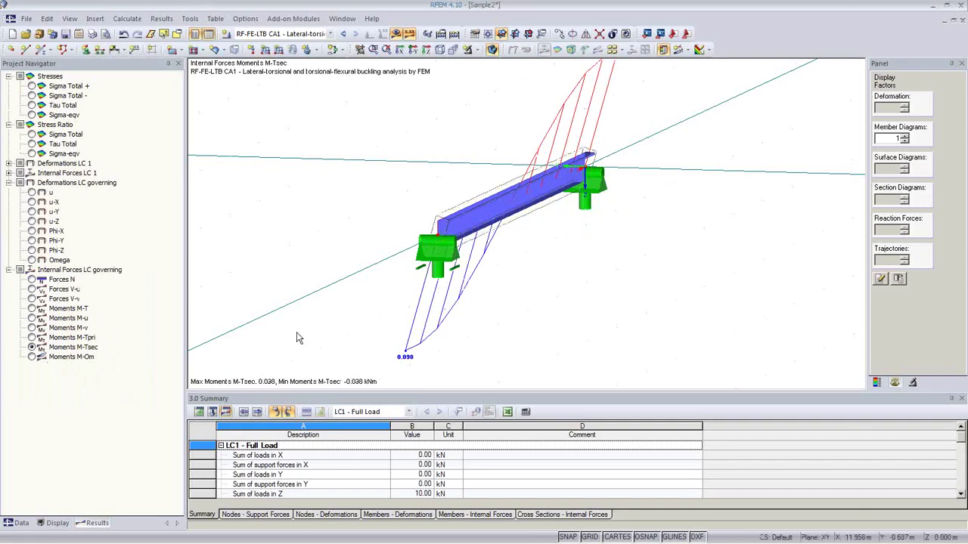
click(32, 356)
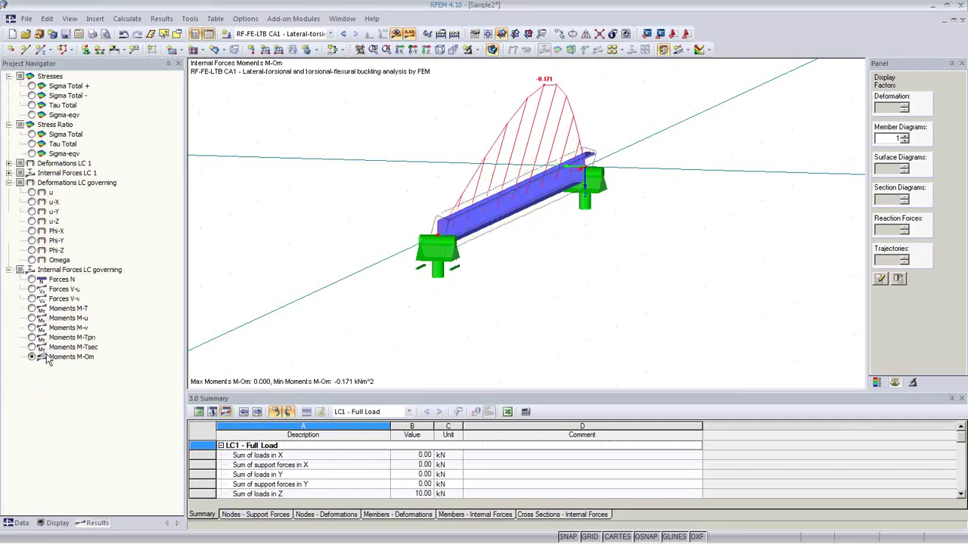
ctrl+middle_drag(561, 293, 715, 321)
Step: Reopen RF-FE-LTB and set LC1's member load eccentricity to ey -3.77 cm and ez -12.06 cm by adopting stress point 51 on the upper flange
click(876, 382)
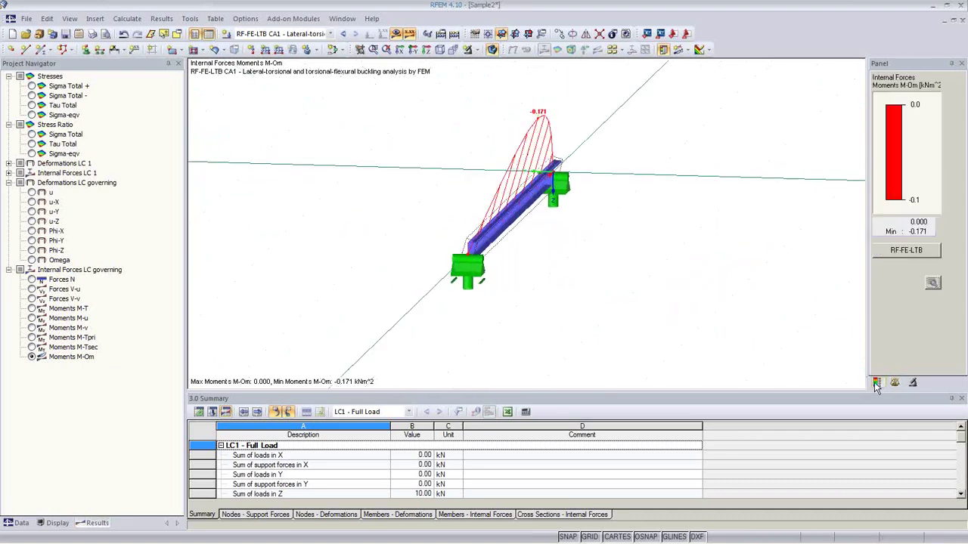
click(898, 254)
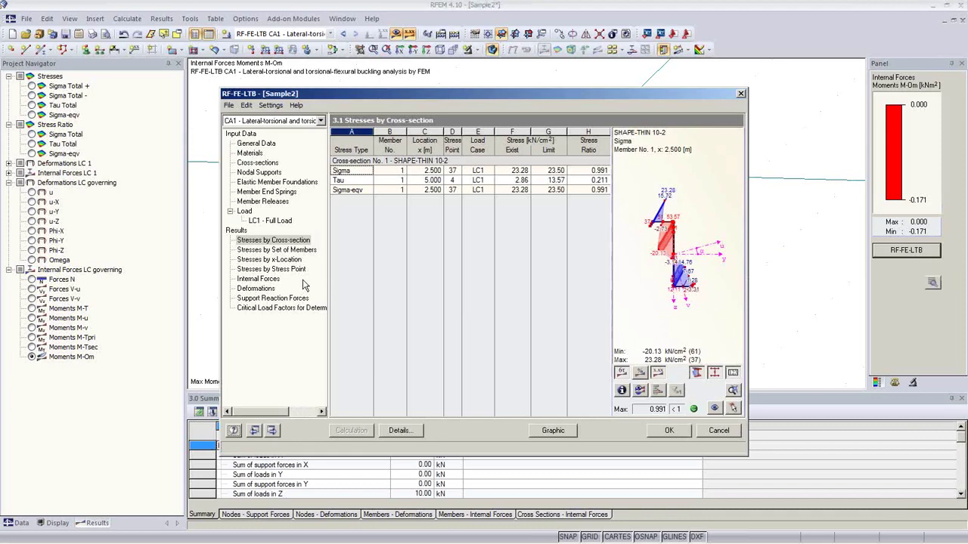
click(270, 221)
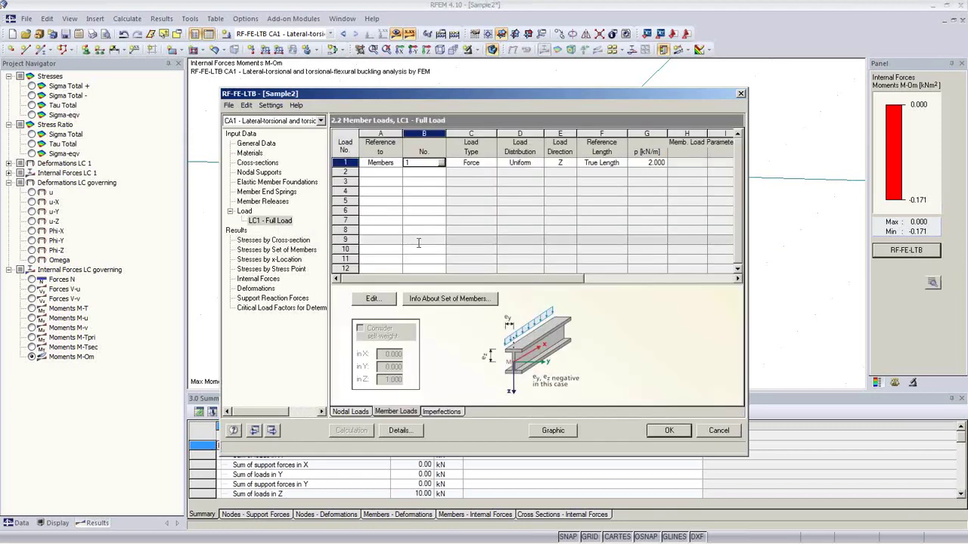
key(Tab)
key(Tab)
key(Tab)
key(Tab)
key(Tab)
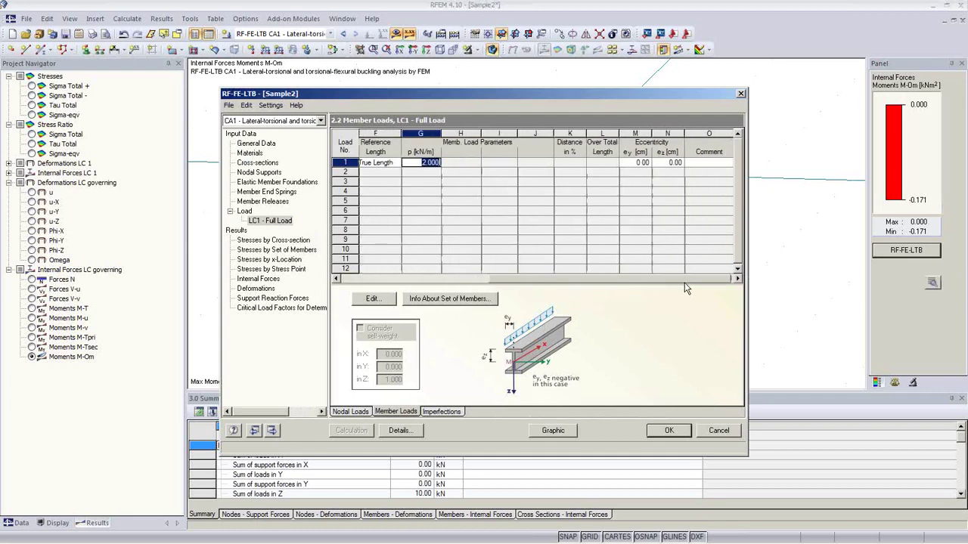
click(670, 164)
click(677, 163)
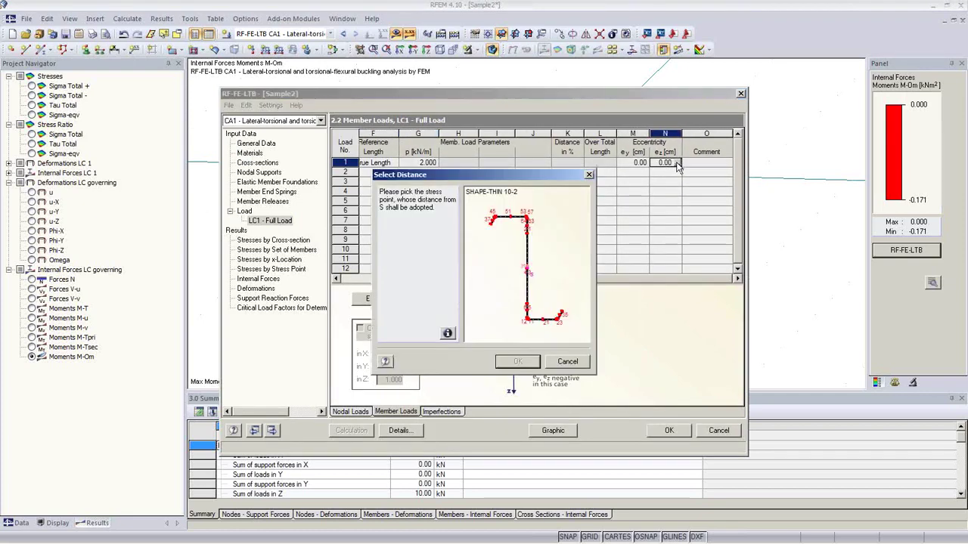
click(510, 218)
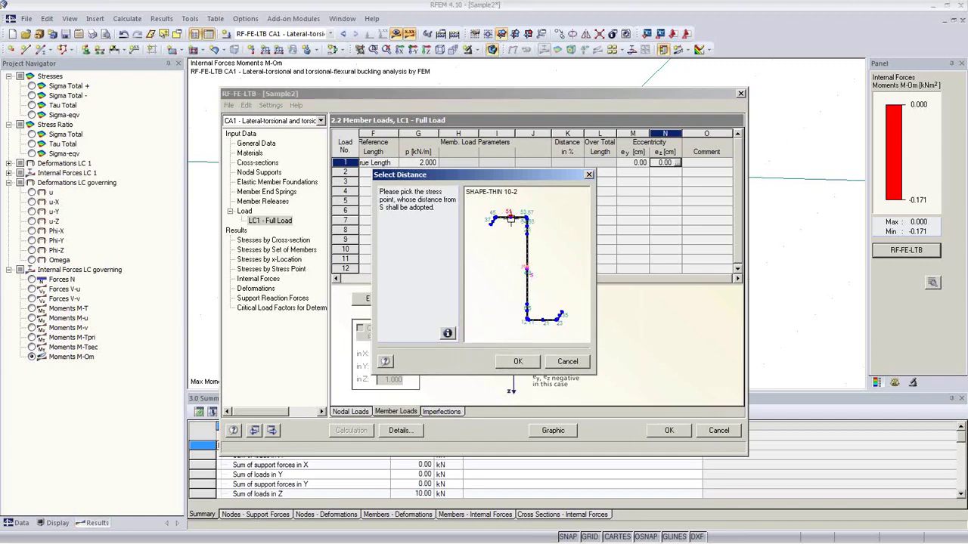
click(523, 363)
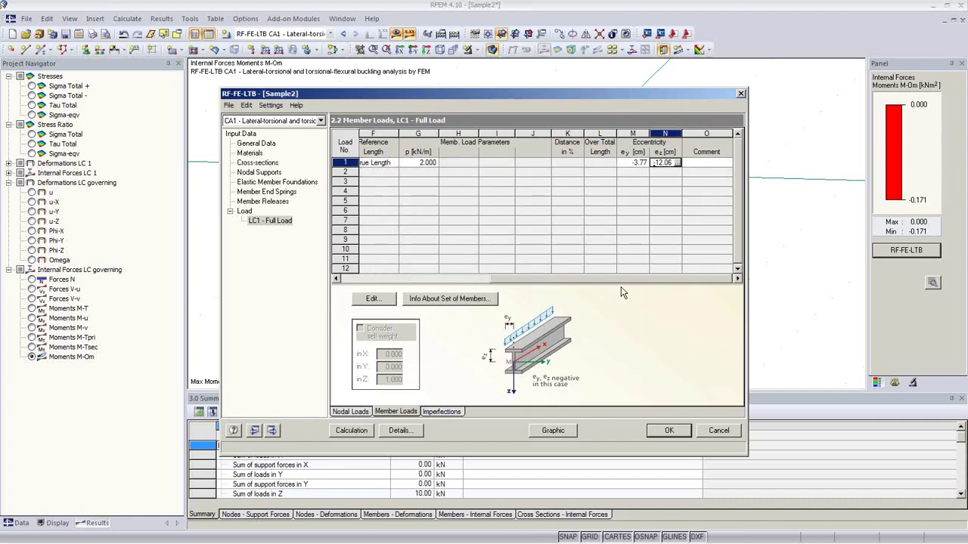
Step: Run the calculation with the eccentric load, check the cross-section stresses and critical load factor, and review LC1's member load
click(351, 430)
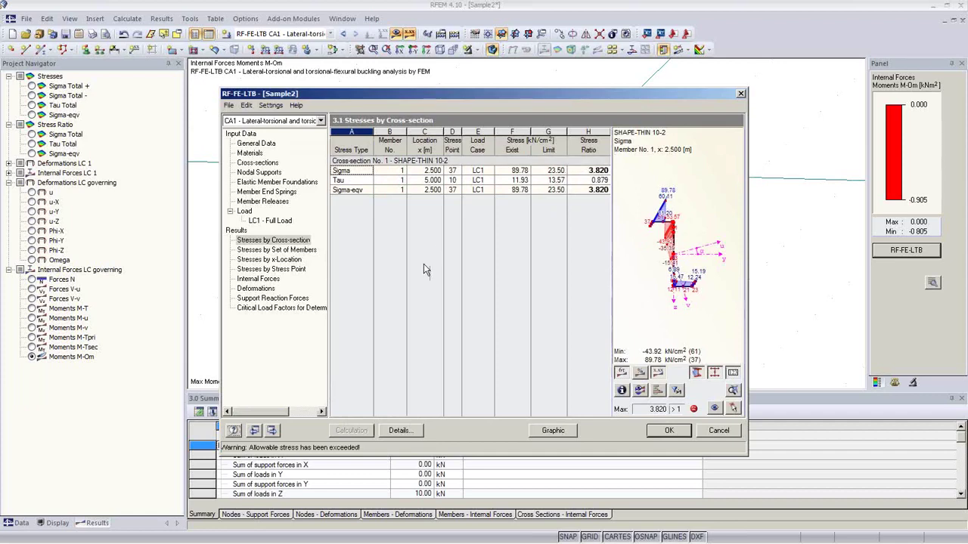
click(297, 308)
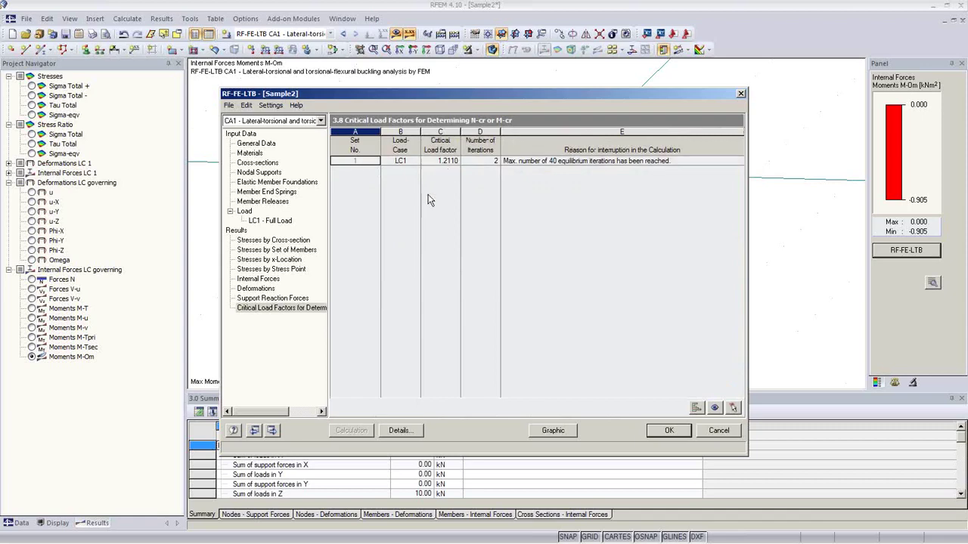
click(269, 220)
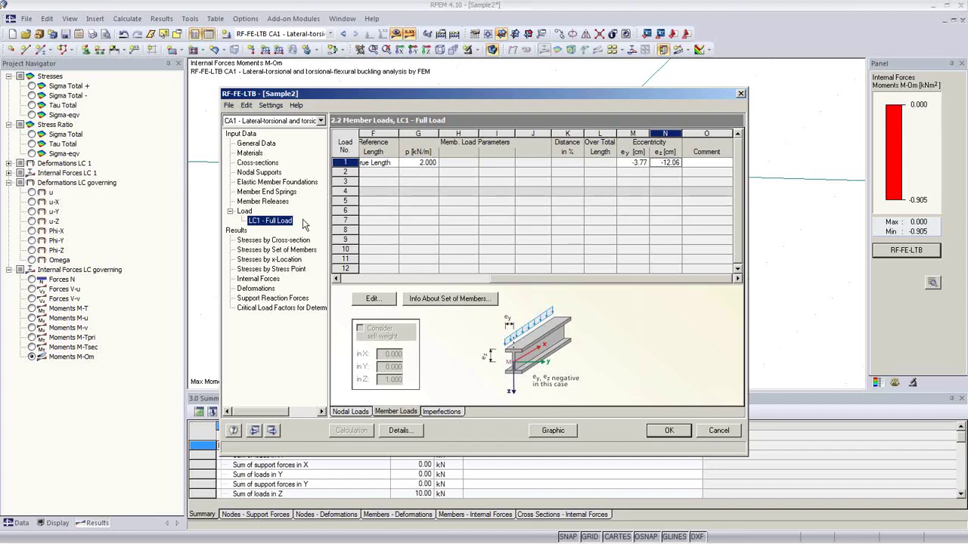
Step: Create an elastic member foundation for set of members 1
click(277, 187)
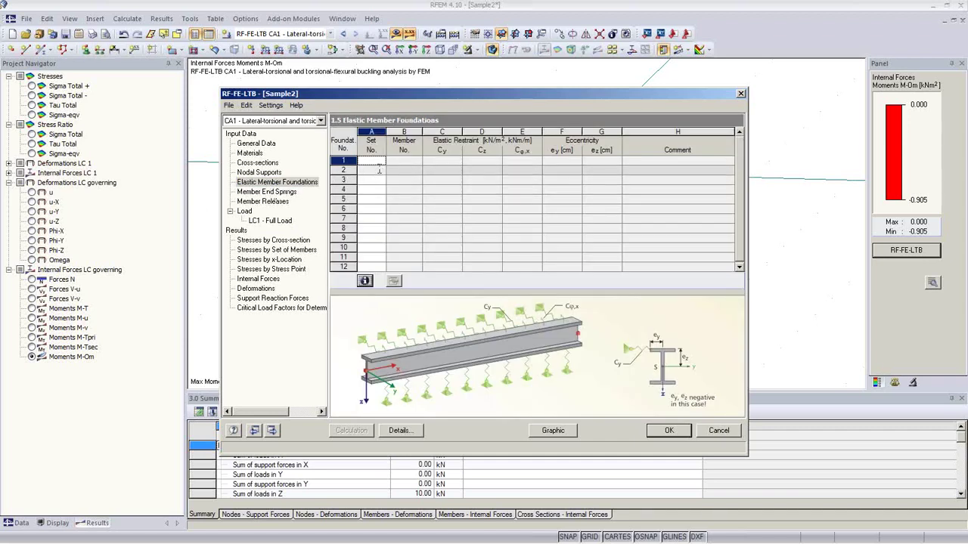
click(380, 162)
click(382, 161)
click(381, 170)
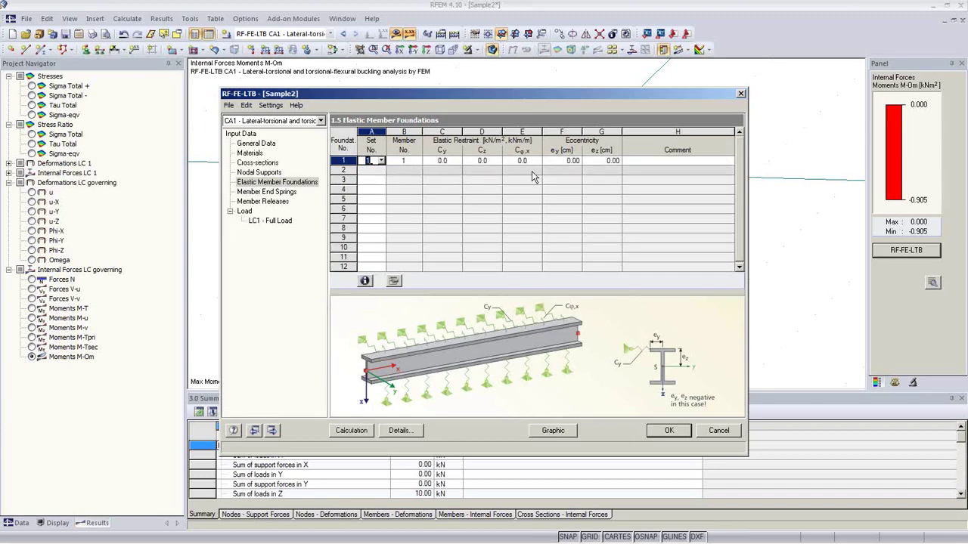
click(551, 161)
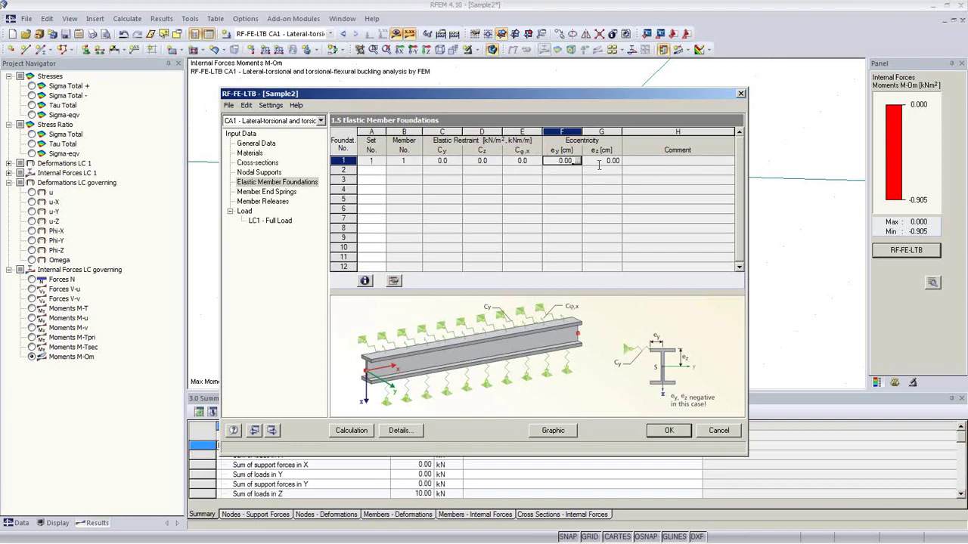
Step: Start determining the foundation's springs from a tension field and deactivate the lateral restraint, keeping the rotational restraint from trapezoidal sheet metal
click(393, 284)
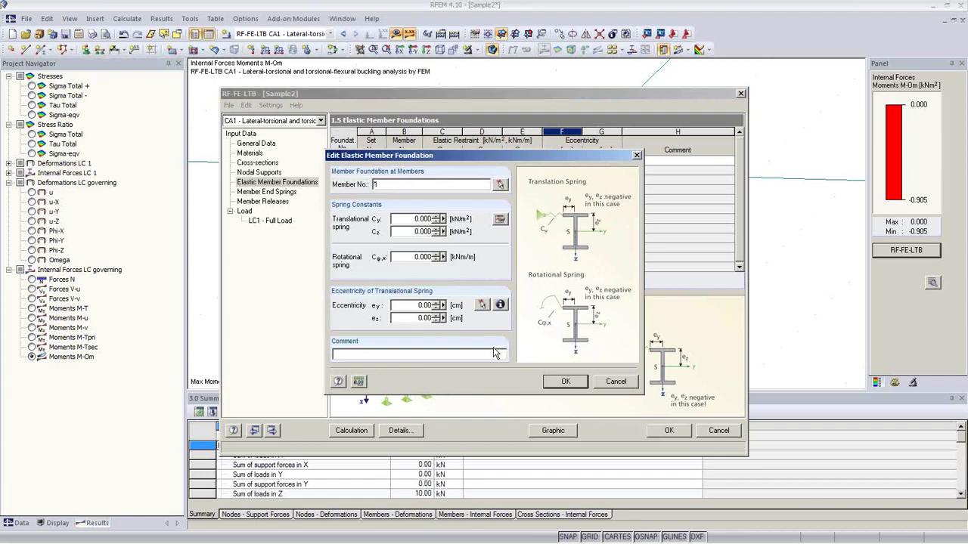
click(500, 220)
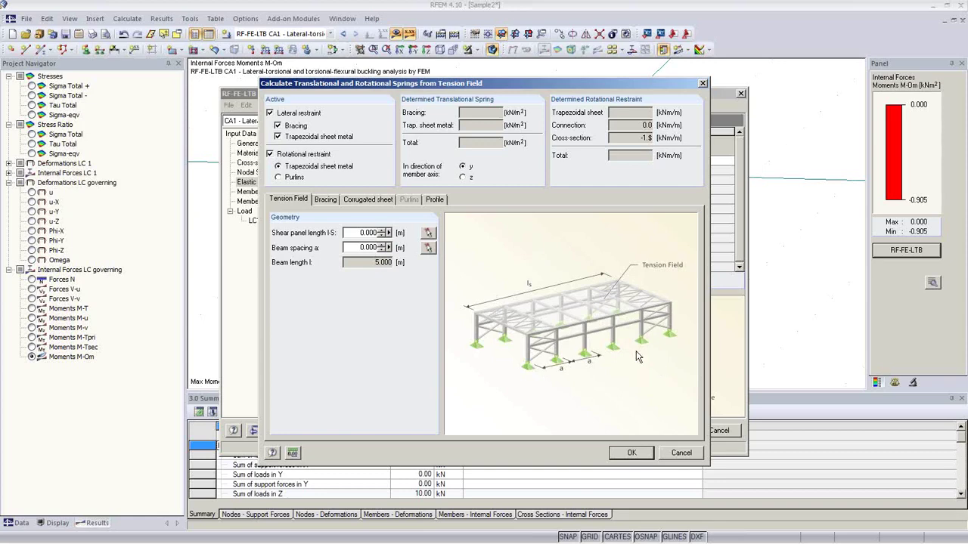
click(270, 113)
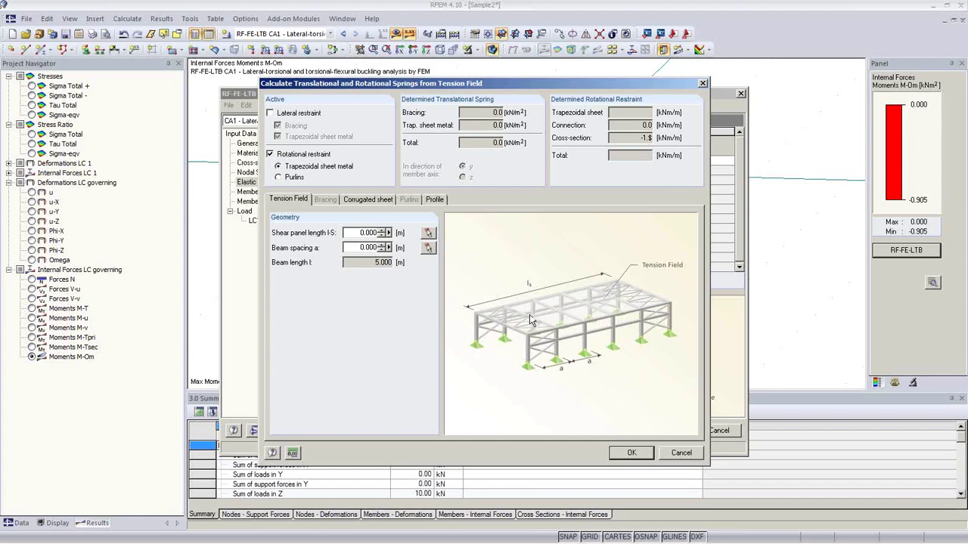
Step: Set the tension field's shear panel length to 20 m and beam spacing to 1.5 m
click(428, 234)
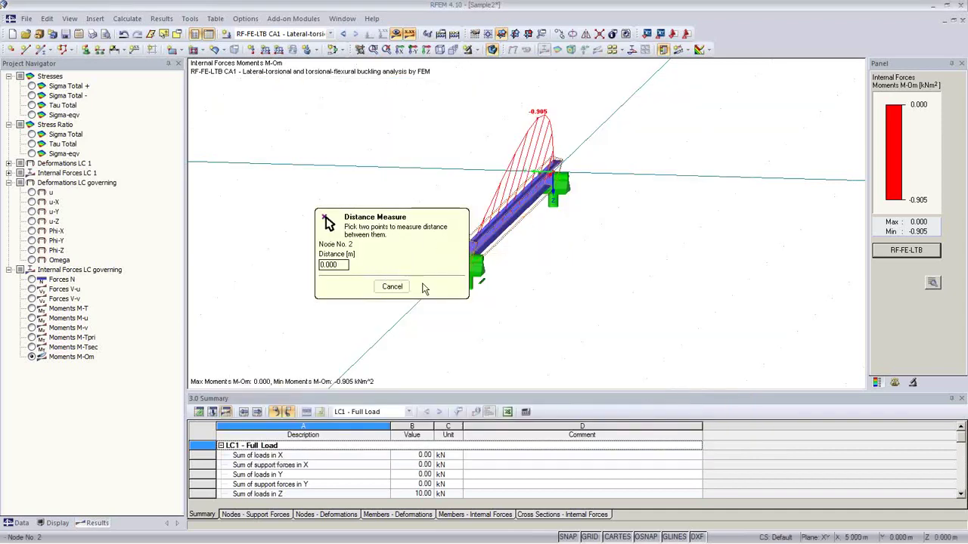
click(392, 287)
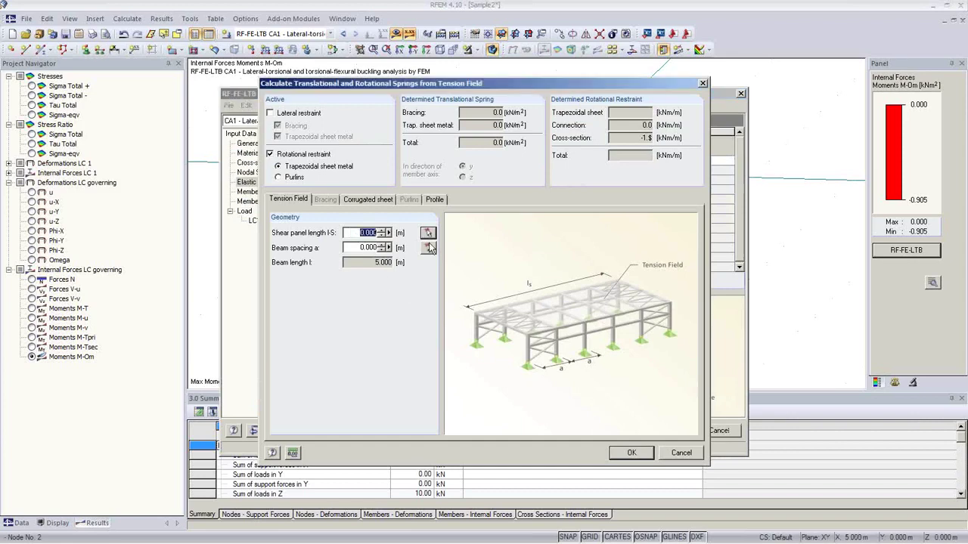
text(1)
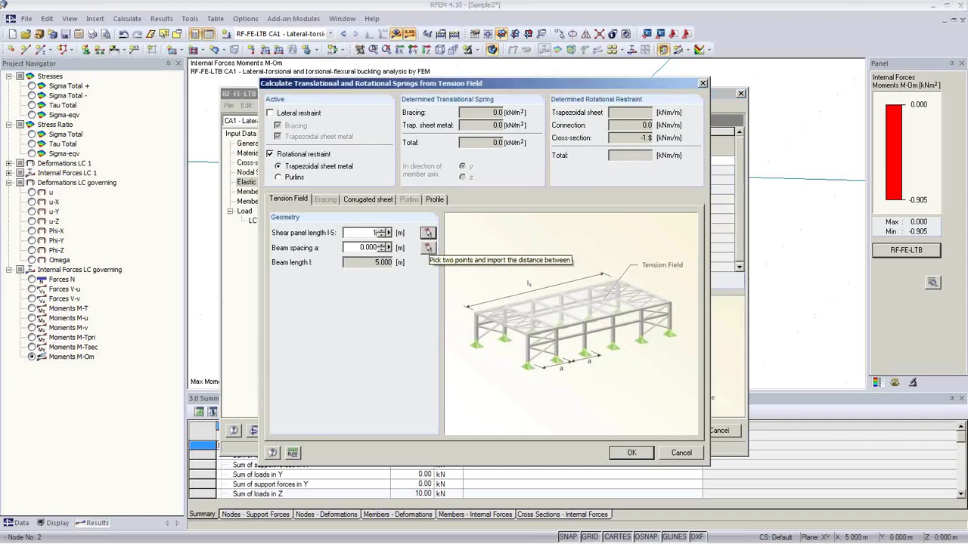
text(0)
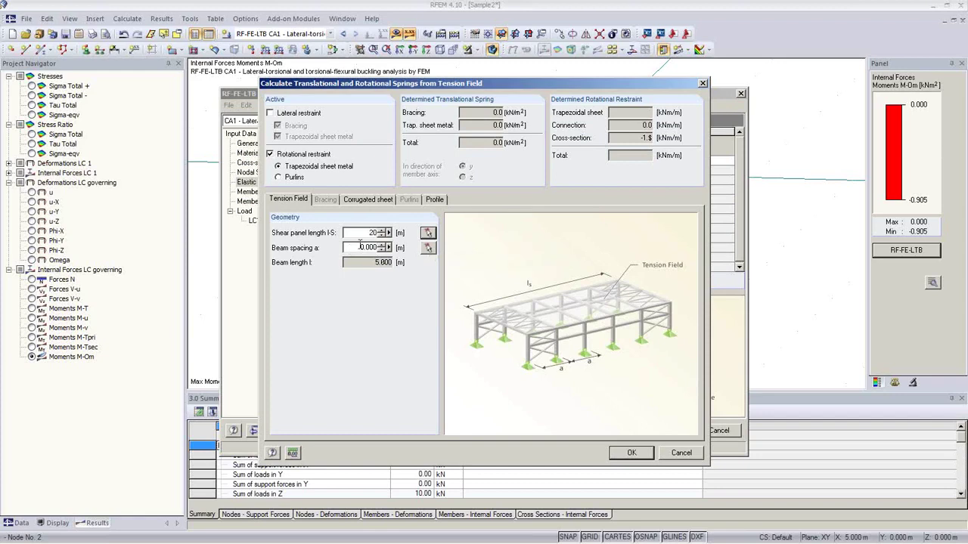
key(Tab)
text(1.5)
Step: Assign the Thyssen sheeting TBS T 135 - 1.00 Positive Position as the corrugated sheet
click(370, 200)
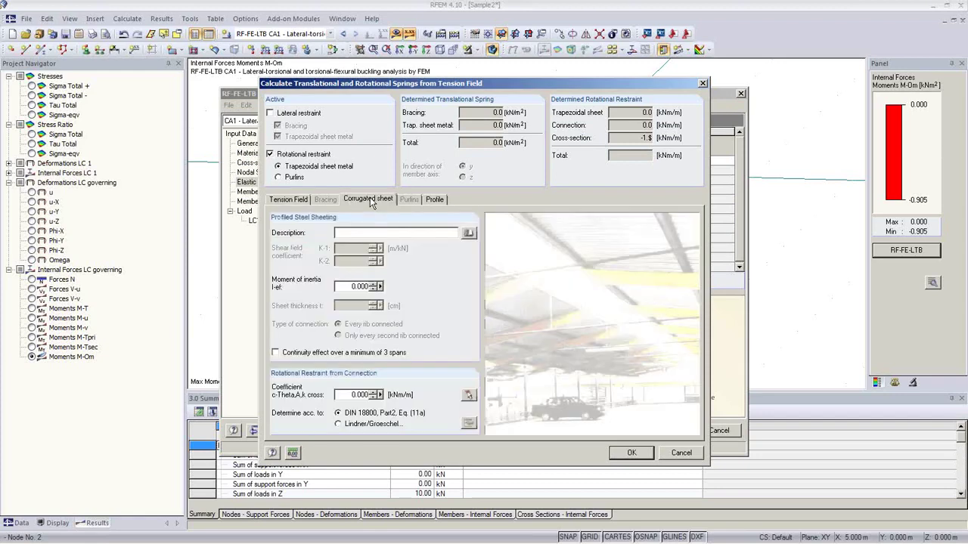
click(468, 233)
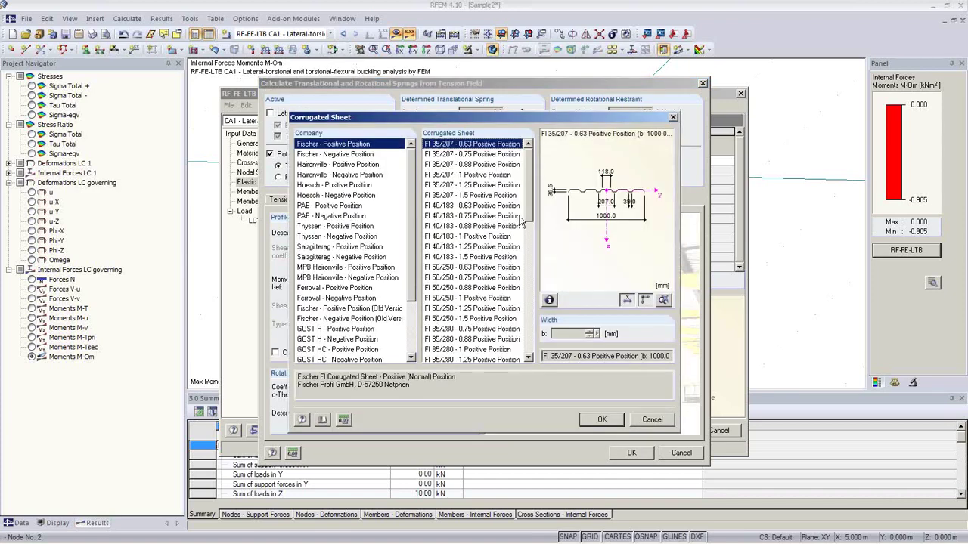
drag(528, 214, 530, 265)
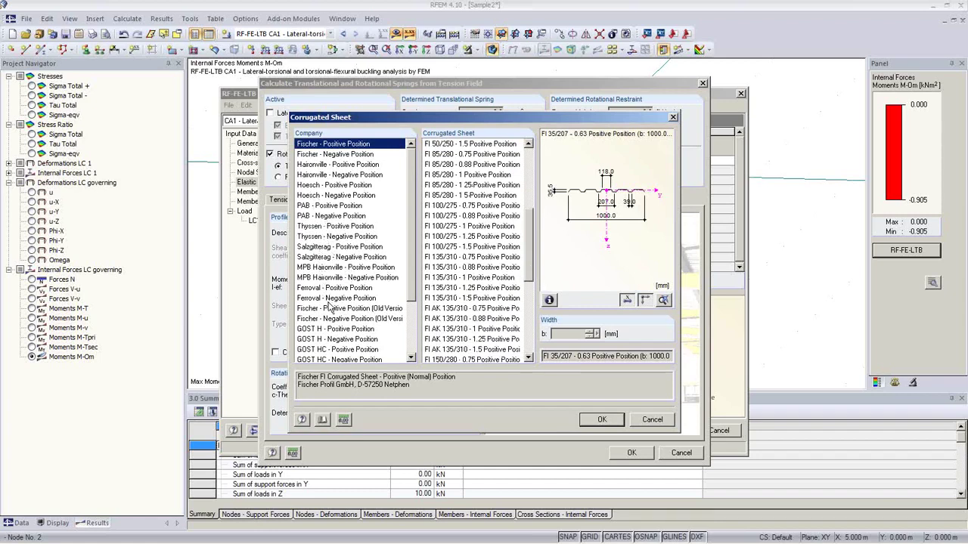
click(327, 226)
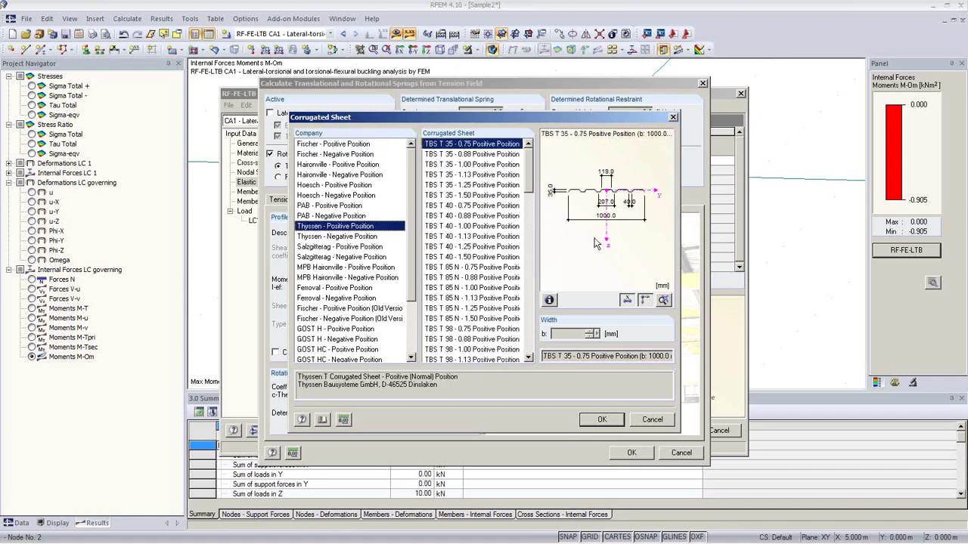
drag(529, 187, 535, 293)
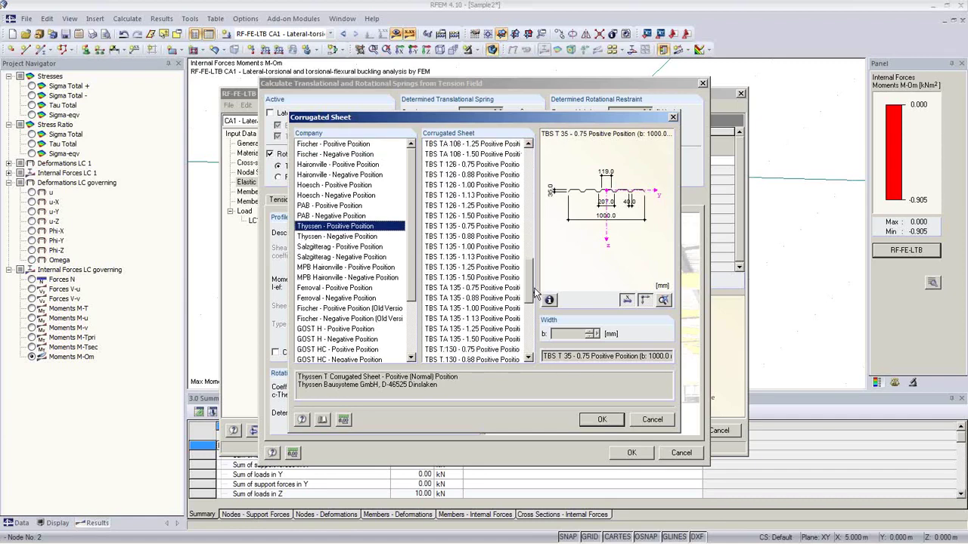
click(470, 248)
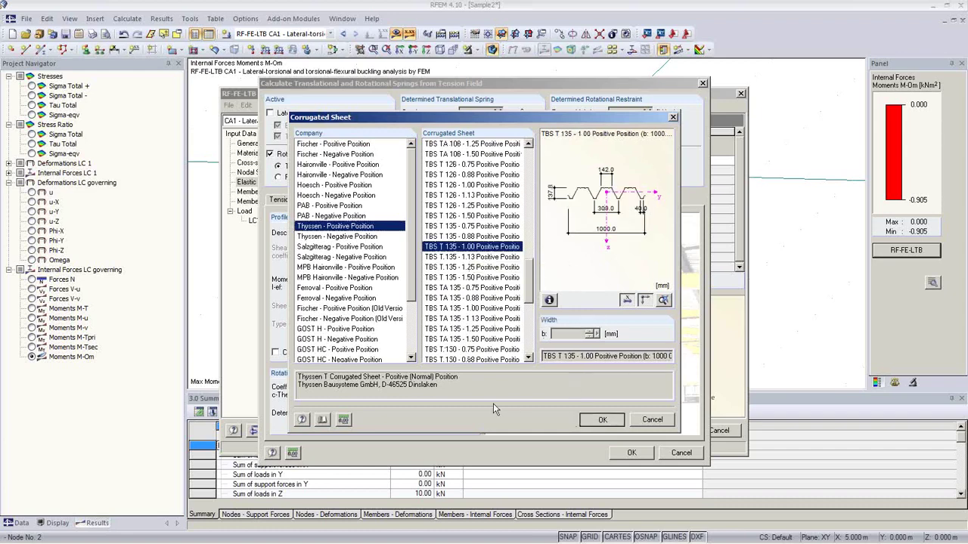
click(599, 420)
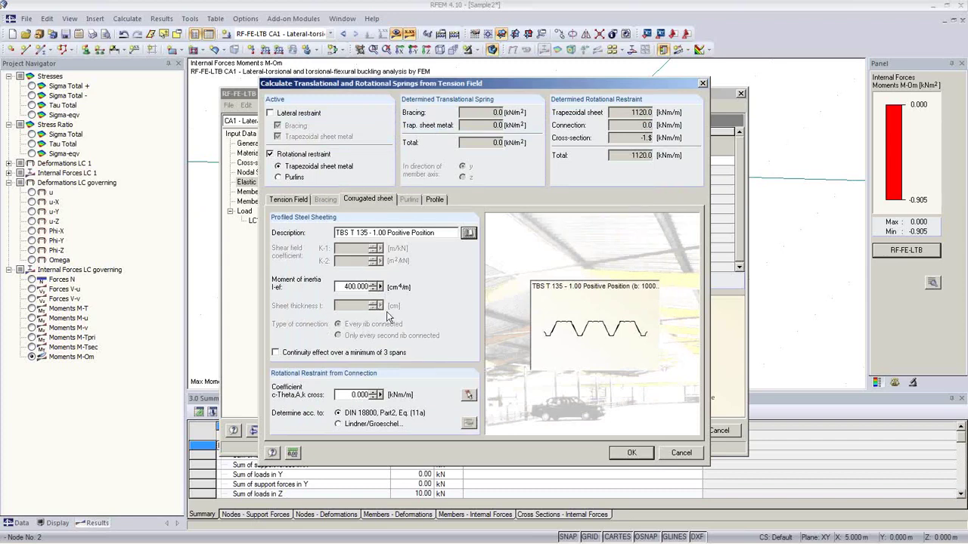
Step: Enable the continuity effect over at least 3 spans and import the 5.2 kNm/m connection coefficient from DIN 18800 Table 7
click(296, 356)
click(468, 395)
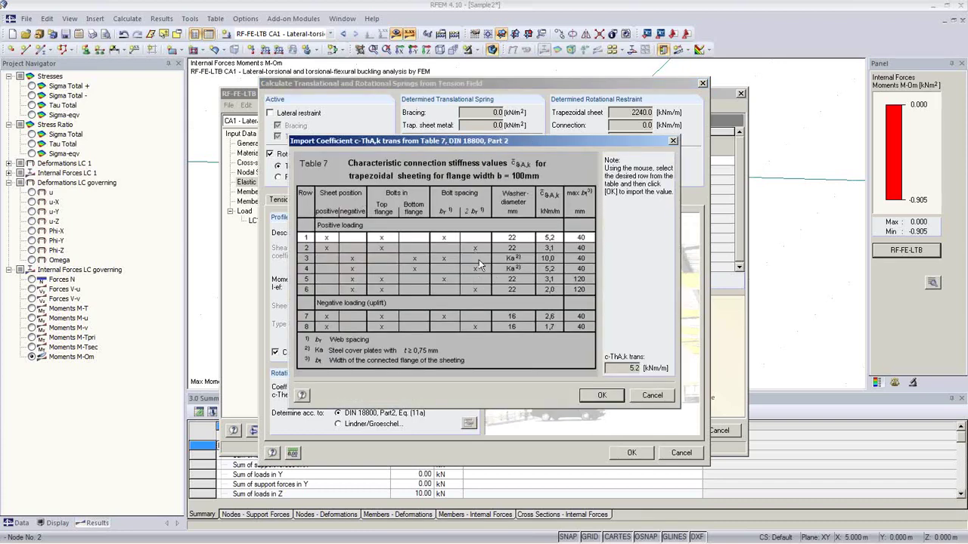
click(447, 250)
click(603, 396)
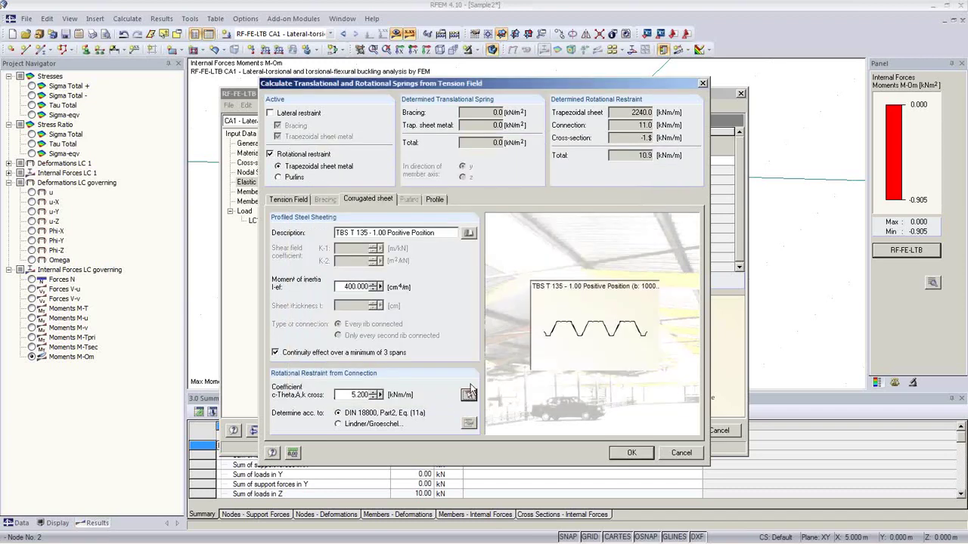
Step: Exclude rotation restraint from cross-section deformation and adopt the calculated rotational spring in the member foundation
click(435, 201)
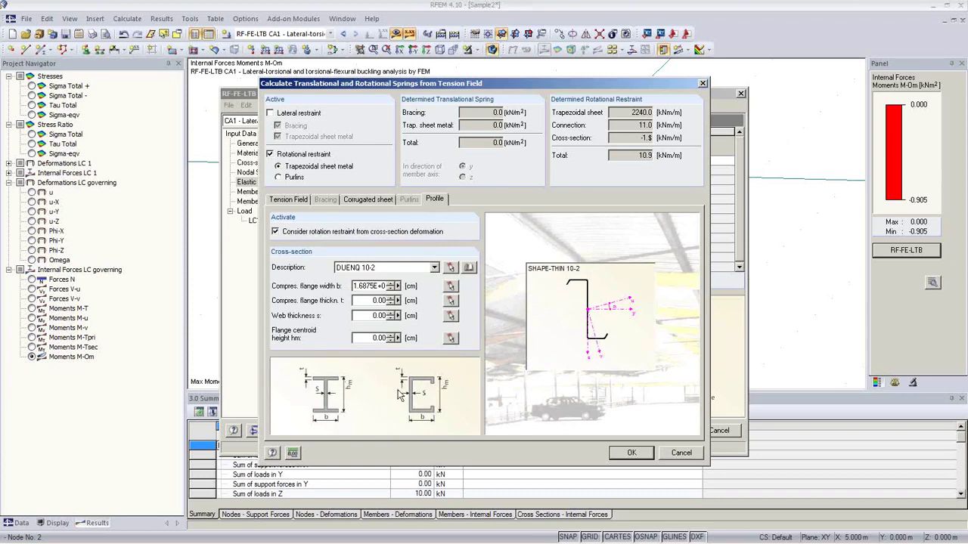
click(275, 231)
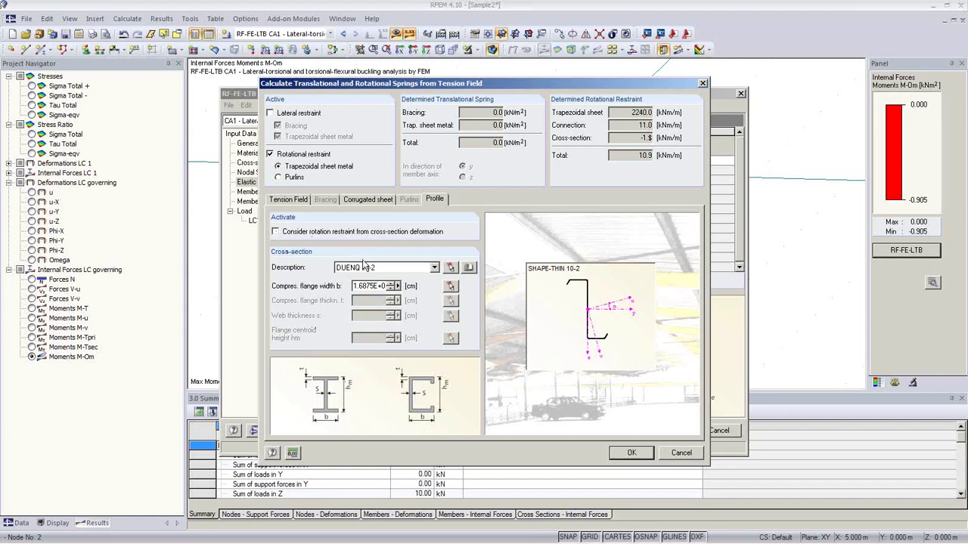
click(632, 453)
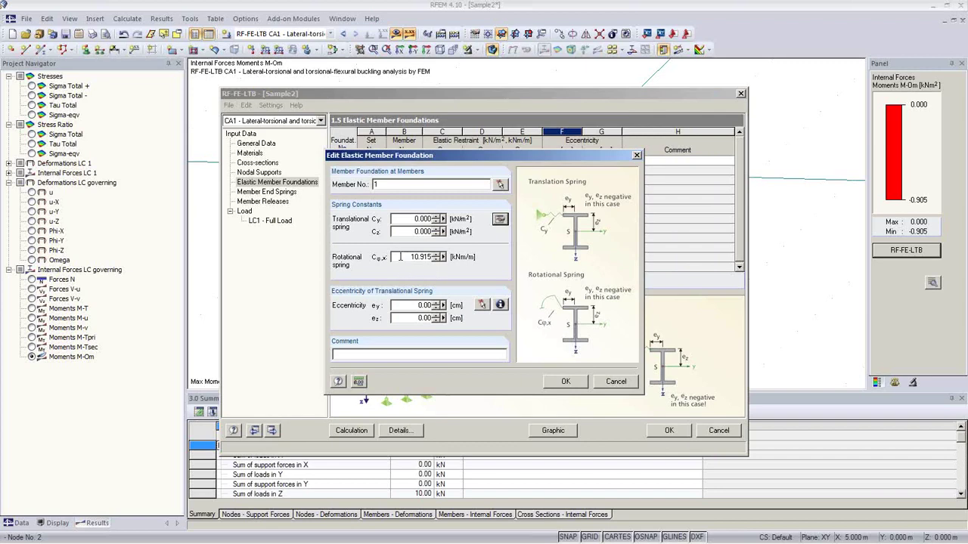
drag(400, 257, 432, 257)
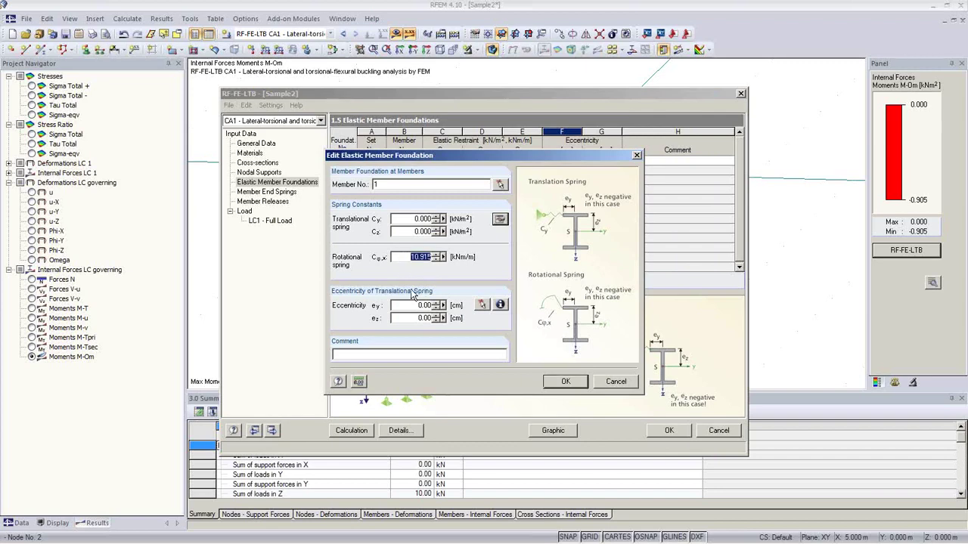
click(565, 381)
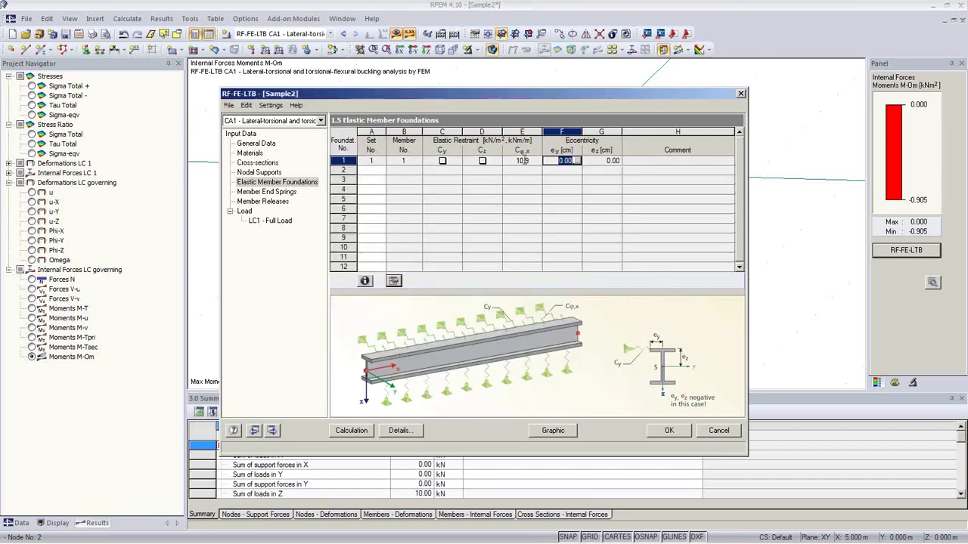
Step: Set the foundation's eccentricity to ey -0.33 cm and ez -12.63 cm by adopting the stress point at the middle of the upper flange
click(613, 162)
click(617, 161)
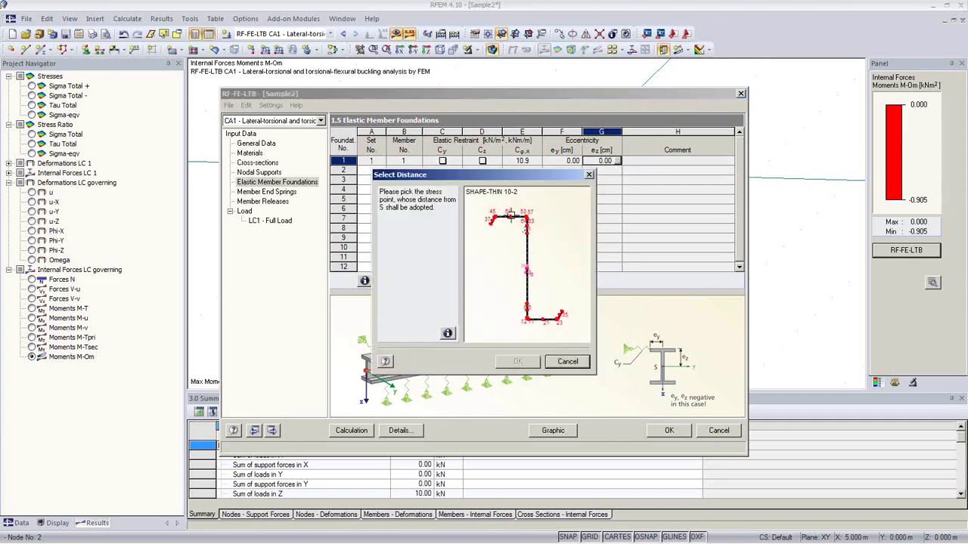
click(510, 217)
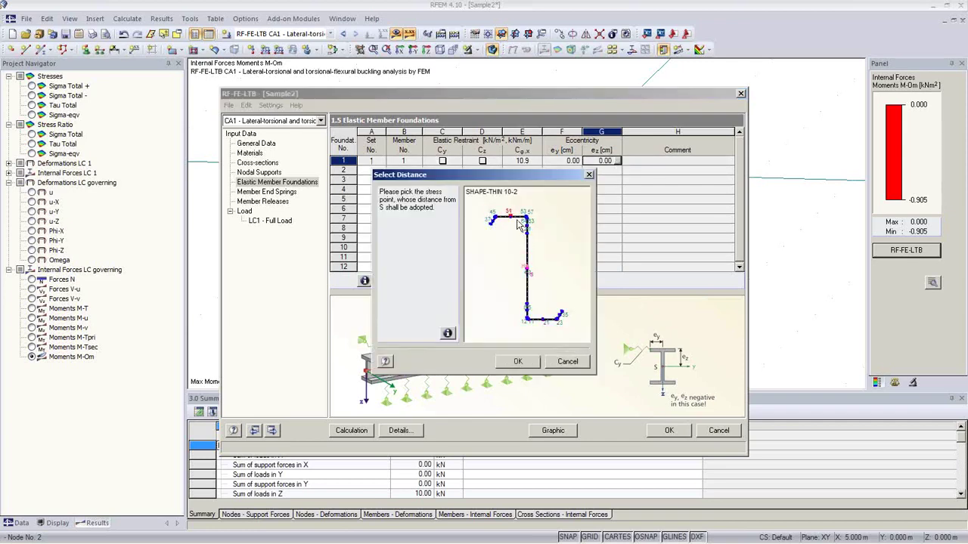
click(519, 365)
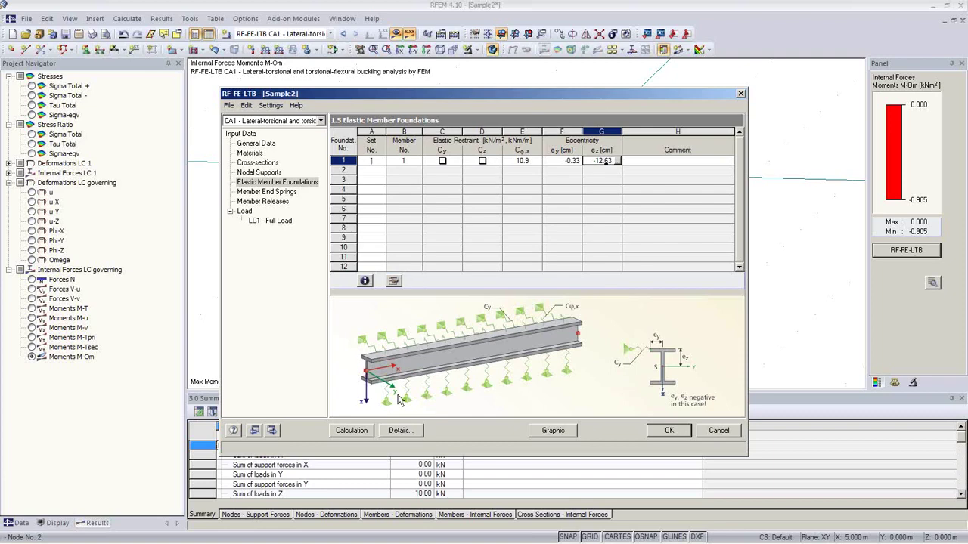
Step: Recalculate with the rotational restraint and check the cross-section stresses and critical load factor
click(365, 432)
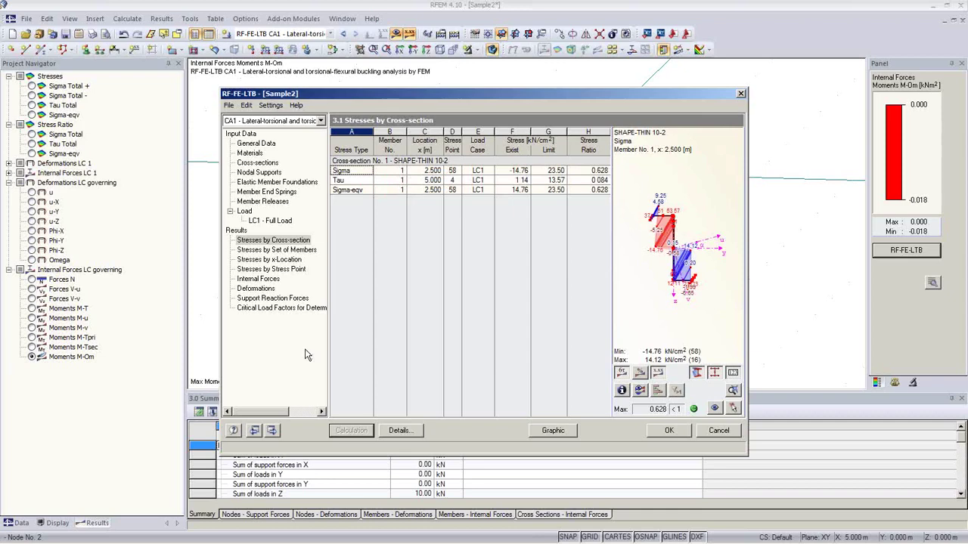
click(298, 308)
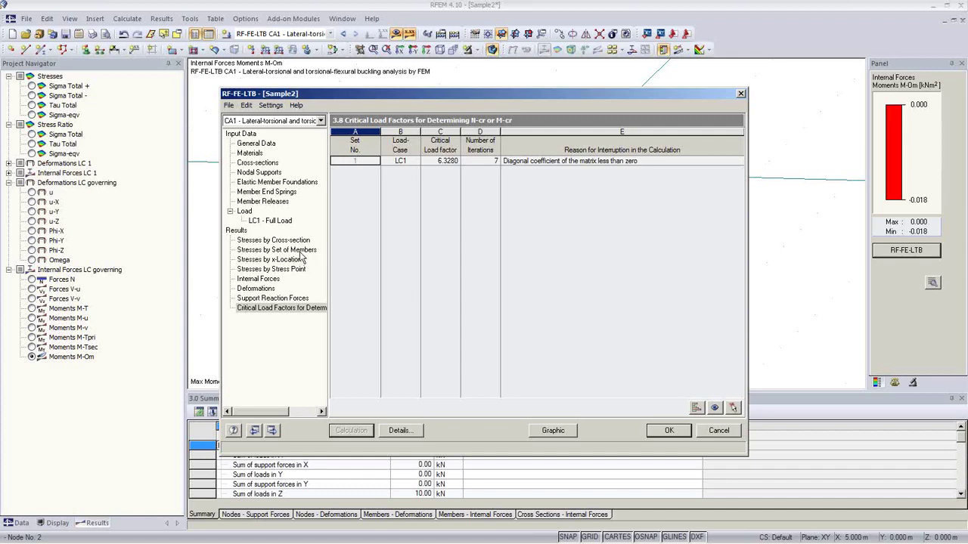
Step: Add an imperfection for the Purlin set of members in load case LC1 and start picking its eigenvector graphically
click(275, 221)
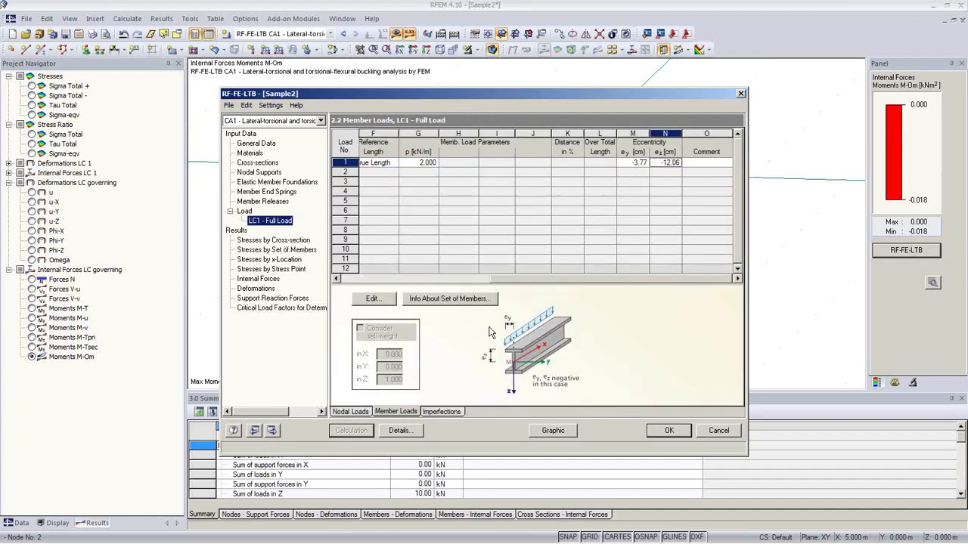
click(444, 414)
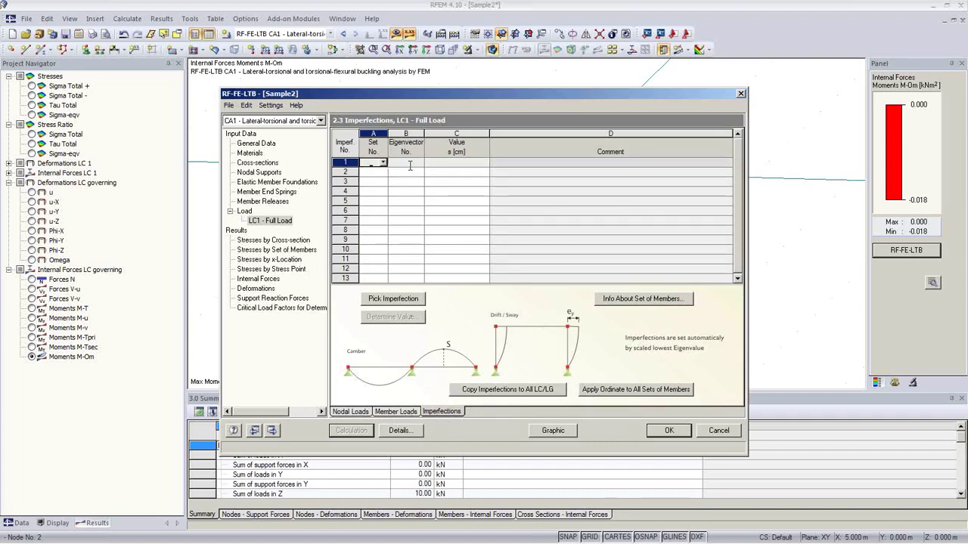
drag(454, 96, 459, 315)
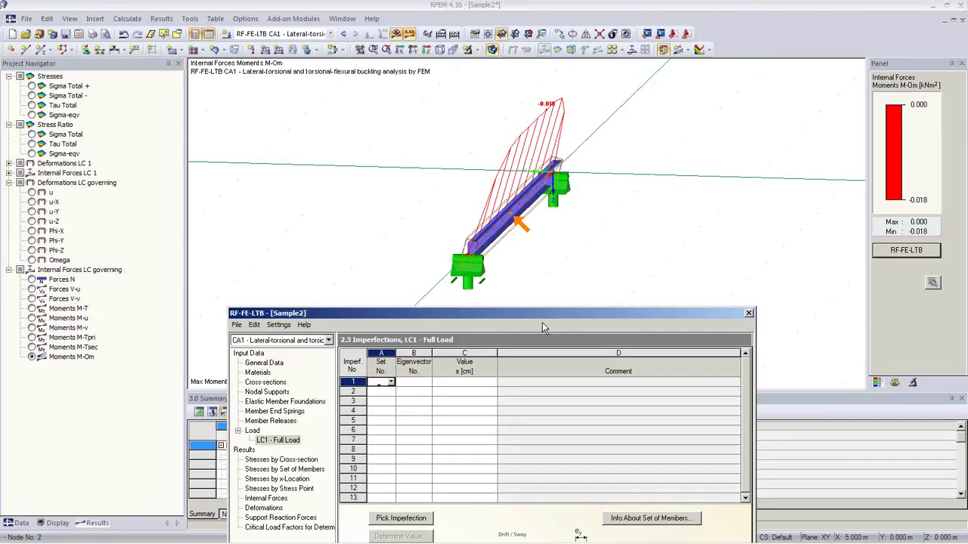
drag(542, 324, 516, 182)
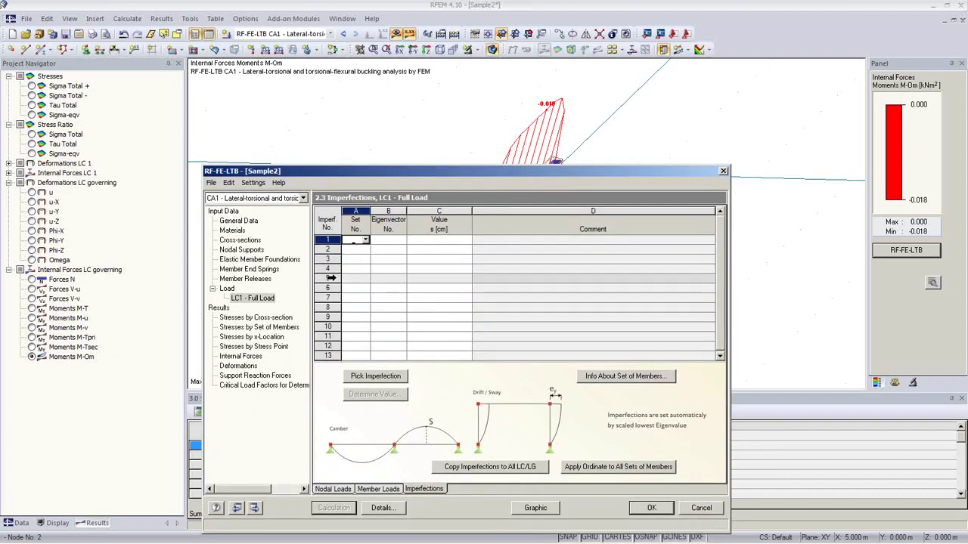
click(366, 240)
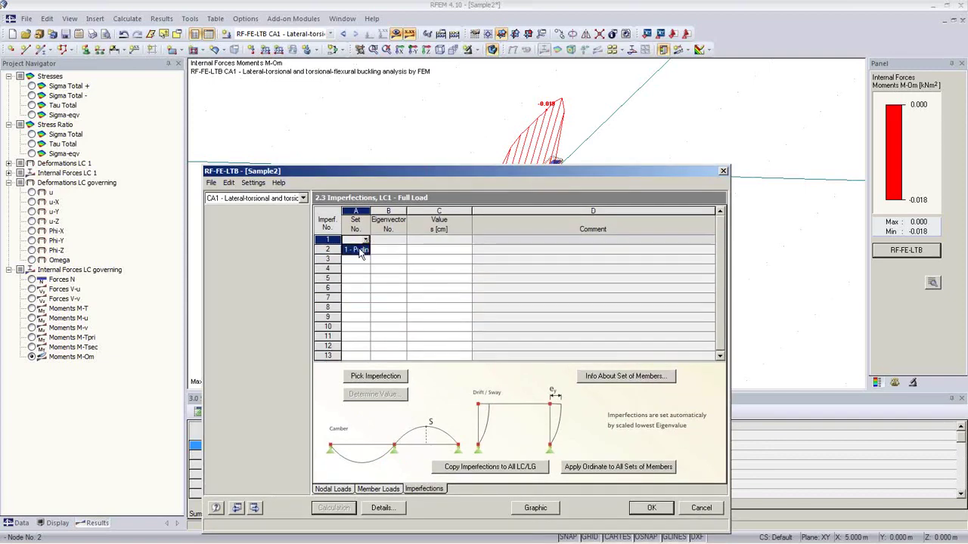
click(360, 249)
click(399, 240)
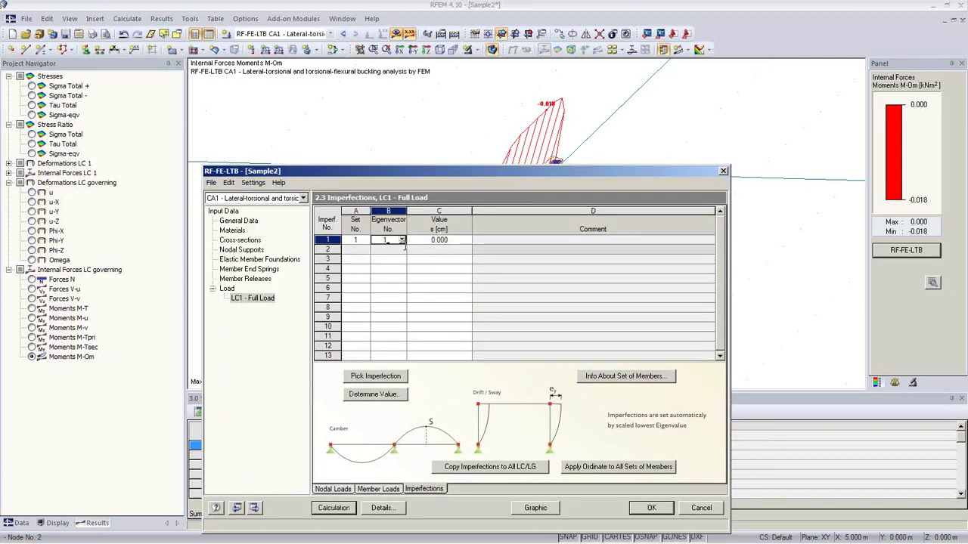
click(392, 376)
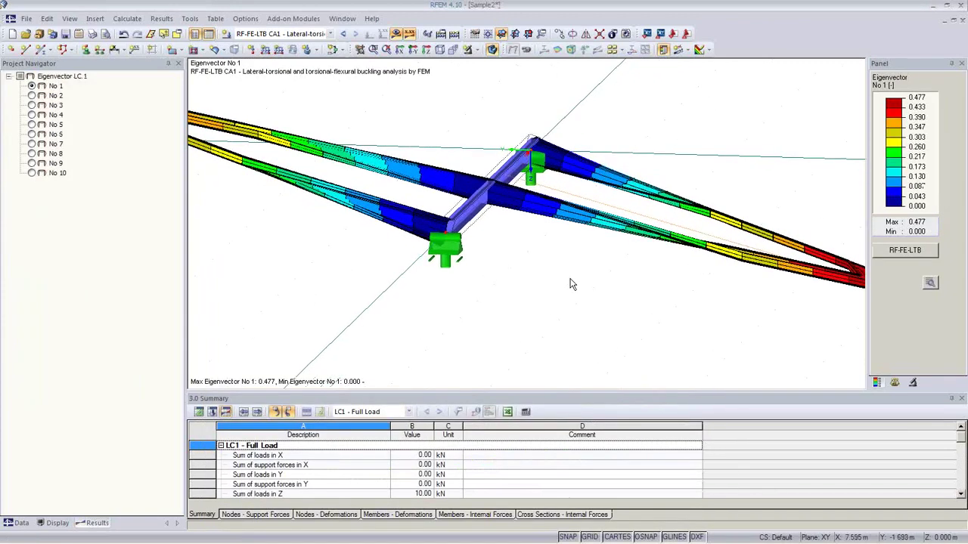
Step: Compare the deformed shapes of eigenvectors 1 and 2 on the purlin model
scroll(571, 284, down, 3)
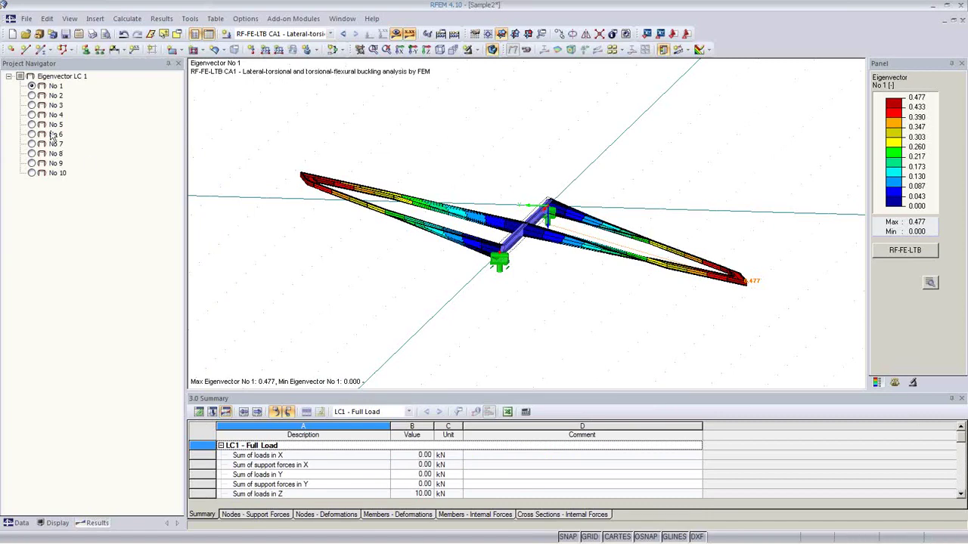
click(31, 96)
click(32, 86)
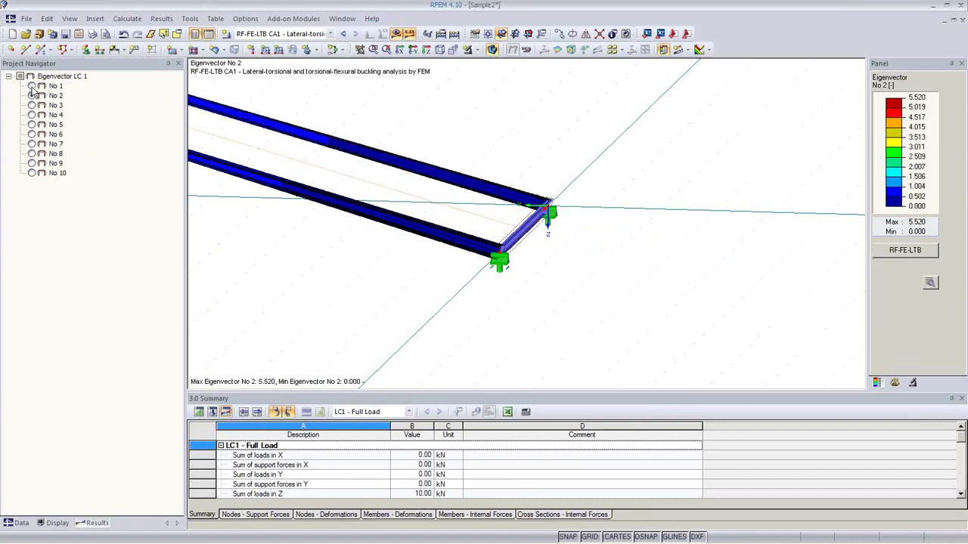
scroll(453, 270, up, 2)
ctrl+middle_drag(453, 270, 516, 337)
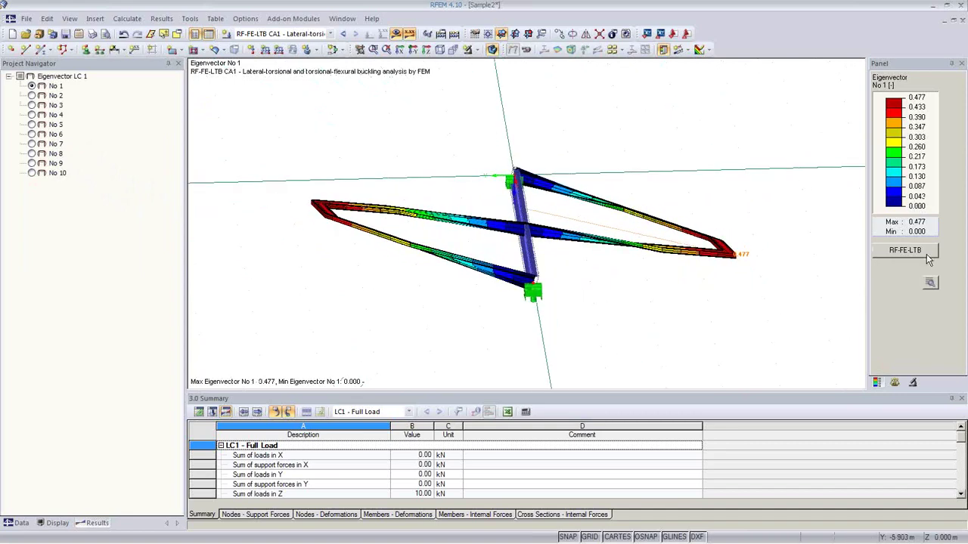
Step: Display eigenvector 2 and reduce the deformation display factor to 0.375 so that its whole shape fits the view
click(32, 96)
middle_drag(380, 257, 554, 298)
click(895, 383)
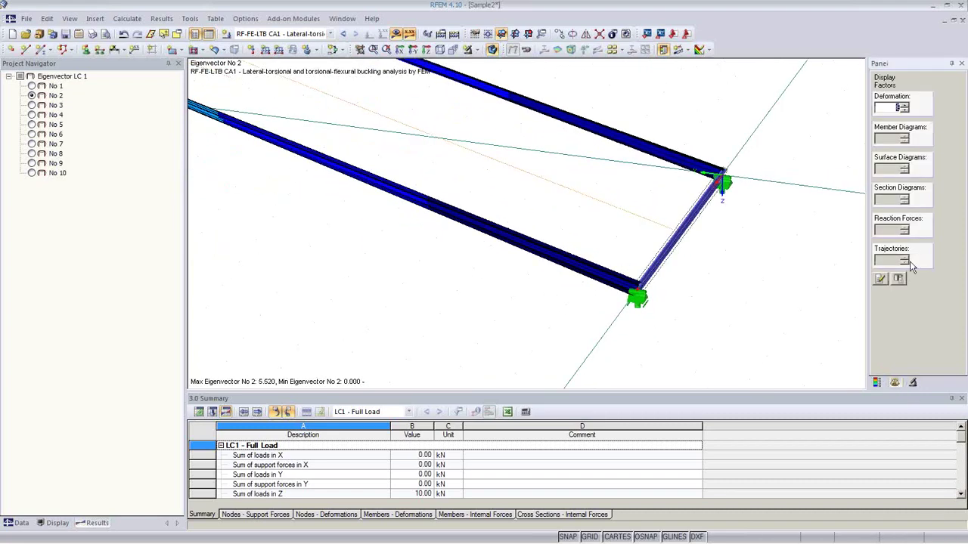
click(903, 111)
click(903, 110)
click(903, 110)
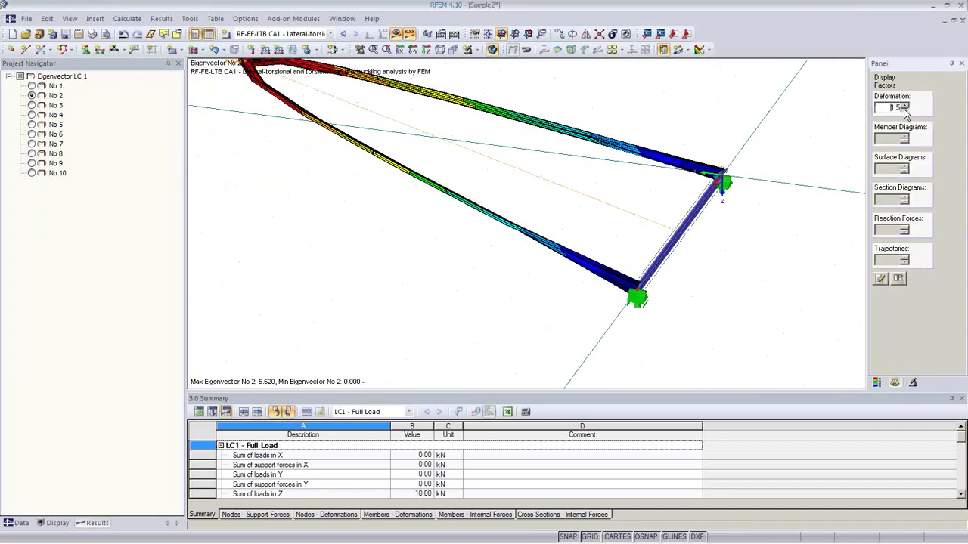
click(905, 111)
click(905, 111)
click(904, 110)
click(905, 110)
middle_drag(792, 274, 617, 274)
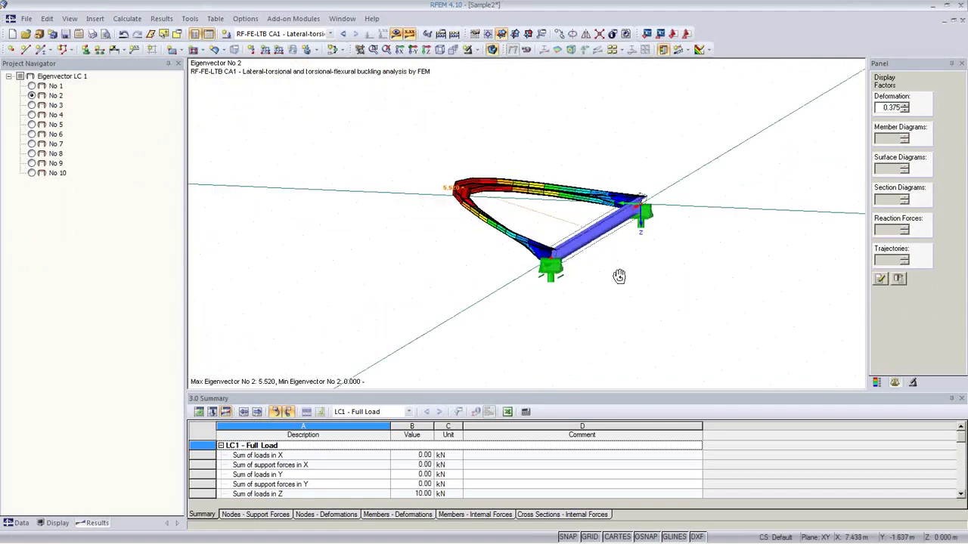
Step: Examine the buckling shapes of eigenvectors 3 and 4 on the model
click(32, 106)
click(32, 115)
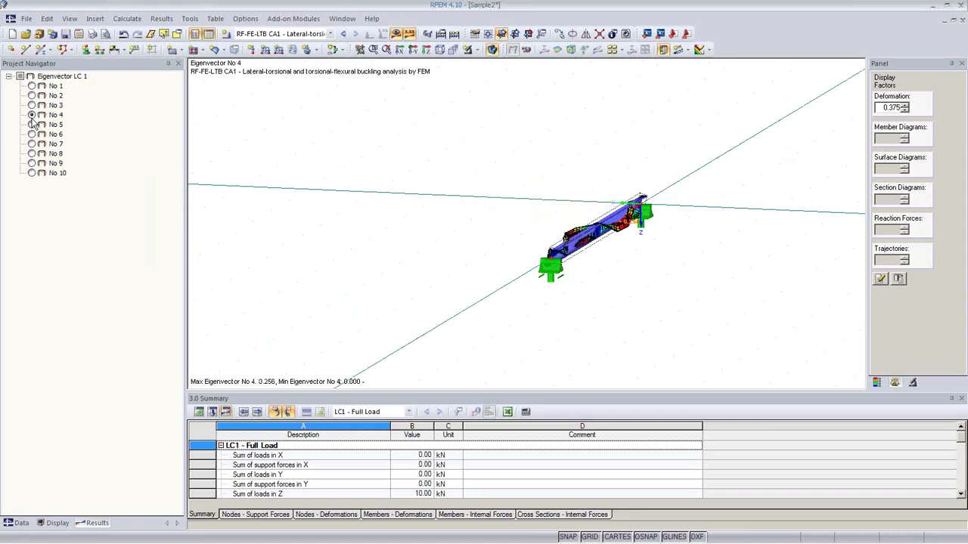
middle_drag(371, 283, 579, 296)
scroll(597, 249, up, 4)
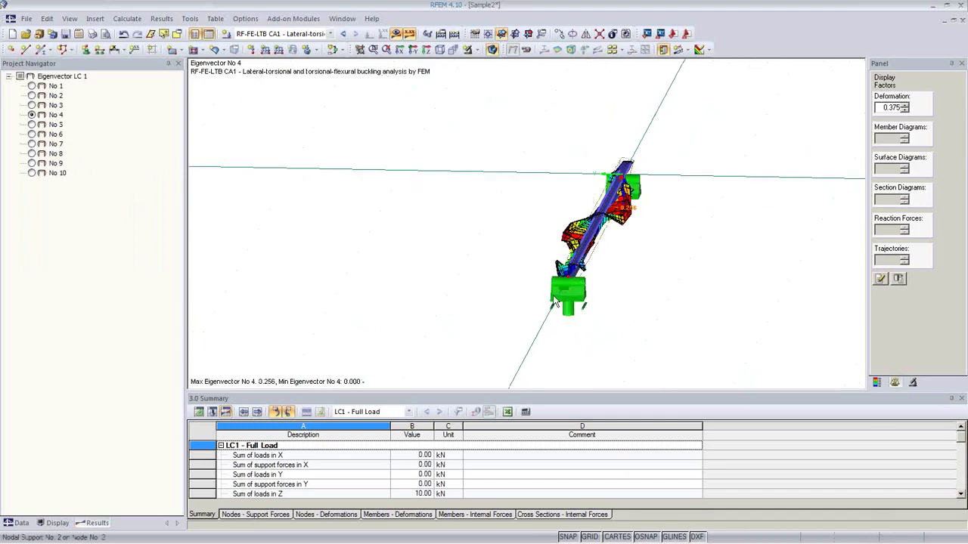
Step: Choose eigenvector 2, inspect its shape from several angles, and adopt it for the purlin's imperfection
click(31, 95)
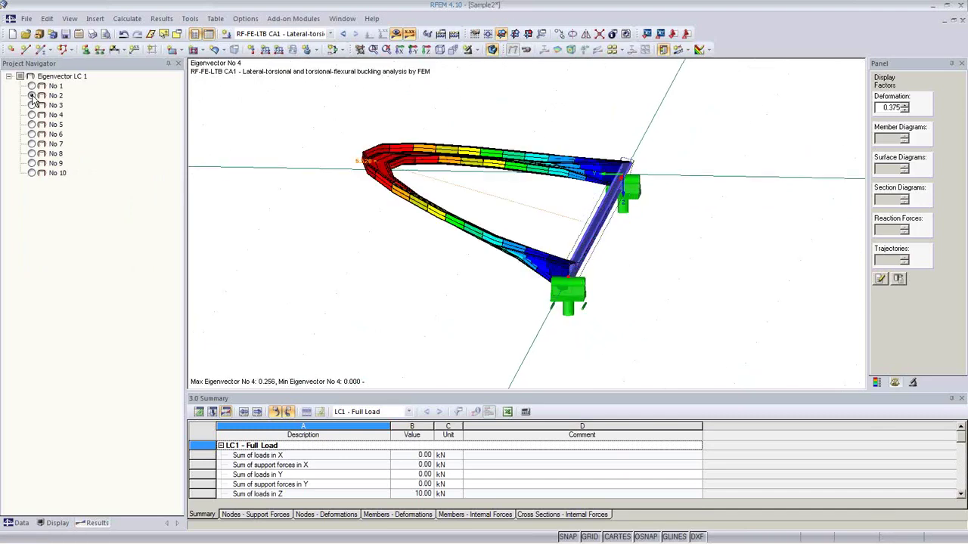
middle_drag(557, 263, 413, 290)
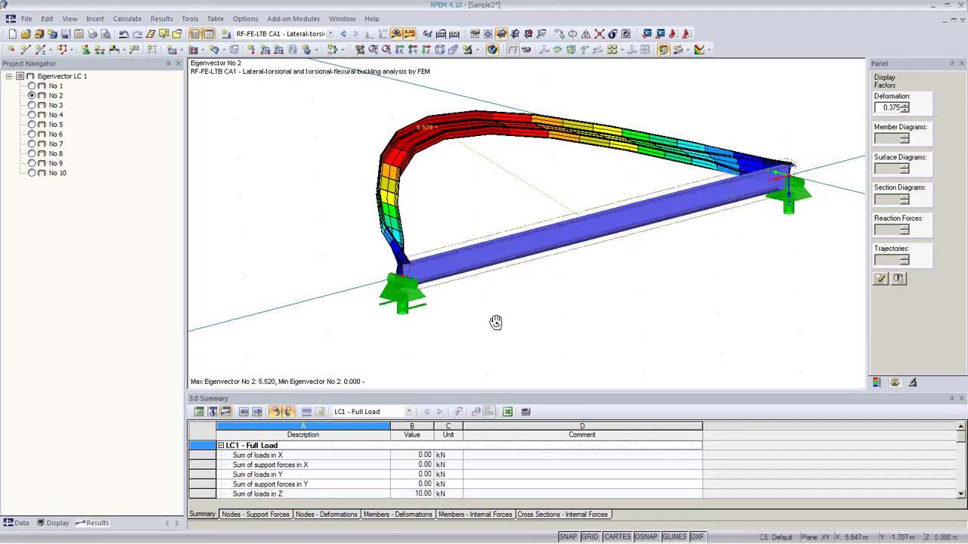
ctrl+middle_drag(495, 323, 773, 219)
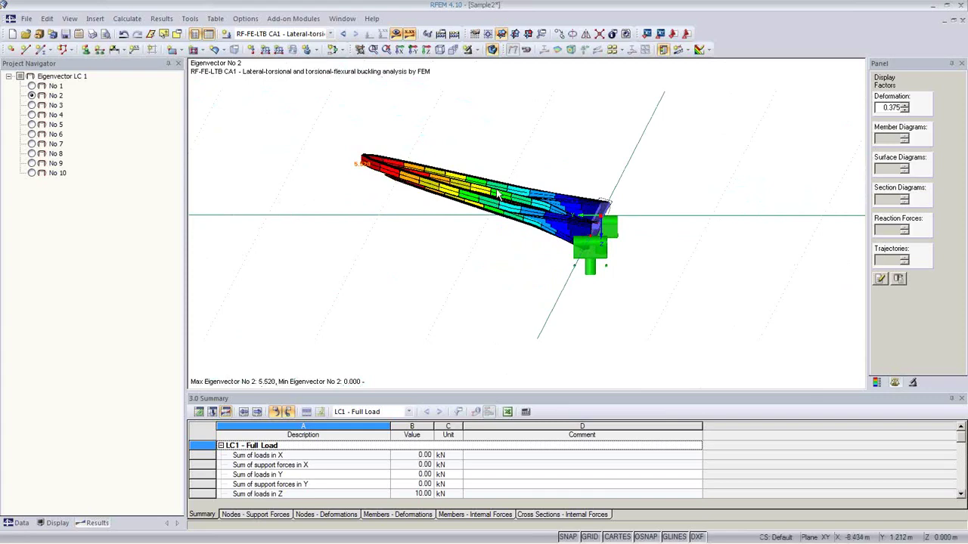
ctrl+middle_drag(624, 272, 555, 314)
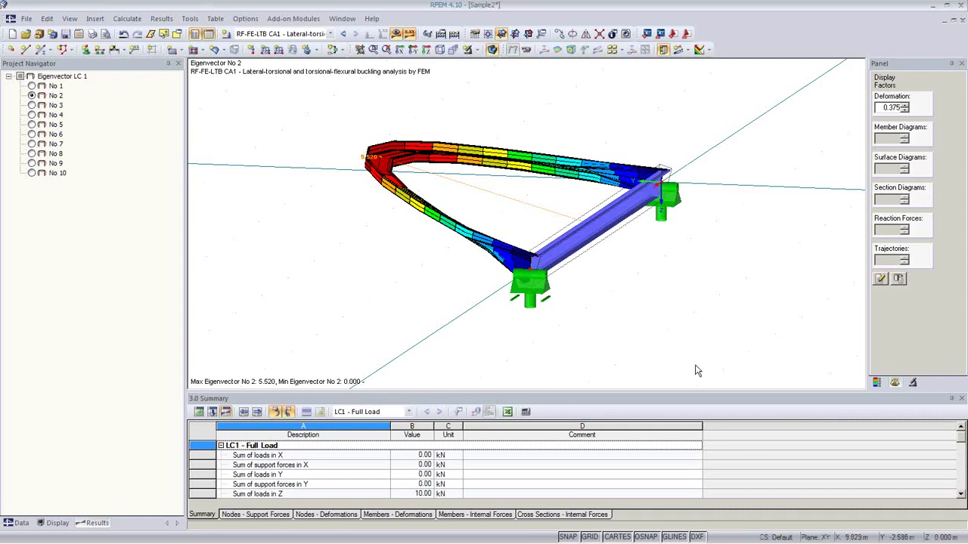
click(877, 382)
click(914, 252)
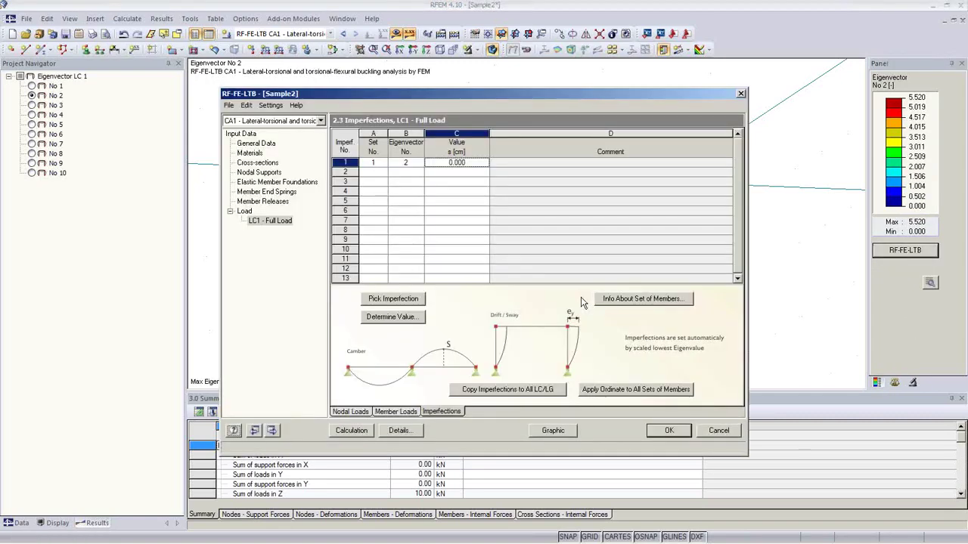
Step: Set the imperfection value s of the purlin set to 2.5 cm
click(461, 164)
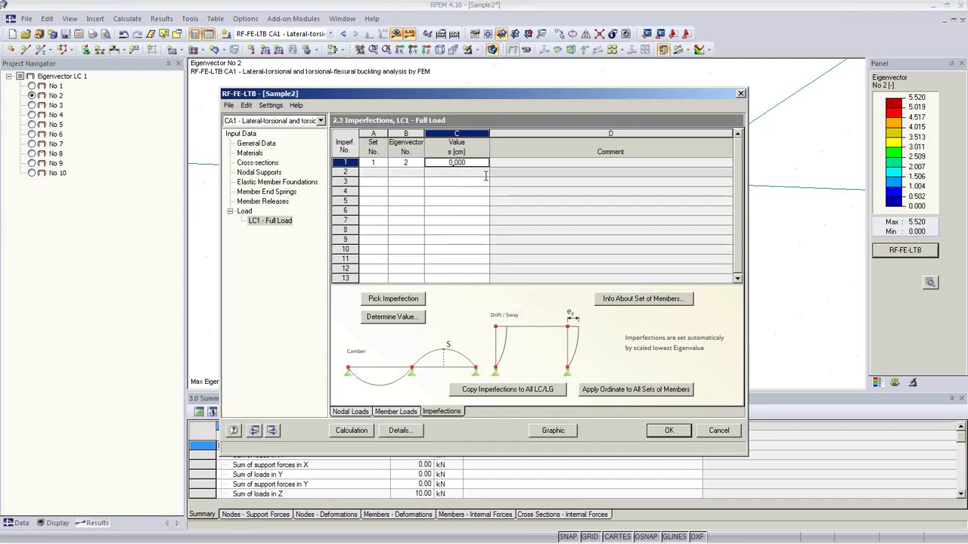
double_click(453, 162)
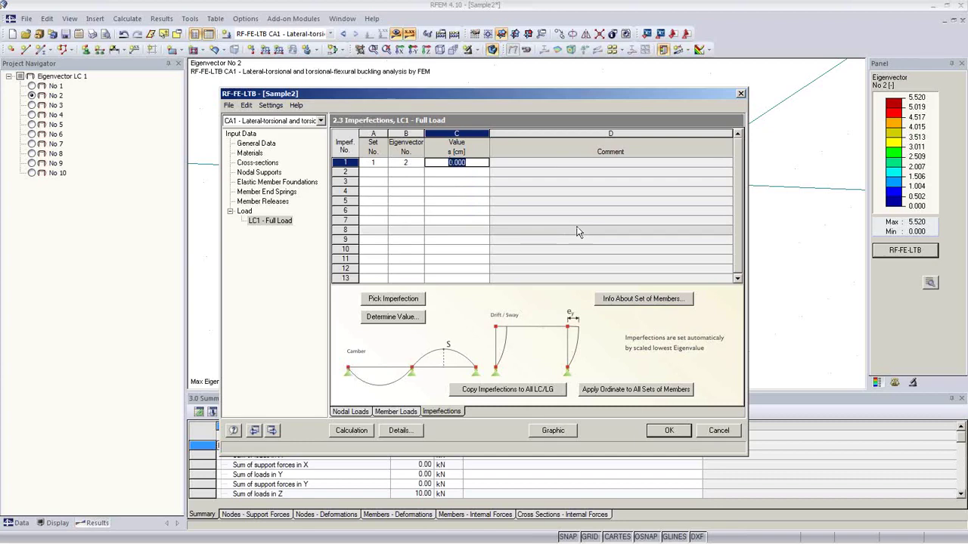
text(2.5)
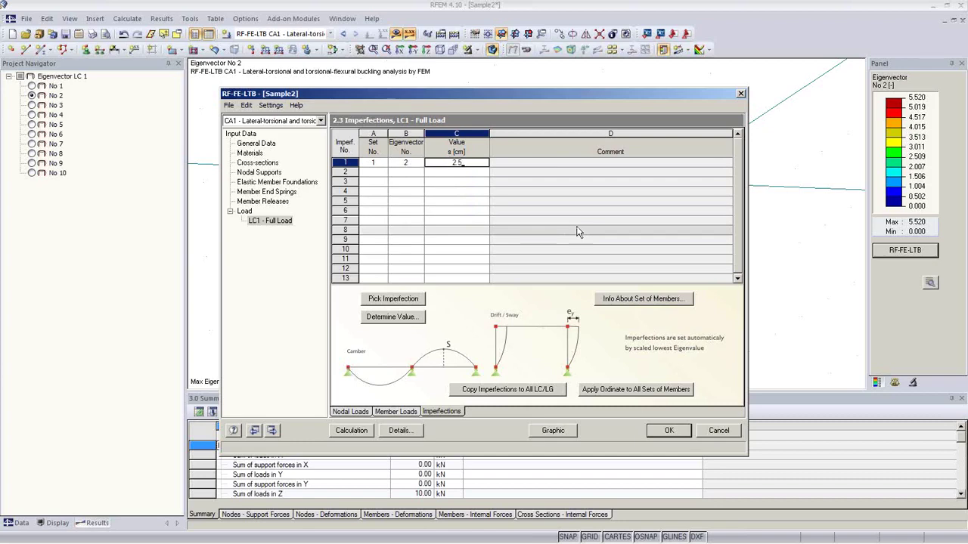
click(458, 181)
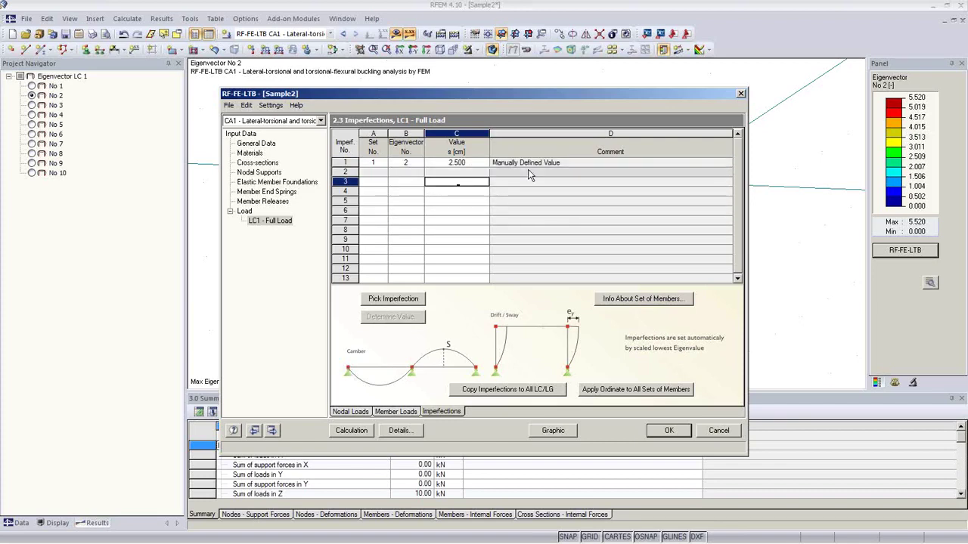
click(479, 164)
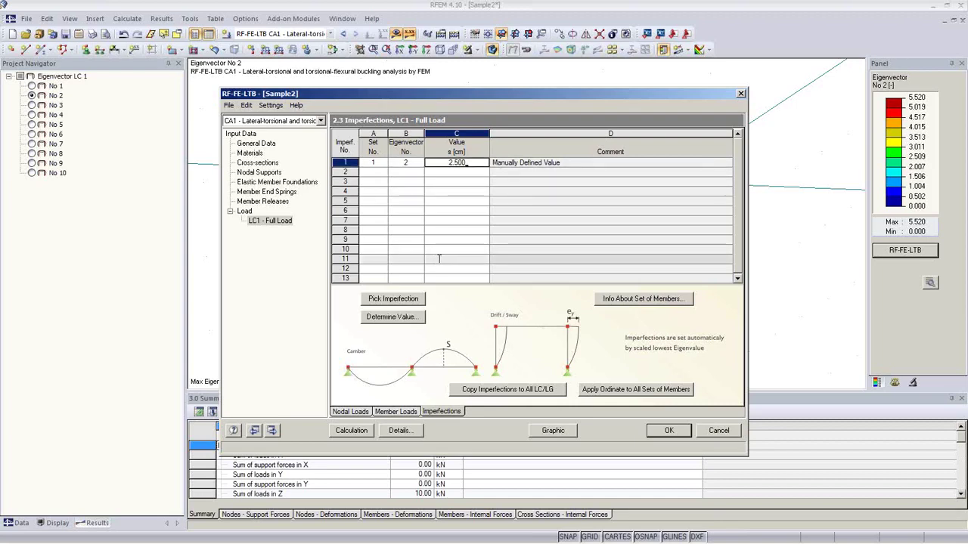
Step: Recalculate with the imperfection and check the cross-section stresses and the critical load factor
click(348, 431)
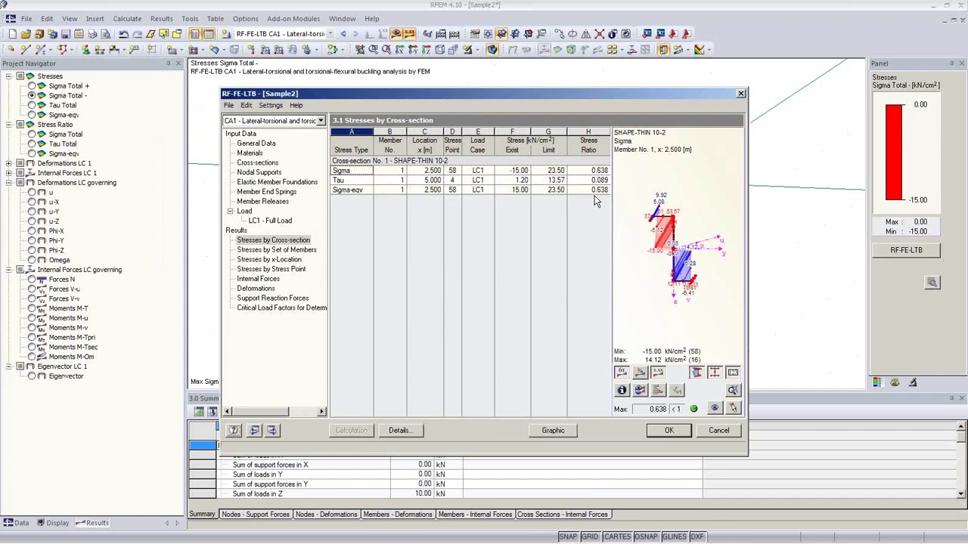
click(288, 310)
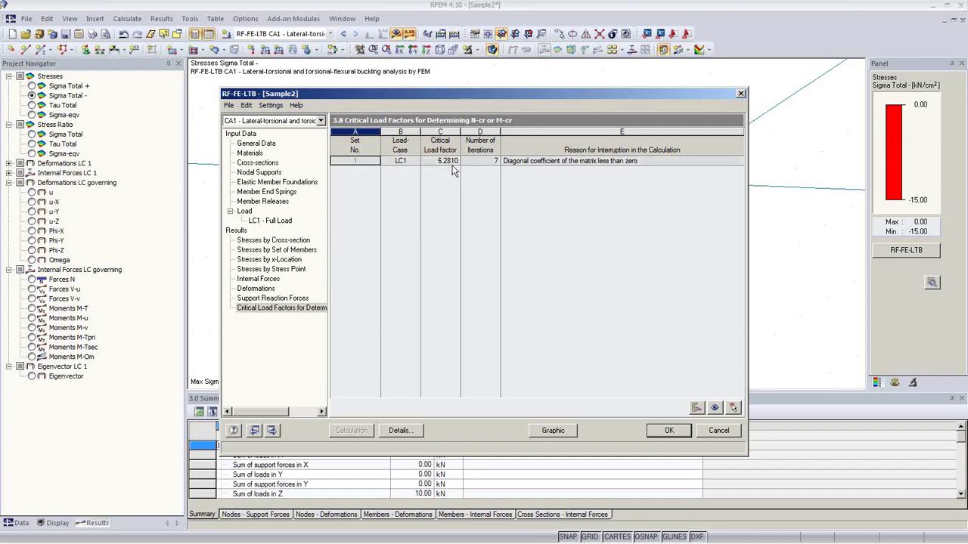
click(273, 240)
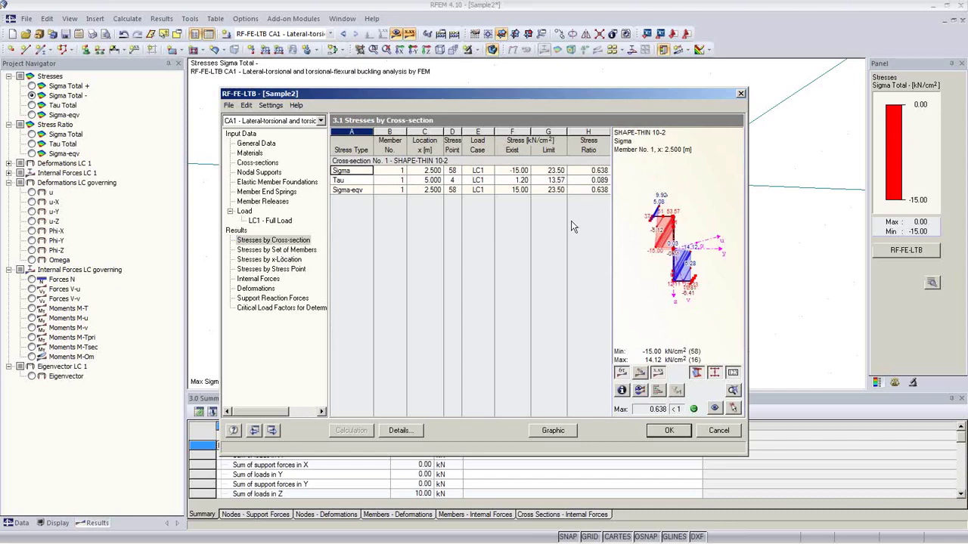
Step: Review the detailed stress, internal force, deformation and support reaction tables, and show the results graphically on the model
click(285, 252)
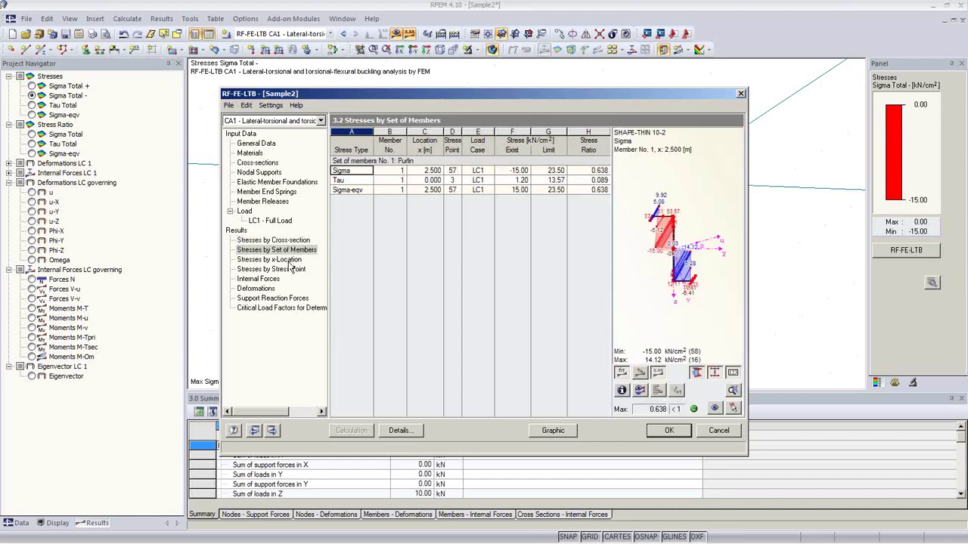
click(290, 260)
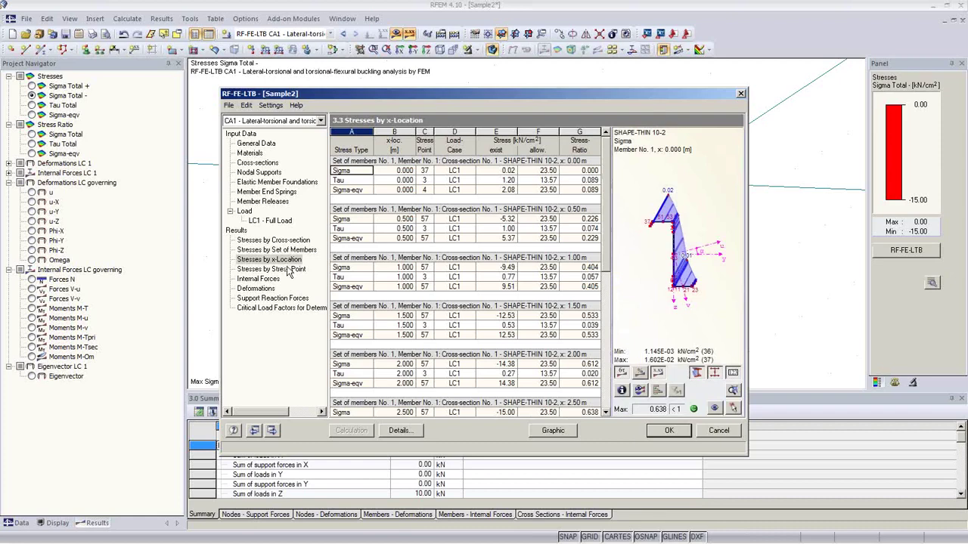
click(288, 270)
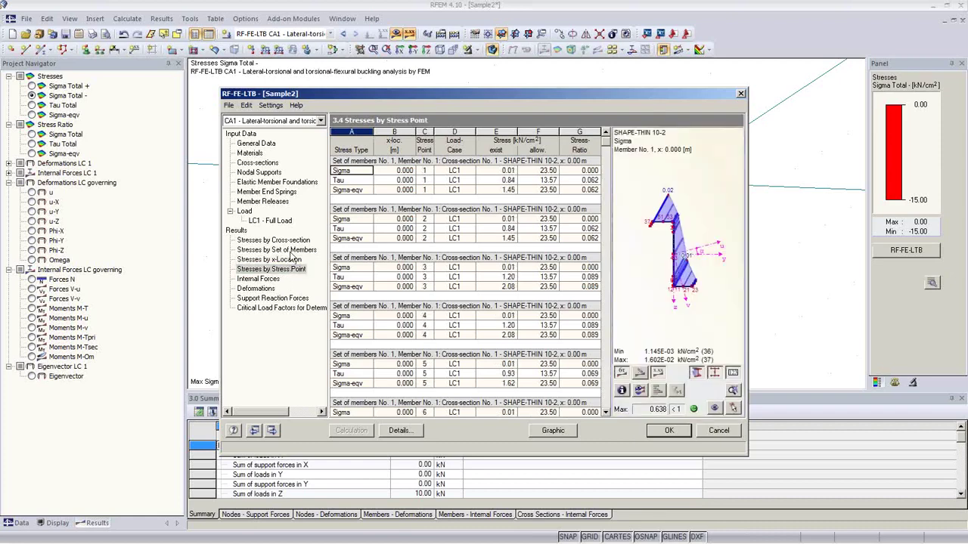
click(261, 280)
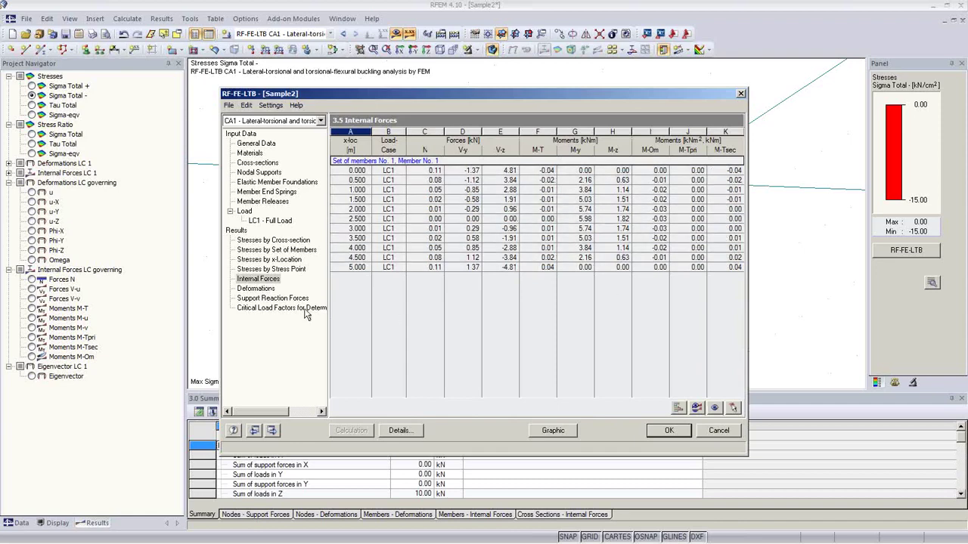
click(256, 289)
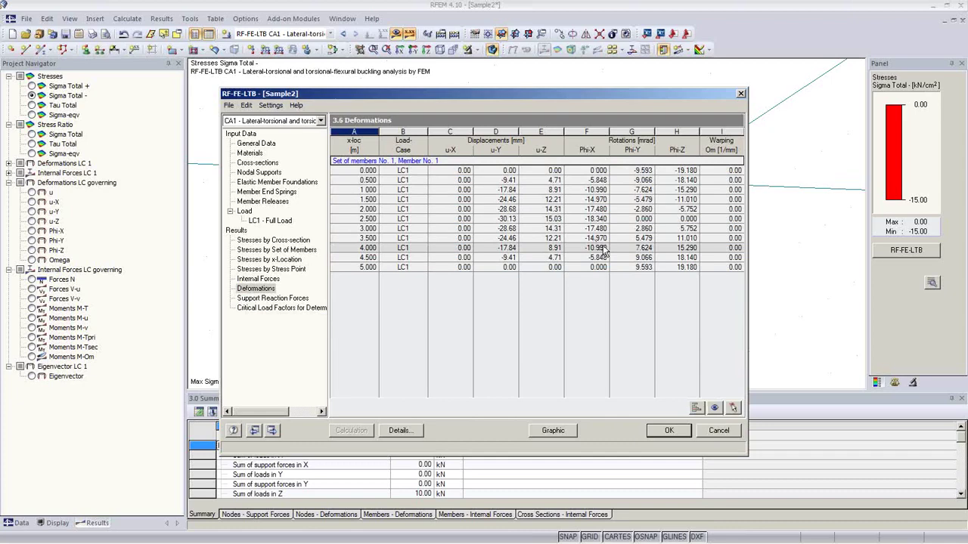
click(269, 298)
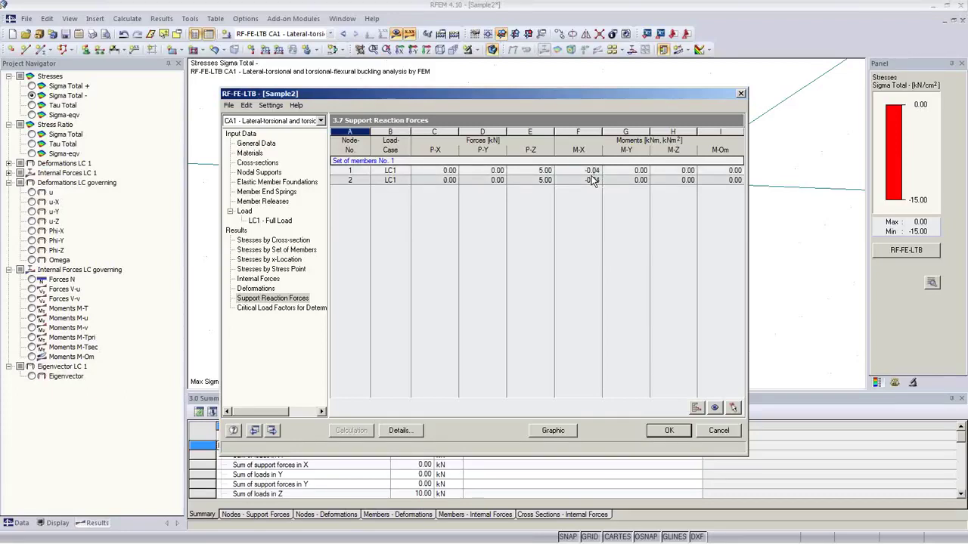
click(553, 430)
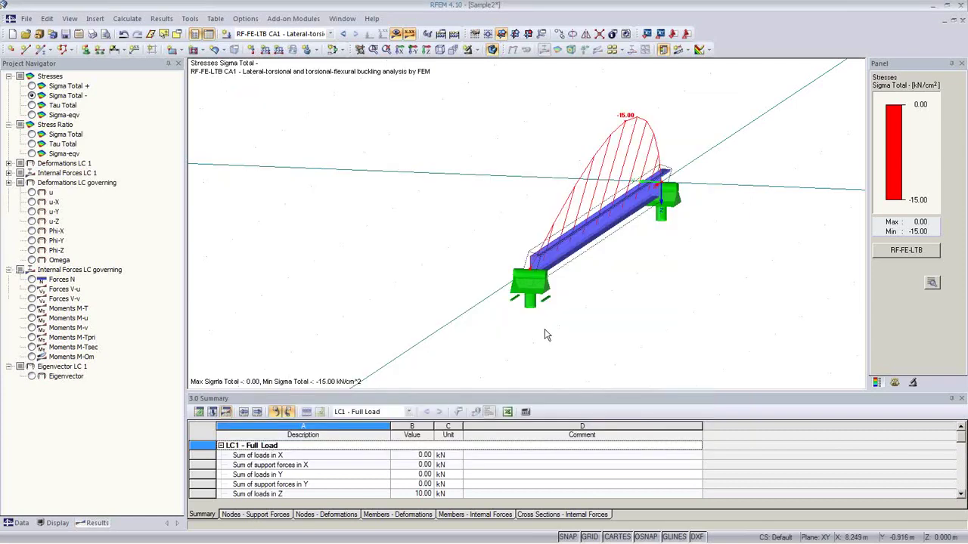
Step: Compare the purlin's Sigma Total +, Sigma Total - and Sigma-eqv stress diagrams, then the Sigma-eqv stress ratio
middle_drag(602, 308, 533, 236)
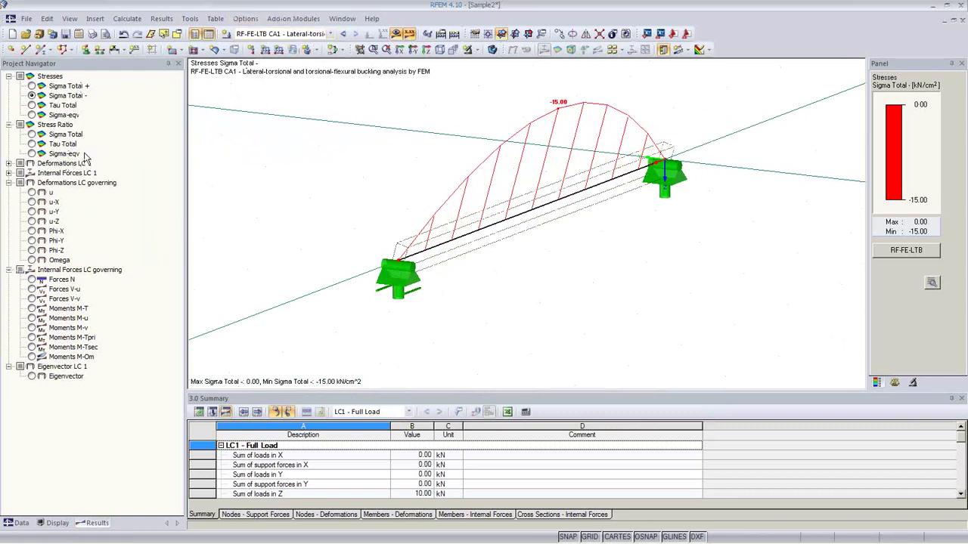
click(33, 86)
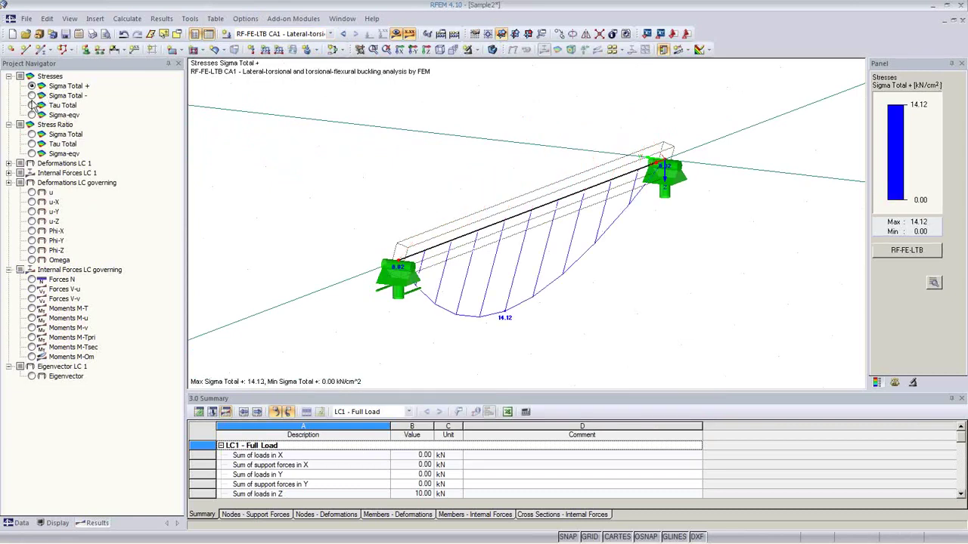
click(32, 95)
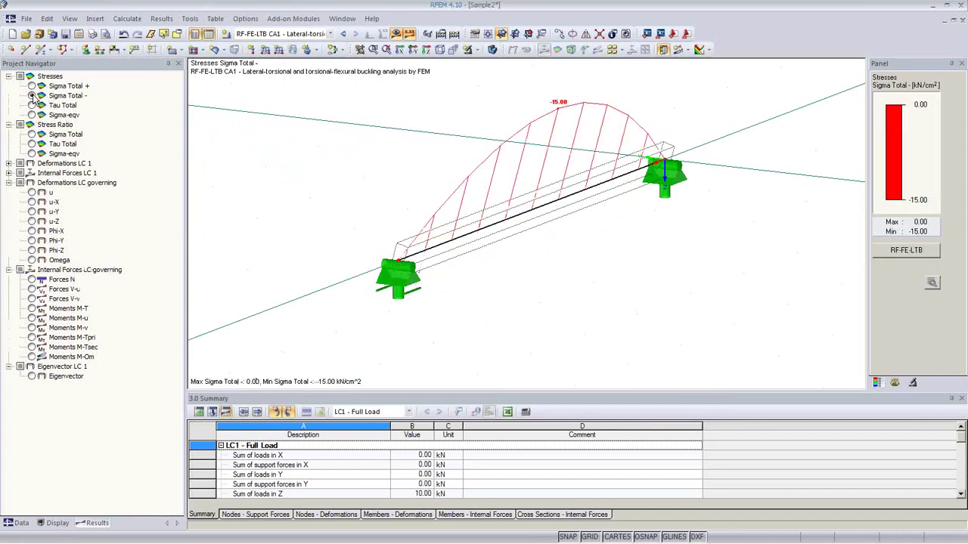
click(32, 115)
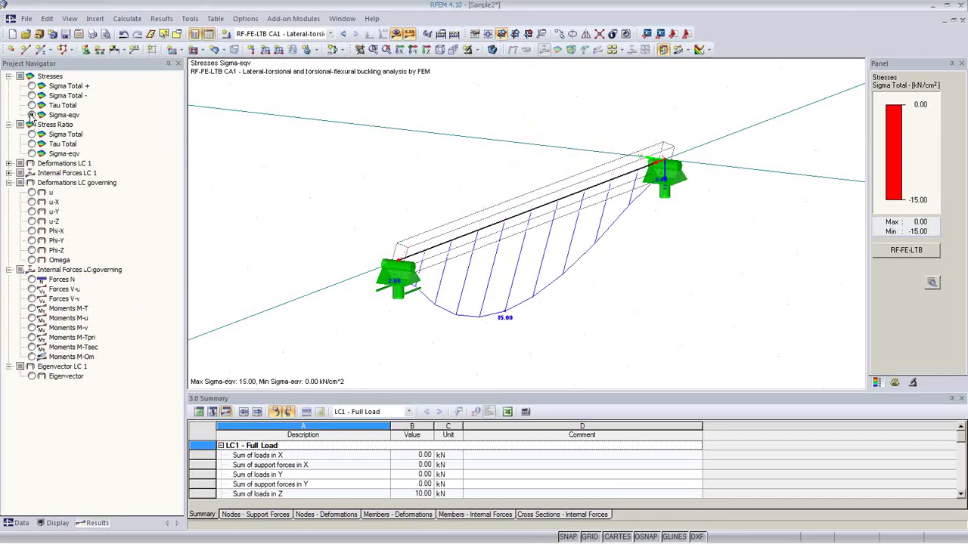
click(31, 154)
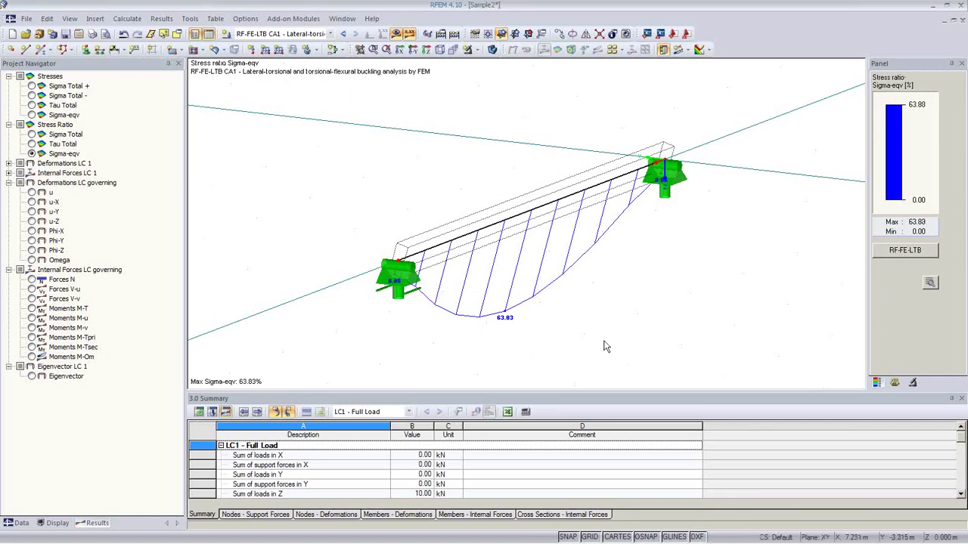
Step: Display the total deformation u of LC 1 on the purlin and look at it from a steeper angle
click(8, 163)
click(31, 173)
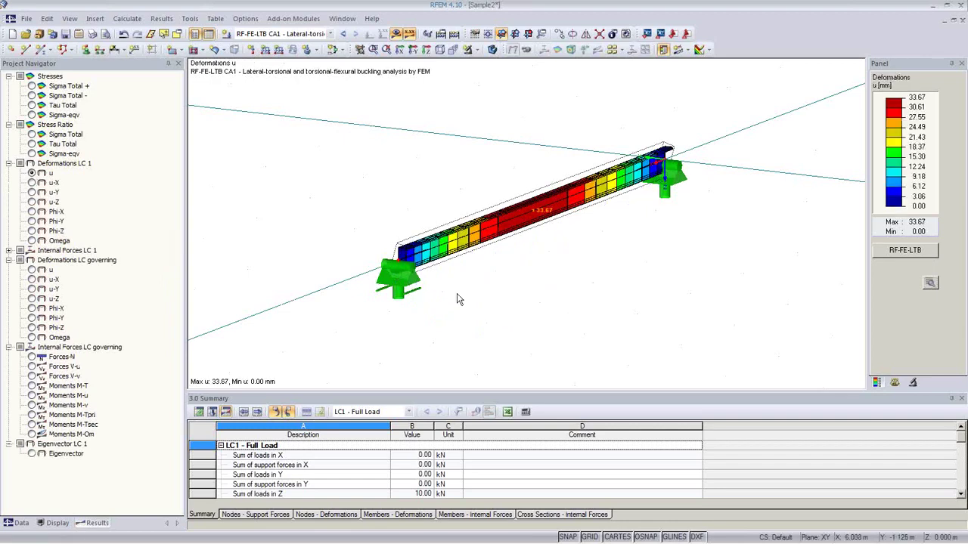
ctrl+middle_drag(458, 298, 552, 321)
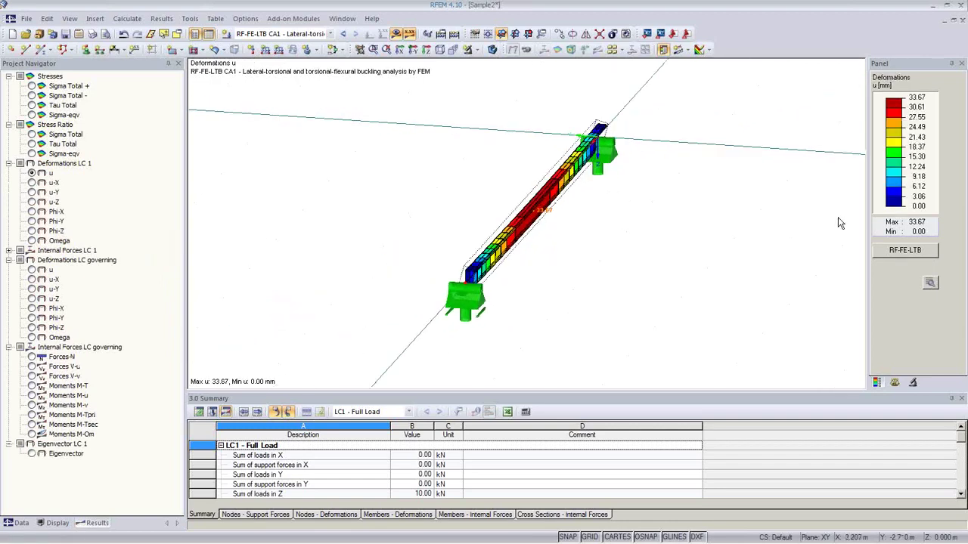
Step: Set the deformation display factor to 8 and view the magnified deflected purlin from the side
click(894, 382)
click(904, 105)
click(905, 105)
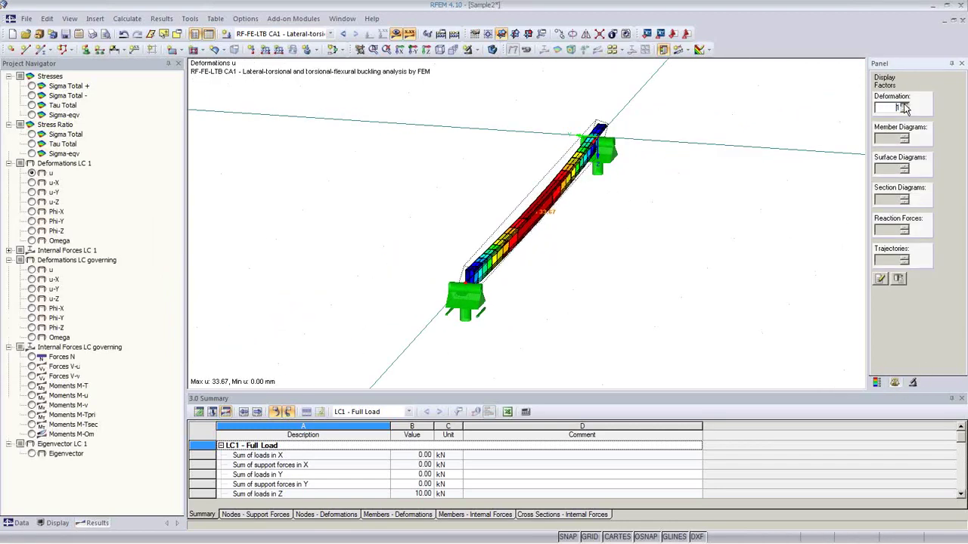
click(904, 105)
click(904, 105)
click(905, 106)
click(904, 105)
ctrl+middle_drag(826, 202, 445, 254)
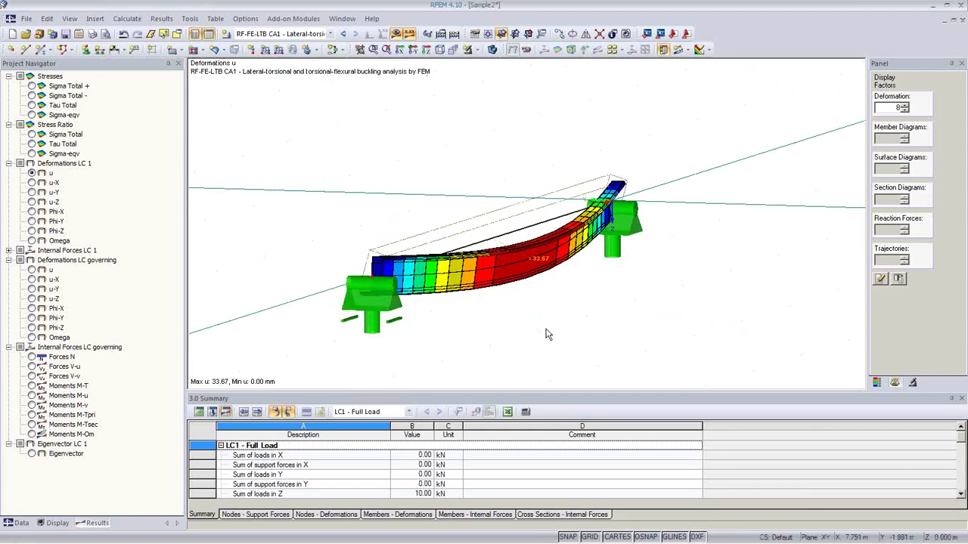
middle_drag(548, 336, 532, 322)
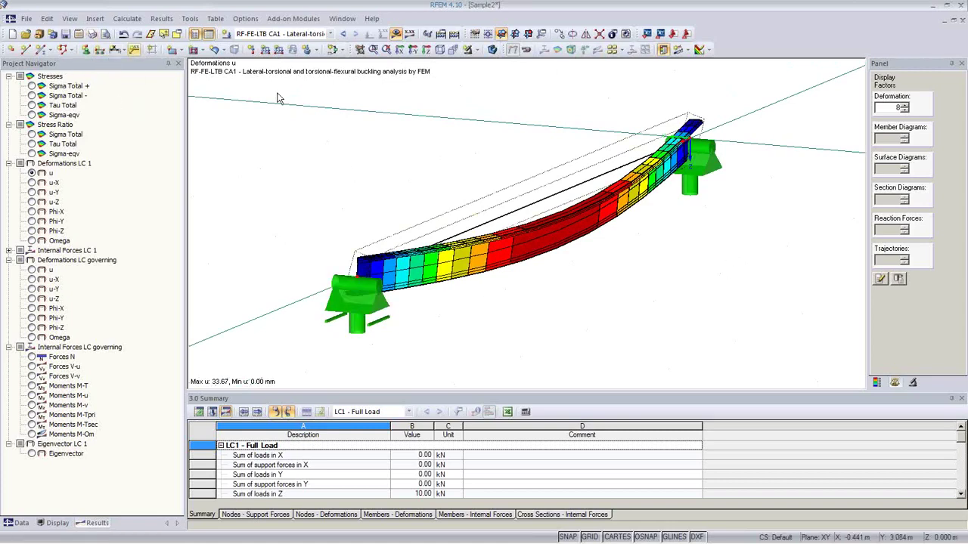
Step: Add the deformation u picture to printout report D1 at full page width, window filling, with a reduced height
click(92, 34)
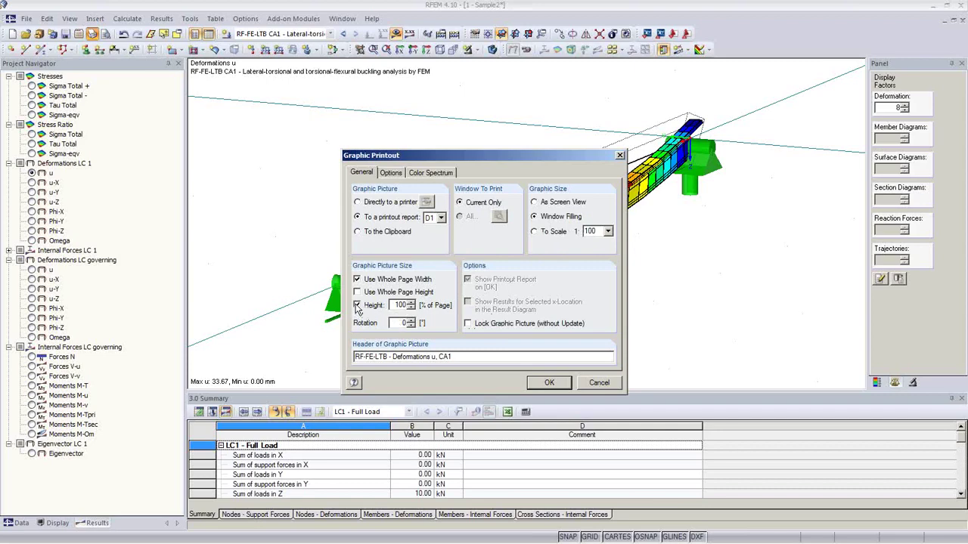
text(6)
click(548, 384)
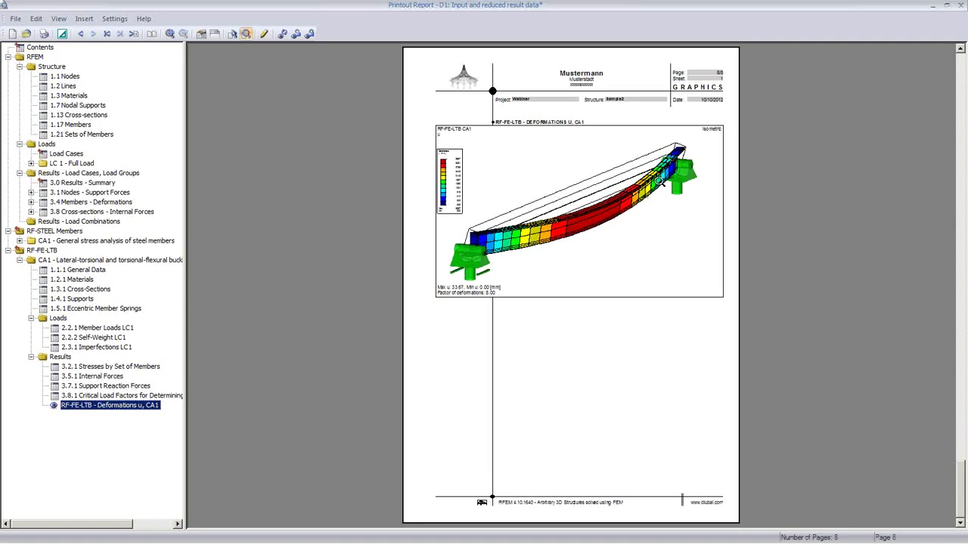
Step: Review the report's structure chapters from nodes to members, enlarge the page, and check the results summary
click(65, 76)
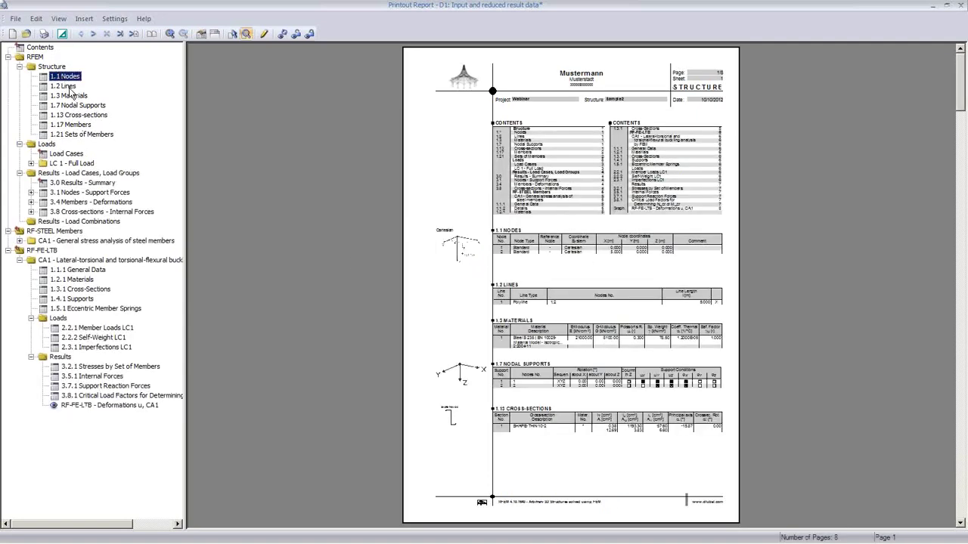
click(69, 87)
click(79, 107)
click(81, 115)
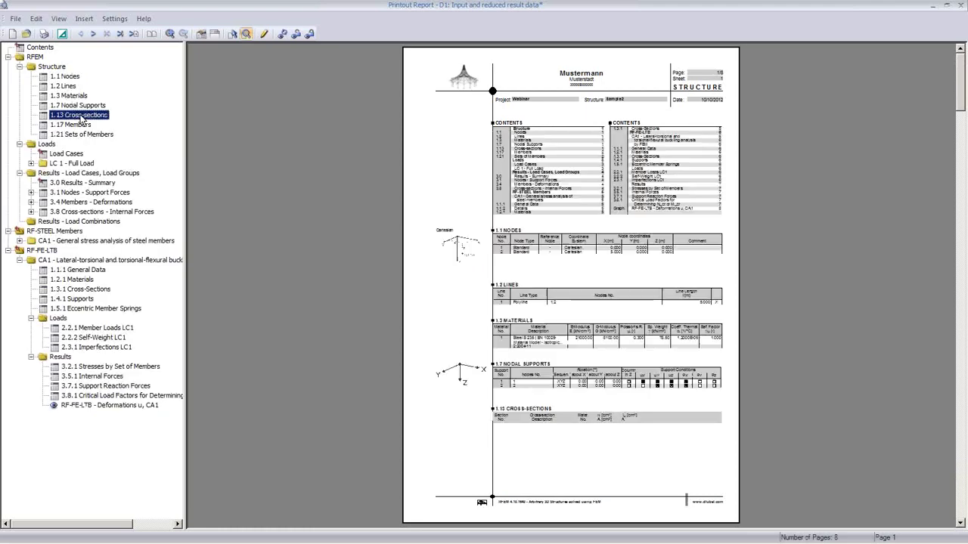
click(79, 125)
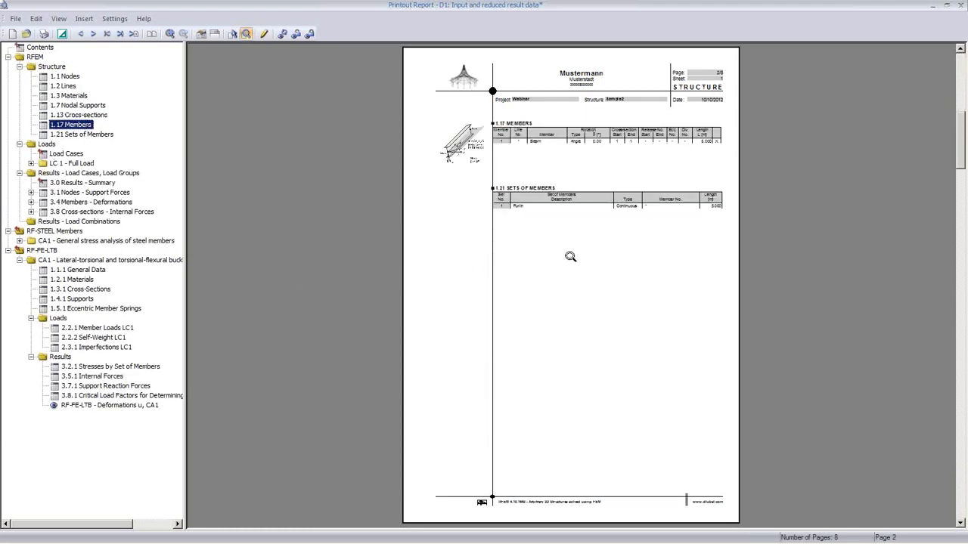
click(559, 226)
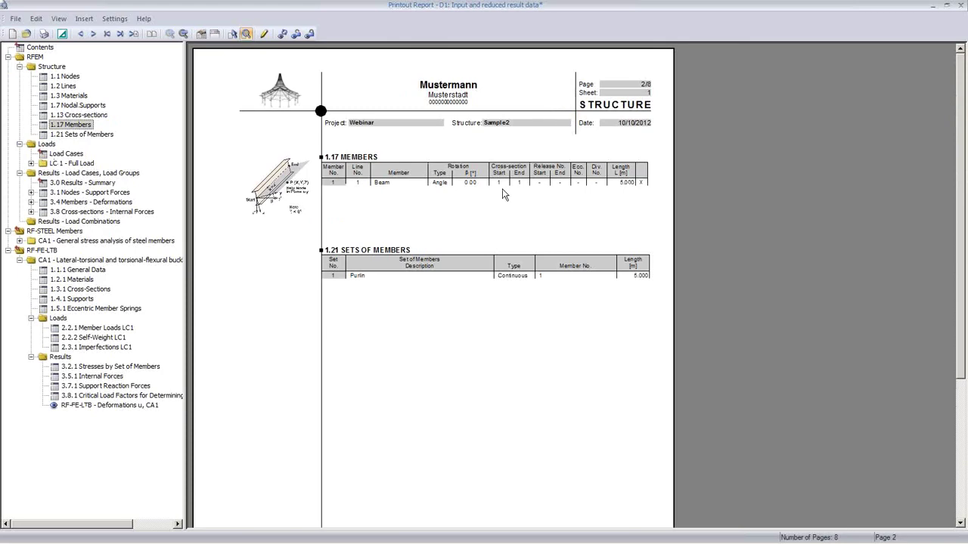
click(83, 183)
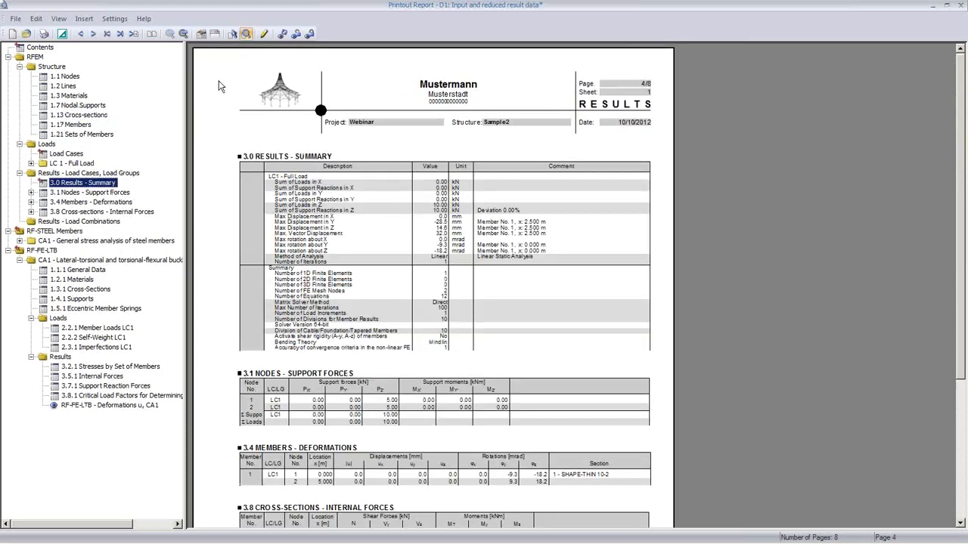
Step: Check the printout report's selection settings for loads, LC/LG results and global content, and accept them as they are
click(201, 34)
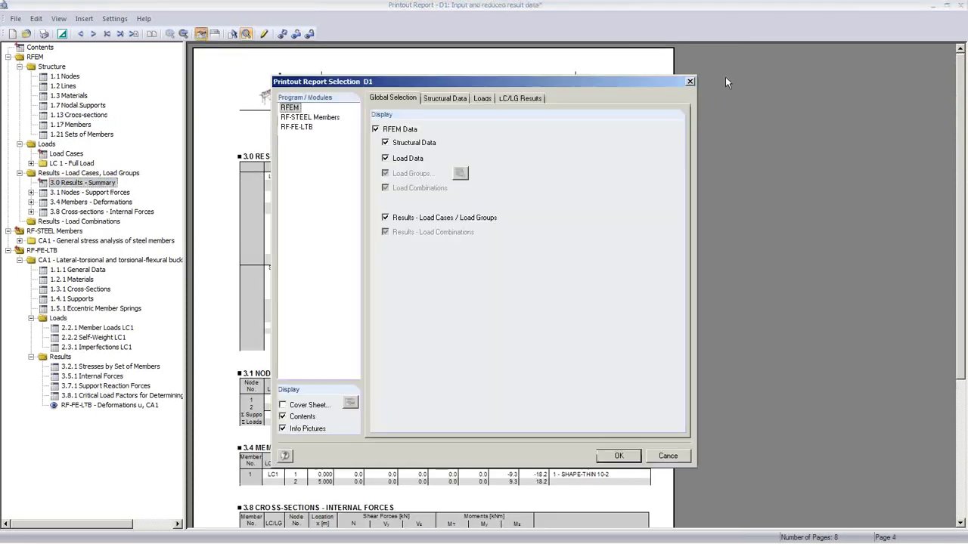
click(484, 99)
click(526, 97)
click(392, 99)
click(619, 455)
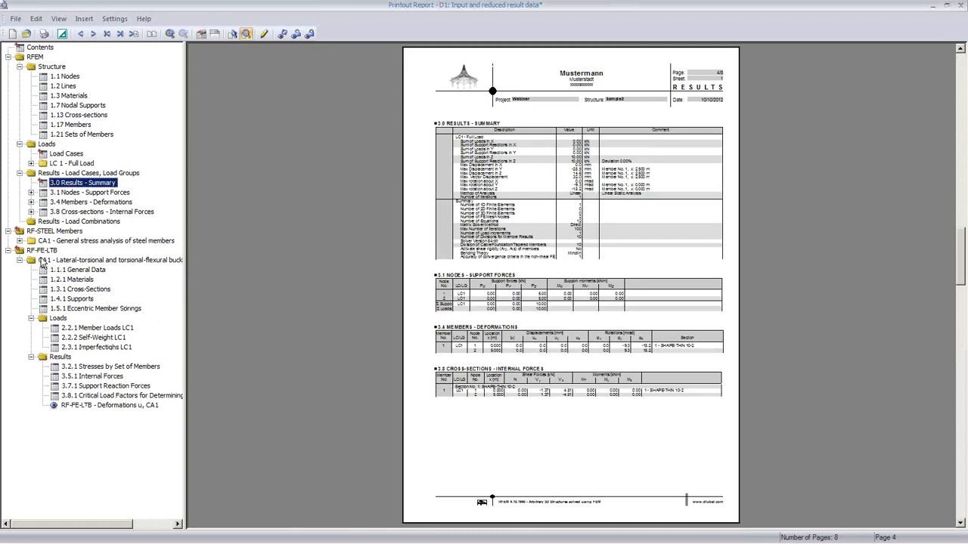
Step: Review the RF-FE-LTB input tables, critical load factors and internal forces in the report, and close it accepting the changes
click(72, 279)
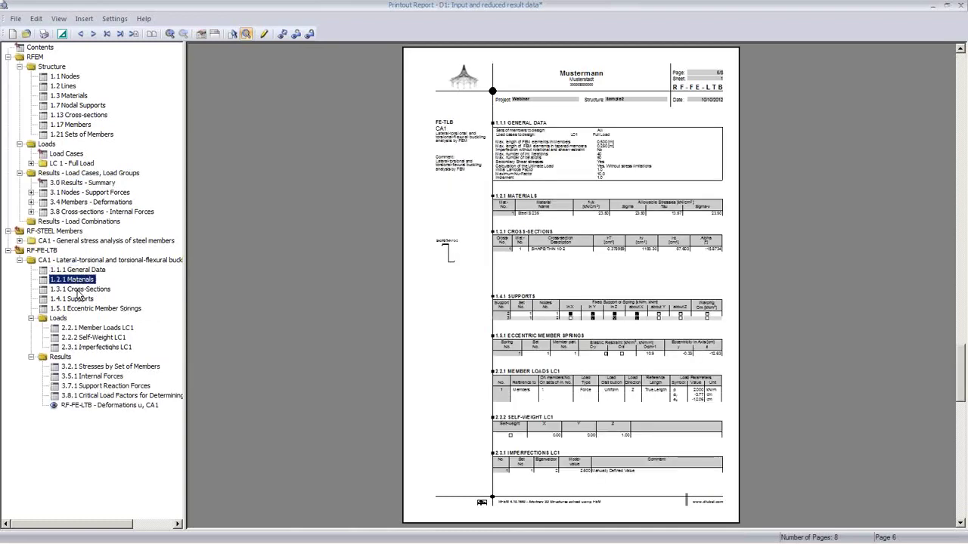
click(78, 288)
click(560, 291)
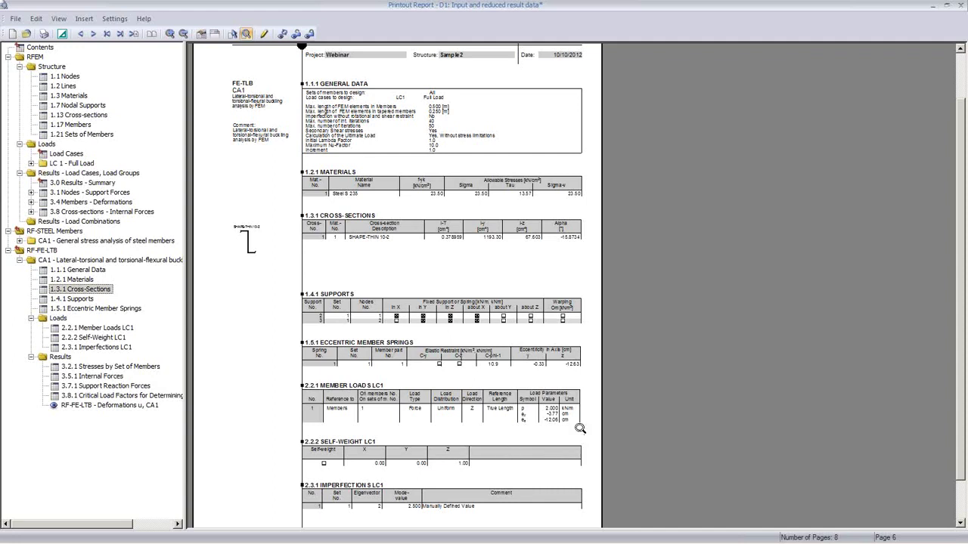
click(111, 396)
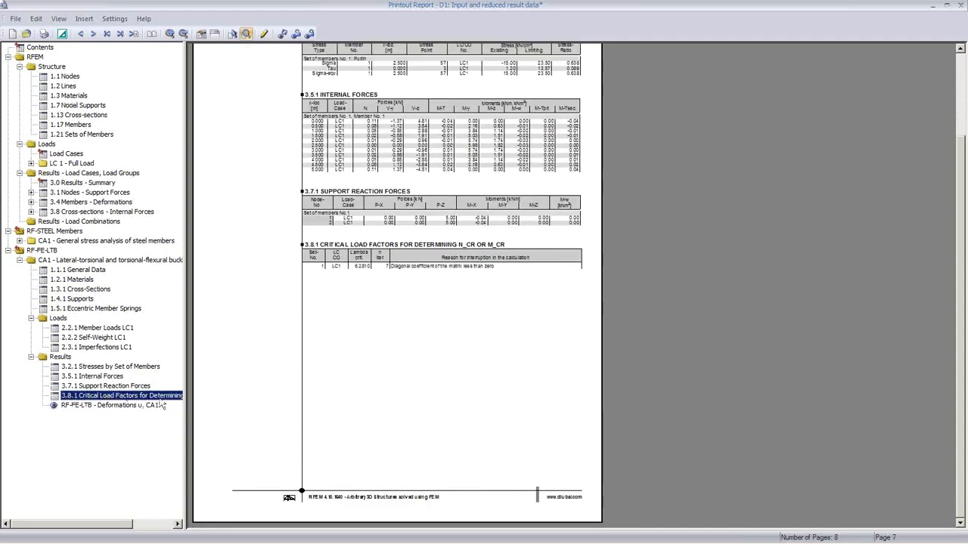
click(113, 376)
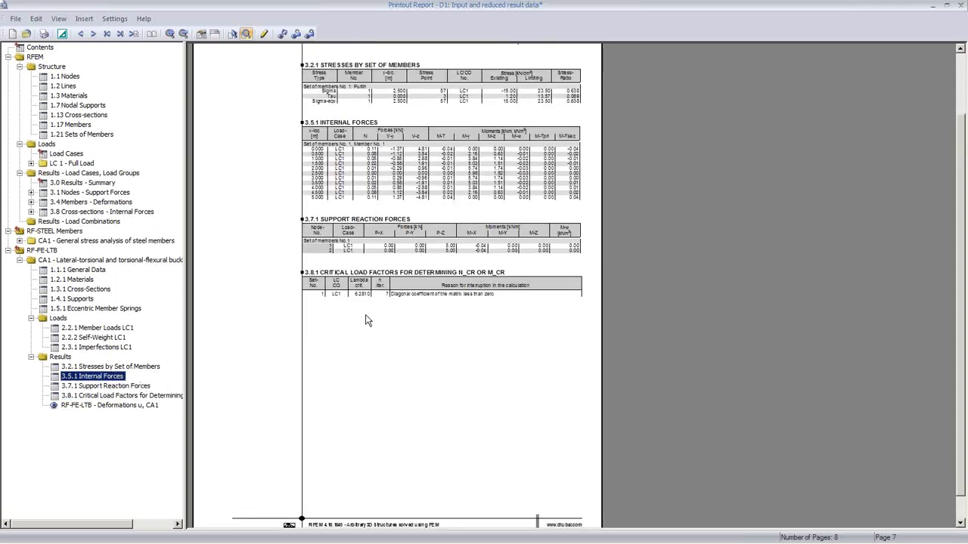
click(962, 9)
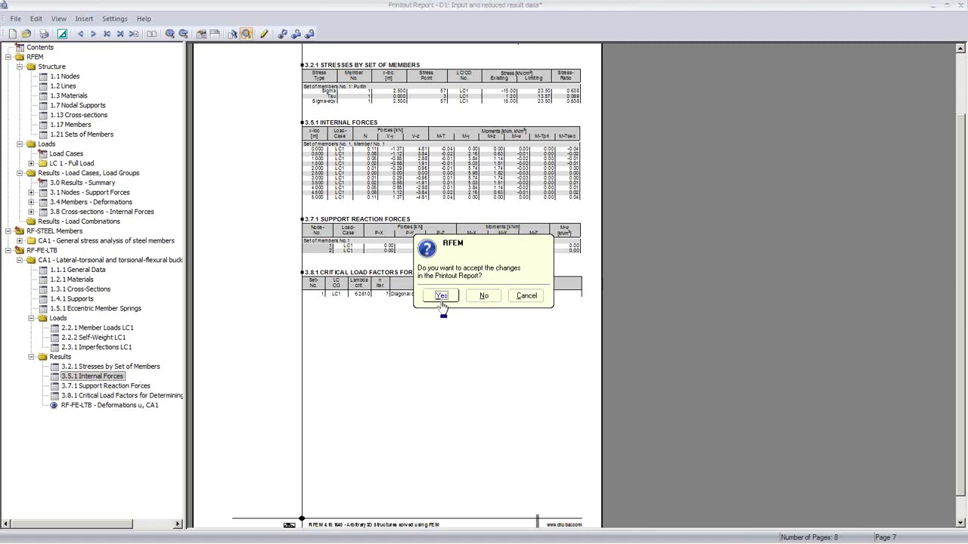
click(442, 296)
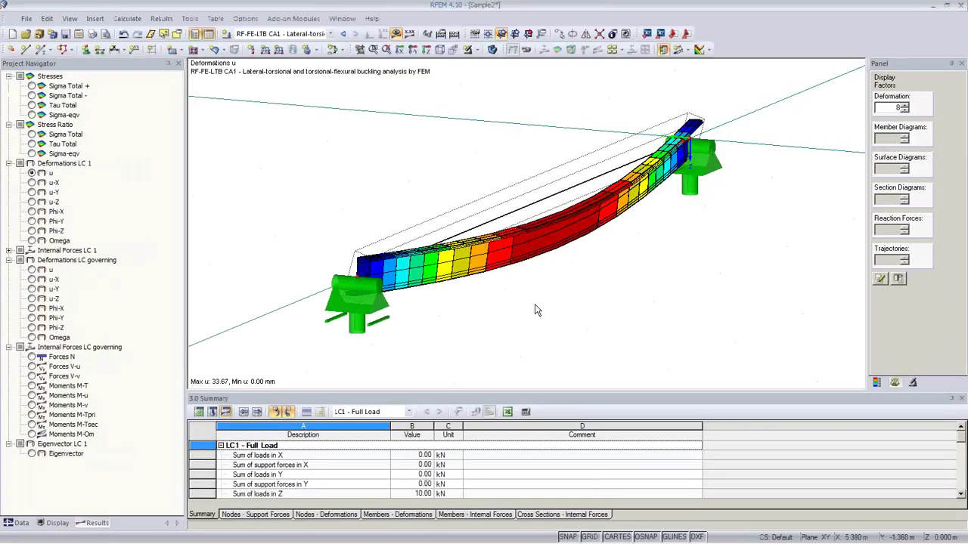
Step: Open the result diagrams of the purlin member and show Sigma-eqv together with the LC 1 deformation u
right_click(518, 217)
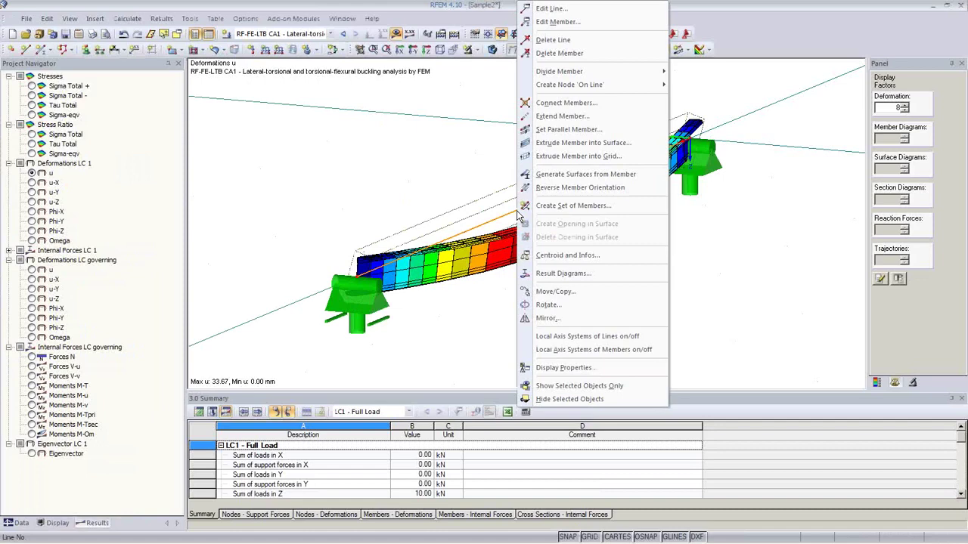
click(555, 273)
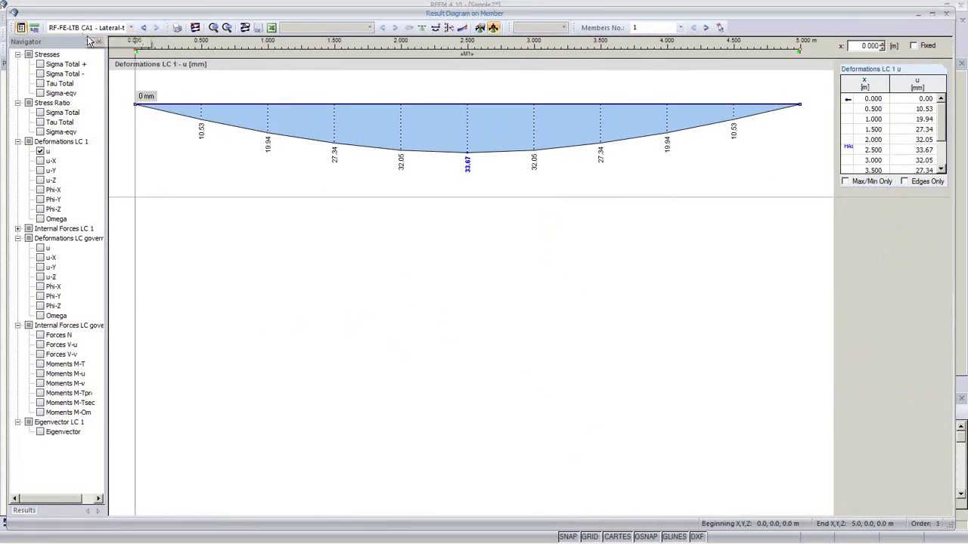
click(40, 151)
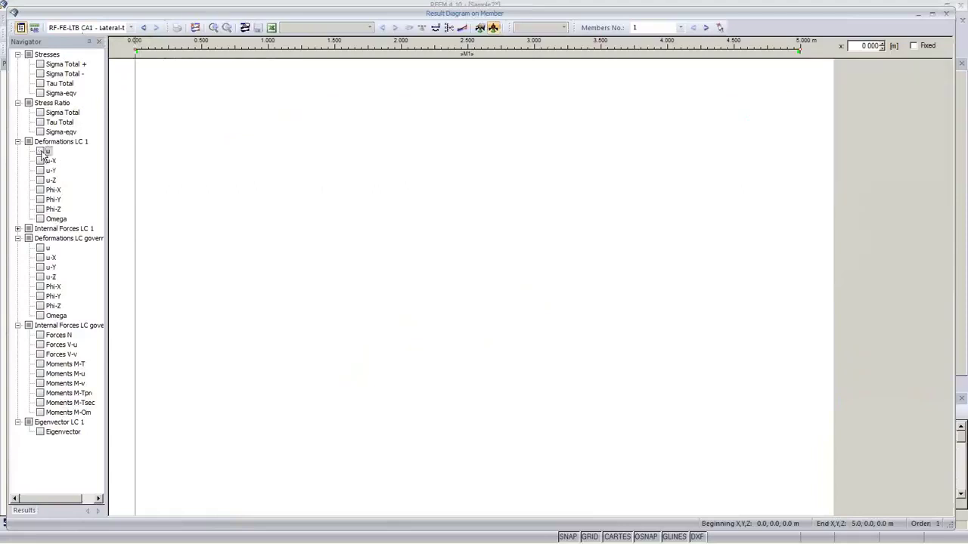
click(40, 93)
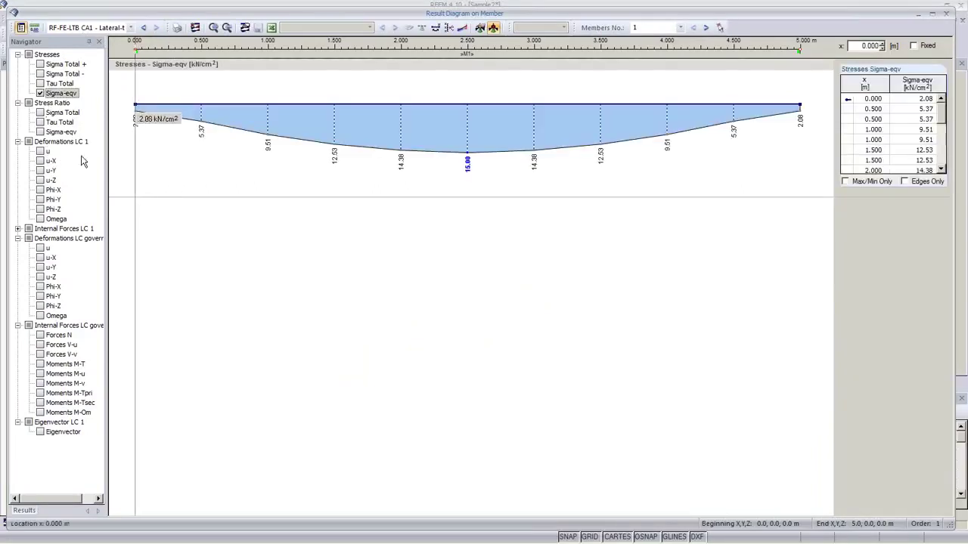
click(40, 152)
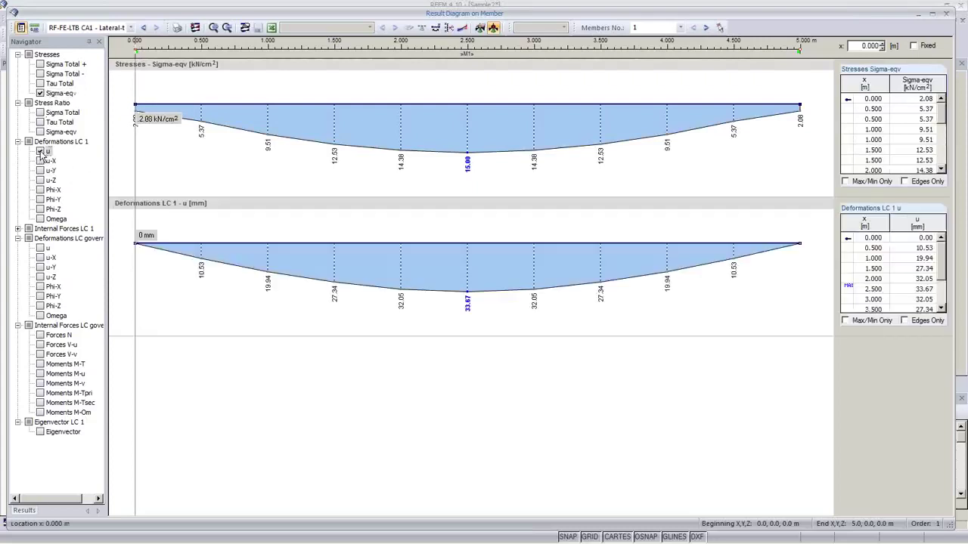
Step: Add all LC 1 internal force diagrams: N, V-u, V-v, M-T, M-u, M-v, M-Tpri, M-Tsec and M-Om
click(17, 229)
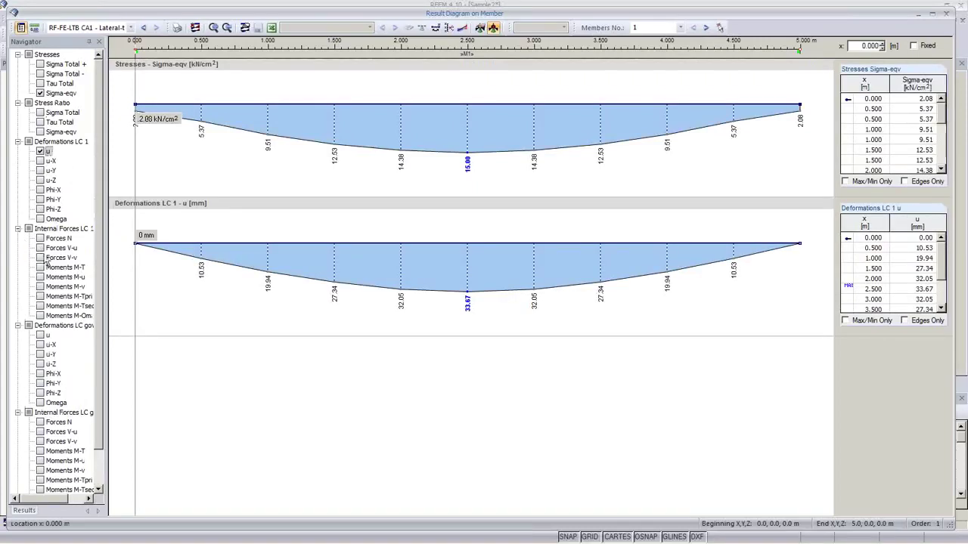
click(40, 239)
click(40, 248)
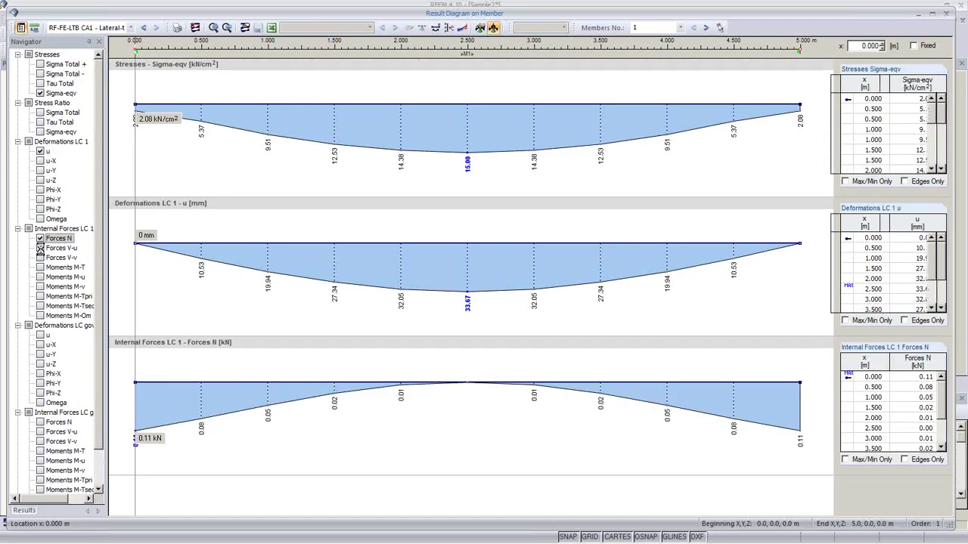
click(40, 258)
click(40, 267)
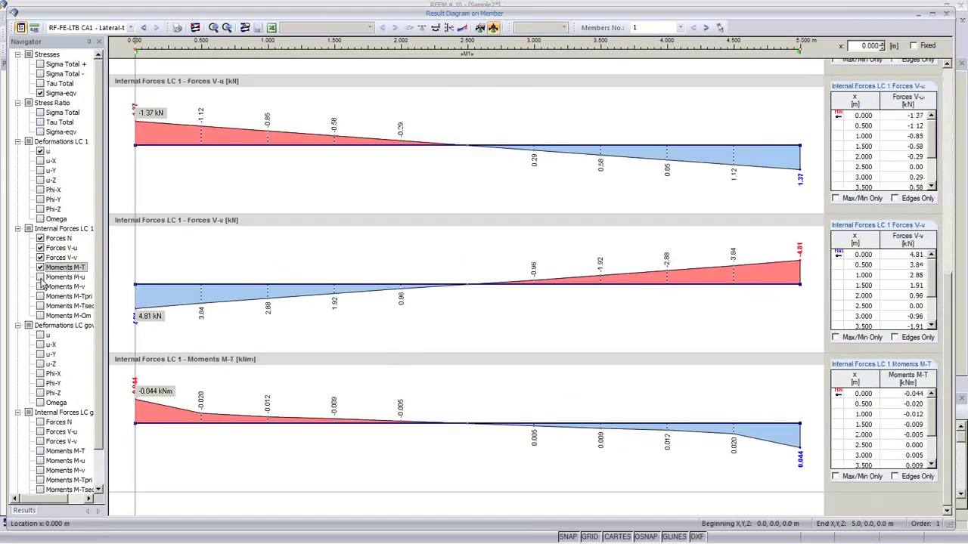
click(40, 277)
click(40, 286)
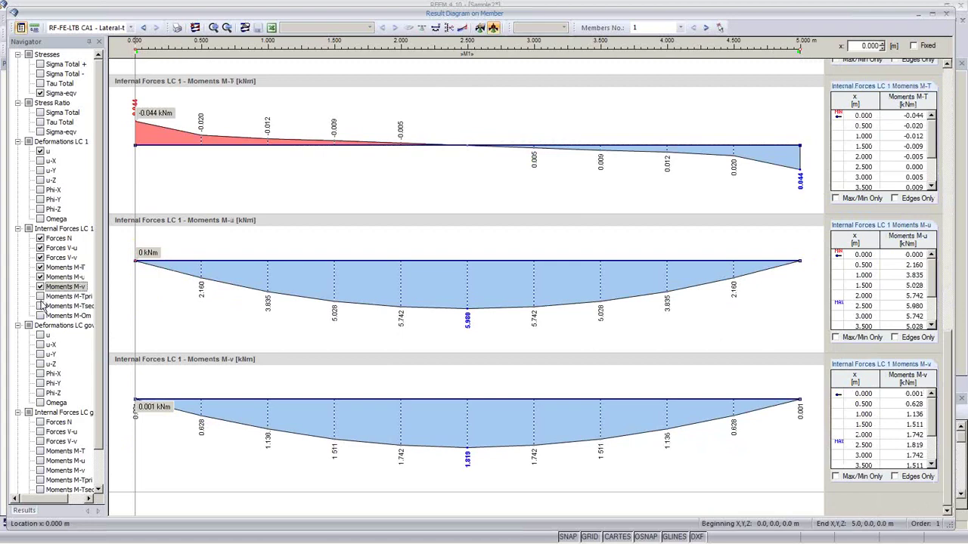
click(40, 296)
click(40, 306)
click(40, 315)
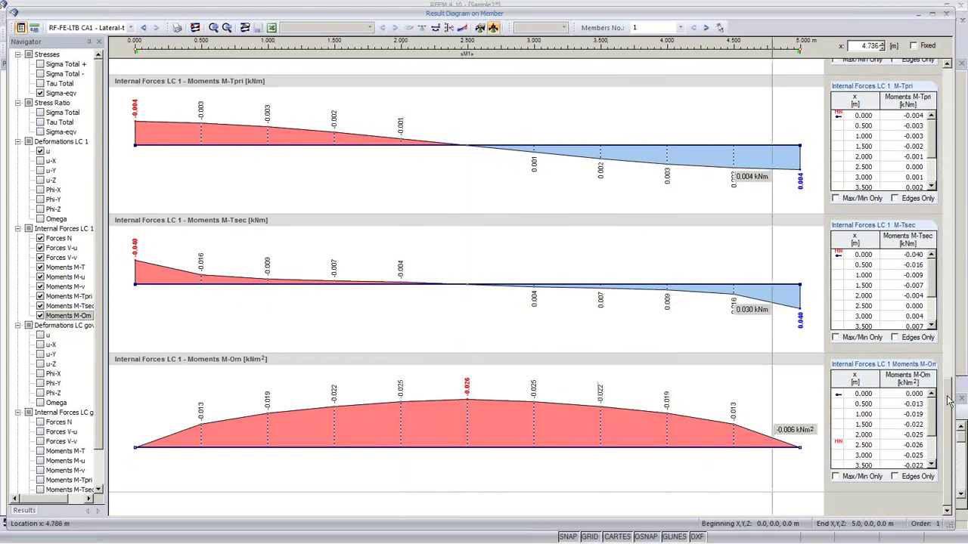
Step: Send the purlin member's result diagrams to printout report D1 using the whole page width and height, and show the report
drag(949, 395, 949, 295)
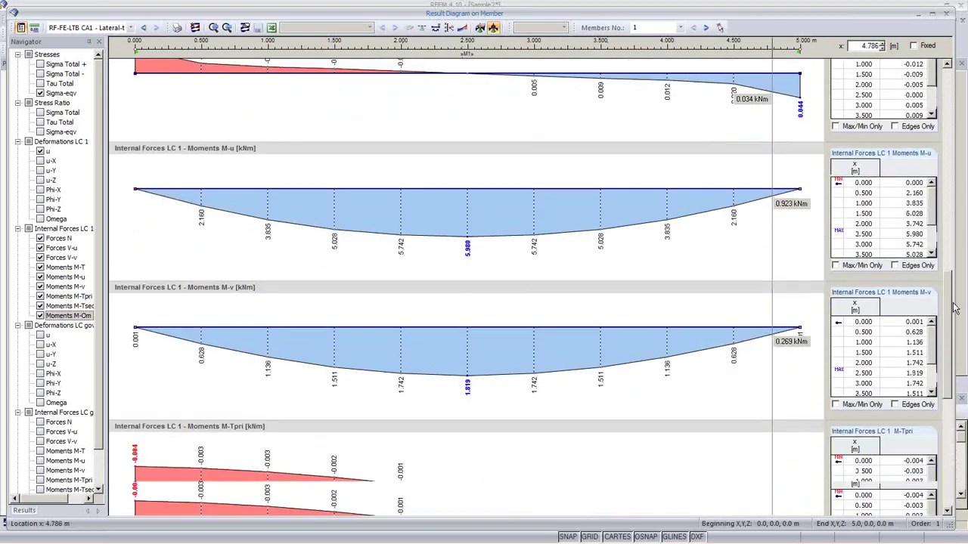
click(176, 28)
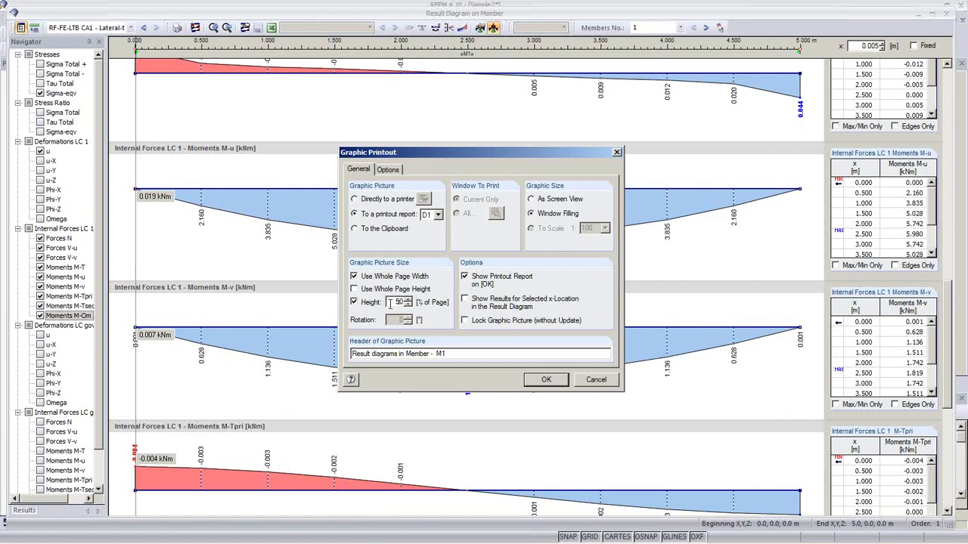
click(354, 289)
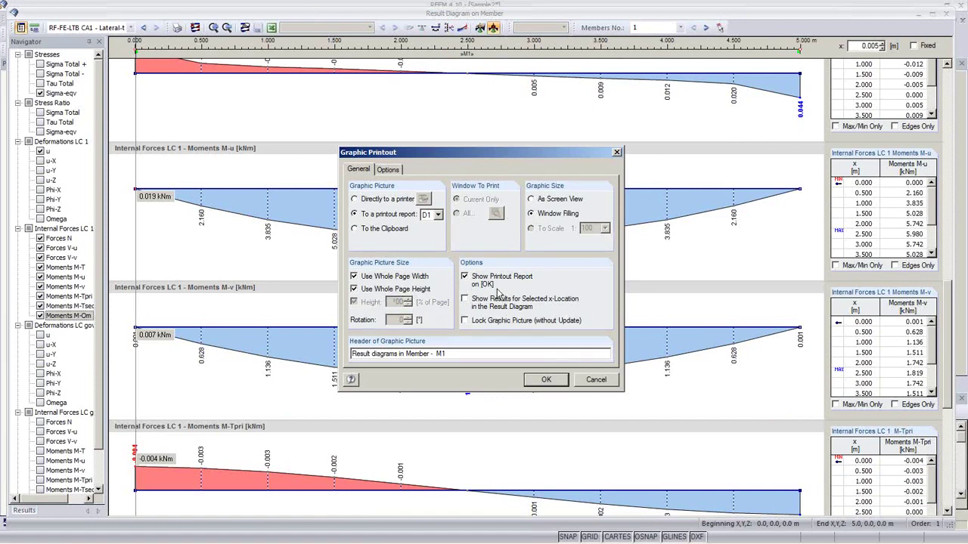
click(545, 380)
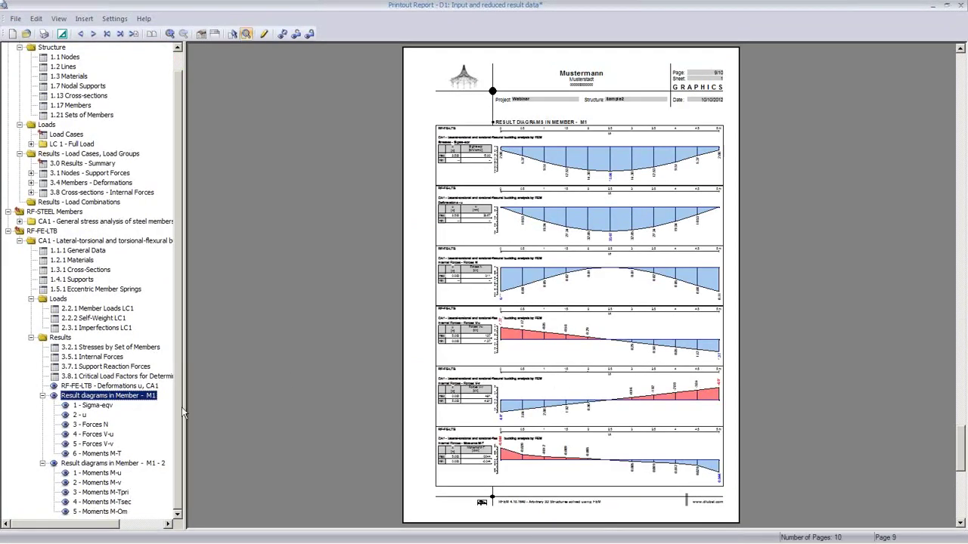
Step: Check the Forces N and Moments M-u diagrams in the report, and close both the report and the result diagrams
click(92, 425)
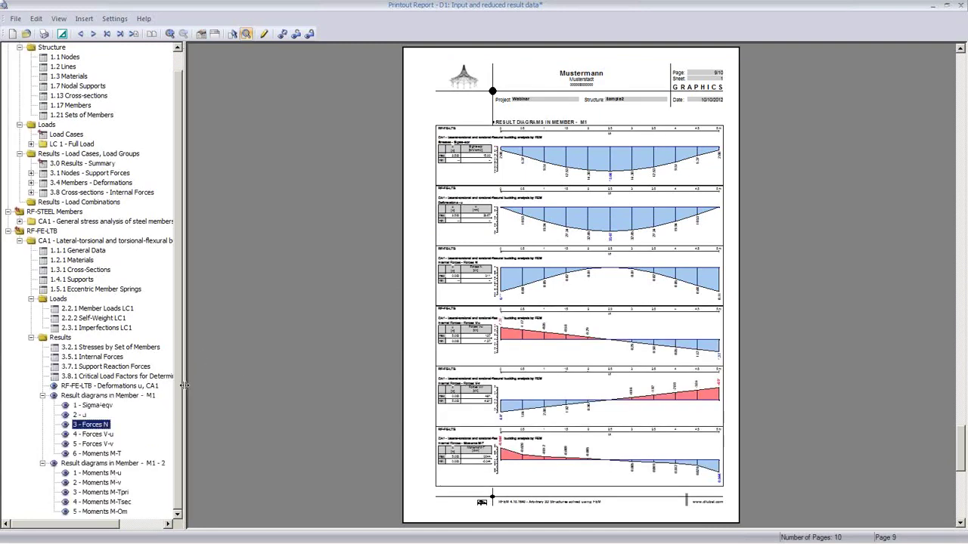
click(102, 473)
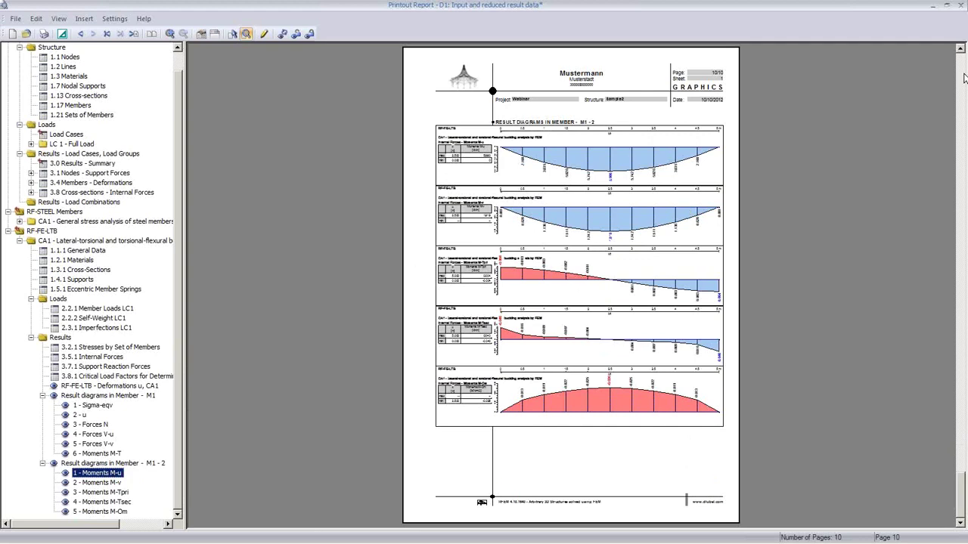
click(963, 6)
click(443, 299)
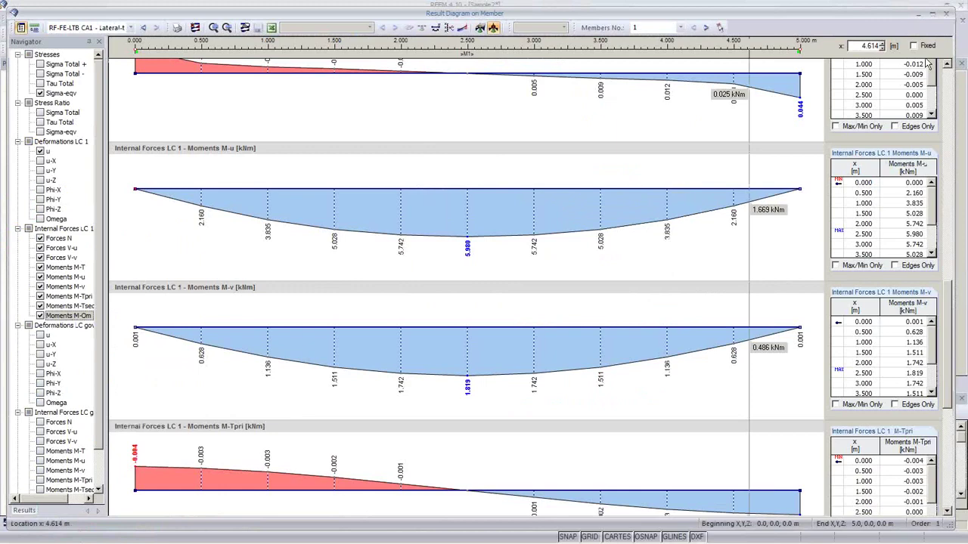
click(946, 14)
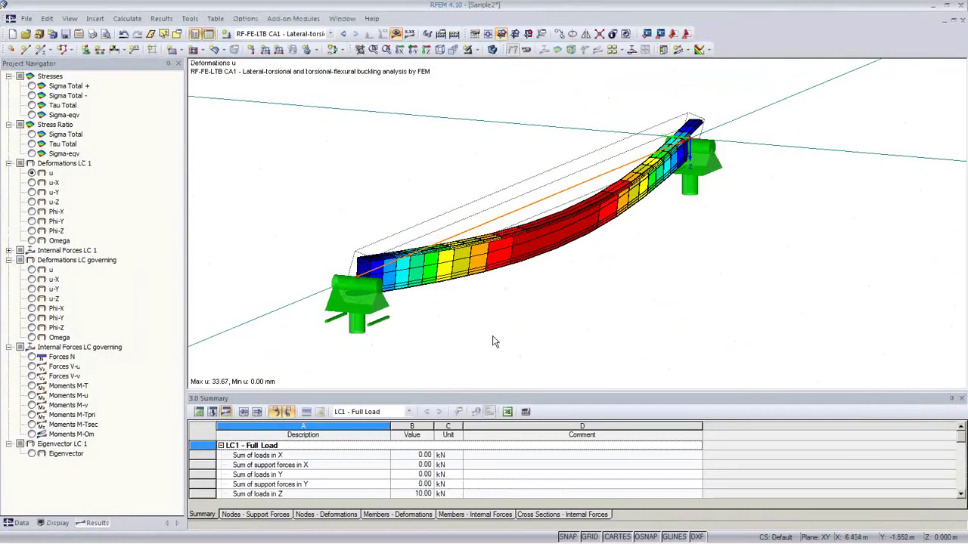
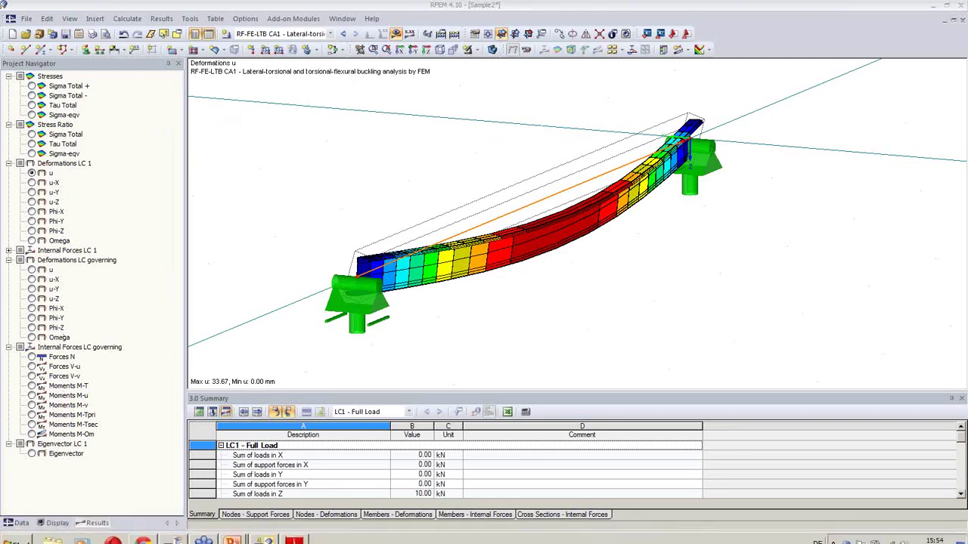
Step: Switch to SHAPE-THIN, hide the results of cross-section 10-2 and close the floating section properties table
mouse_move(265, 542)
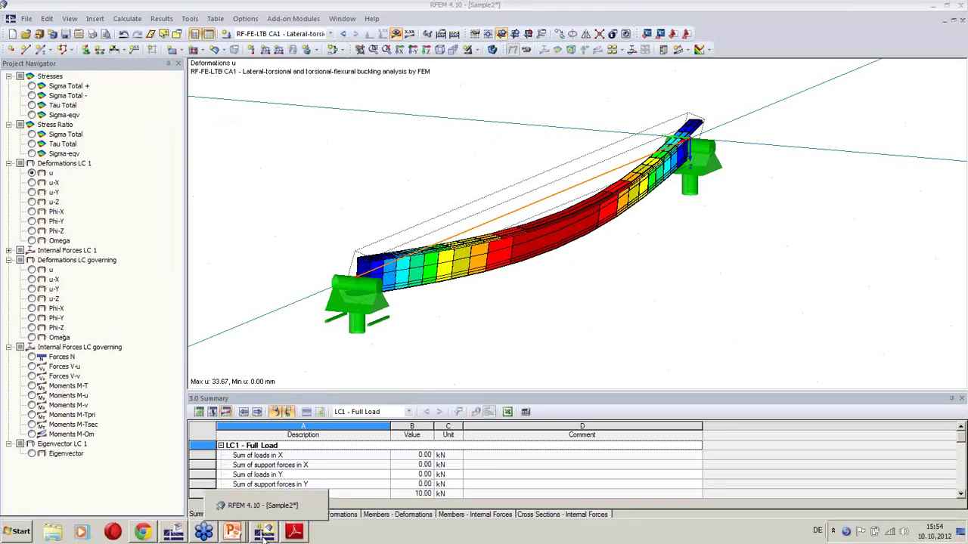
mouse_move(168, 535)
click(173, 533)
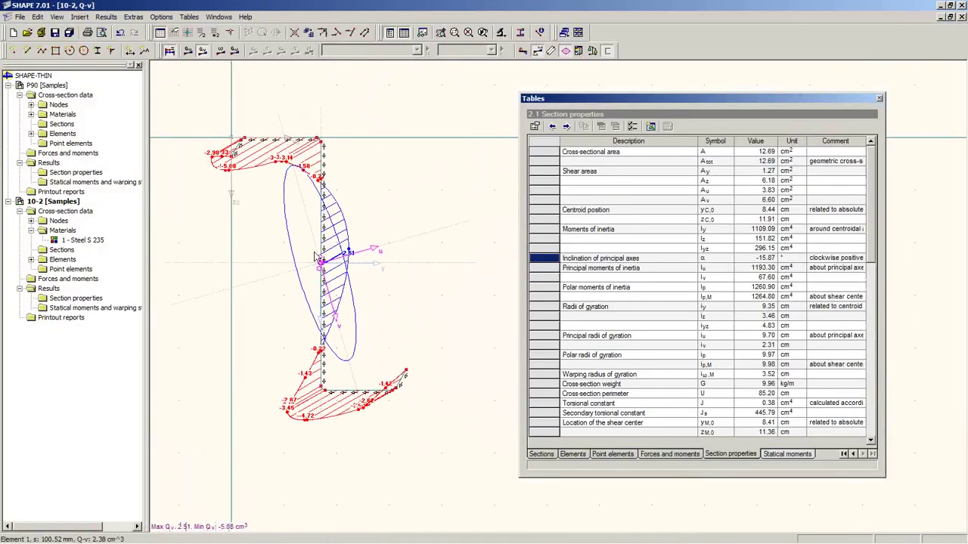
click(171, 51)
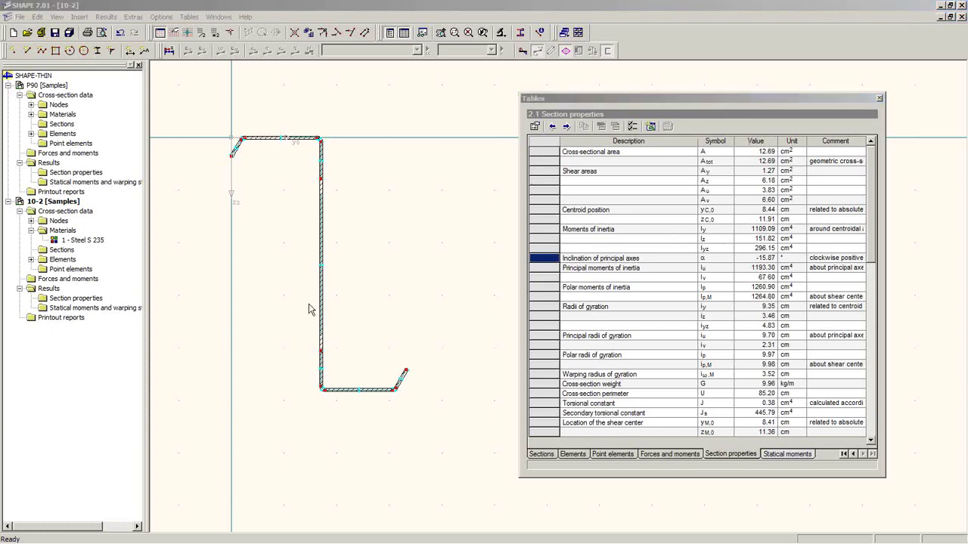
click(393, 279)
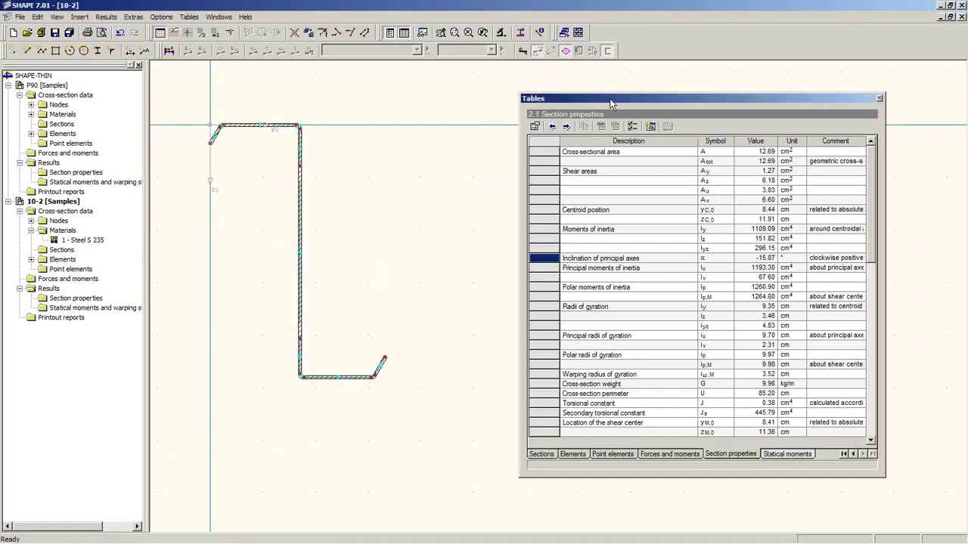
drag(611, 103, 394, 153)
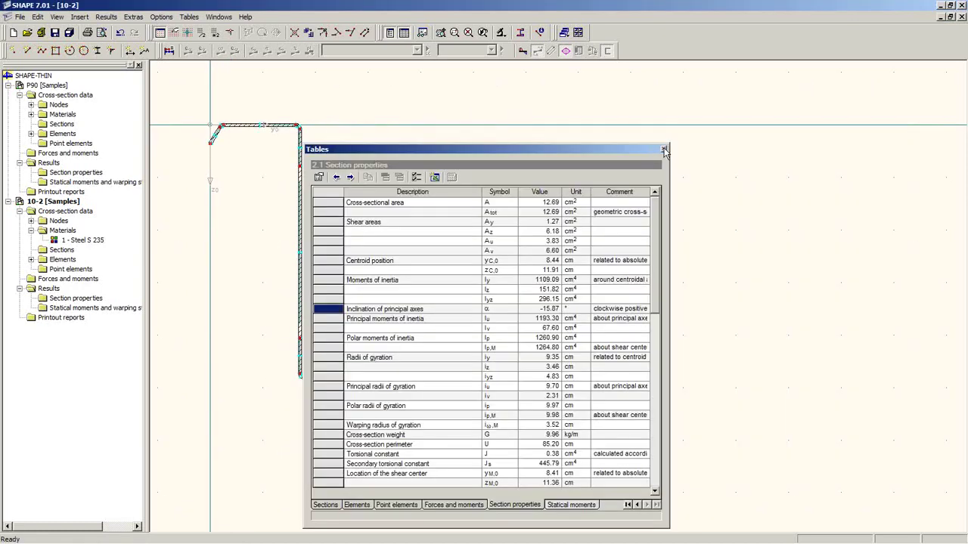
click(663, 150)
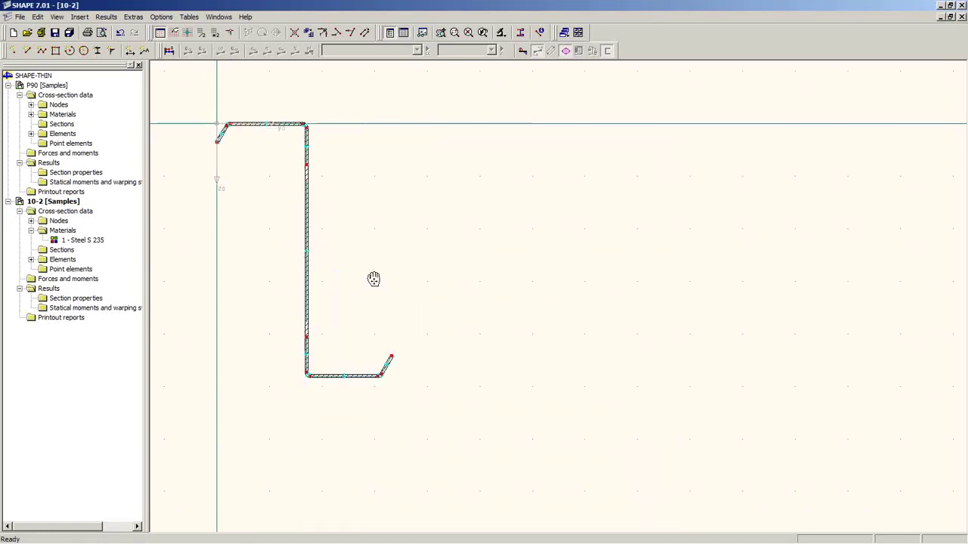
Step: Enable the limiting c/t check according to DIN 18800 in the general data of section 10-2, keeping the Elastic-Elastic design method
right_click(42, 205)
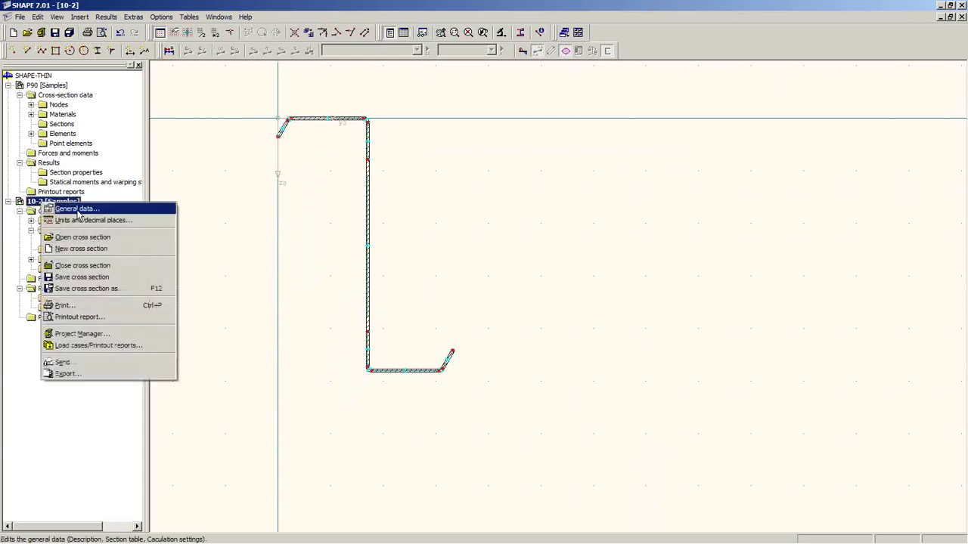
click(77, 210)
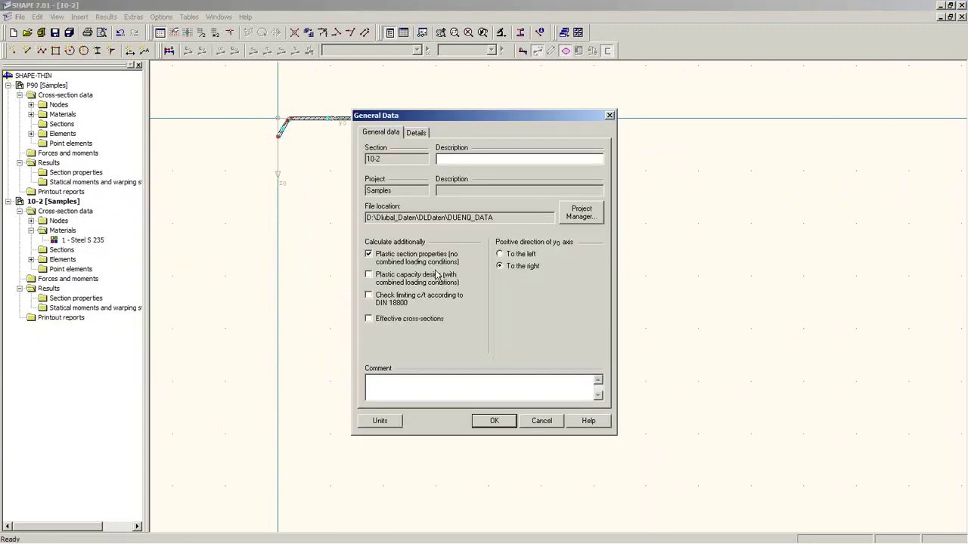
click(380, 301)
click(447, 134)
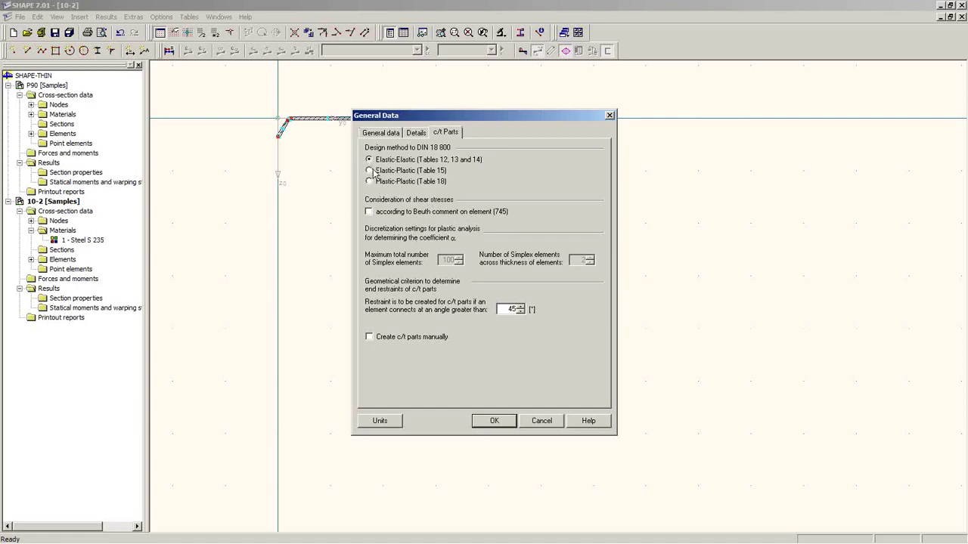
click(416, 133)
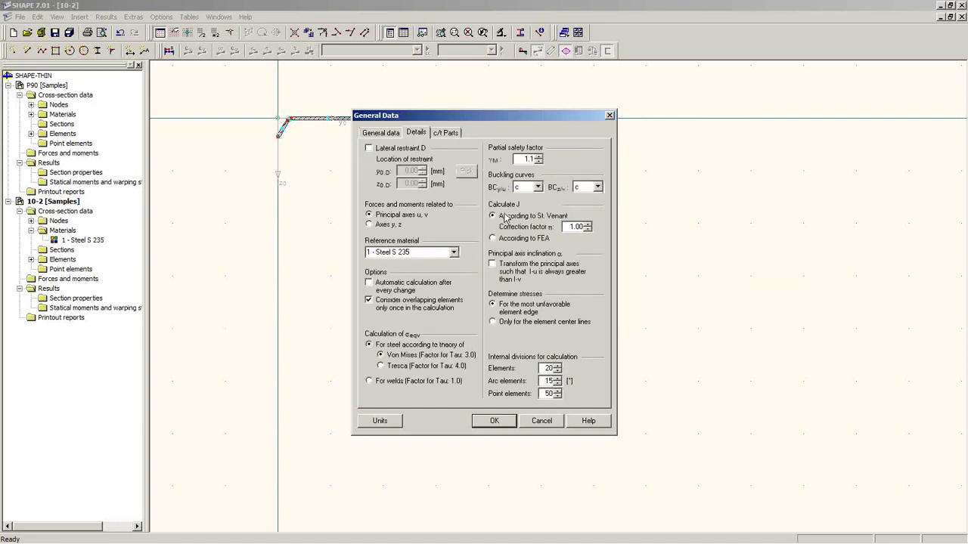
click(381, 134)
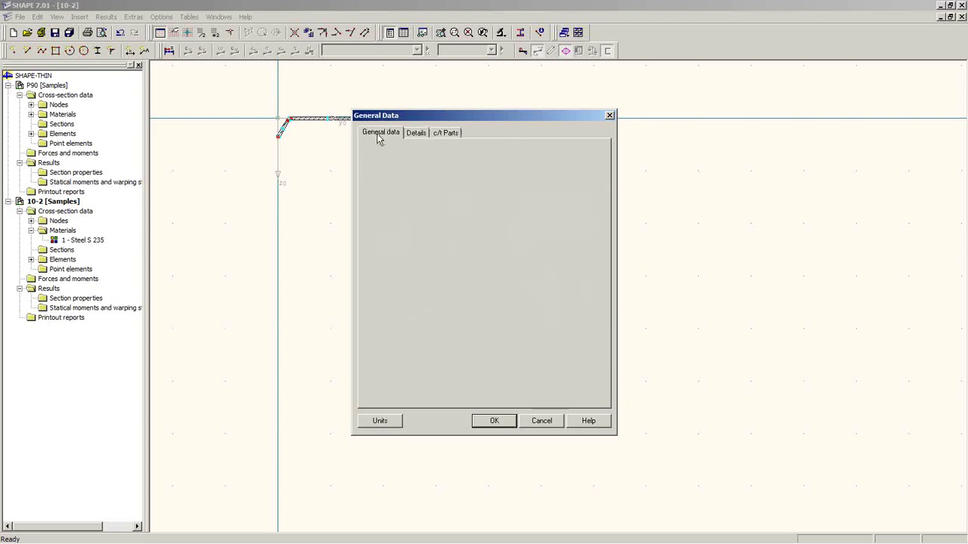
click(494, 421)
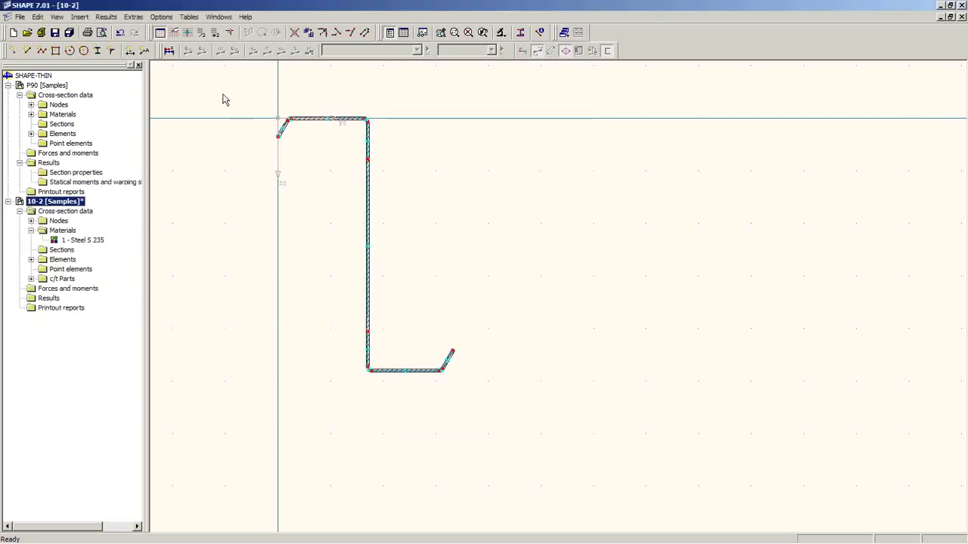
Step: Calculate section 10-2 with its results displayed, and dock the section properties table beneath the drawing
click(170, 50)
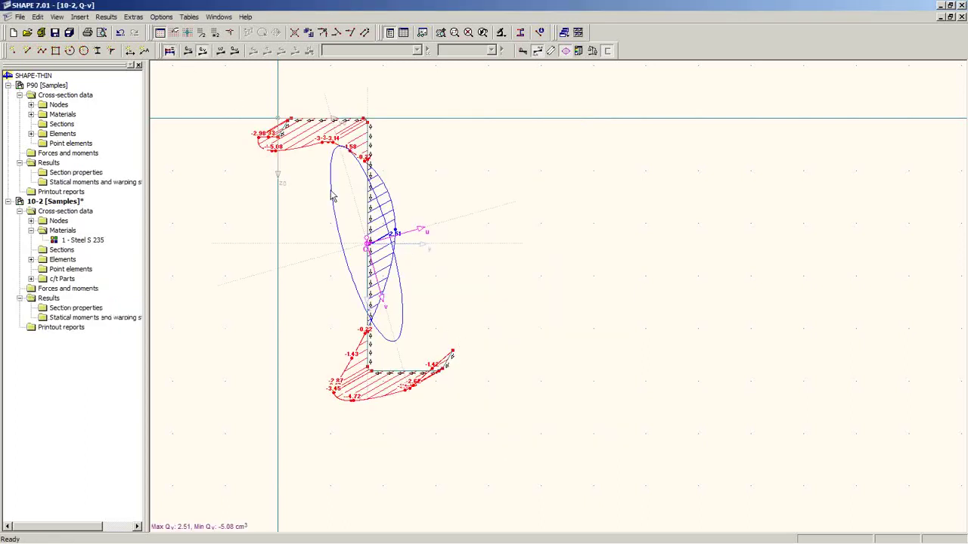
click(403, 32)
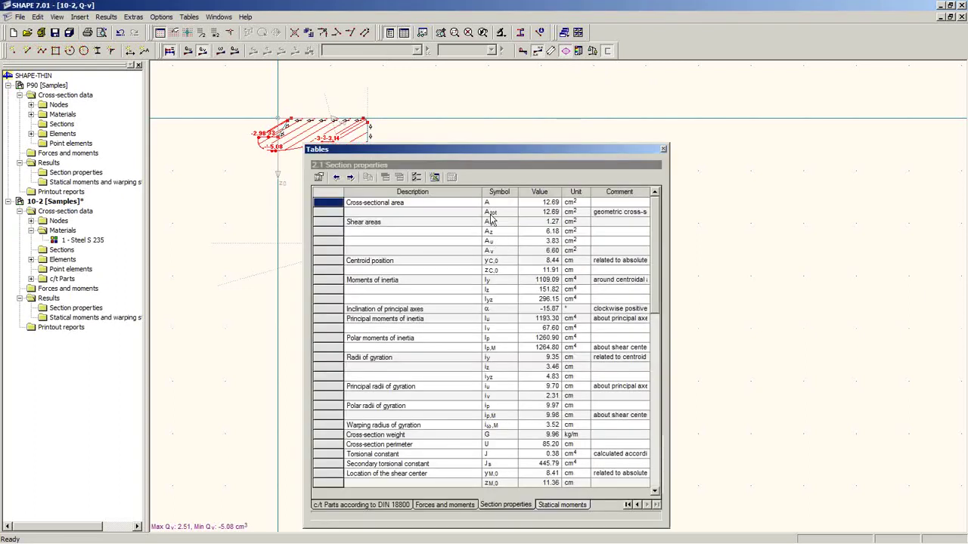
double_click(477, 150)
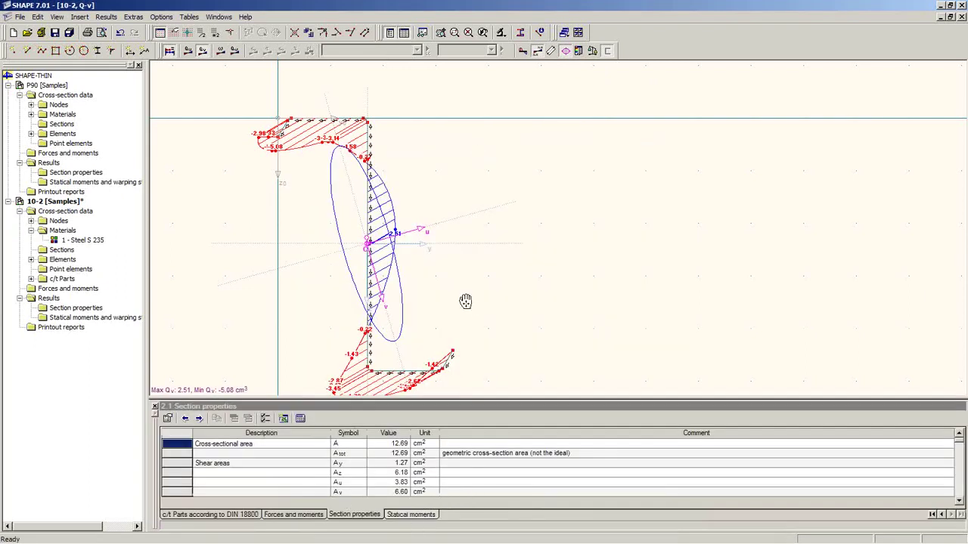
middle_drag(462, 301, 458, 268)
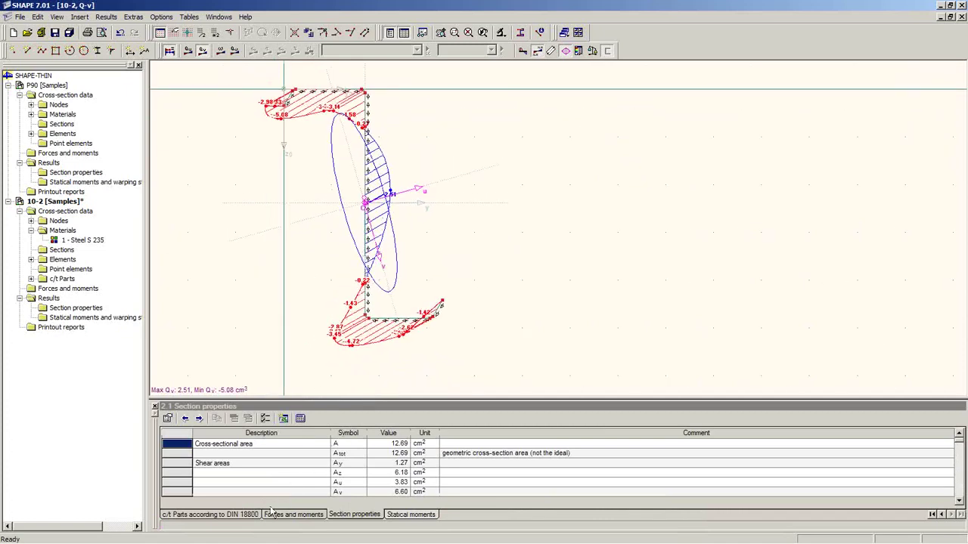
Step: Define forces and moments for location 1 at x = 0 mm with bending moment M-u 5 kNm and all other values zero
click(308, 517)
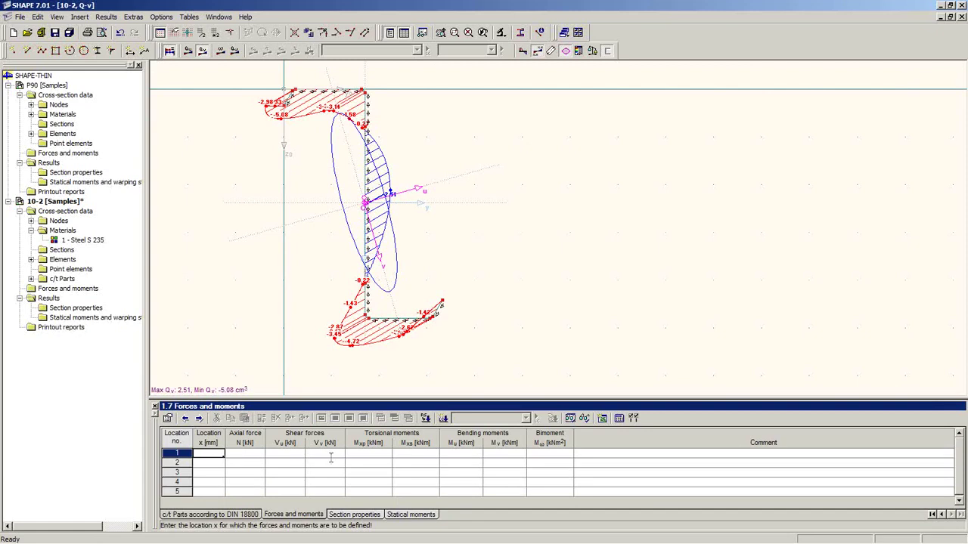
key(Return)
key(Return)
key(Return)
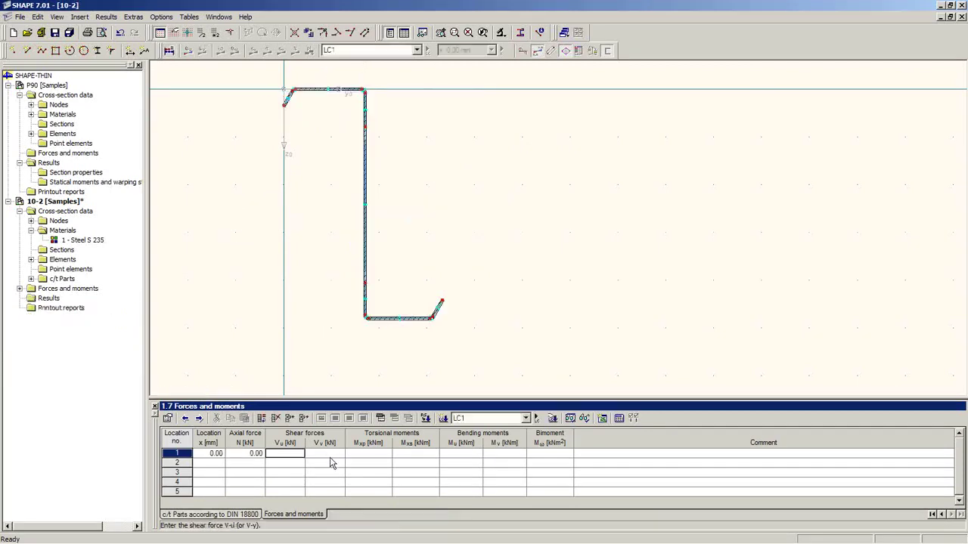
key(Return)
key(Return)
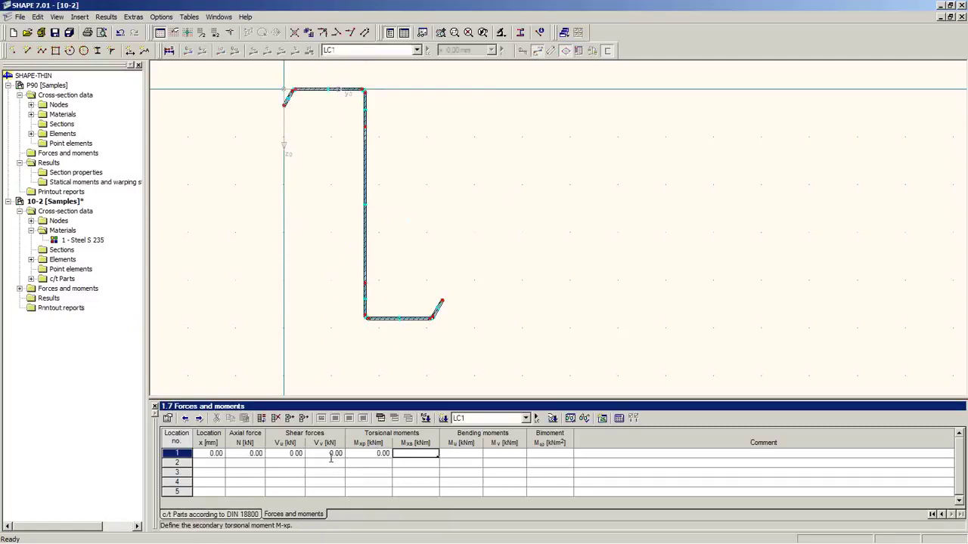
key(Return)
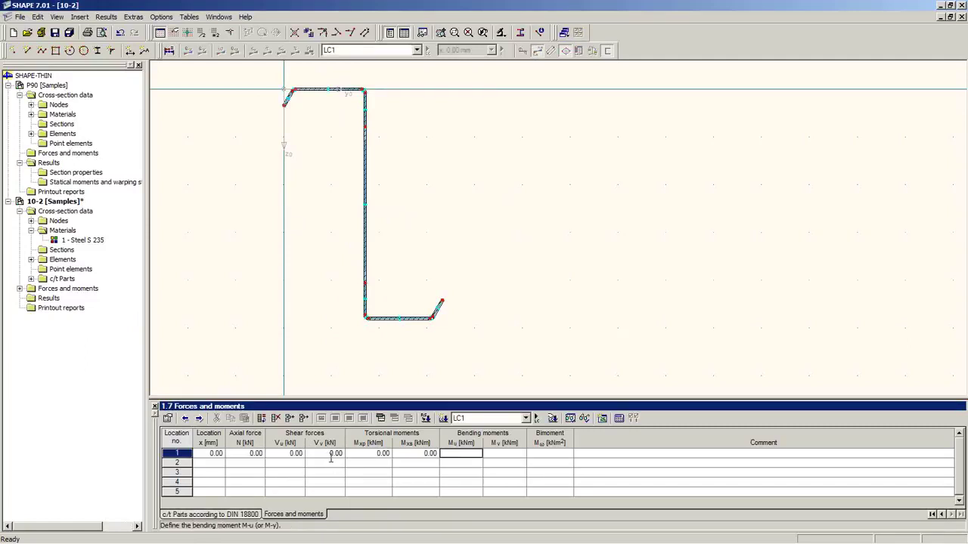
text(5)
key(Return)
key(Return)
key(Return)
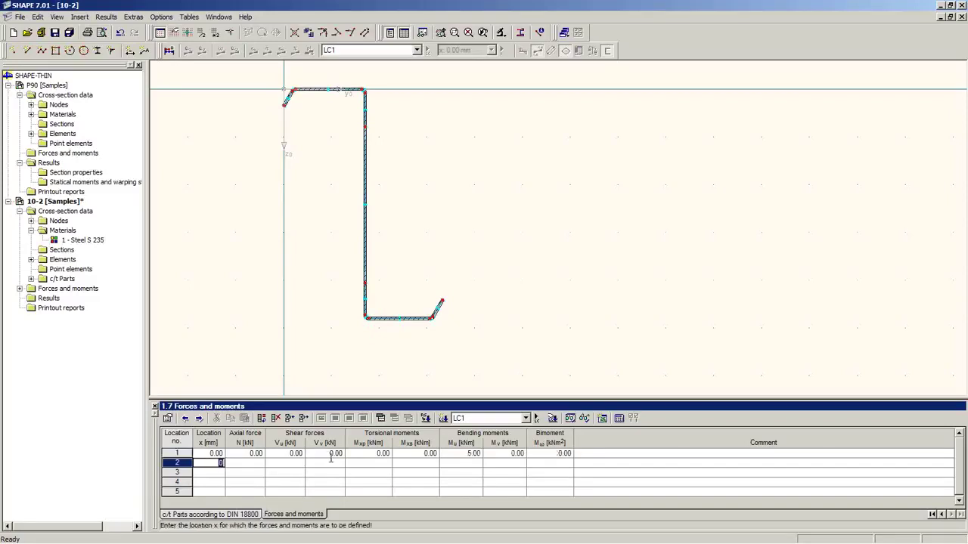
Step: Set the axial force N at location 1 to -5 kN
click(261, 454)
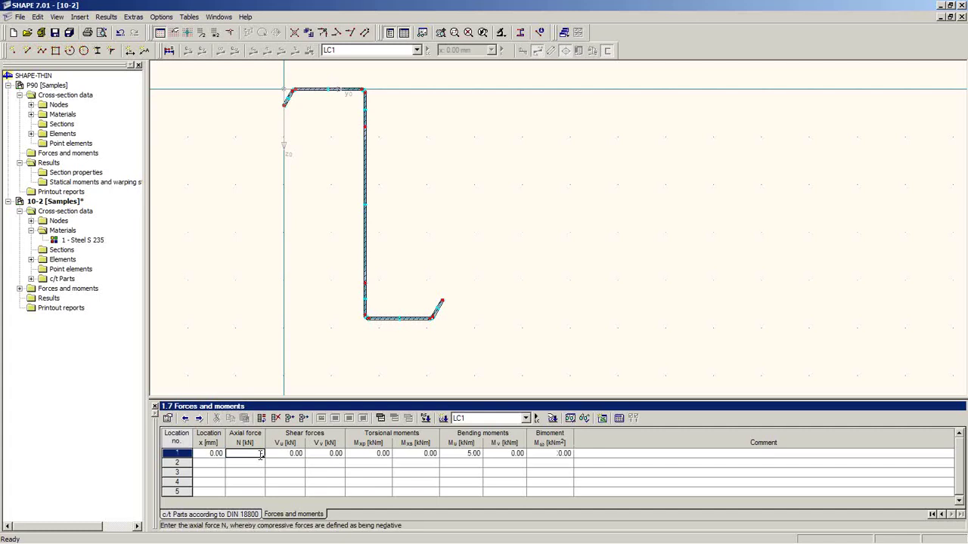
text(-5)
key(Return)
Step: Calculate the section and examine the c/t parts check of all elements in the enlarged results table
click(169, 50)
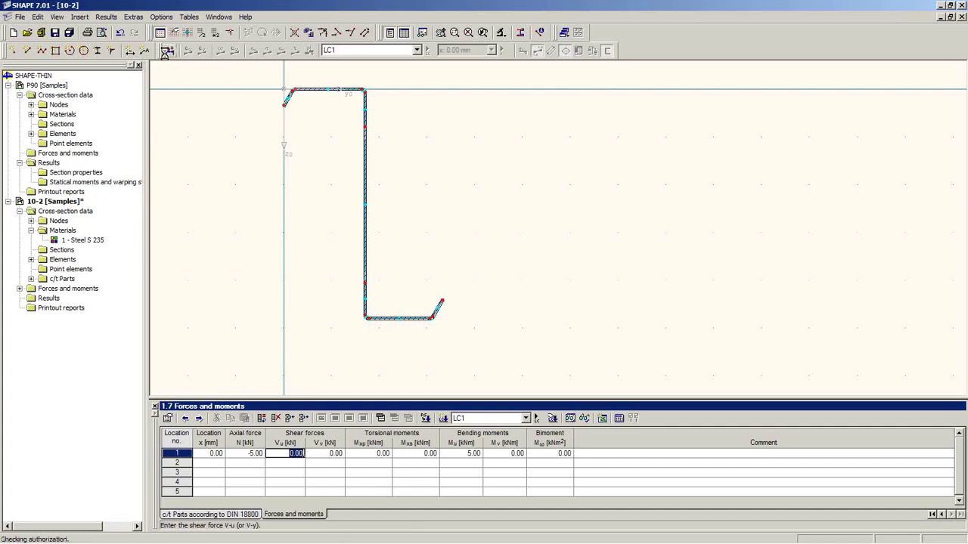
click(437, 516)
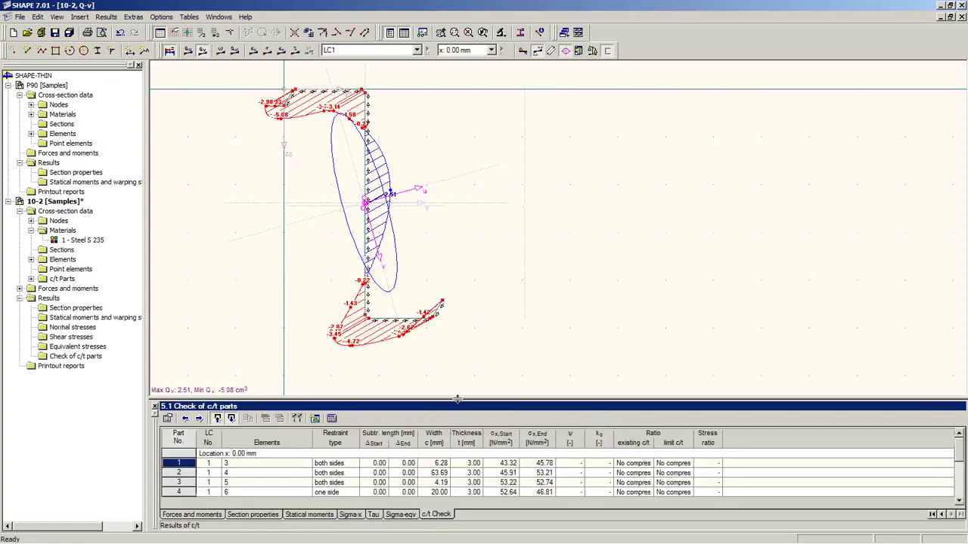
drag(457, 401, 446, 219)
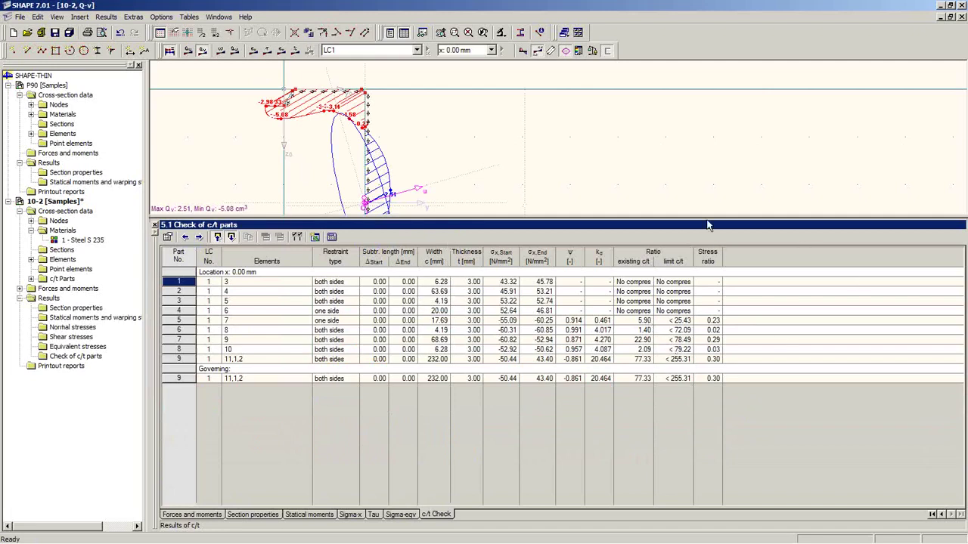
click(679, 331)
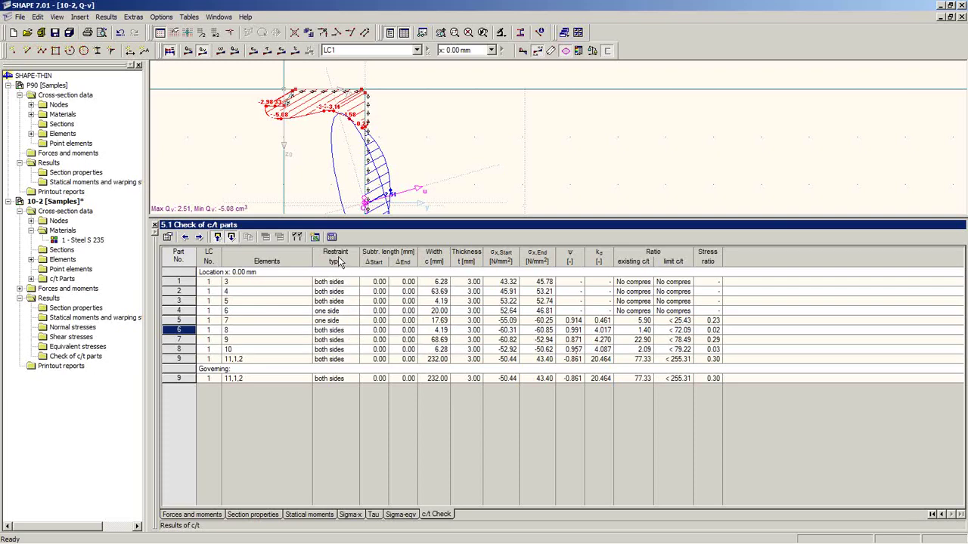
Step: Shrink the c/t parts results table to show the full section and open the general data of section 10-2
click(341, 284)
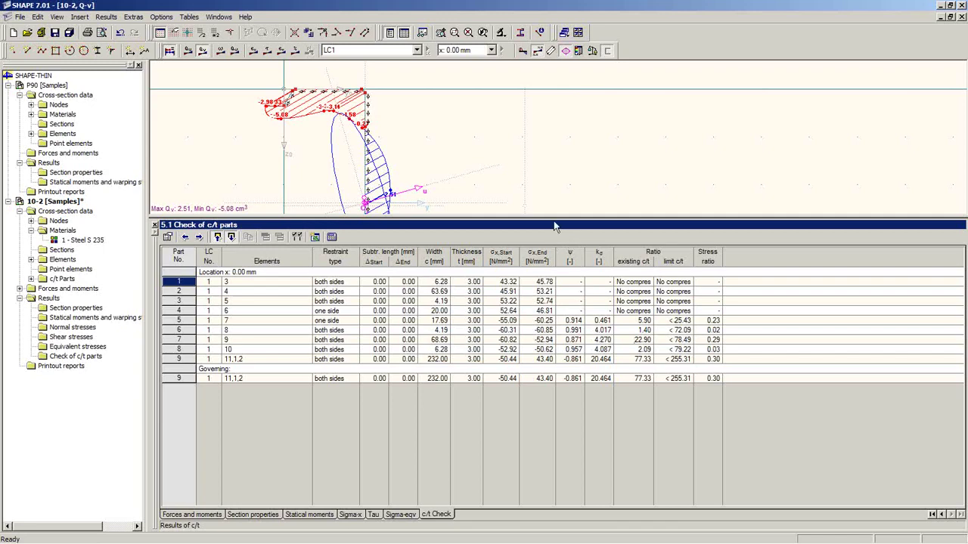
drag(553, 218, 553, 342)
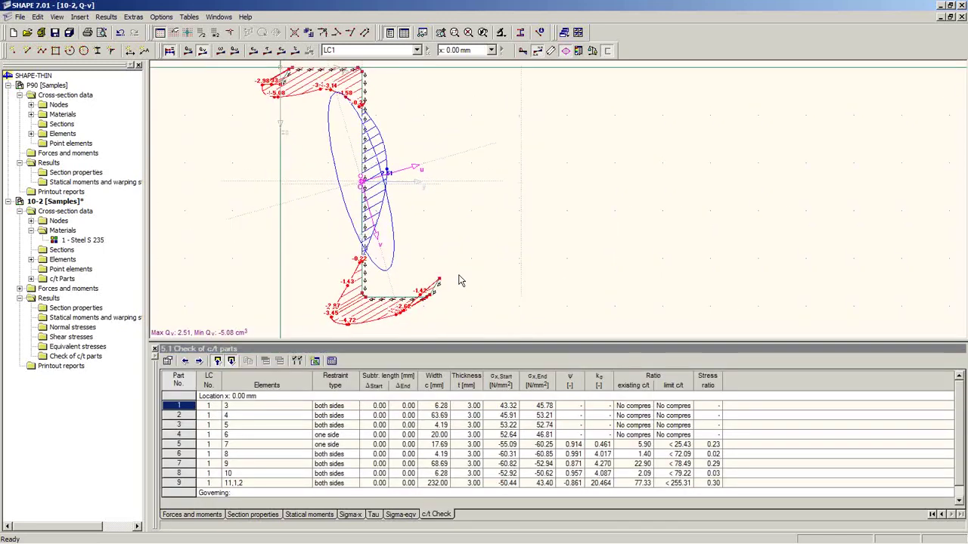
right_click(50, 202)
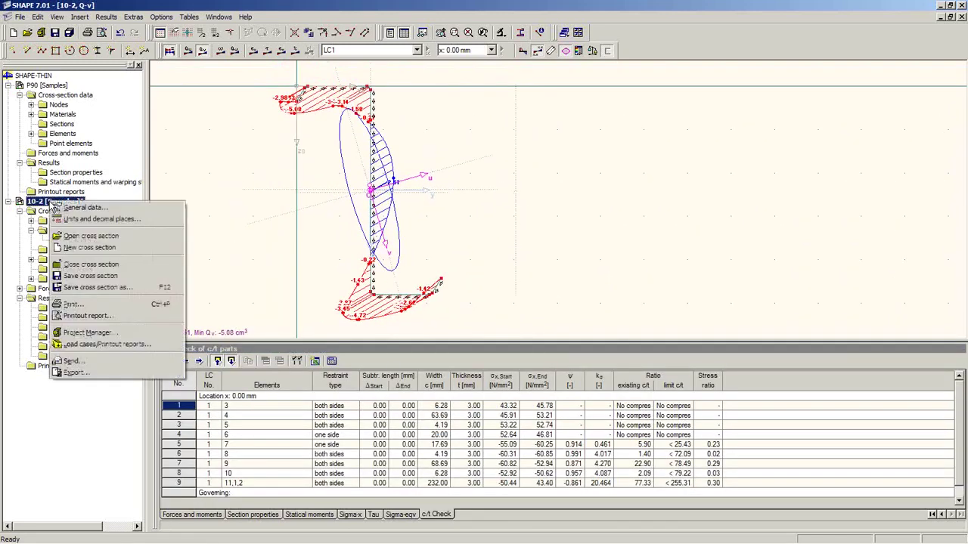
click(76, 210)
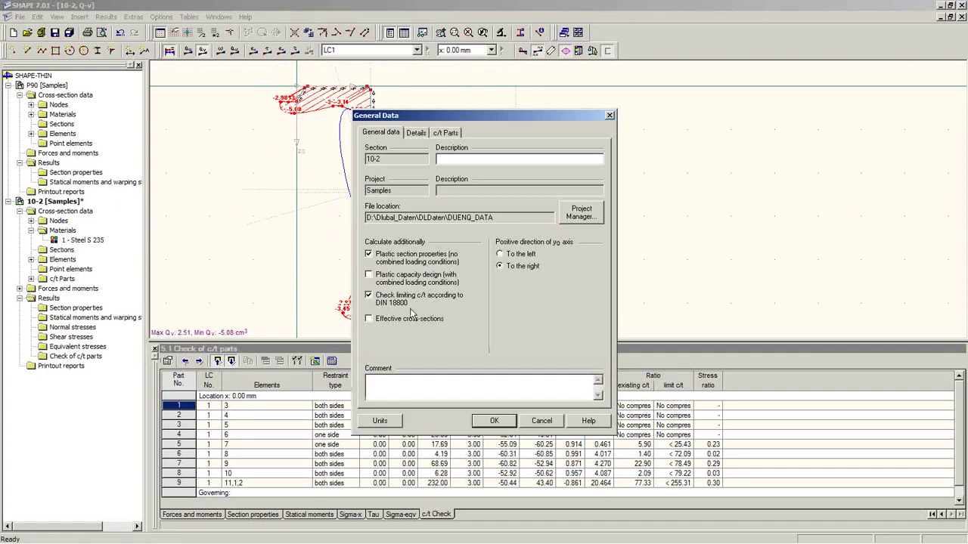
Step: Try the additional plastic capacity design option and view its Simplex discretization settings
click(386, 280)
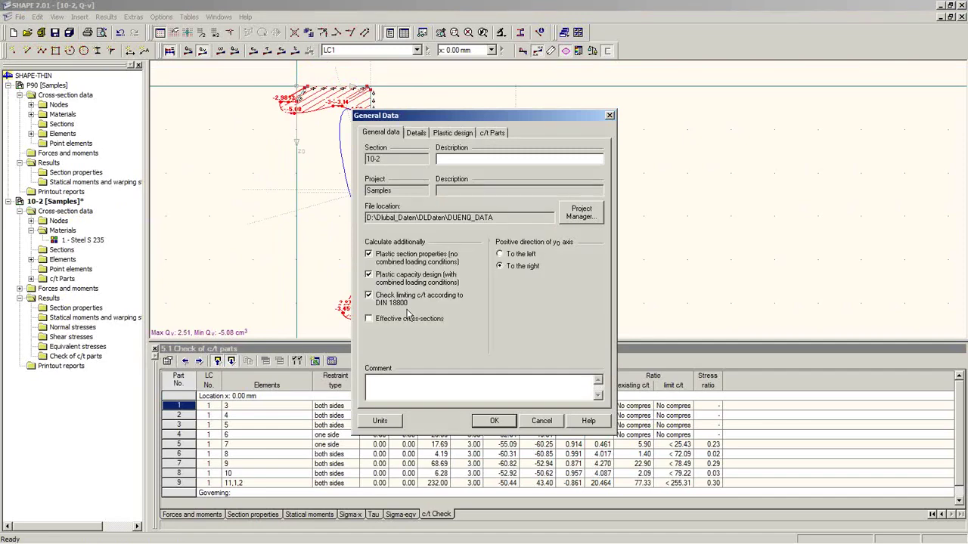
click(412, 278)
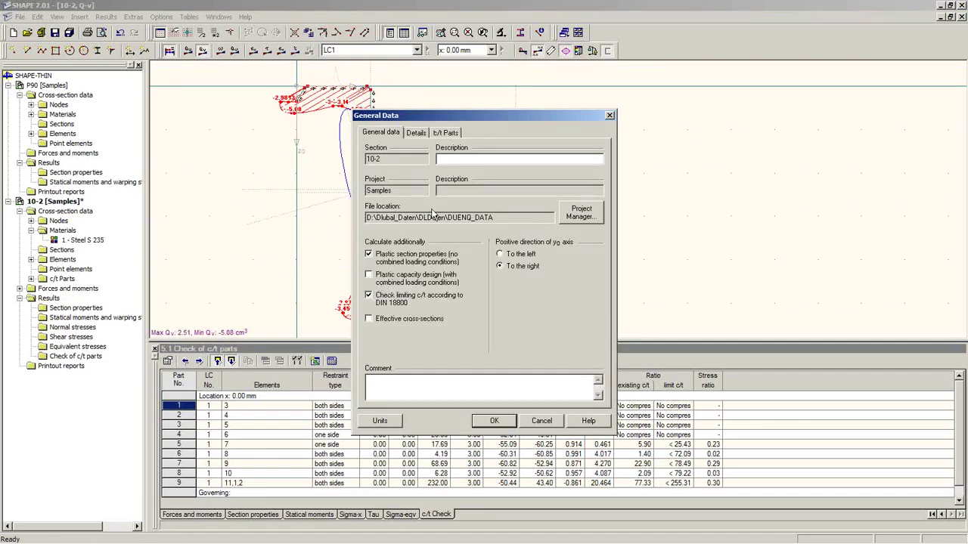
click(378, 274)
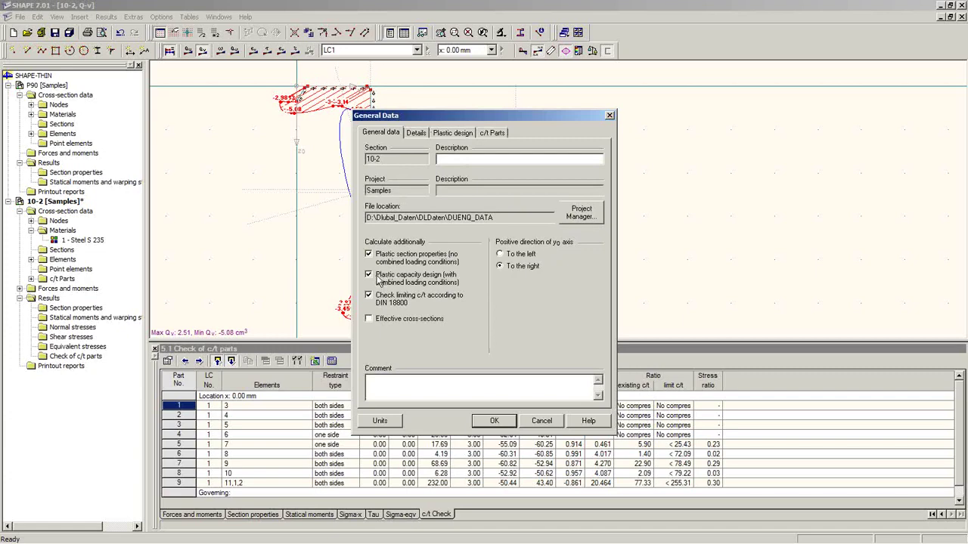
click(455, 133)
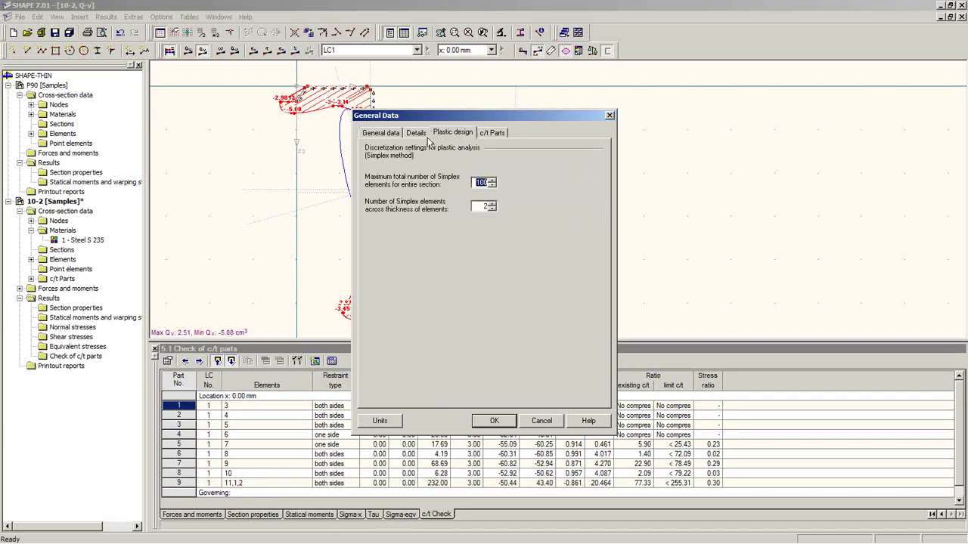
click(389, 134)
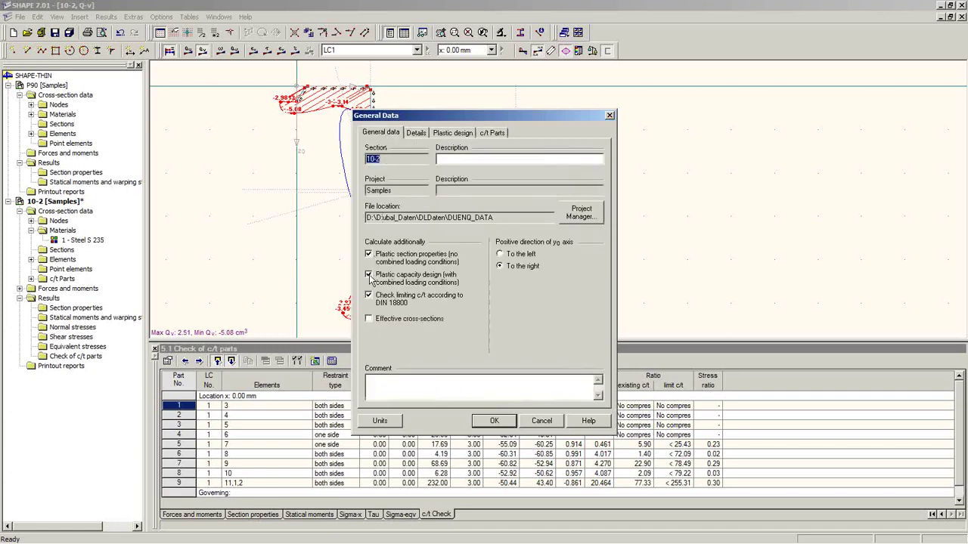
click(369, 276)
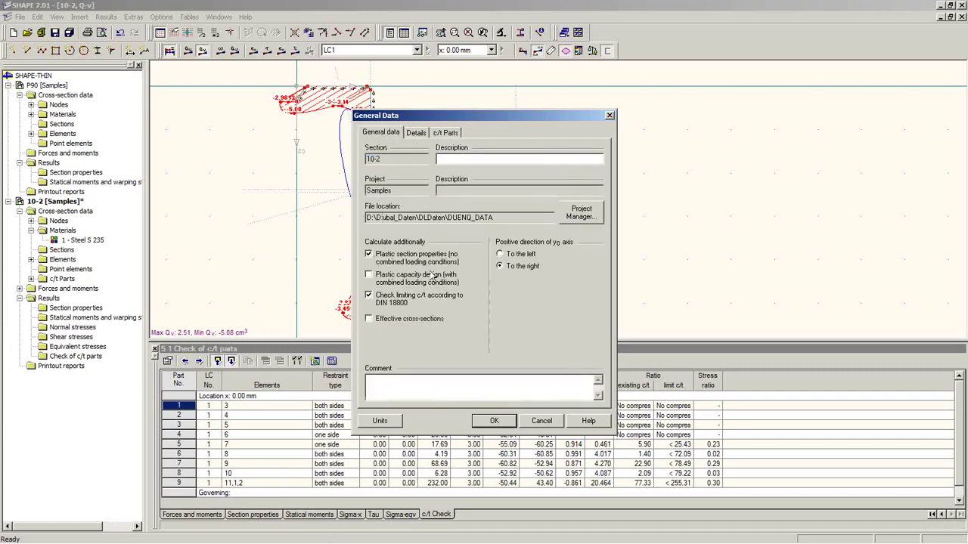
Step: Enable the effective cross-sections calculation for section 10-2 with design according to EN 1999-1-1:2007
click(368, 319)
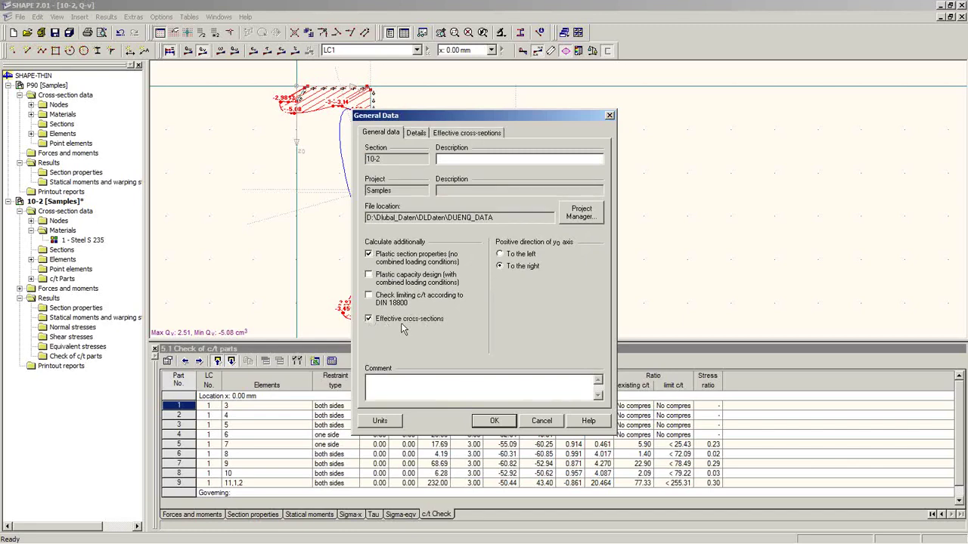
click(468, 134)
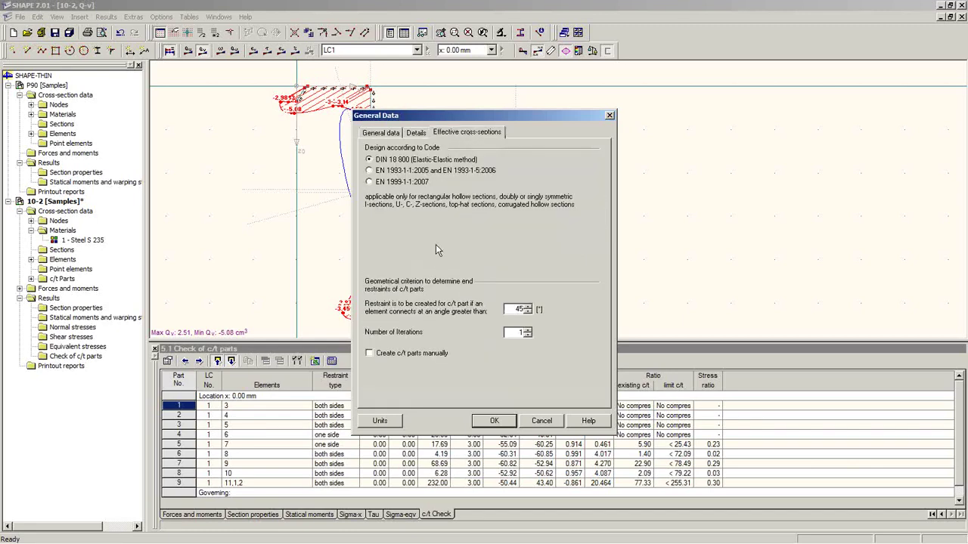
click(369, 171)
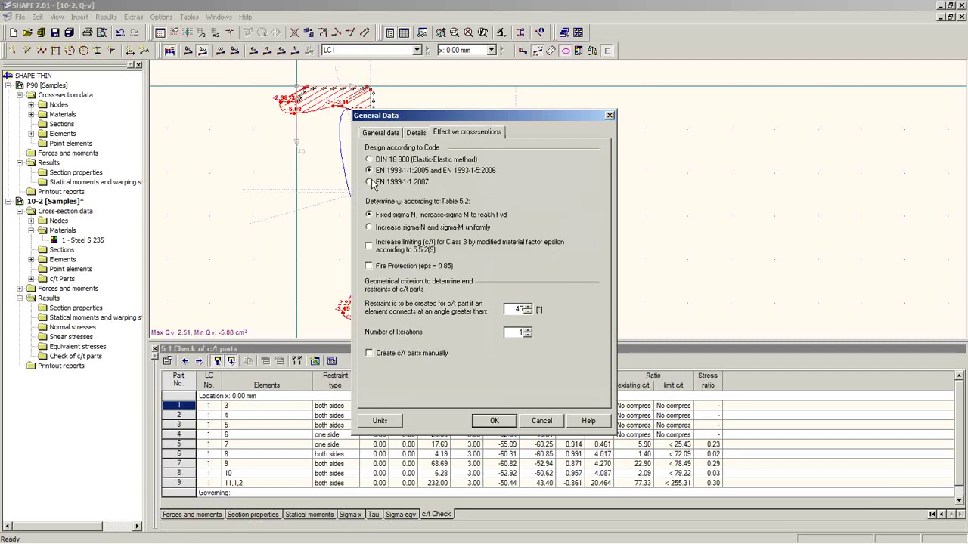
click(371, 183)
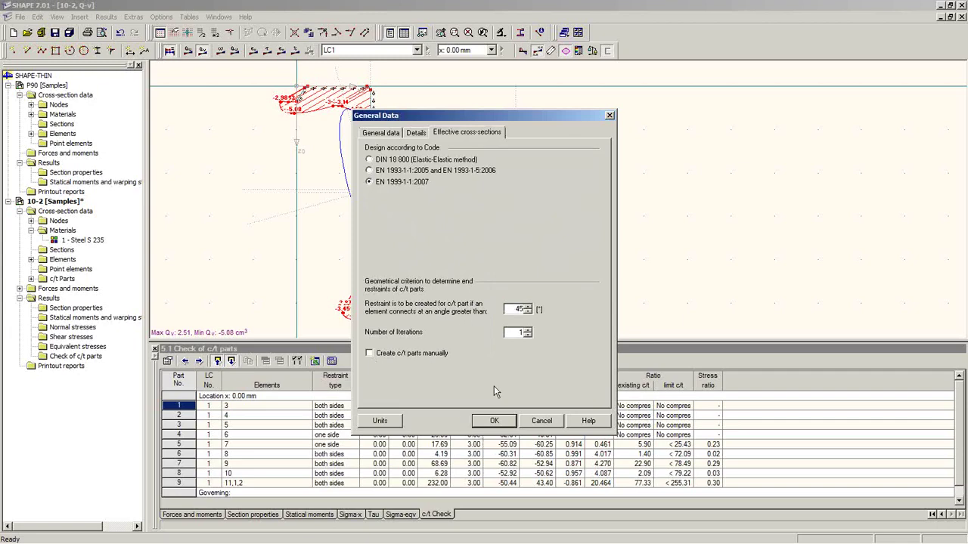
click(494, 420)
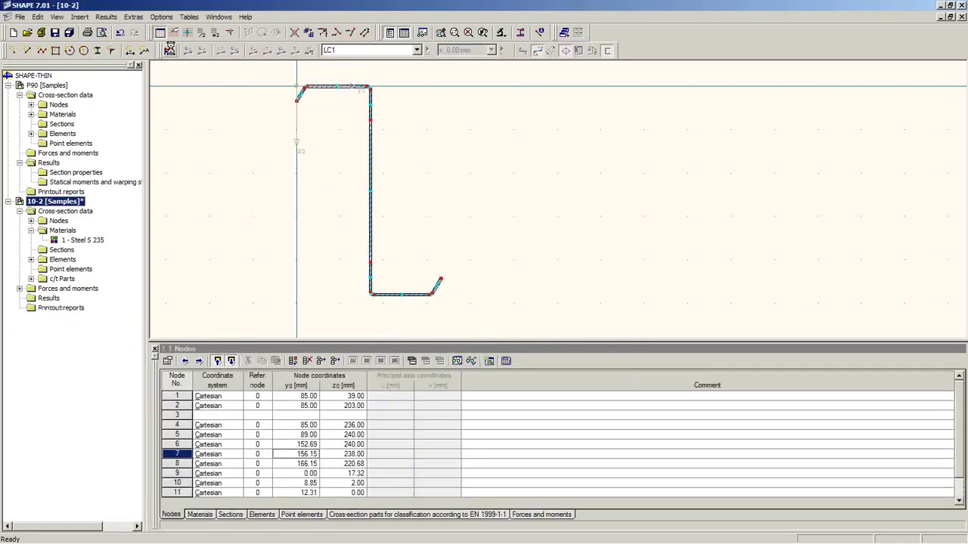
Step: Try to calculate section 10-2 without separating the load case into N, Mu and Mv
click(167, 49)
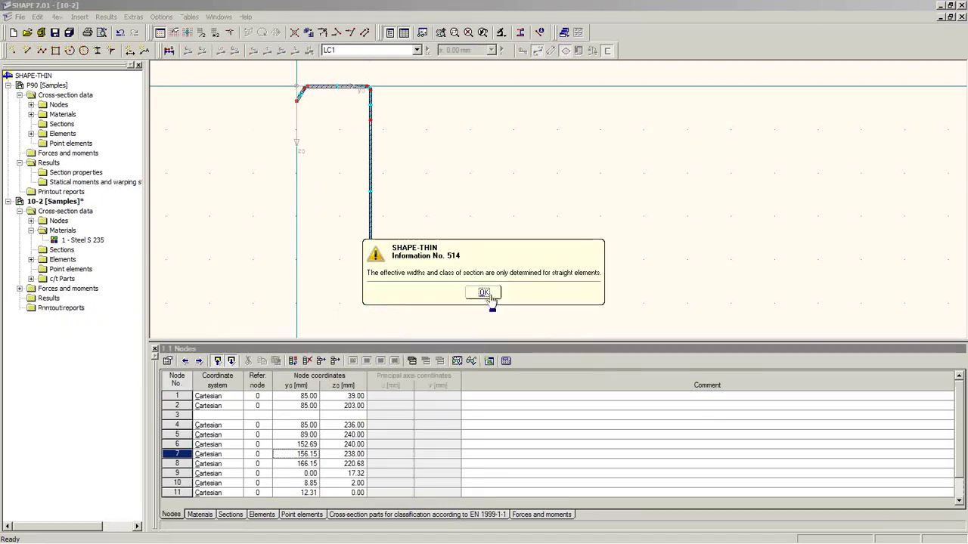
click(484, 292)
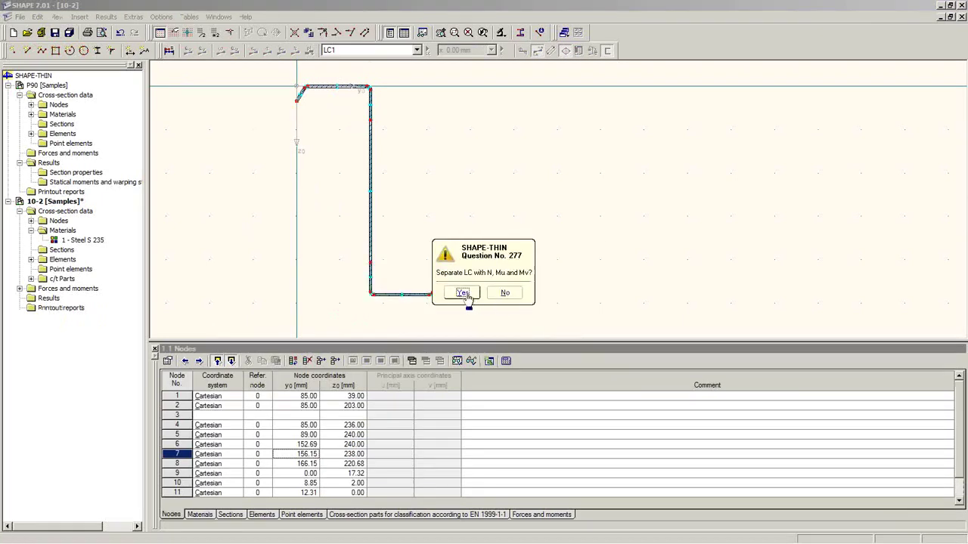
click(503, 295)
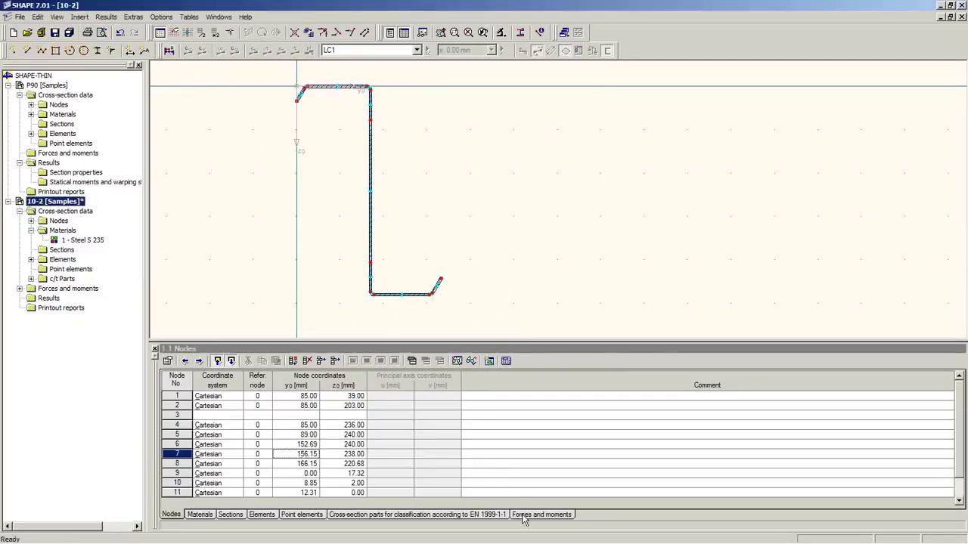
Step: Enlarge the table of cross-section parts for EN 1999-1-1 classification and examine the section's rounded upper corners in the drawing
click(473, 515)
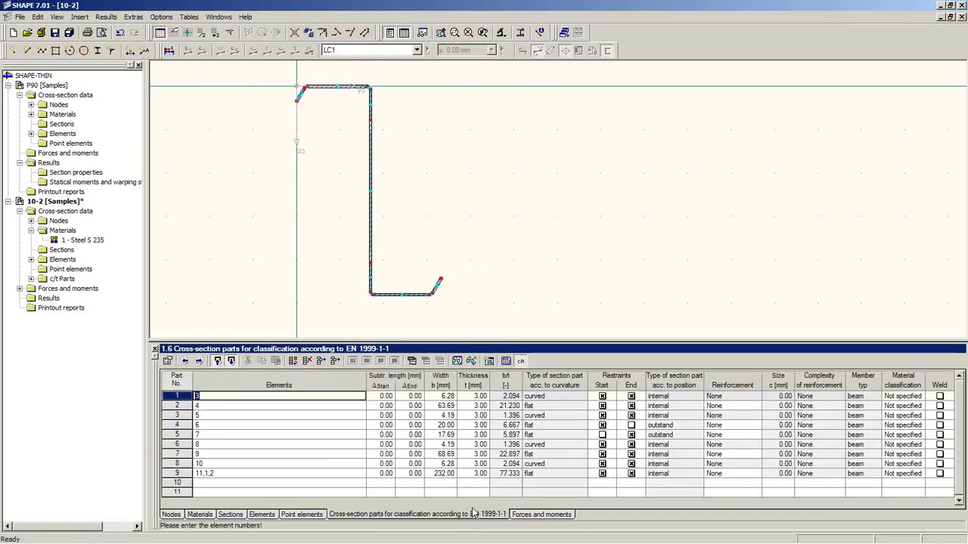
drag(454, 341, 446, 213)
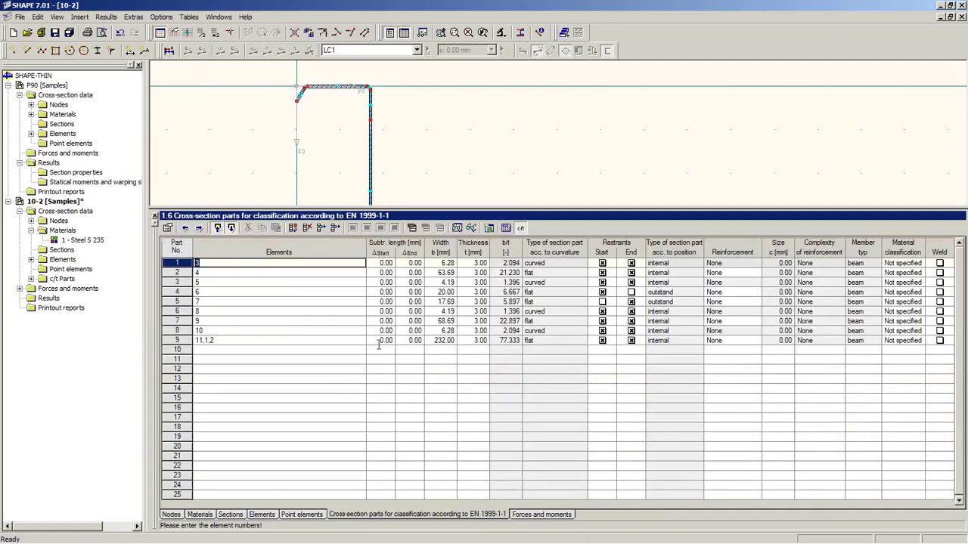
click(358, 97)
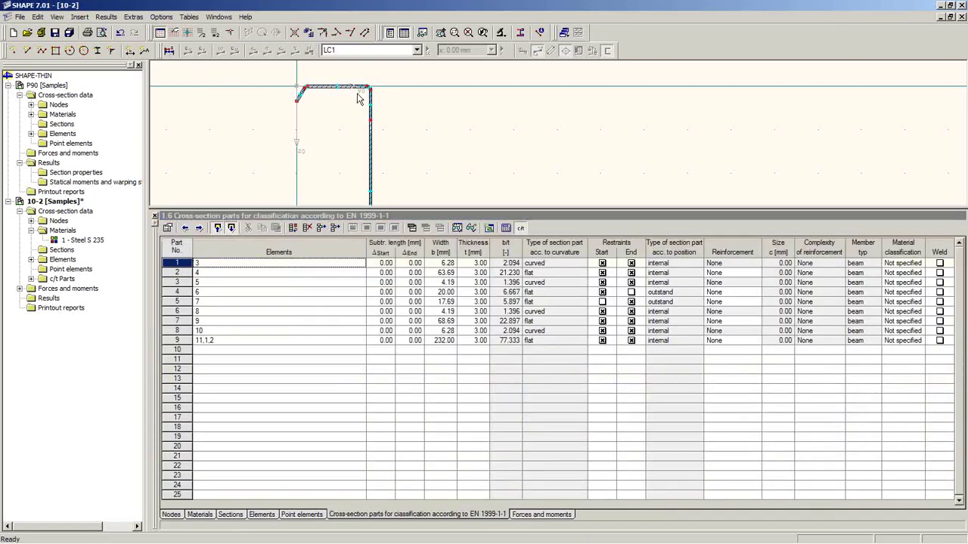
scroll(363, 101, up, 2)
scroll(362, 99, up, 1)
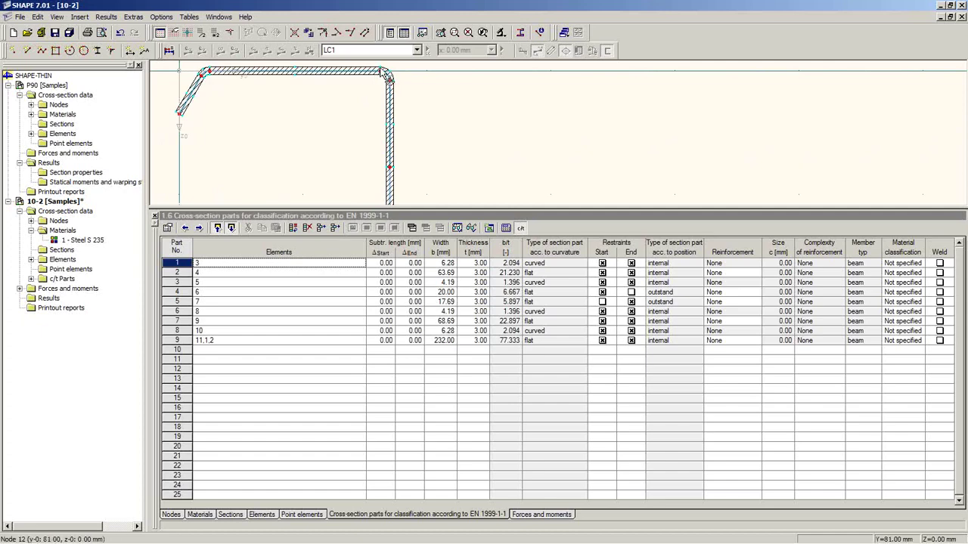
middle_drag(354, 100, 368, 146)
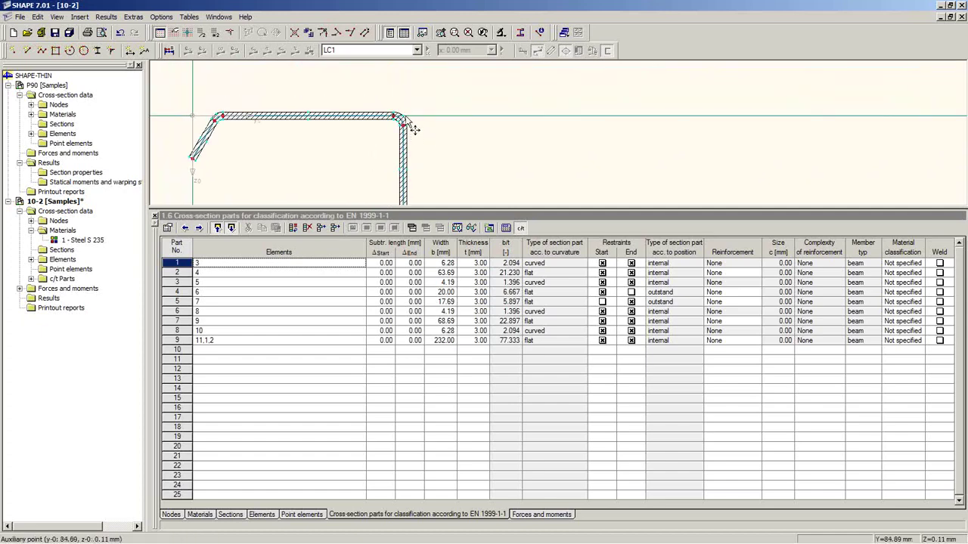
scroll(392, 112, up, 2)
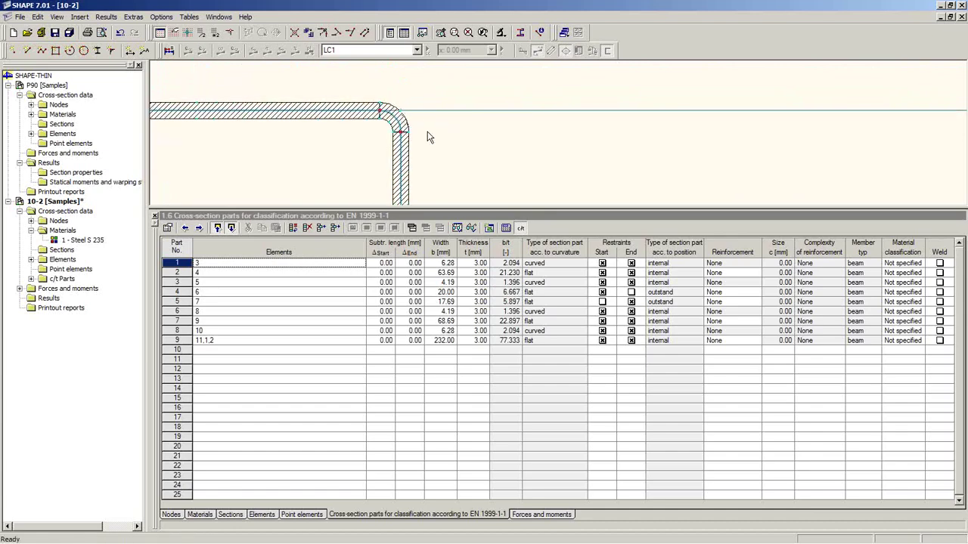
scroll(427, 142, down, 2)
scroll(428, 140, down, 1)
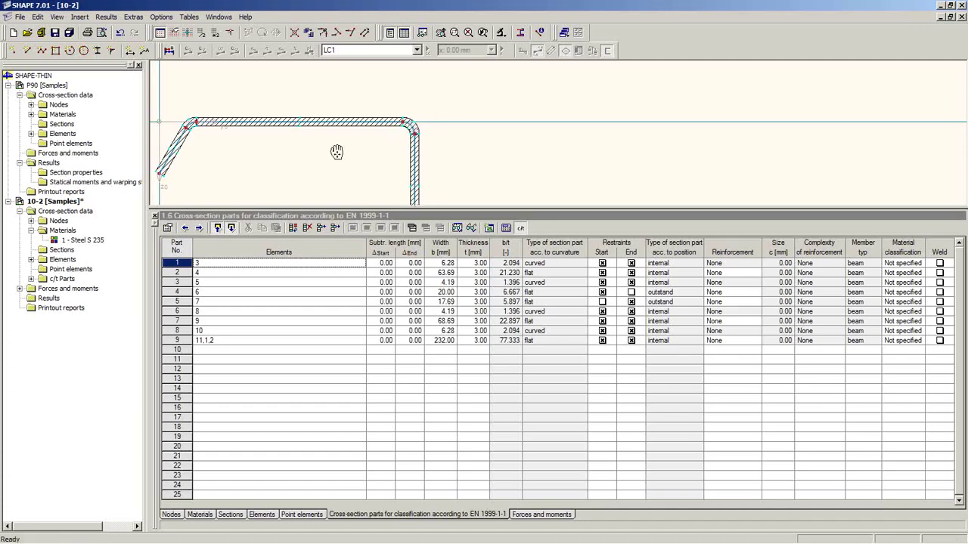
scroll(227, 144, up, 3)
middle_drag(210, 141, 260, 171)
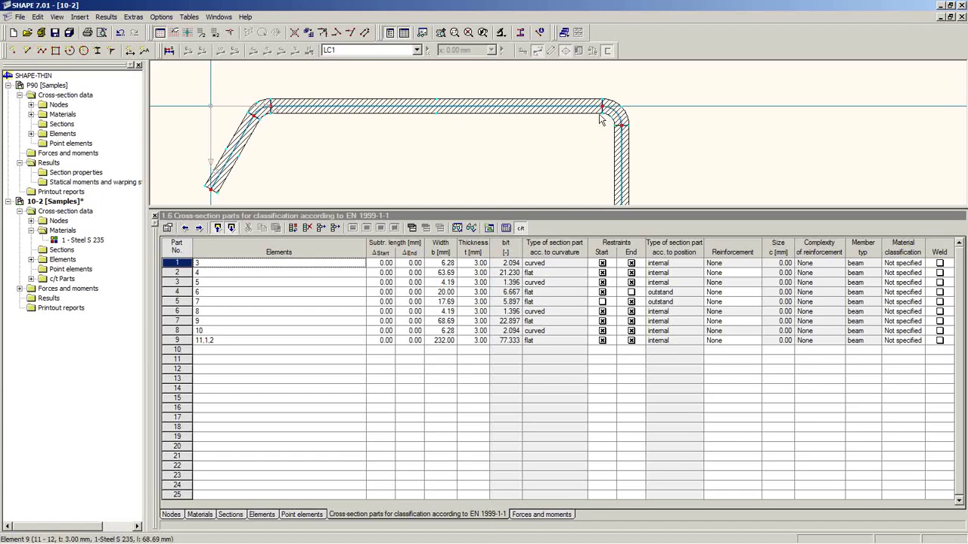
Step: Inspect the curvature types and material classification of parts 1 to 3, and reduce the table's height
click(556, 274)
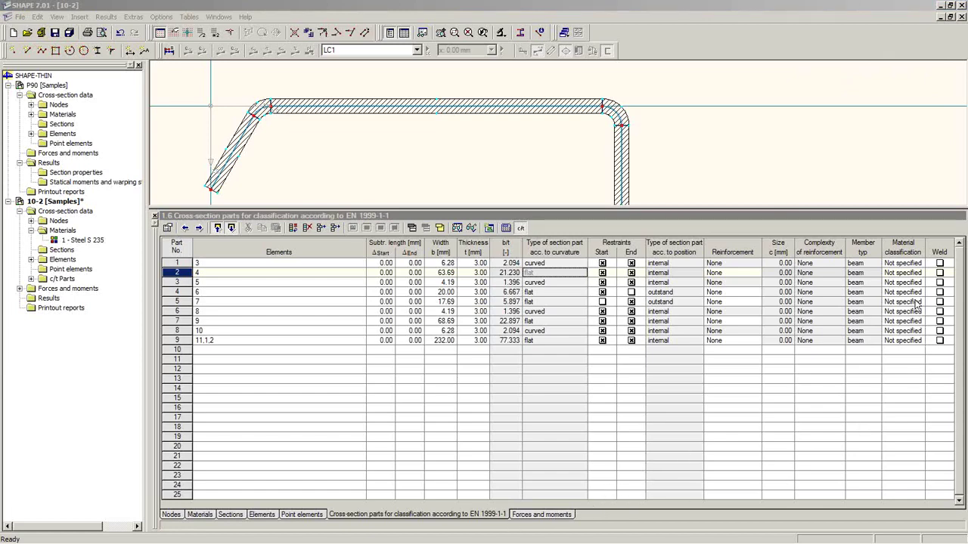
click(899, 274)
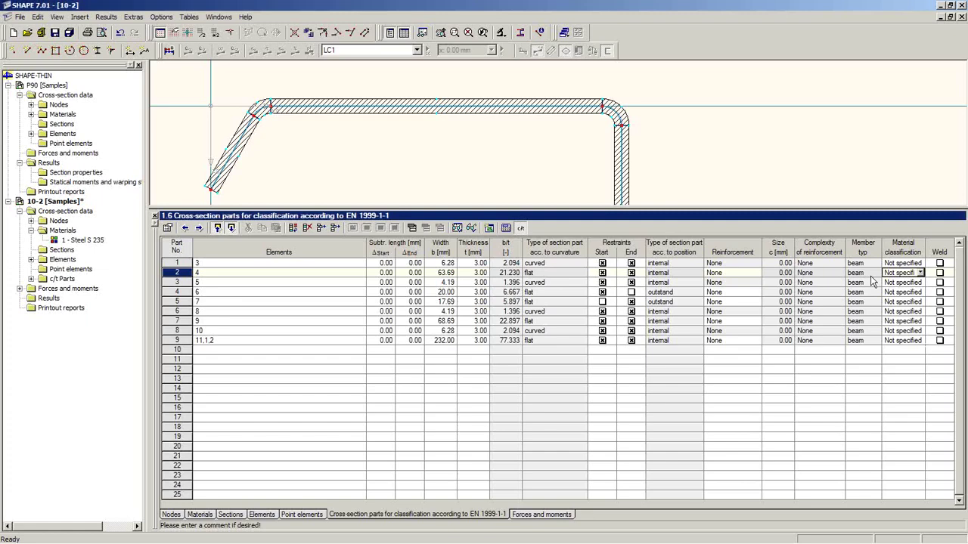
click(564, 284)
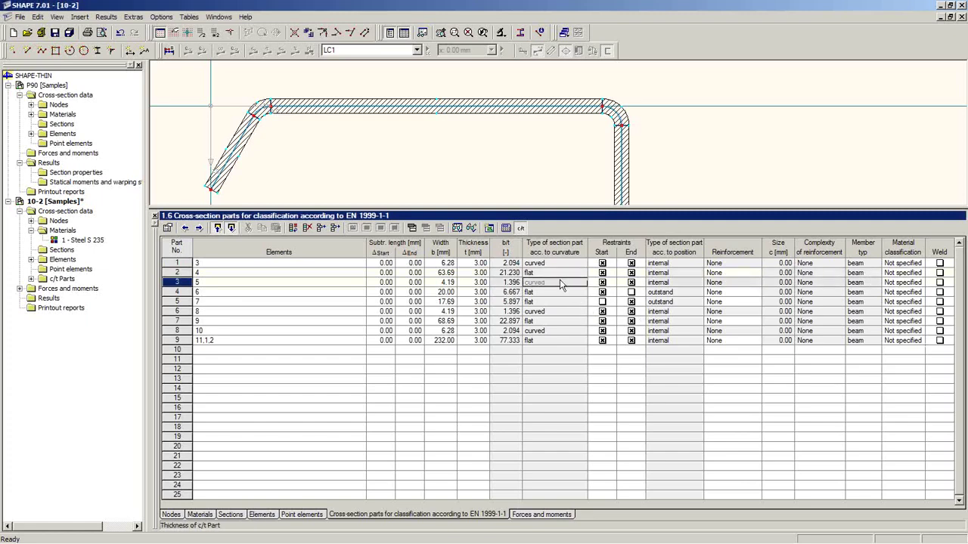
click(911, 263)
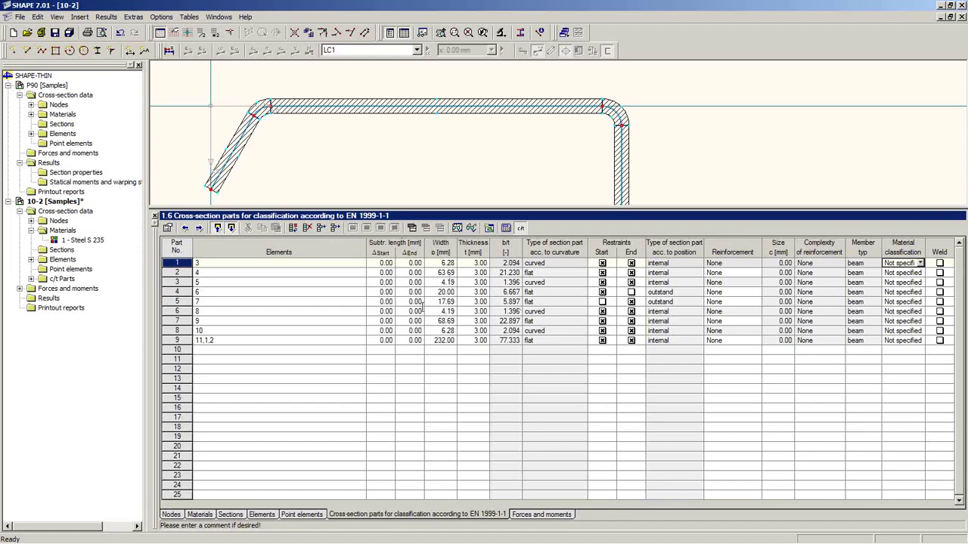
drag(453, 207, 453, 290)
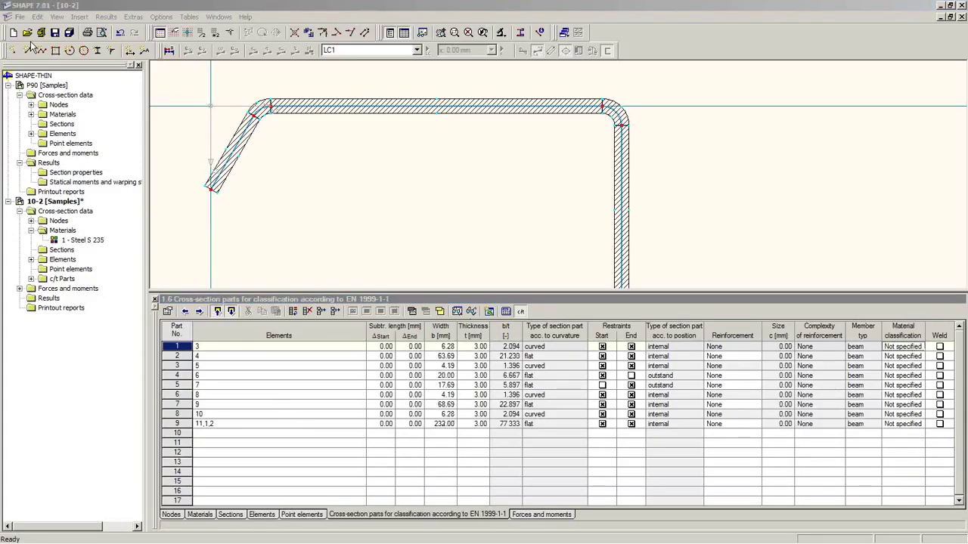
Step: Open the cross-section DIN_EC from the Samples project in the Project Manager
click(20, 17)
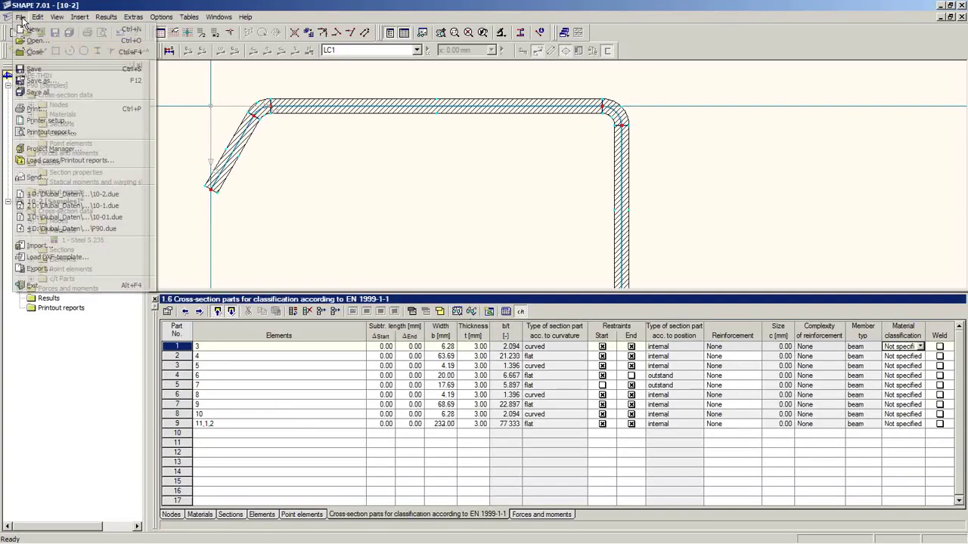
click(49, 150)
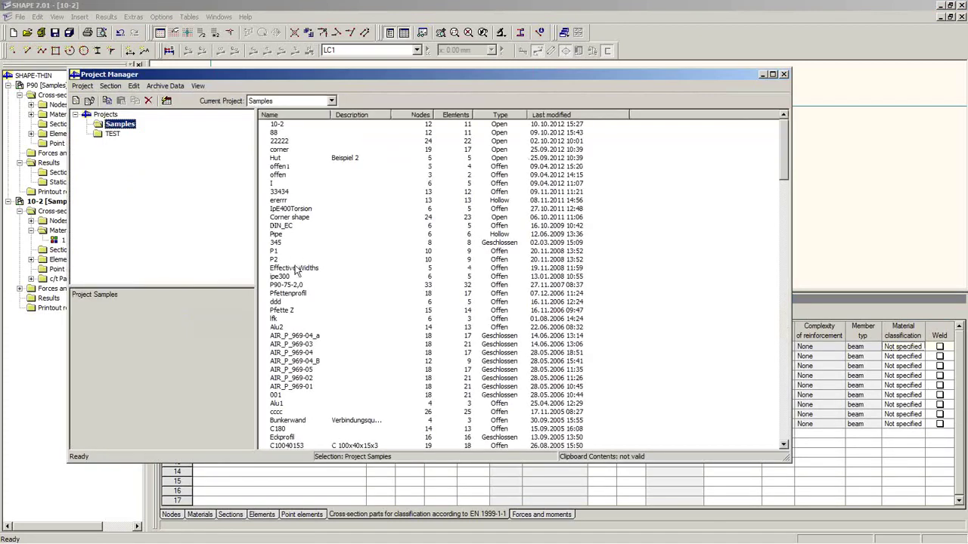
click(297, 276)
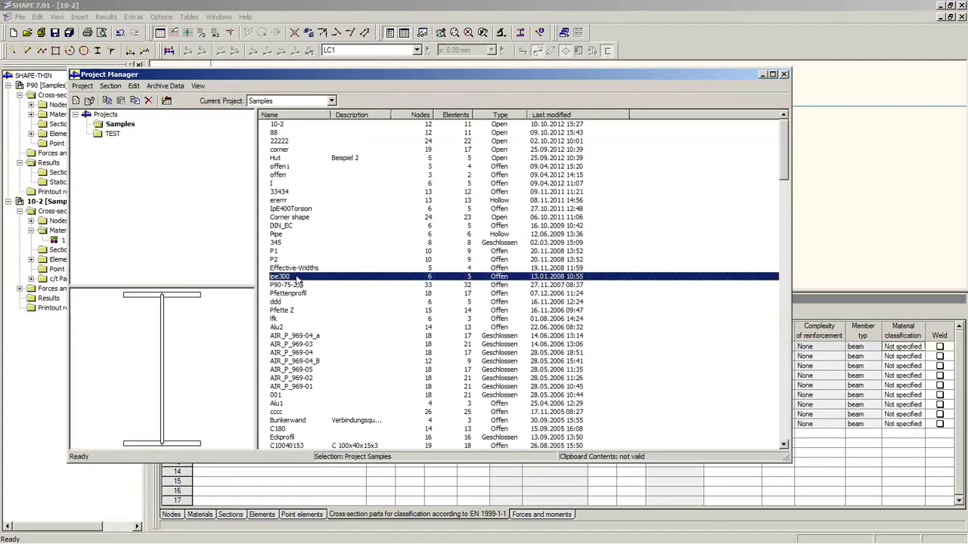
double_click(297, 227)
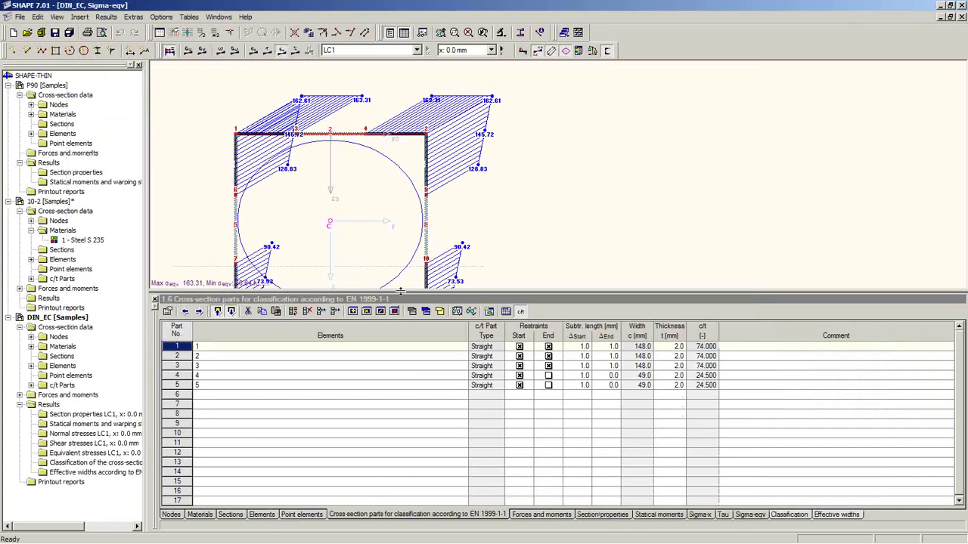
Step: Enlarge the drawing area to show the whole hat section and review the general data of DIN_EC
drag(400, 291, 403, 390)
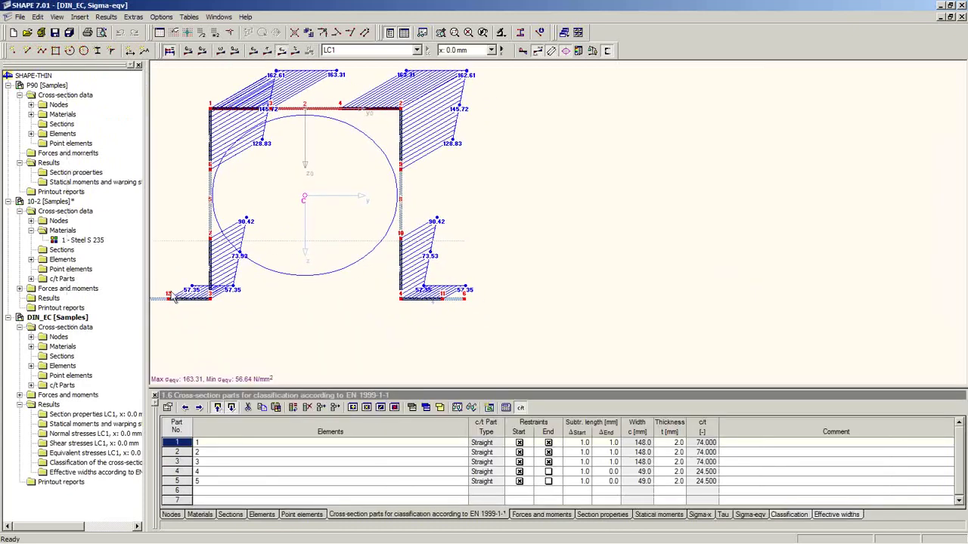
middle_drag(405, 346, 433, 338)
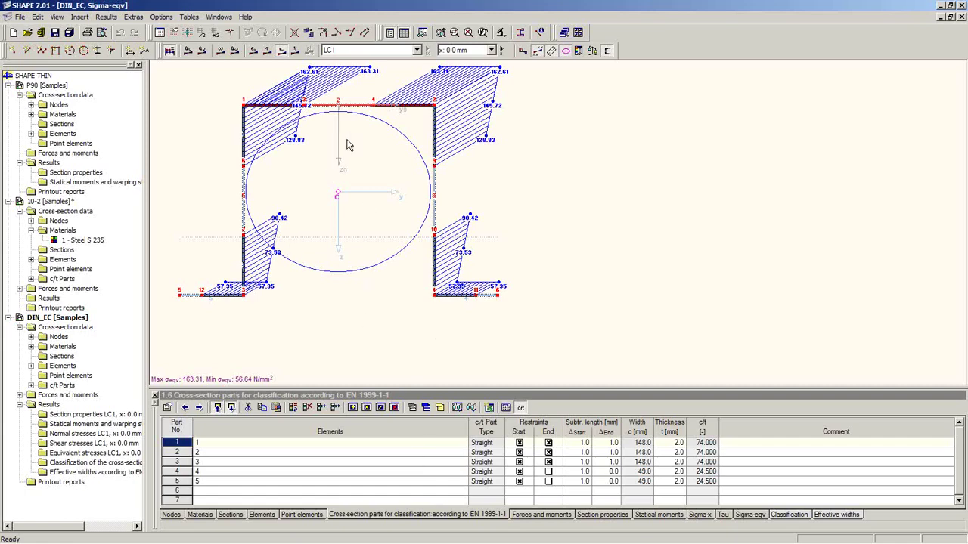
middle_drag(380, 167, 377, 216)
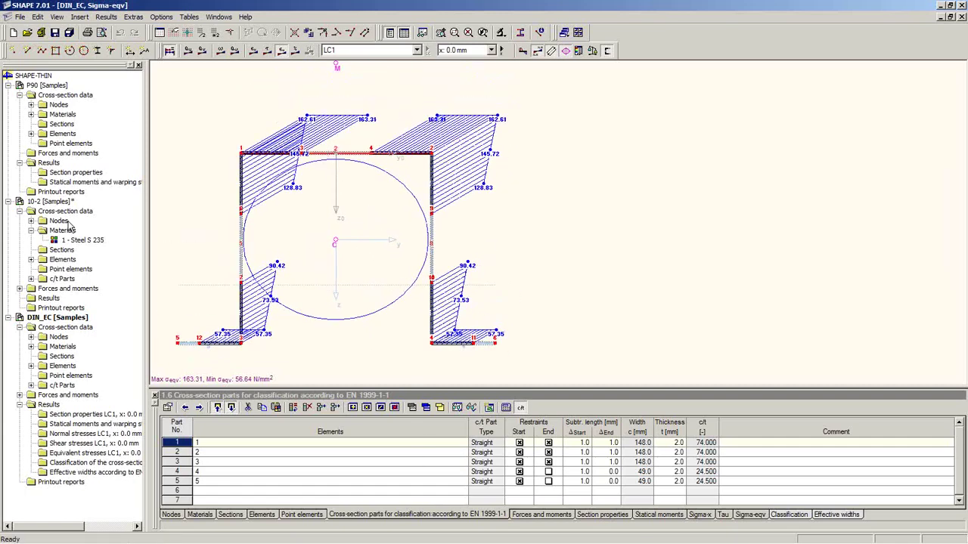
right_click(53, 317)
click(87, 327)
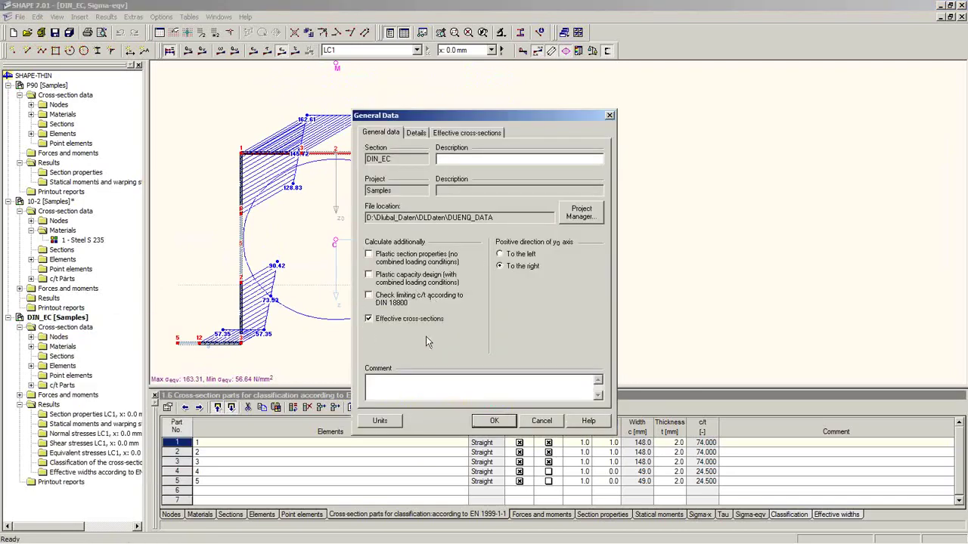
click(480, 420)
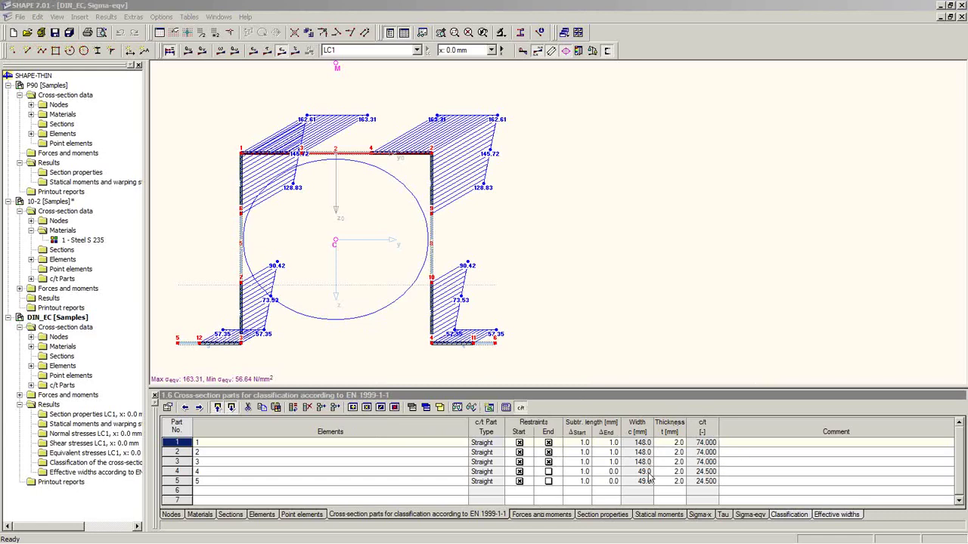
Step: Examine the classification results of parts 1 to 5 and of the whole DIN_EC cross-section in an enlarged table, and reduce the table's height
click(675, 442)
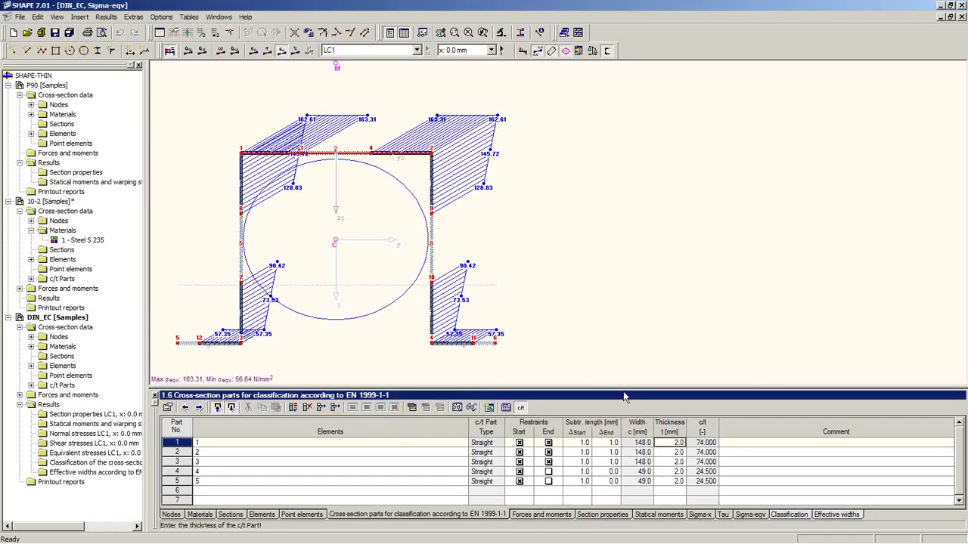
drag(622, 386, 621, 272)
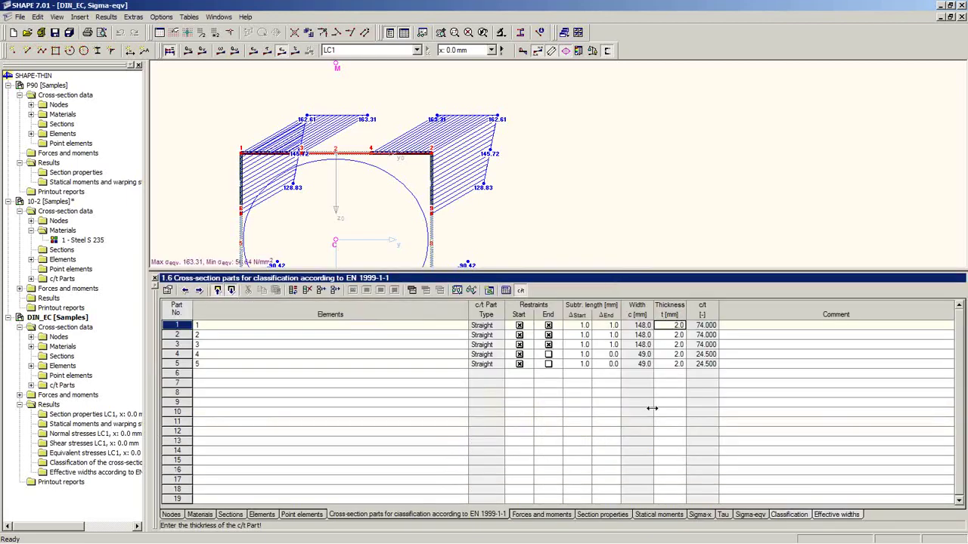
click(792, 516)
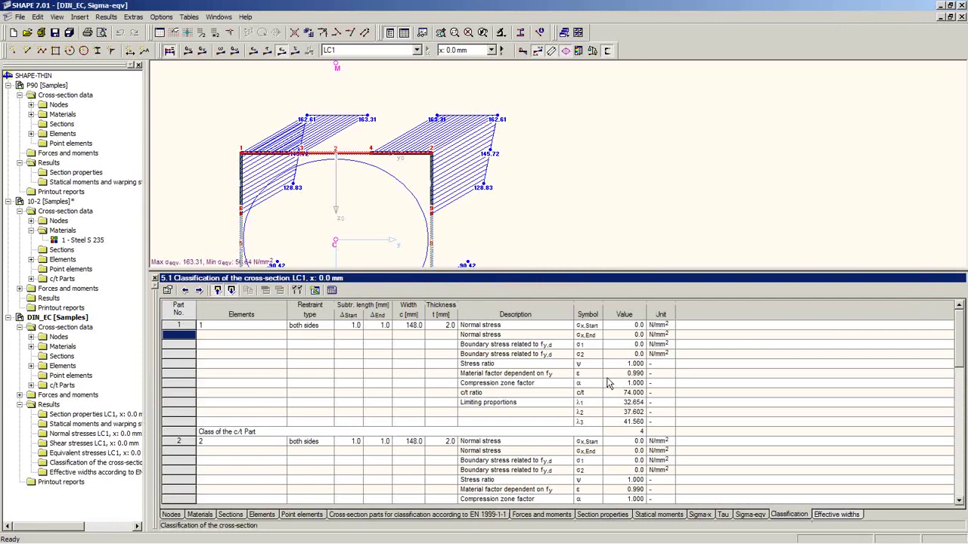
scroll(609, 384, down, 9)
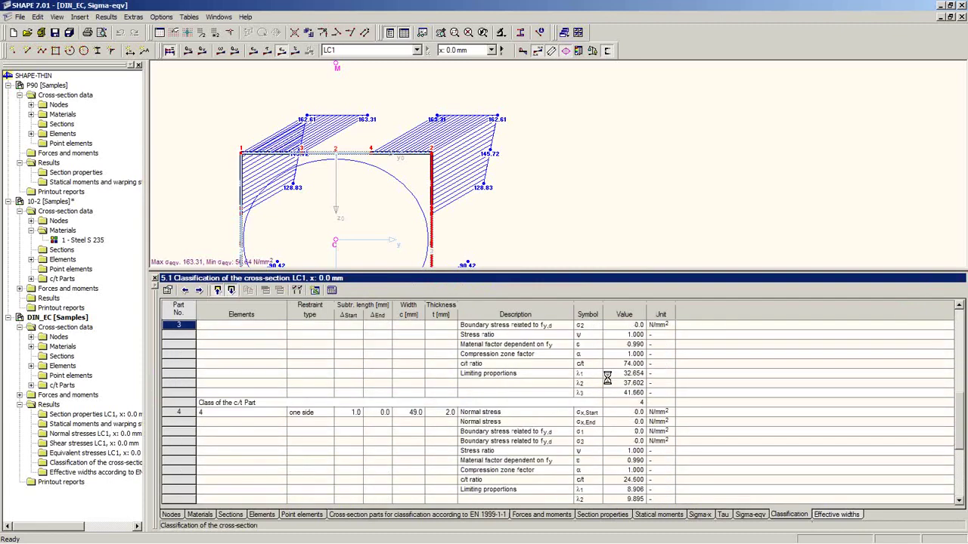
scroll(607, 378, down, 2)
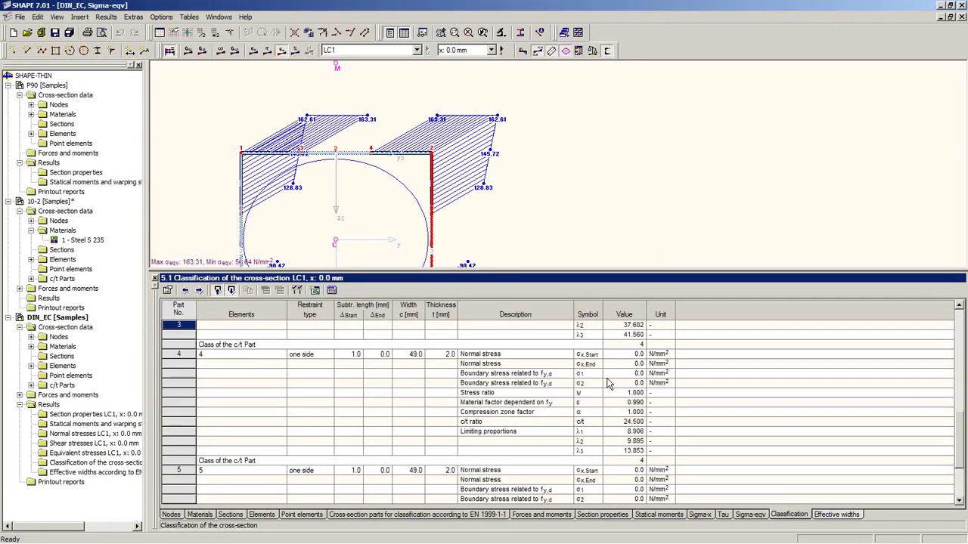
click(227, 366)
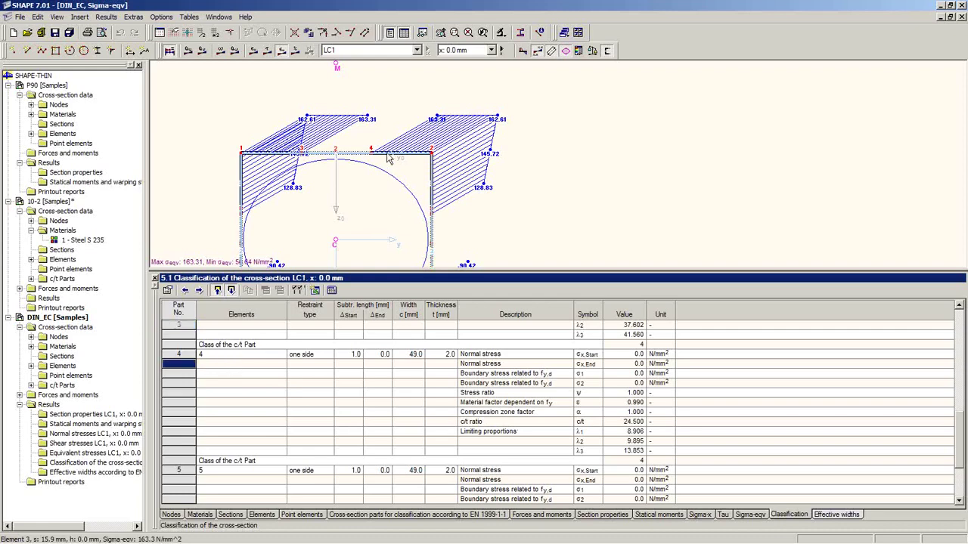
click(430, 189)
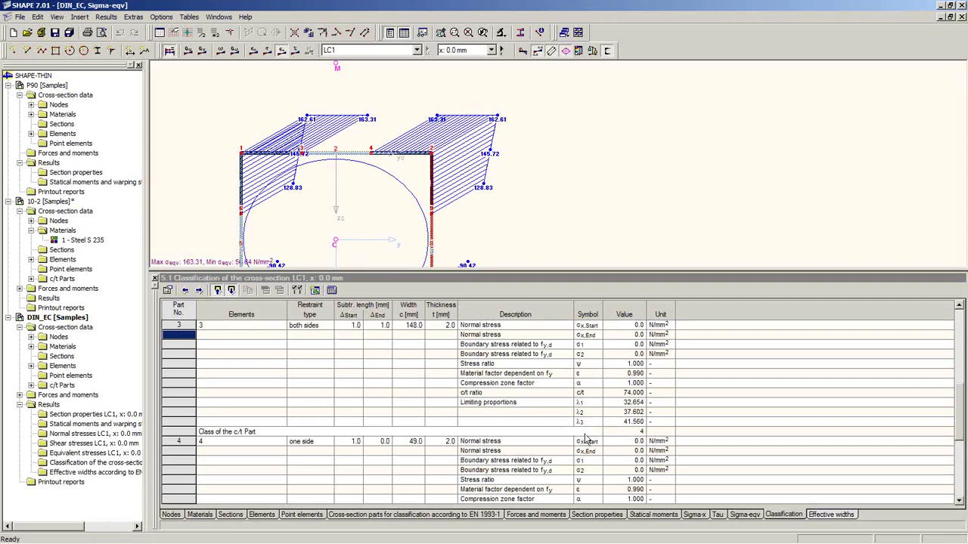
click(642, 434)
scroll(696, 423, down, 4)
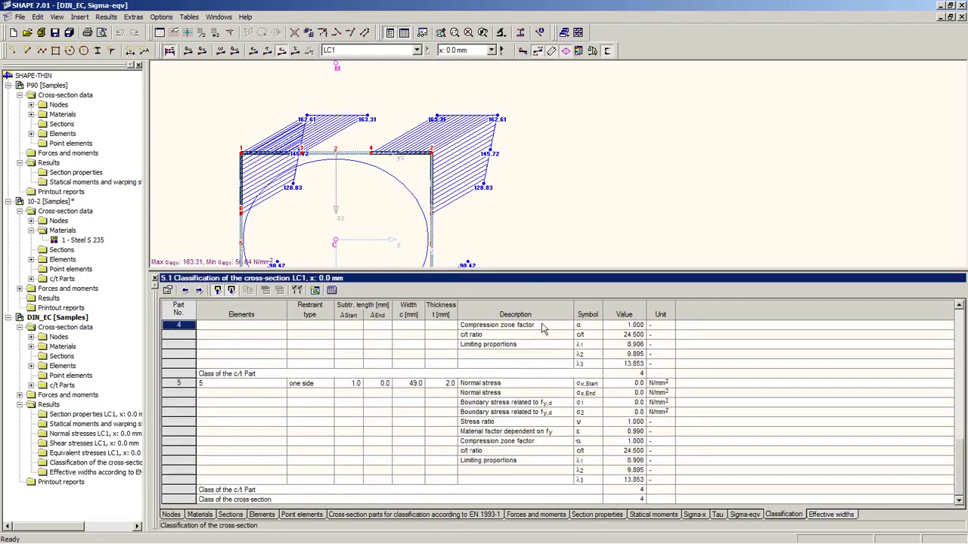
drag(542, 385, 541, 389)
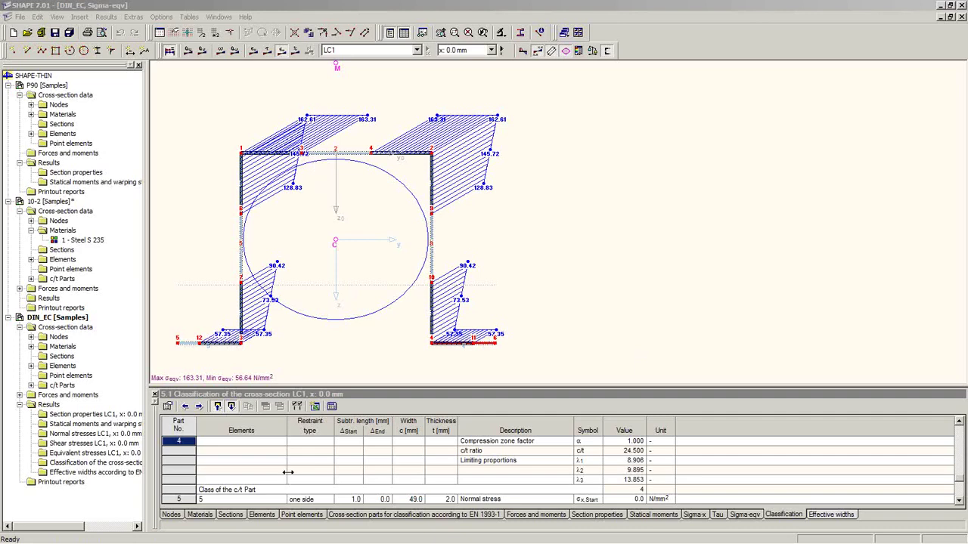
Step: Switch to RFEM and enter SHAPE-THIN 10-2 as cross-section no. 3 in the cross-sections table
mouse_move(232, 538)
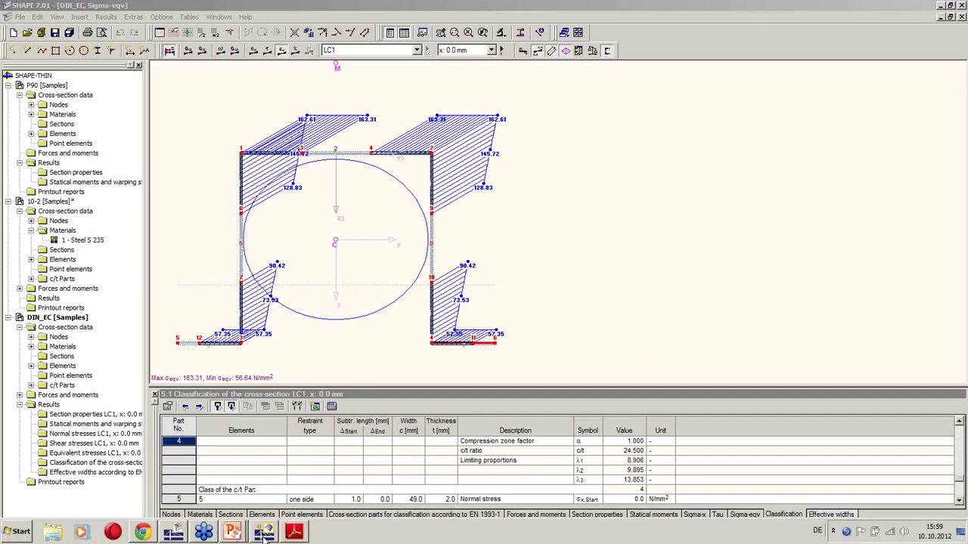
click(264, 533)
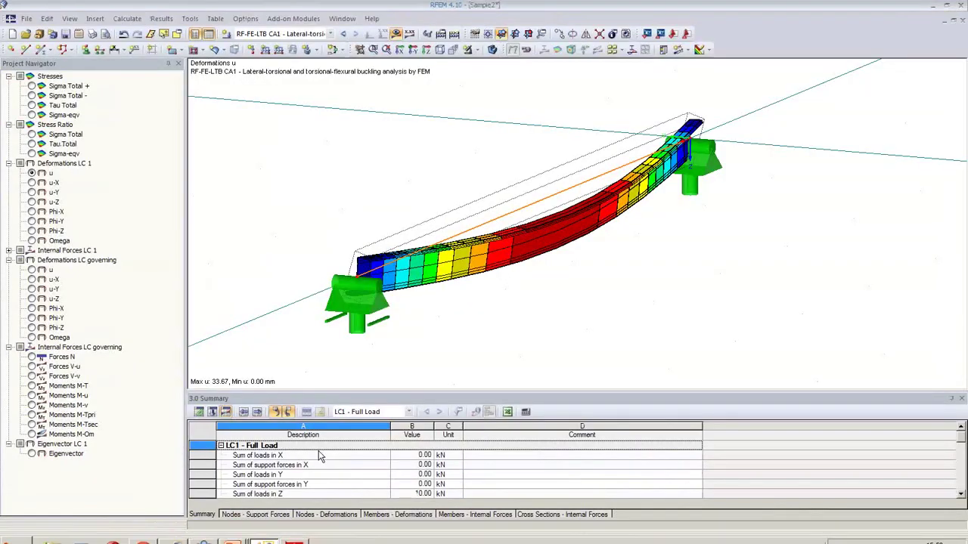
click(199, 412)
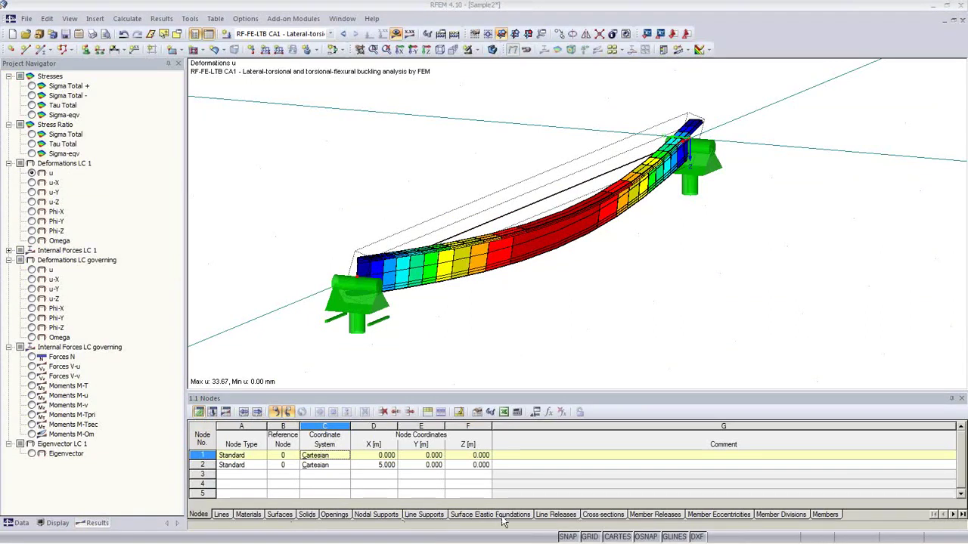
click(613, 515)
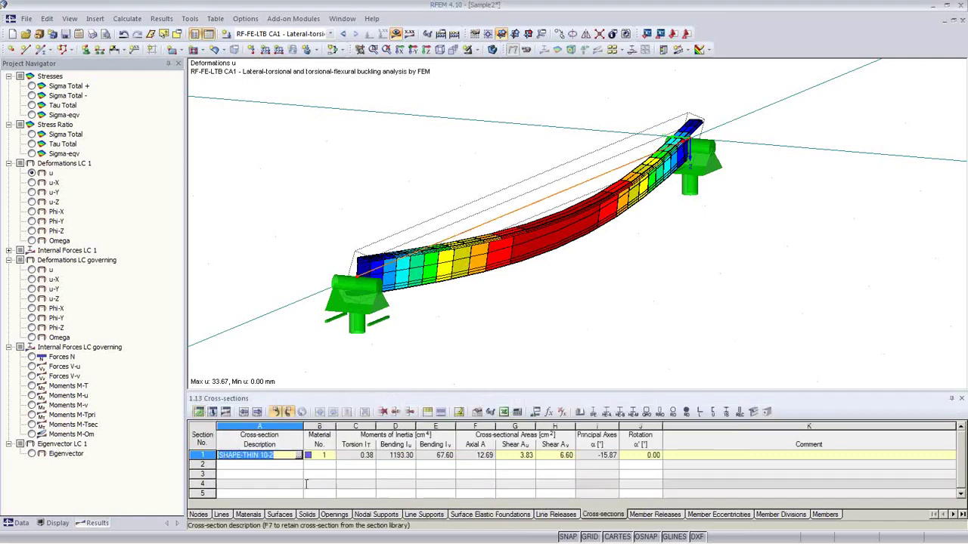
click(258, 475)
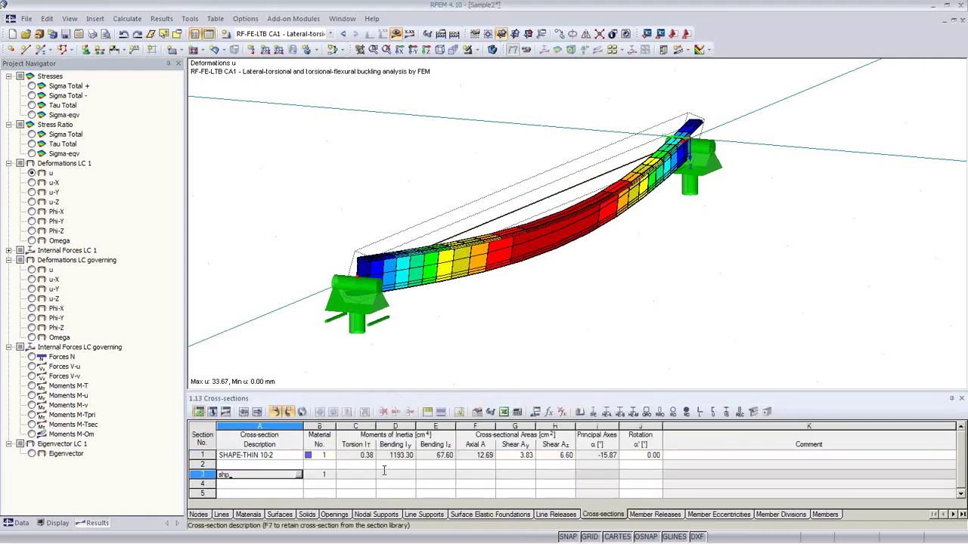
text(shape-thin 10-2)
key(Tab)
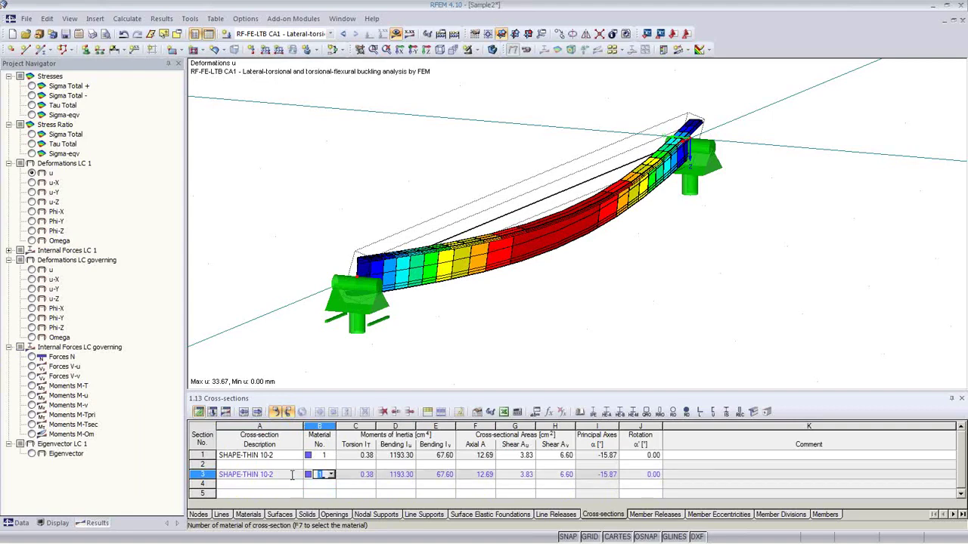
Step: Browse the user-defined SHAPE-THIN cross-sections from the new entry, view the properties of SHAPE-THIN 10-2, and cancel the selection
click(291, 474)
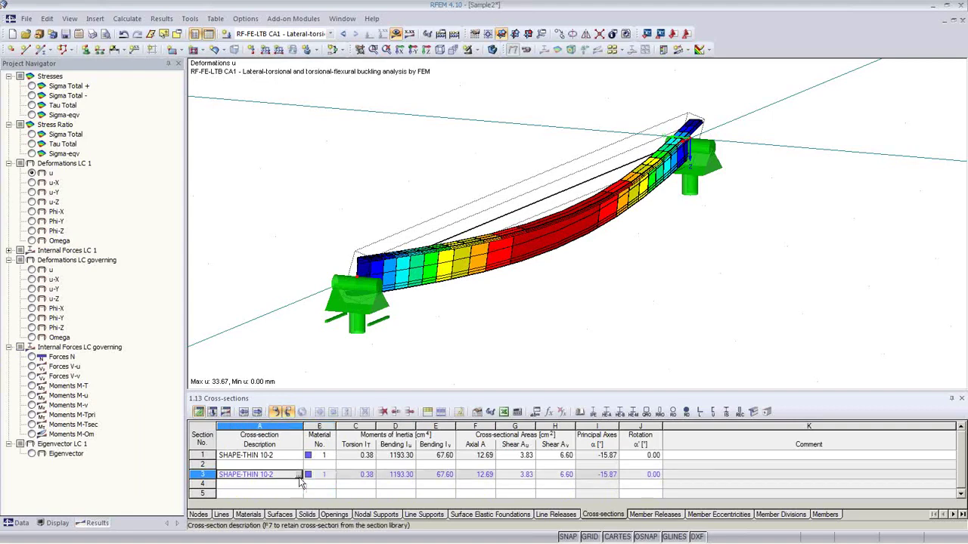
click(298, 475)
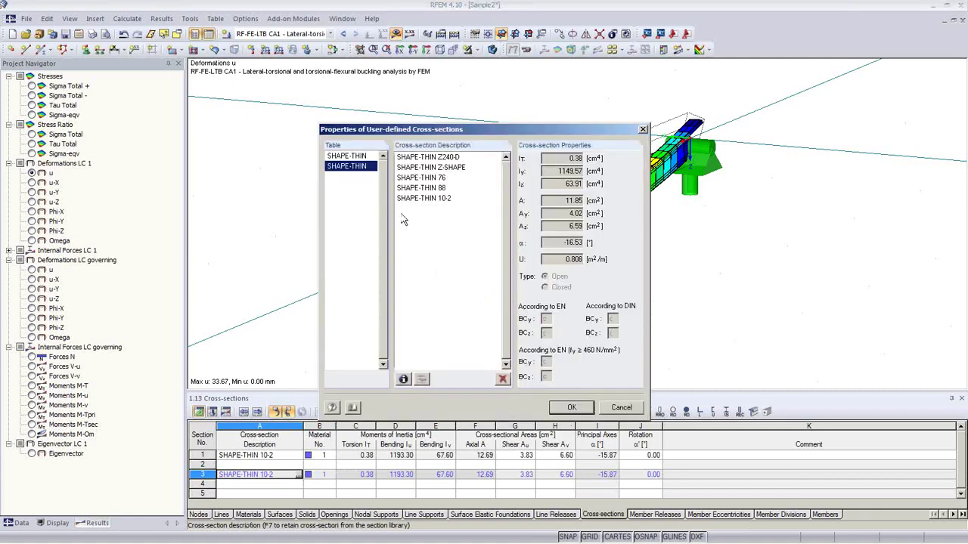
click(432, 167)
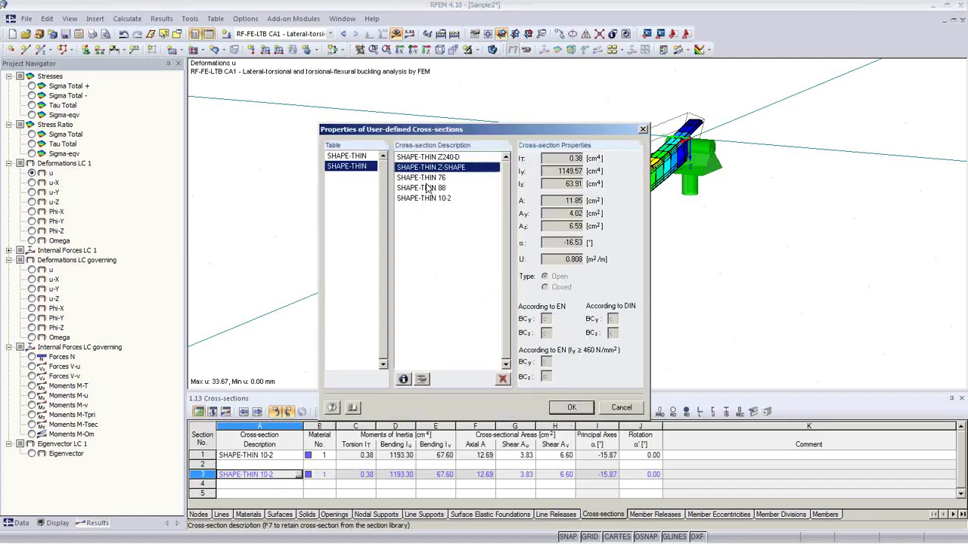
drag(426, 179, 425, 156)
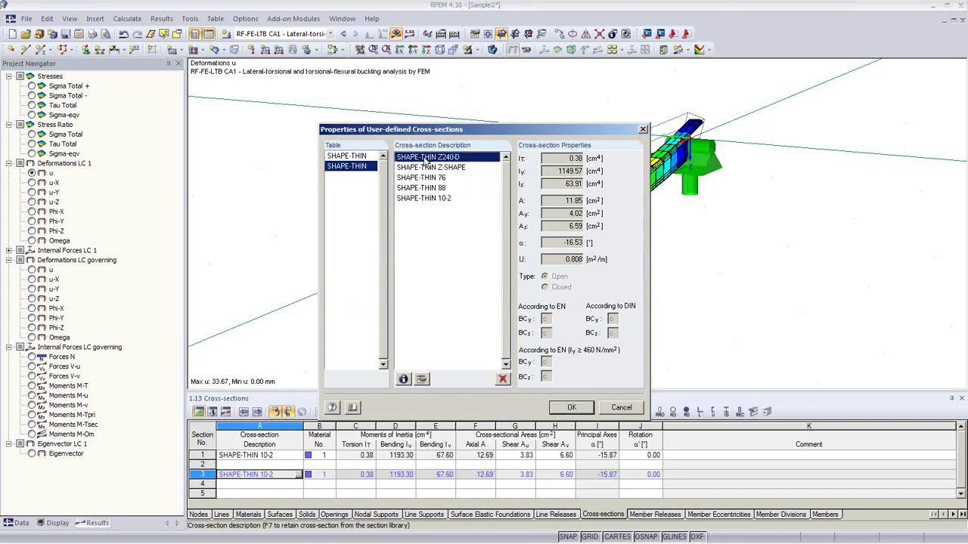
click(439, 200)
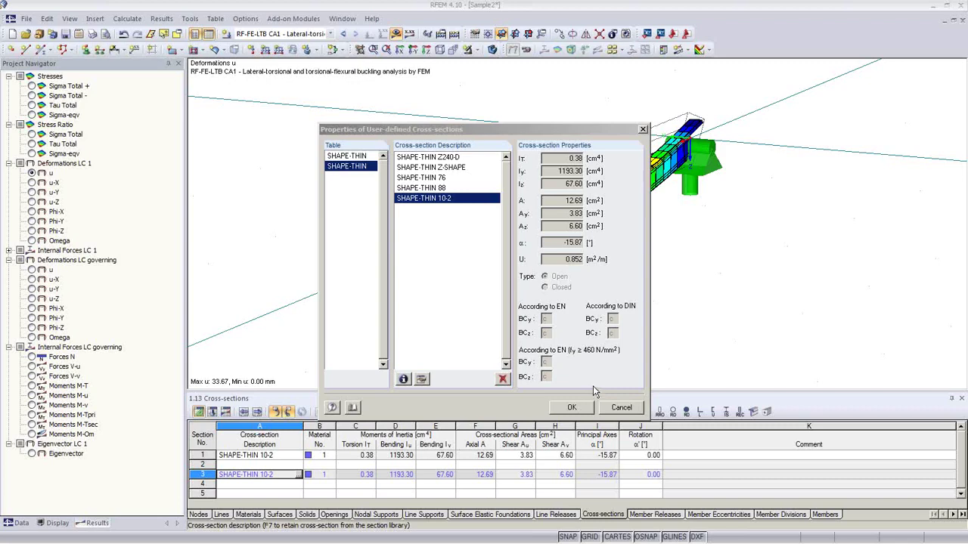
drag(453, 130, 387, 85)
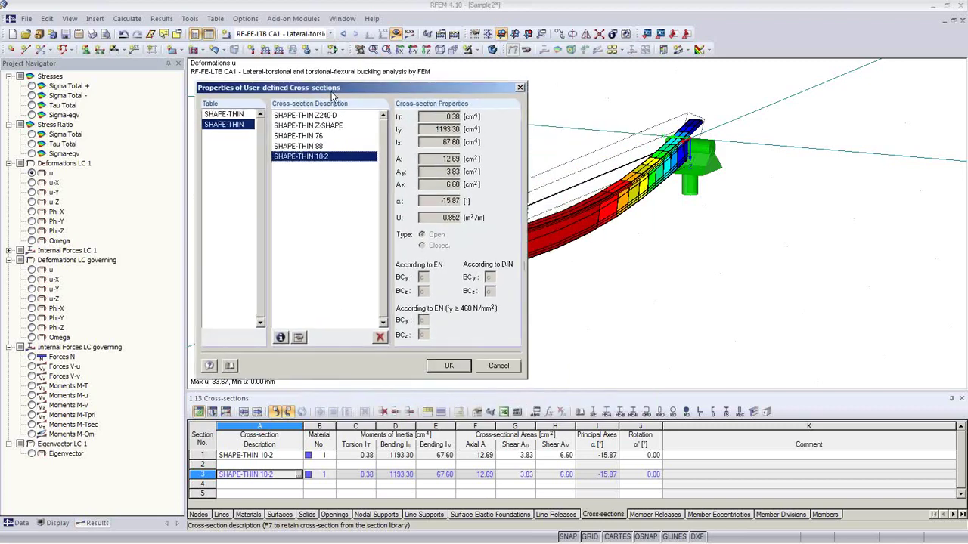
click(505, 364)
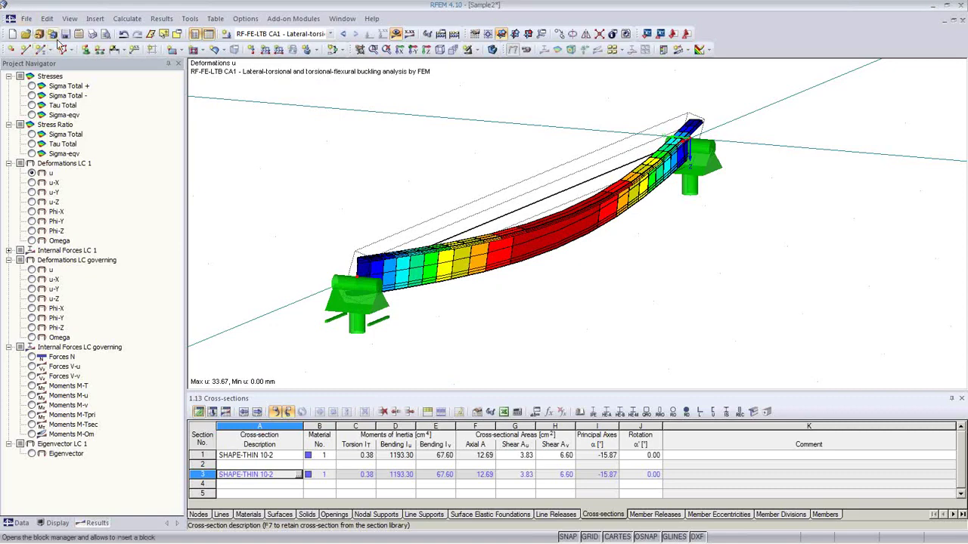
Step: Open the model's printout report and look over its file and export commands
click(105, 33)
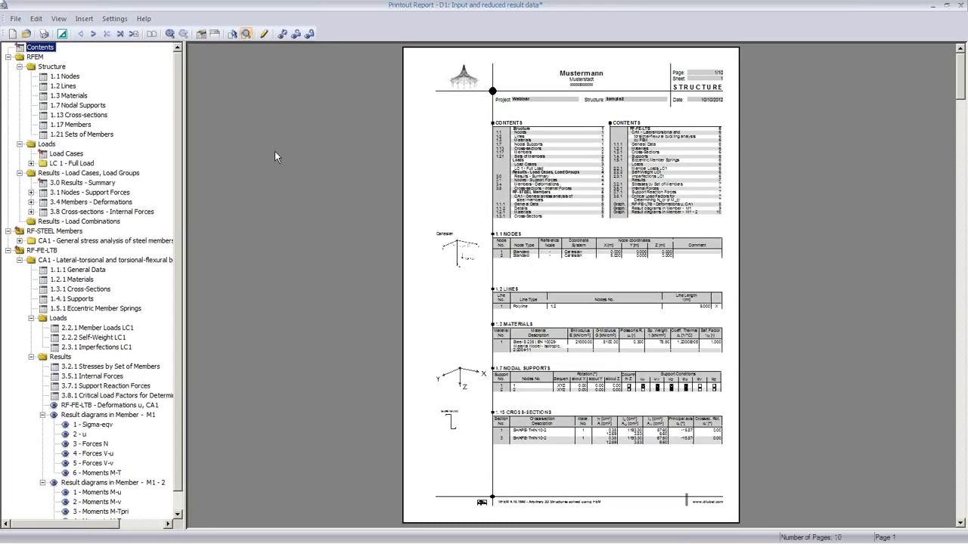
click(17, 20)
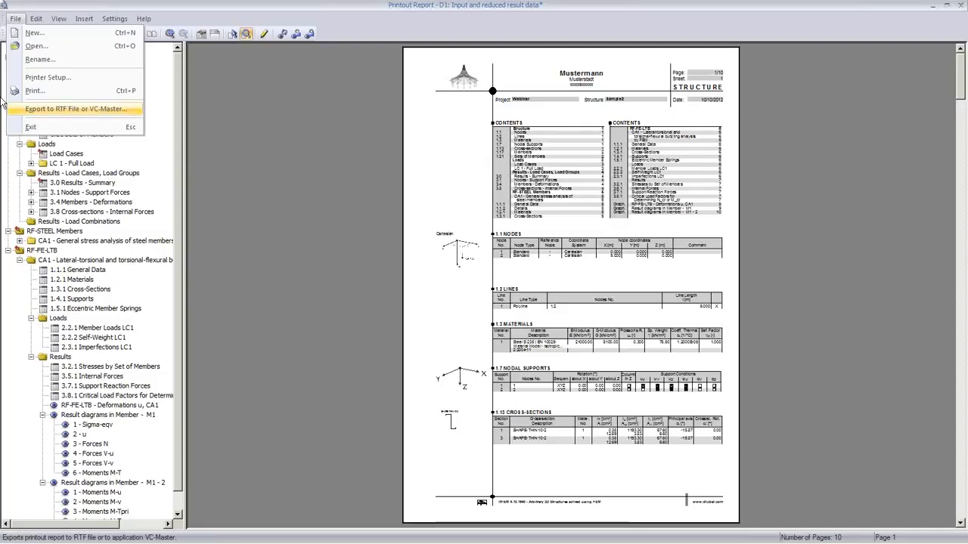
click(310, 232)
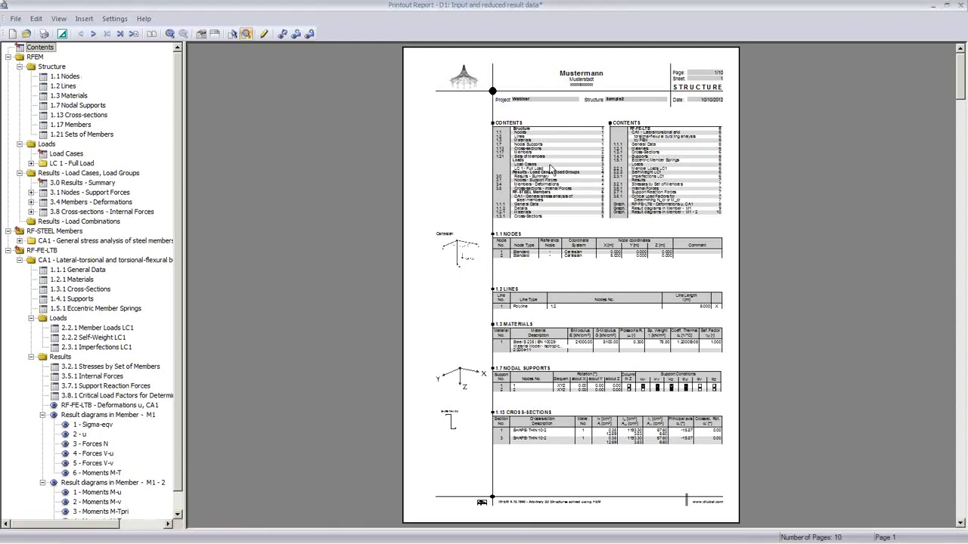
Step: Export the printout report in RTF format to the desktop as Position.RTF
click(16, 19)
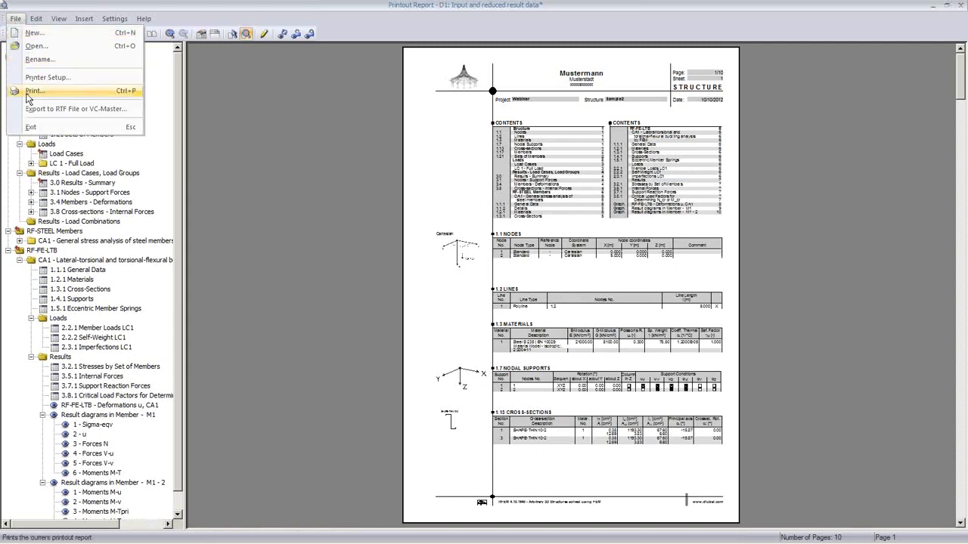
click(34, 110)
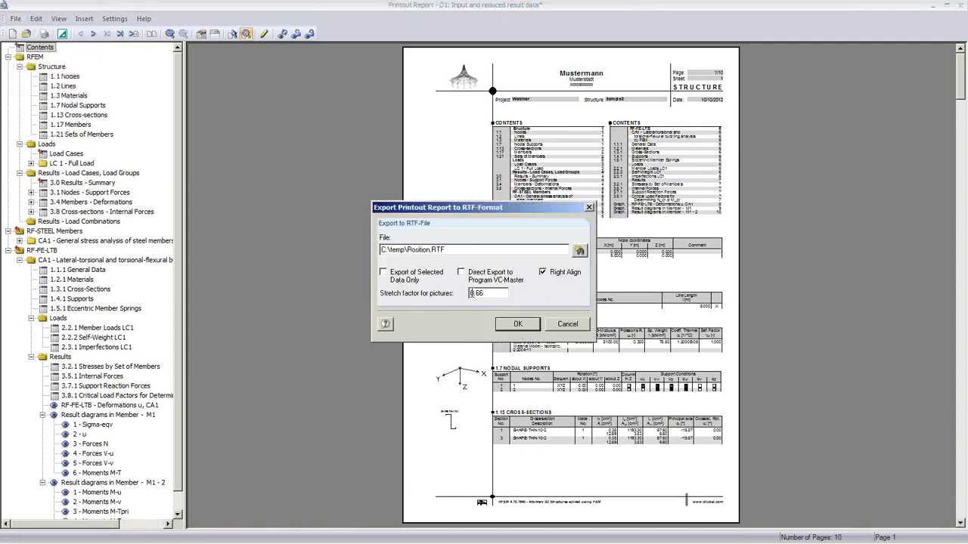
click(579, 251)
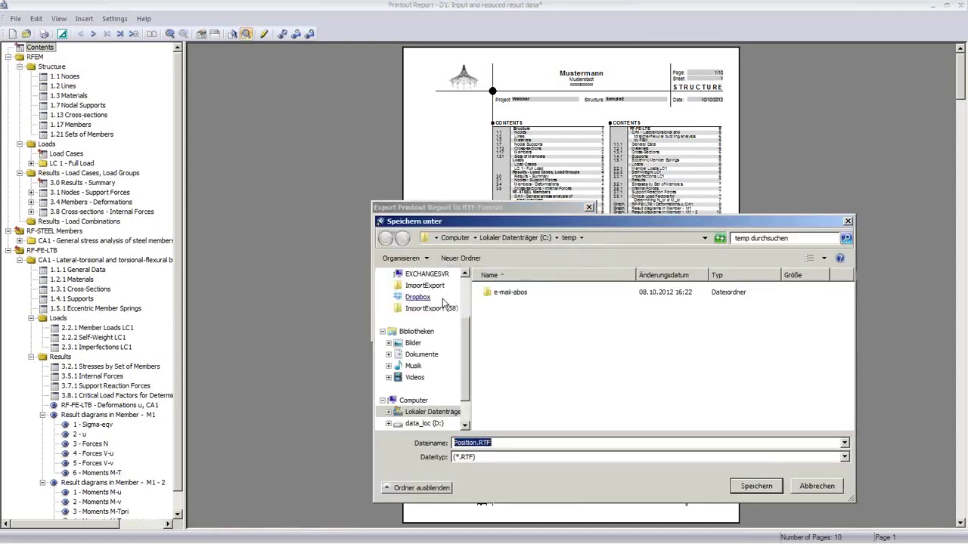
scroll(463, 364, up, 3)
click(417, 291)
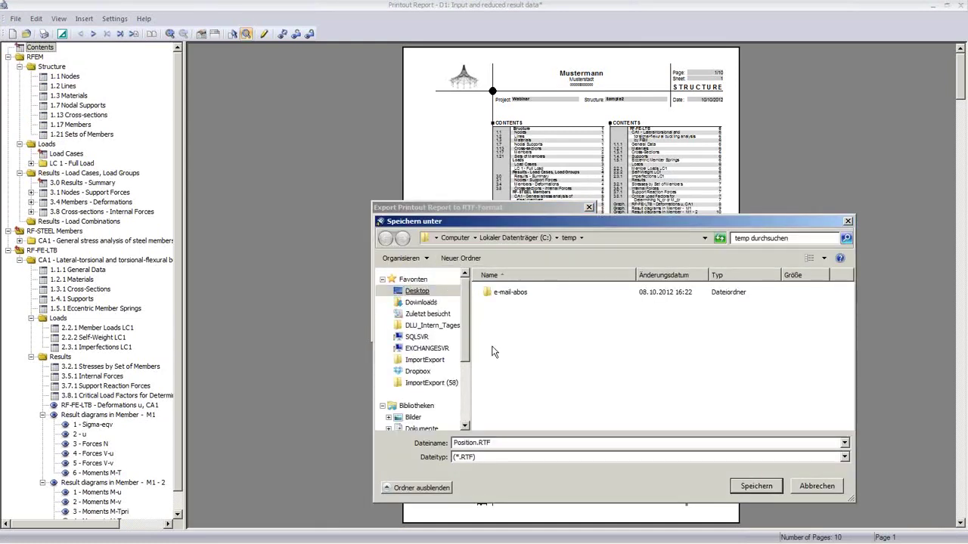
click(756, 486)
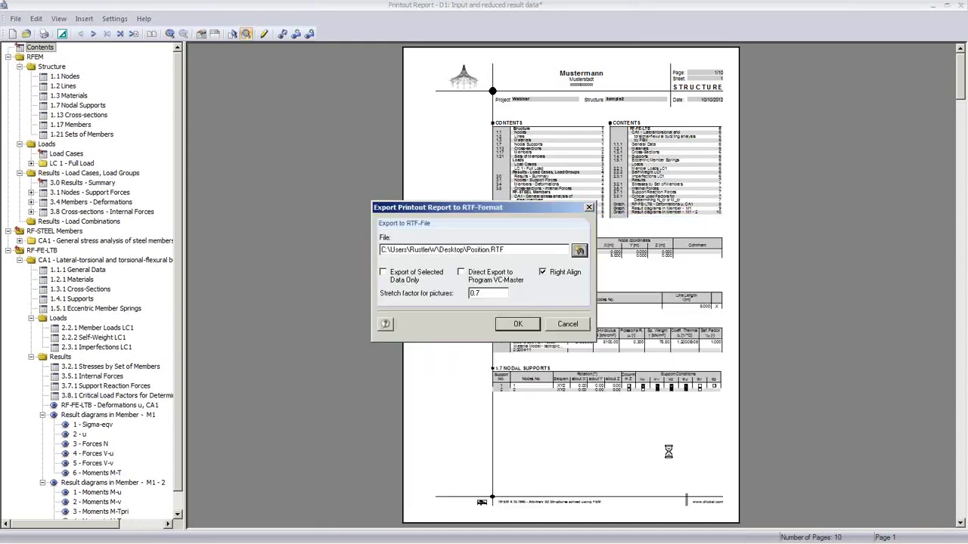
click(518, 325)
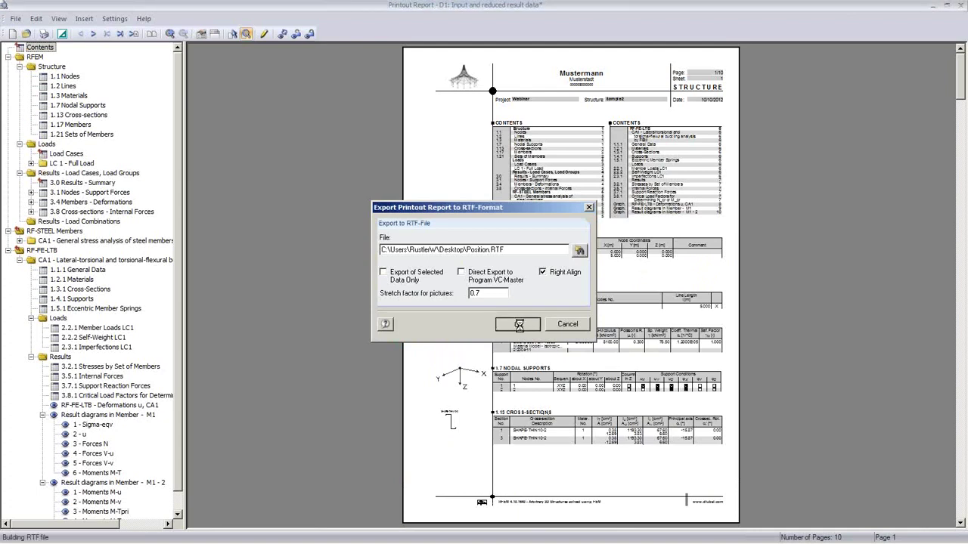
click(484, 288)
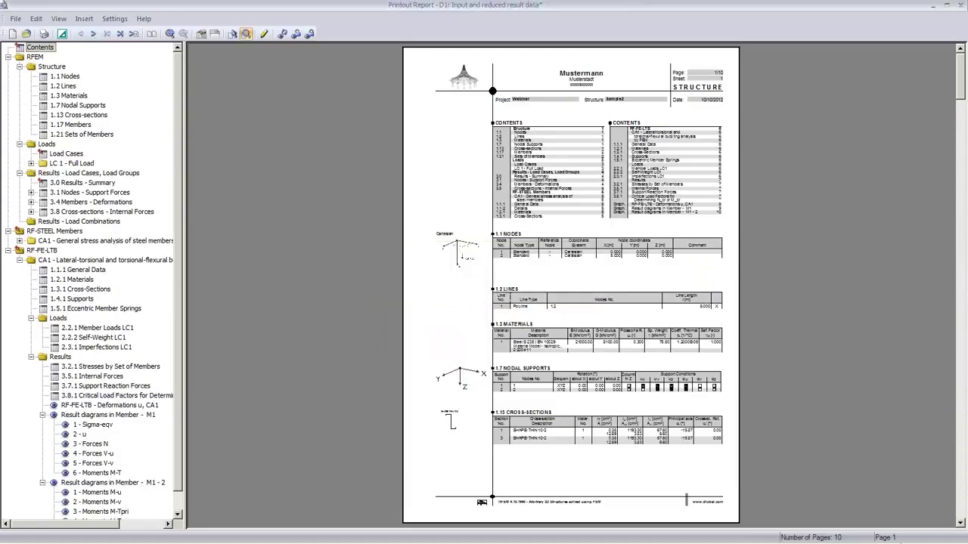
Step: Open Position.RTF from the desktop in Word and look through its tables down to the RF-FE-LTB deformation graphic
click(959, 533)
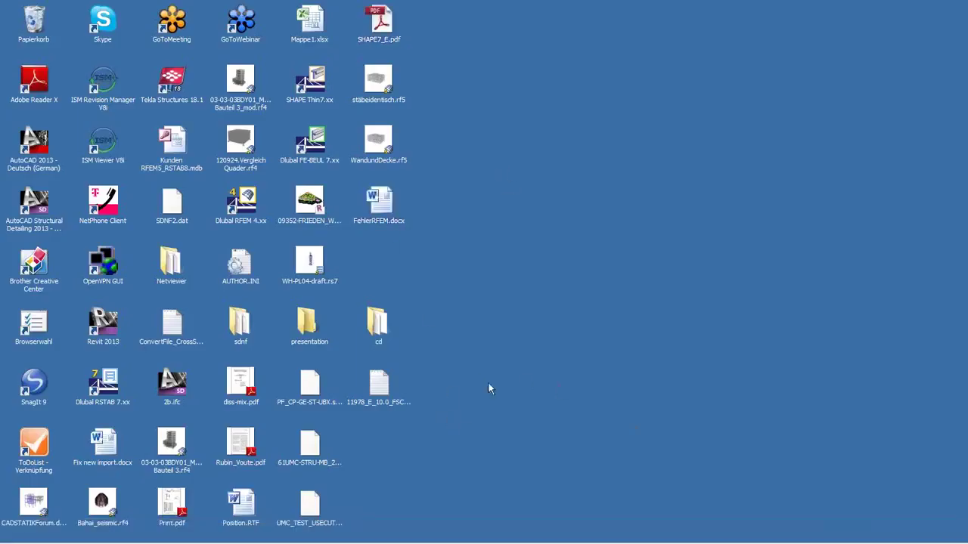
click(242, 511)
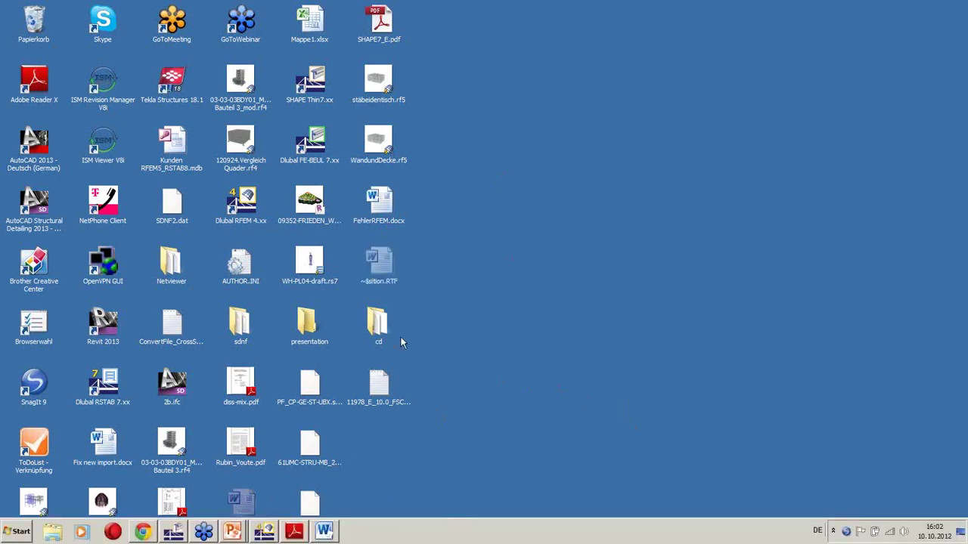
click(325, 530)
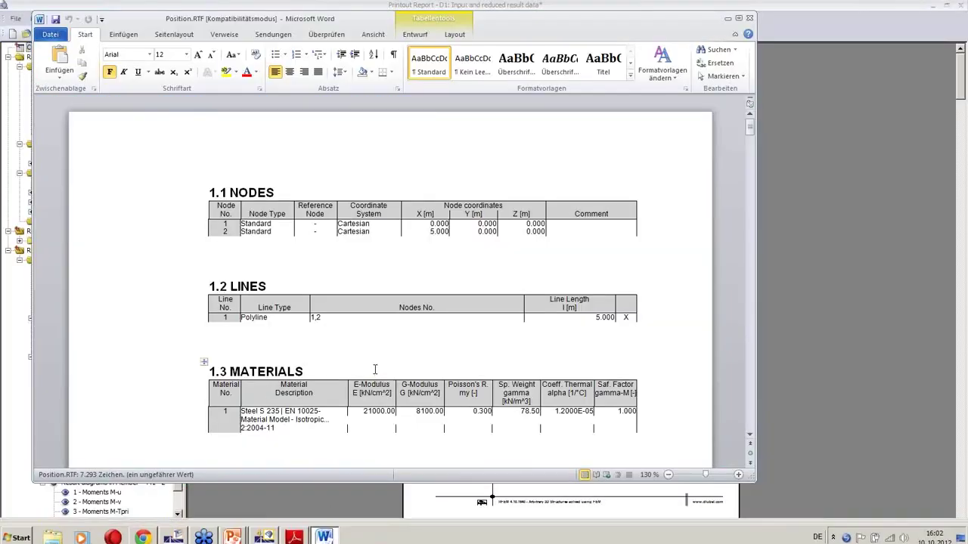
scroll(422, 263, down, 9)
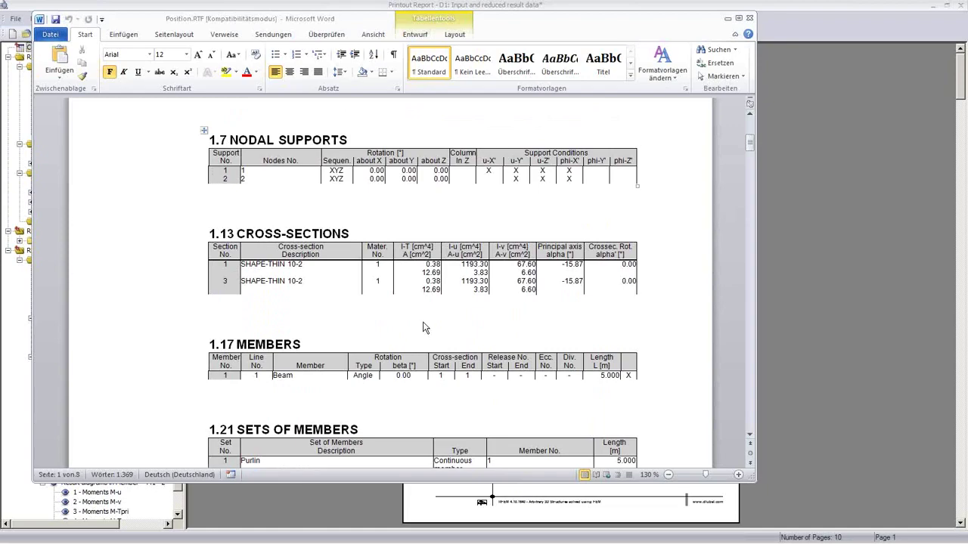
scroll(423, 319, down, 20)
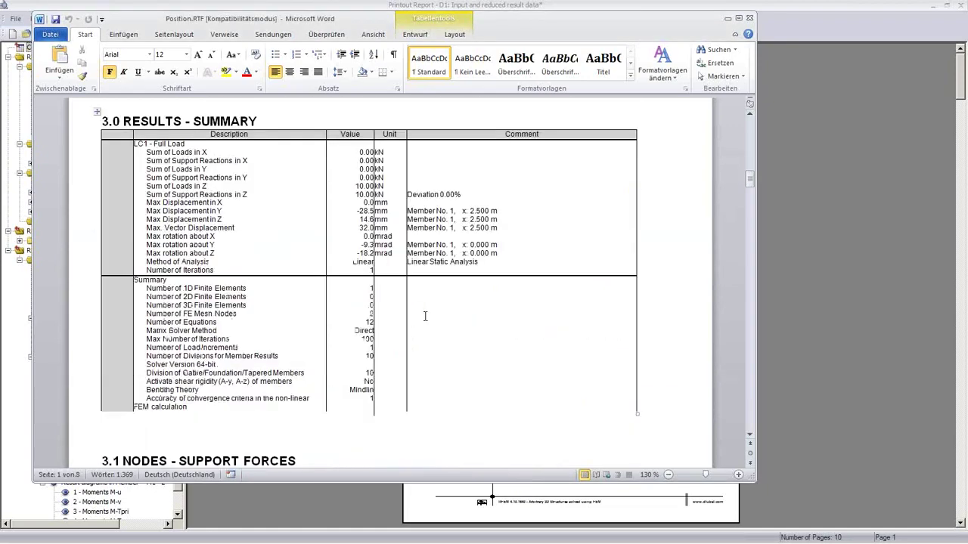
scroll(424, 315, down, 20)
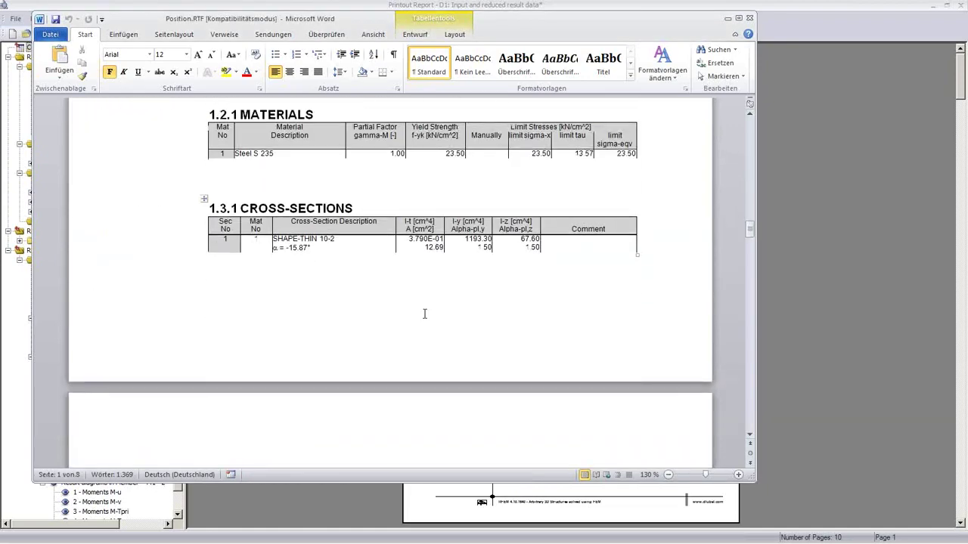
scroll(425, 312, down, 20)
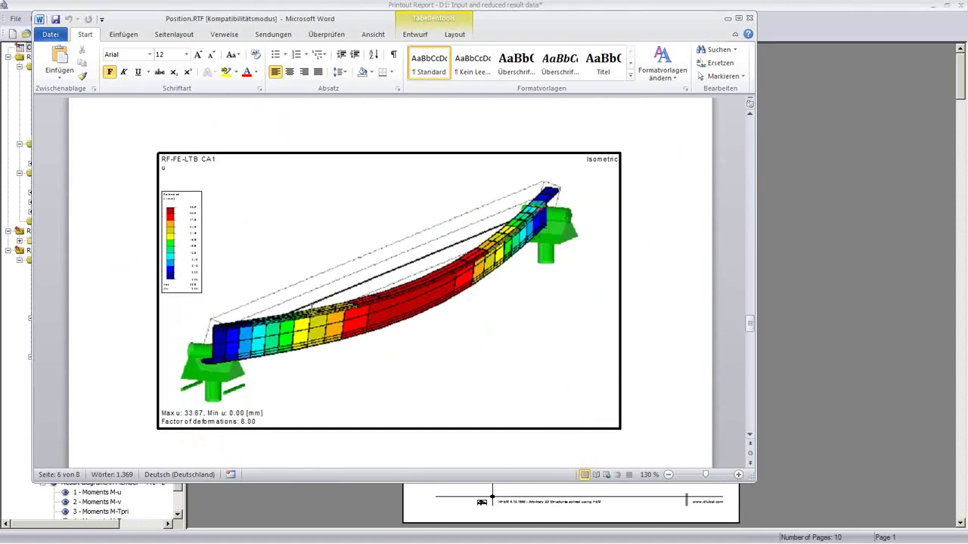
Step: Return to RFEM, close the printout report and copy the purlin's deformation graphic from the work window
mouse_move(403, 541)
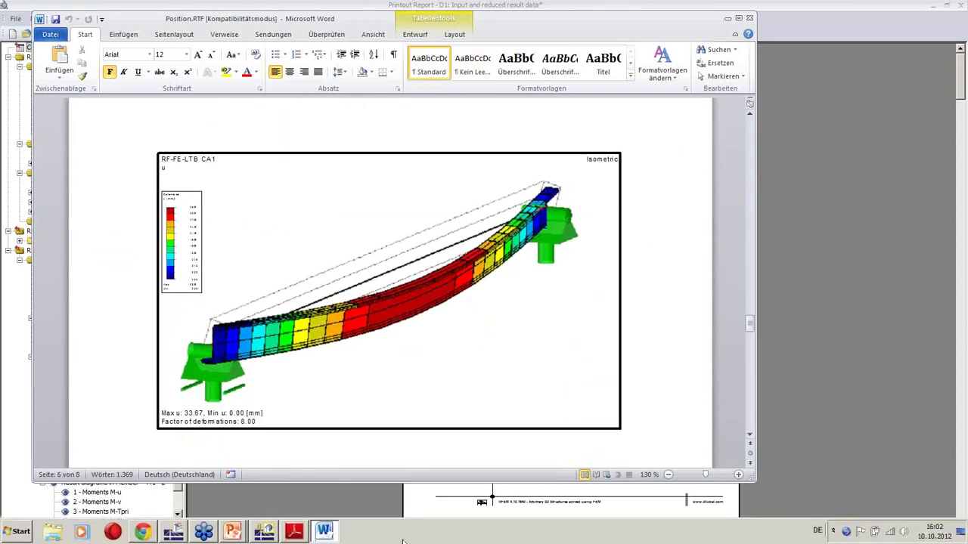
click(267, 533)
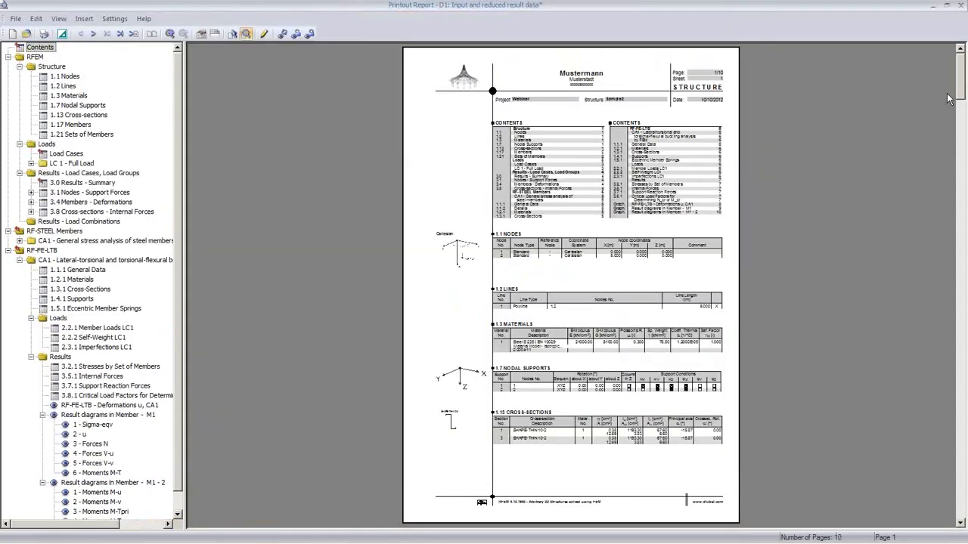
click(960, 9)
click(437, 297)
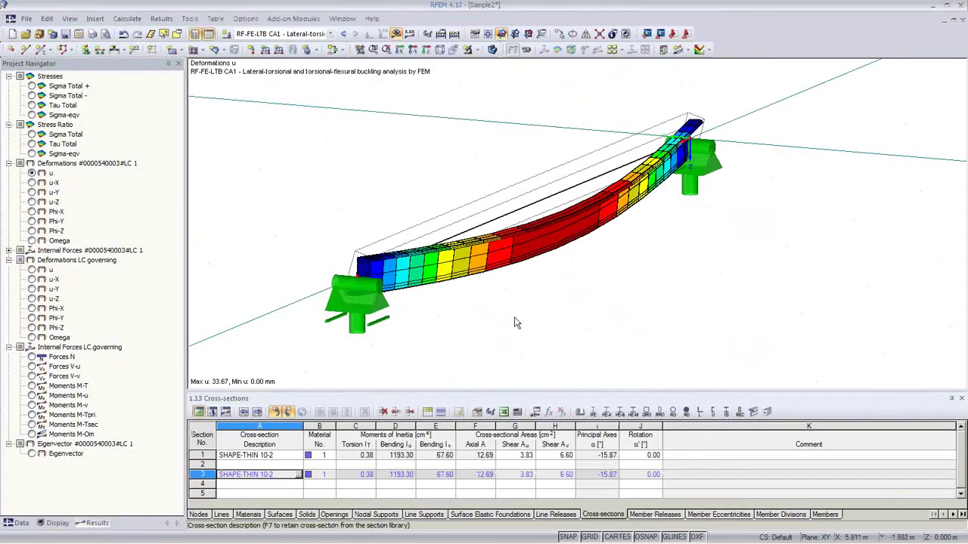
ctrl+middle_drag(516, 319, 495, 324)
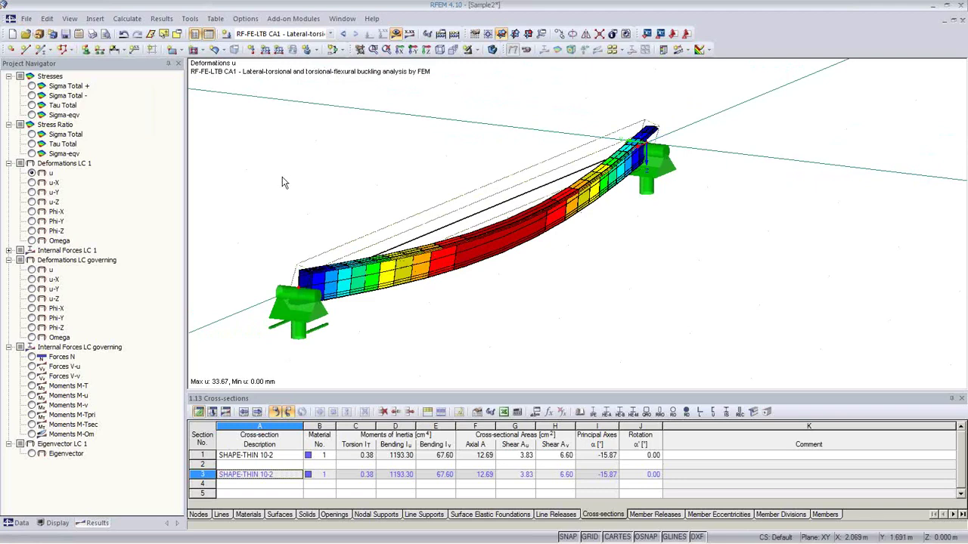
Step: Switch to Word and paste the copied deformation graphic between the existing deformation picture and the result diagrams heading, selecting the inserted picture
click(317, 531)
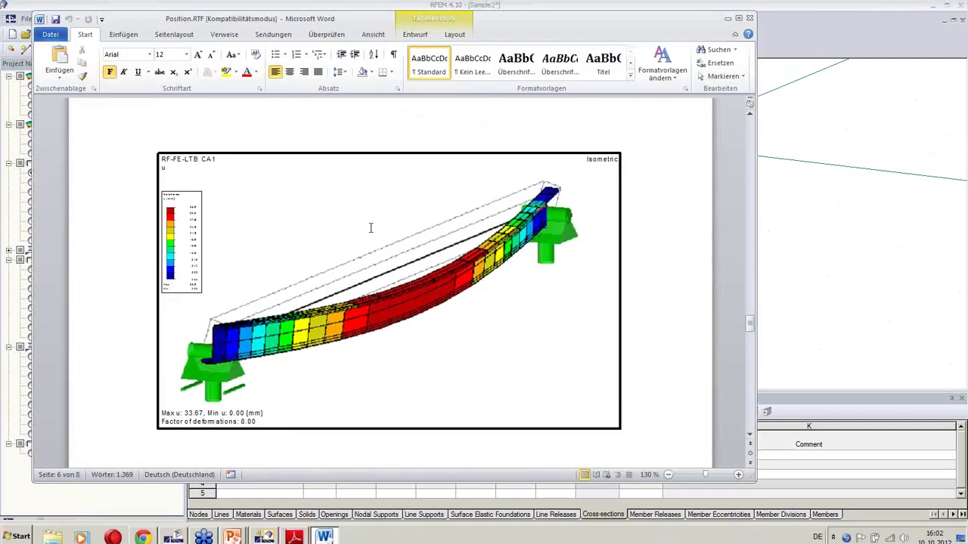
scroll(371, 238, up, 5)
scroll(340, 250, down, 10)
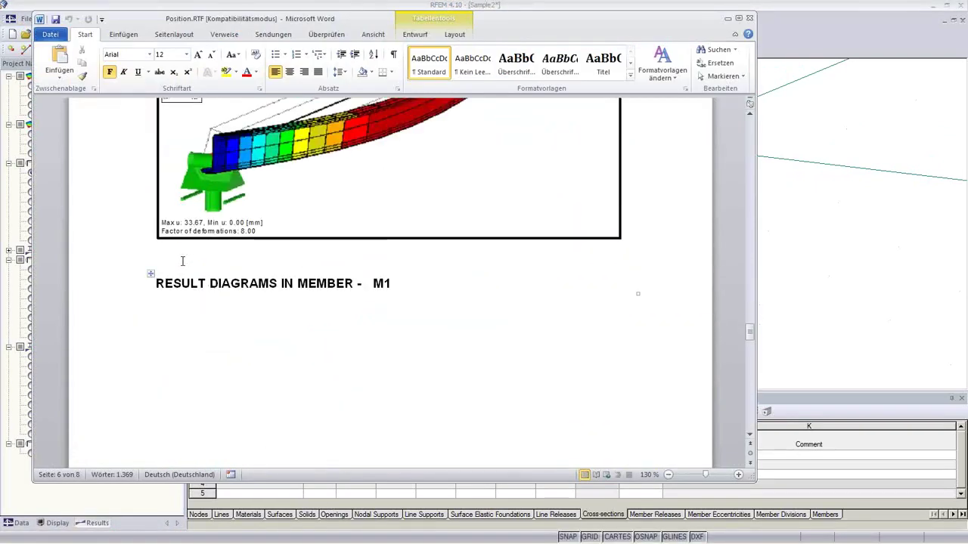
click(183, 260)
key(Return)
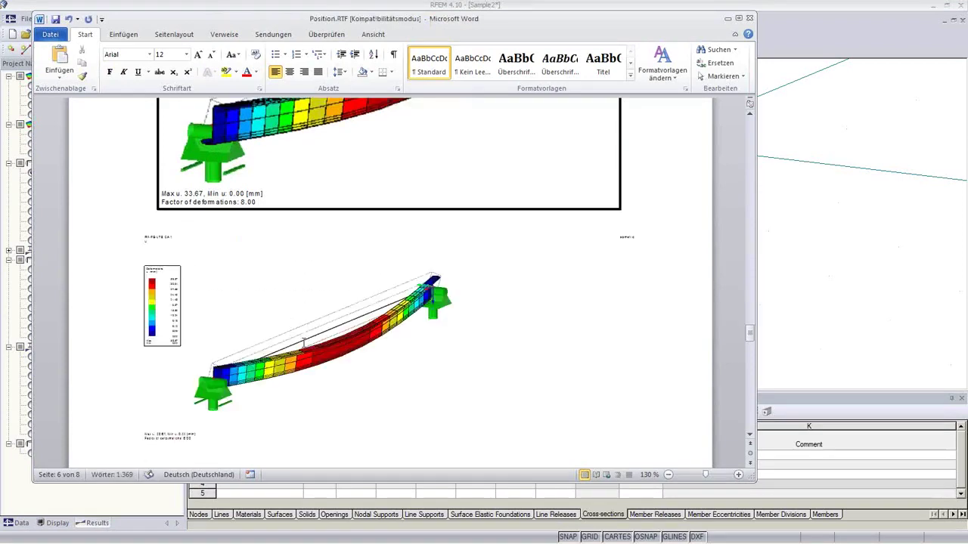
click(493, 313)
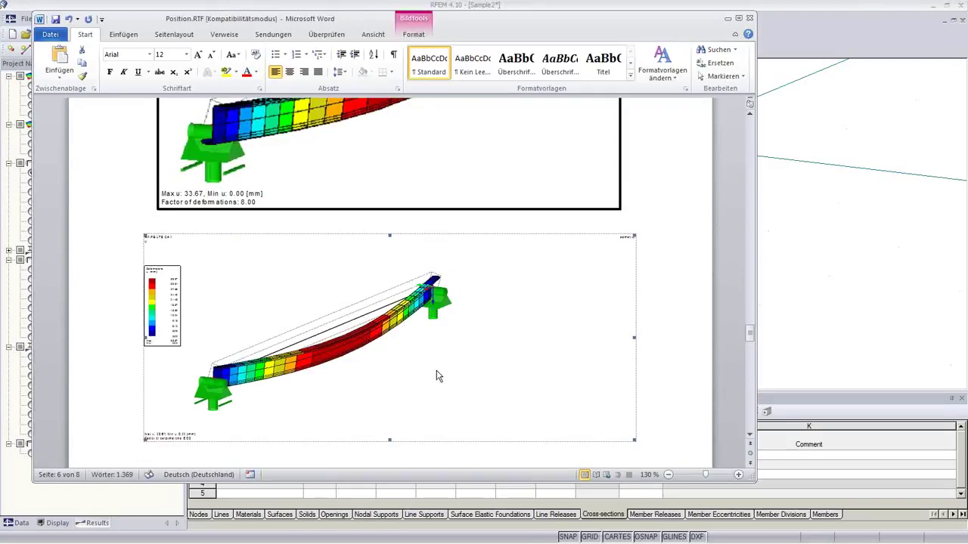
Step: Return to RFEM's deformation display and switch to the presentation's More Information slide
mouse_move(431, 543)
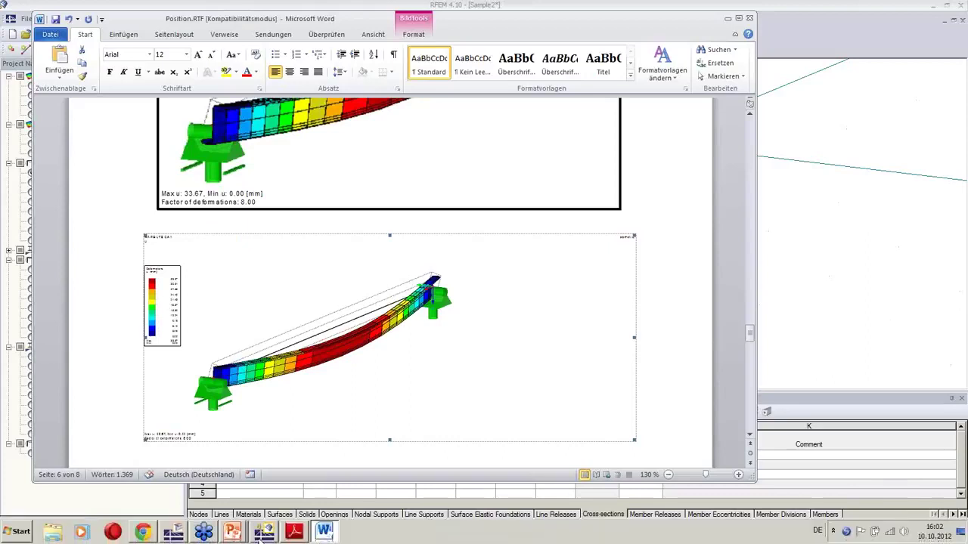
click(203, 532)
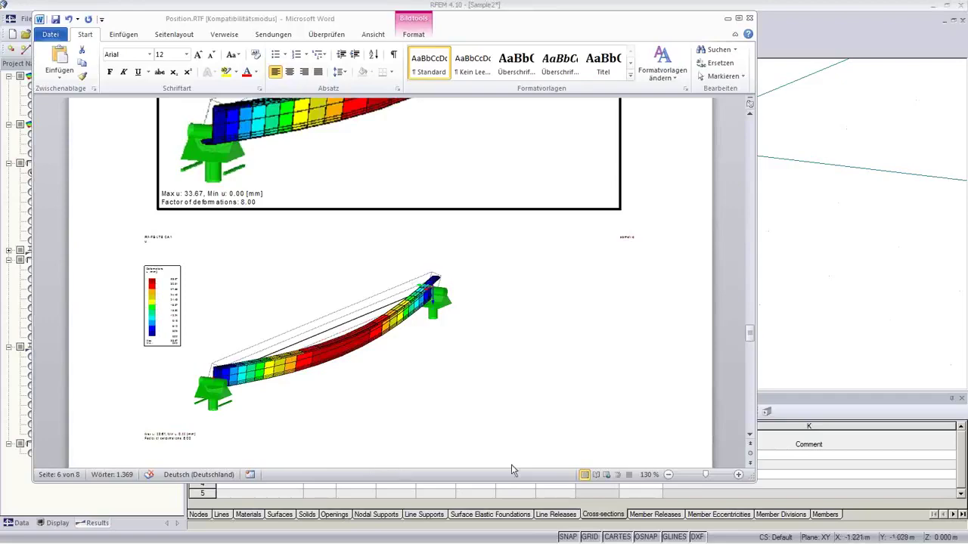
mouse_move(337, 542)
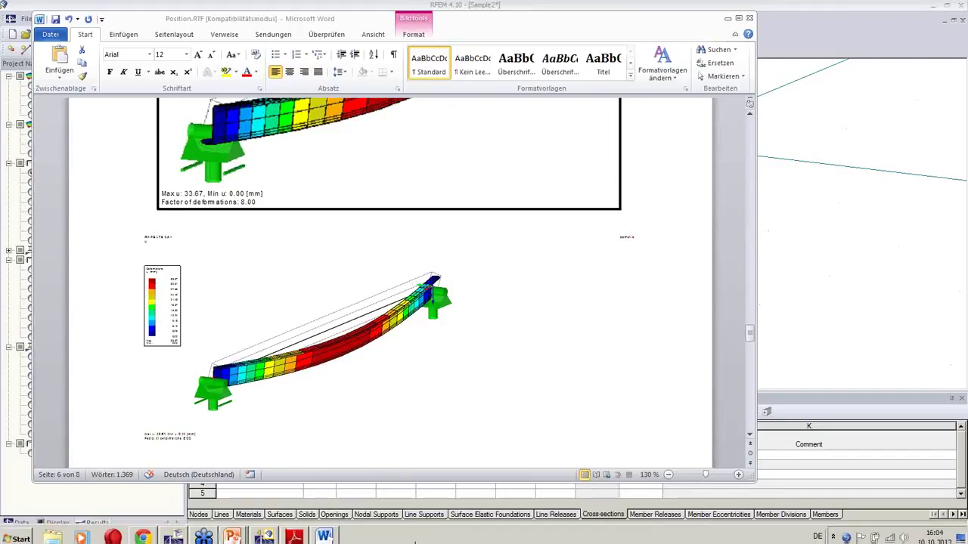
click(263, 534)
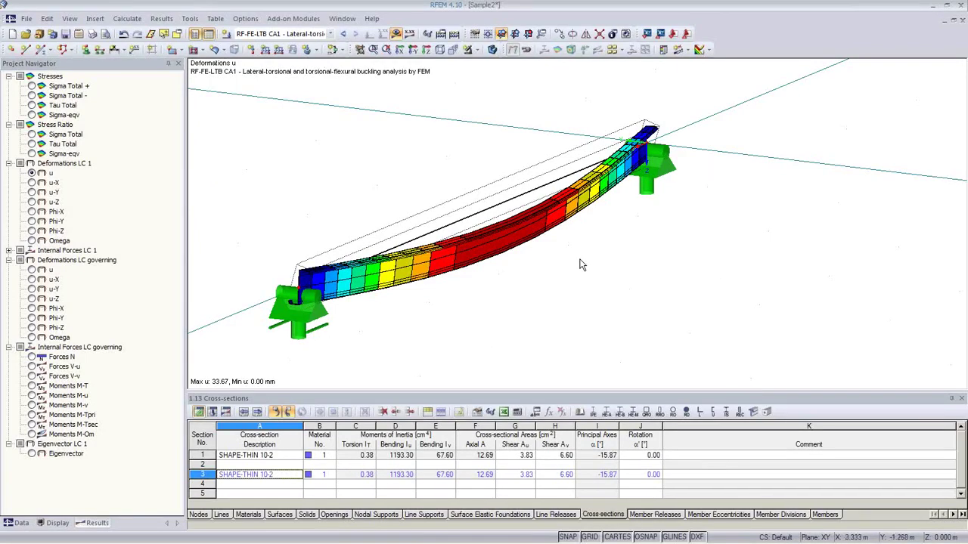
key(alt+Tab)
key(alt+Tab)
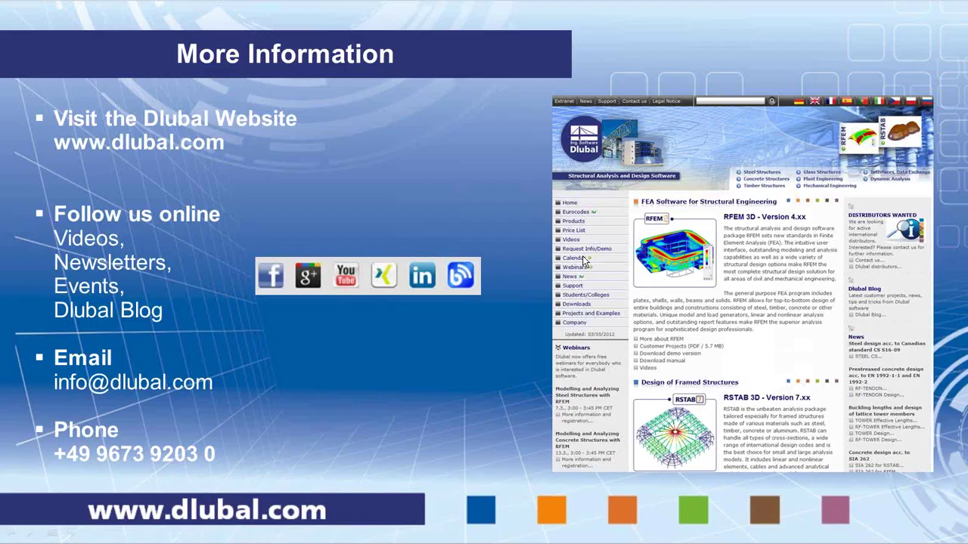